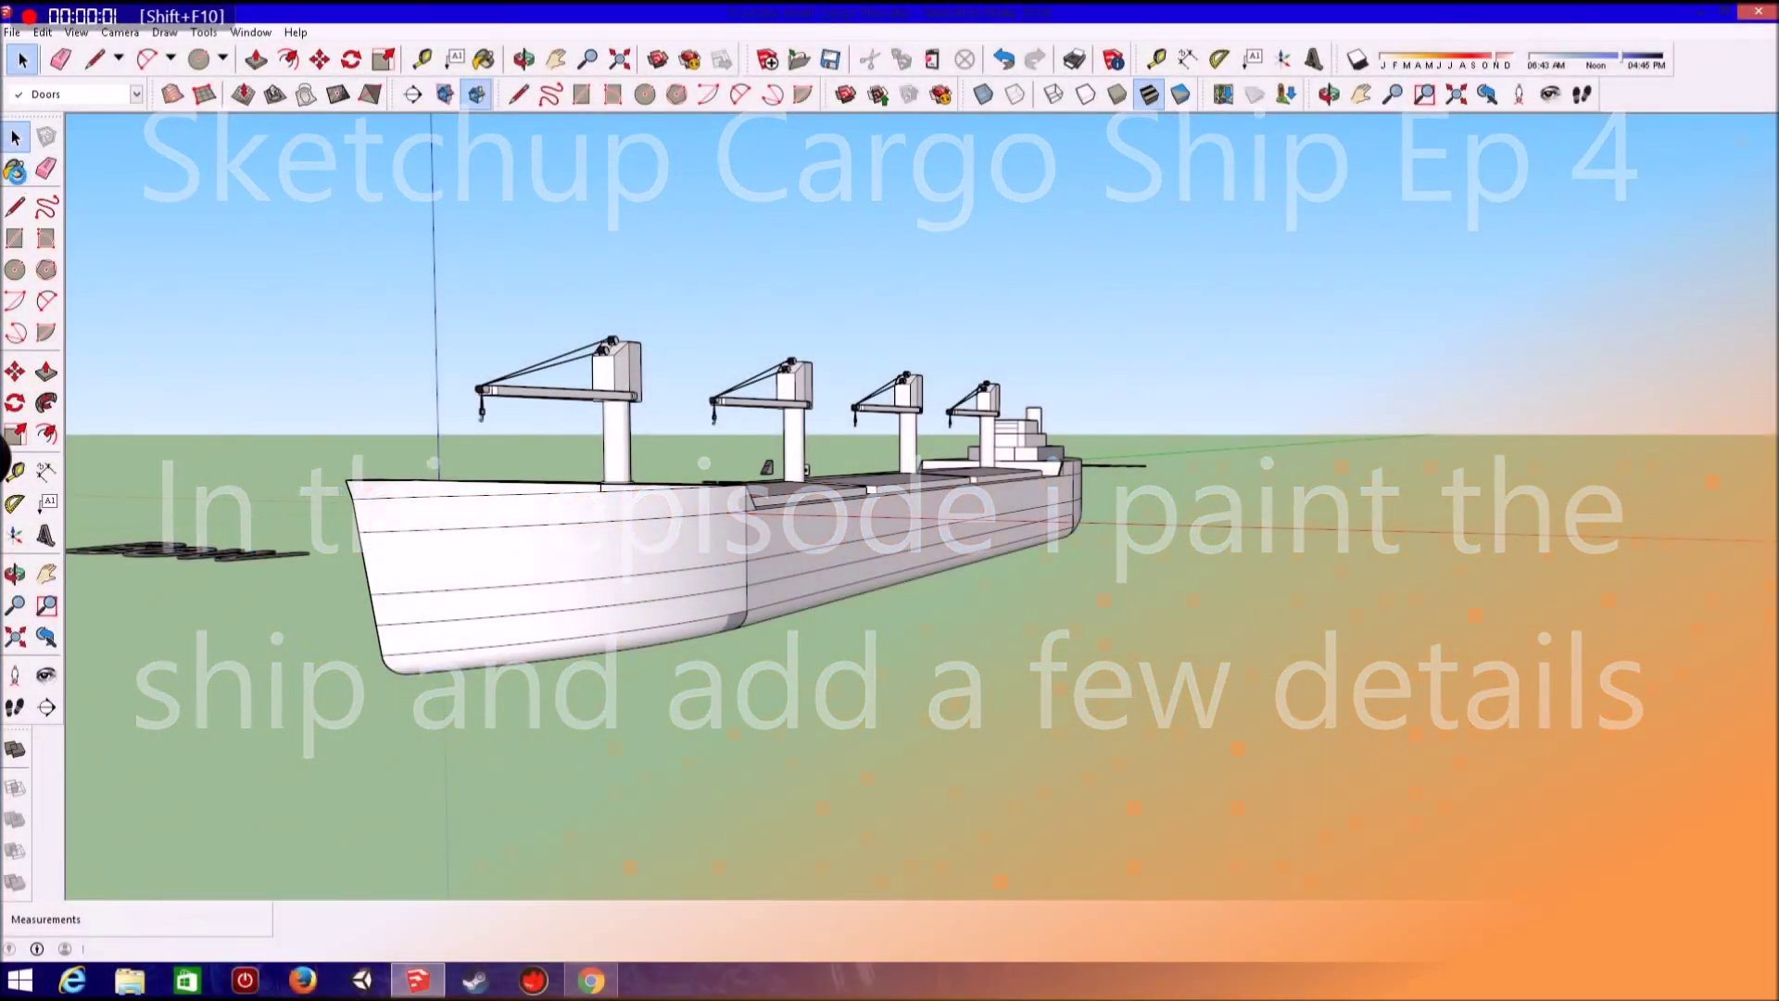
# Activate the Paint Bucket tool so the Materials panel with colour swatches appears.
pyautogui.click(15, 169)
# Paint the lower hull's side face red with Color A04.
pyautogui.moveTo(1479, 405); pyautogui.dragTo(1479, 315)
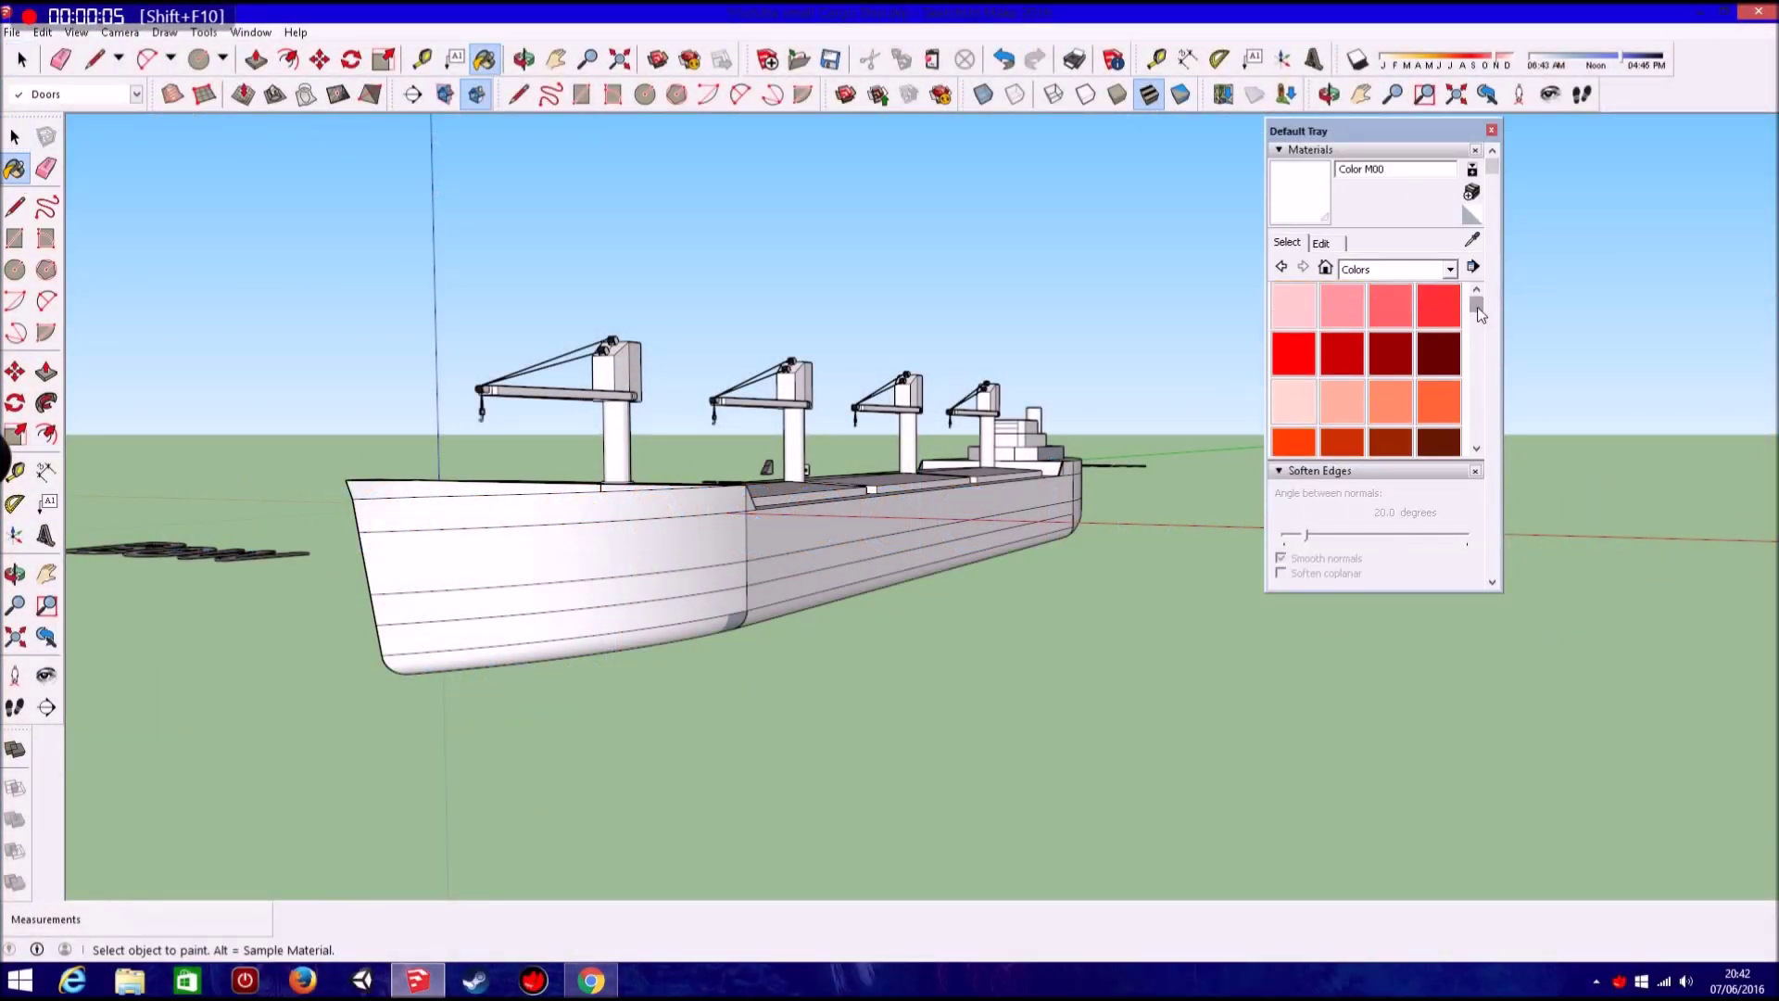
pyautogui.moveTo(580, 636); pyautogui.dragTo(555, 528, button='middle')
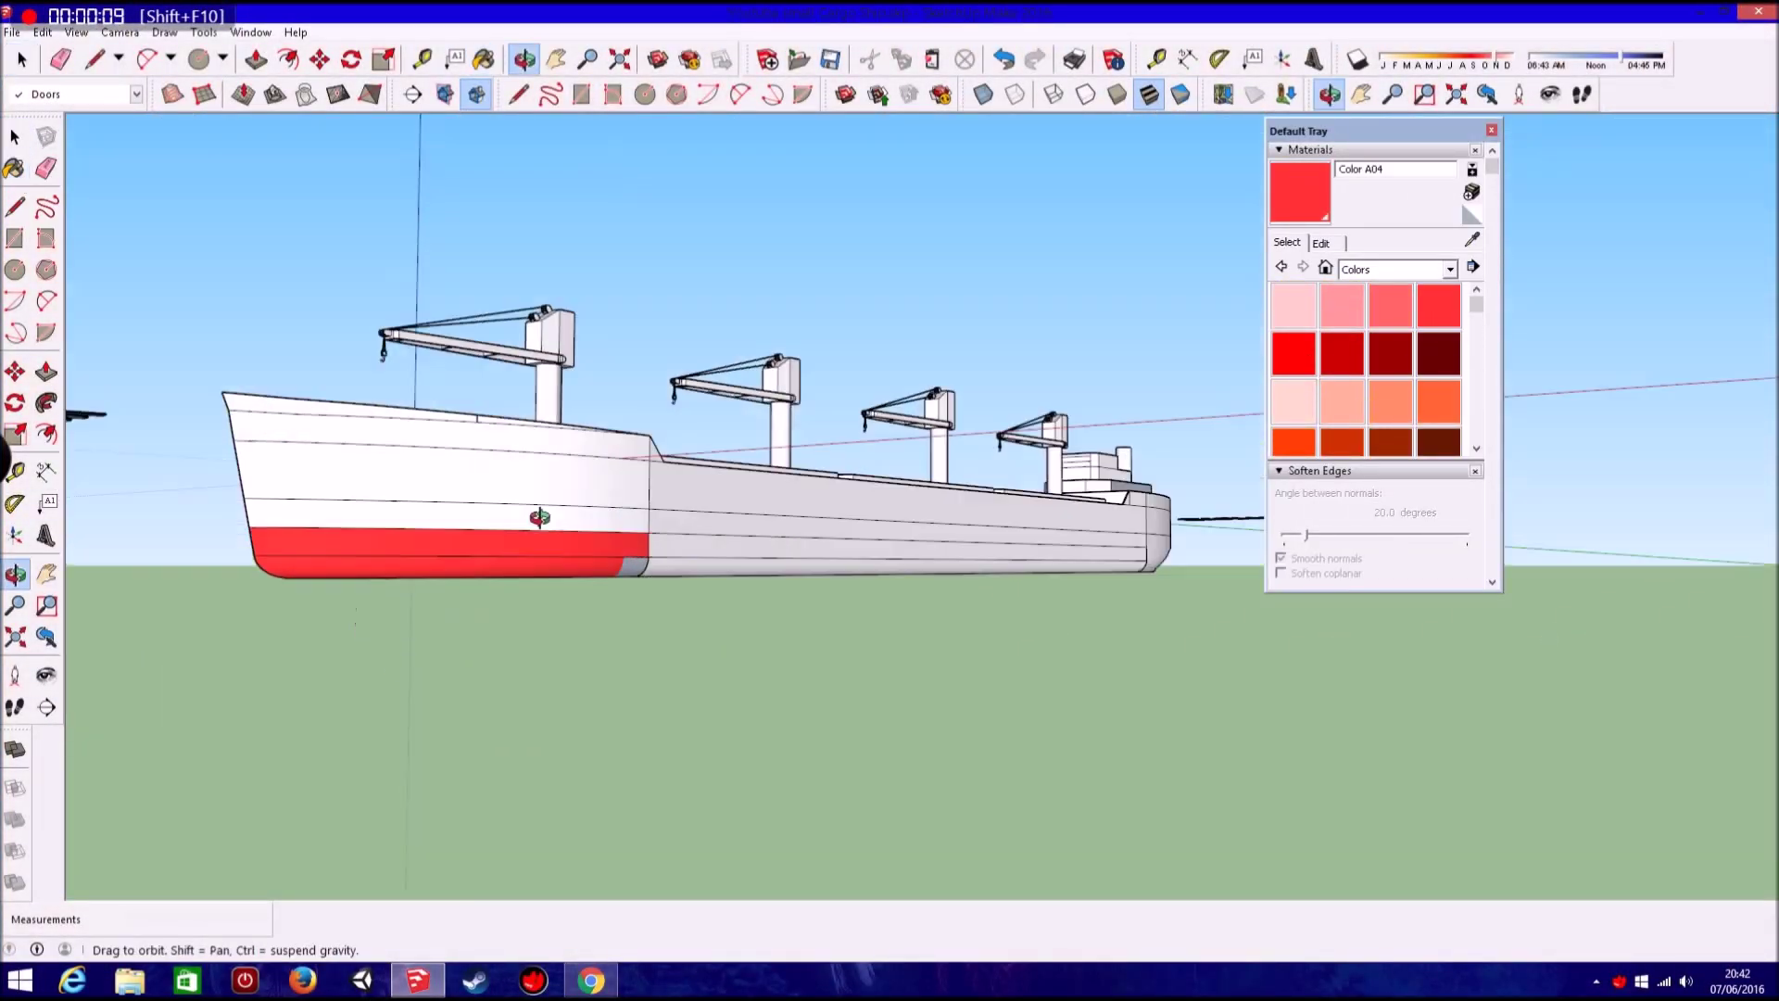
pyautogui.scroll(3, 576, 516)
pyautogui.scroll(3, 556, 508)
pyautogui.scroll(2, 539, 575)
pyautogui.click(543, 571)
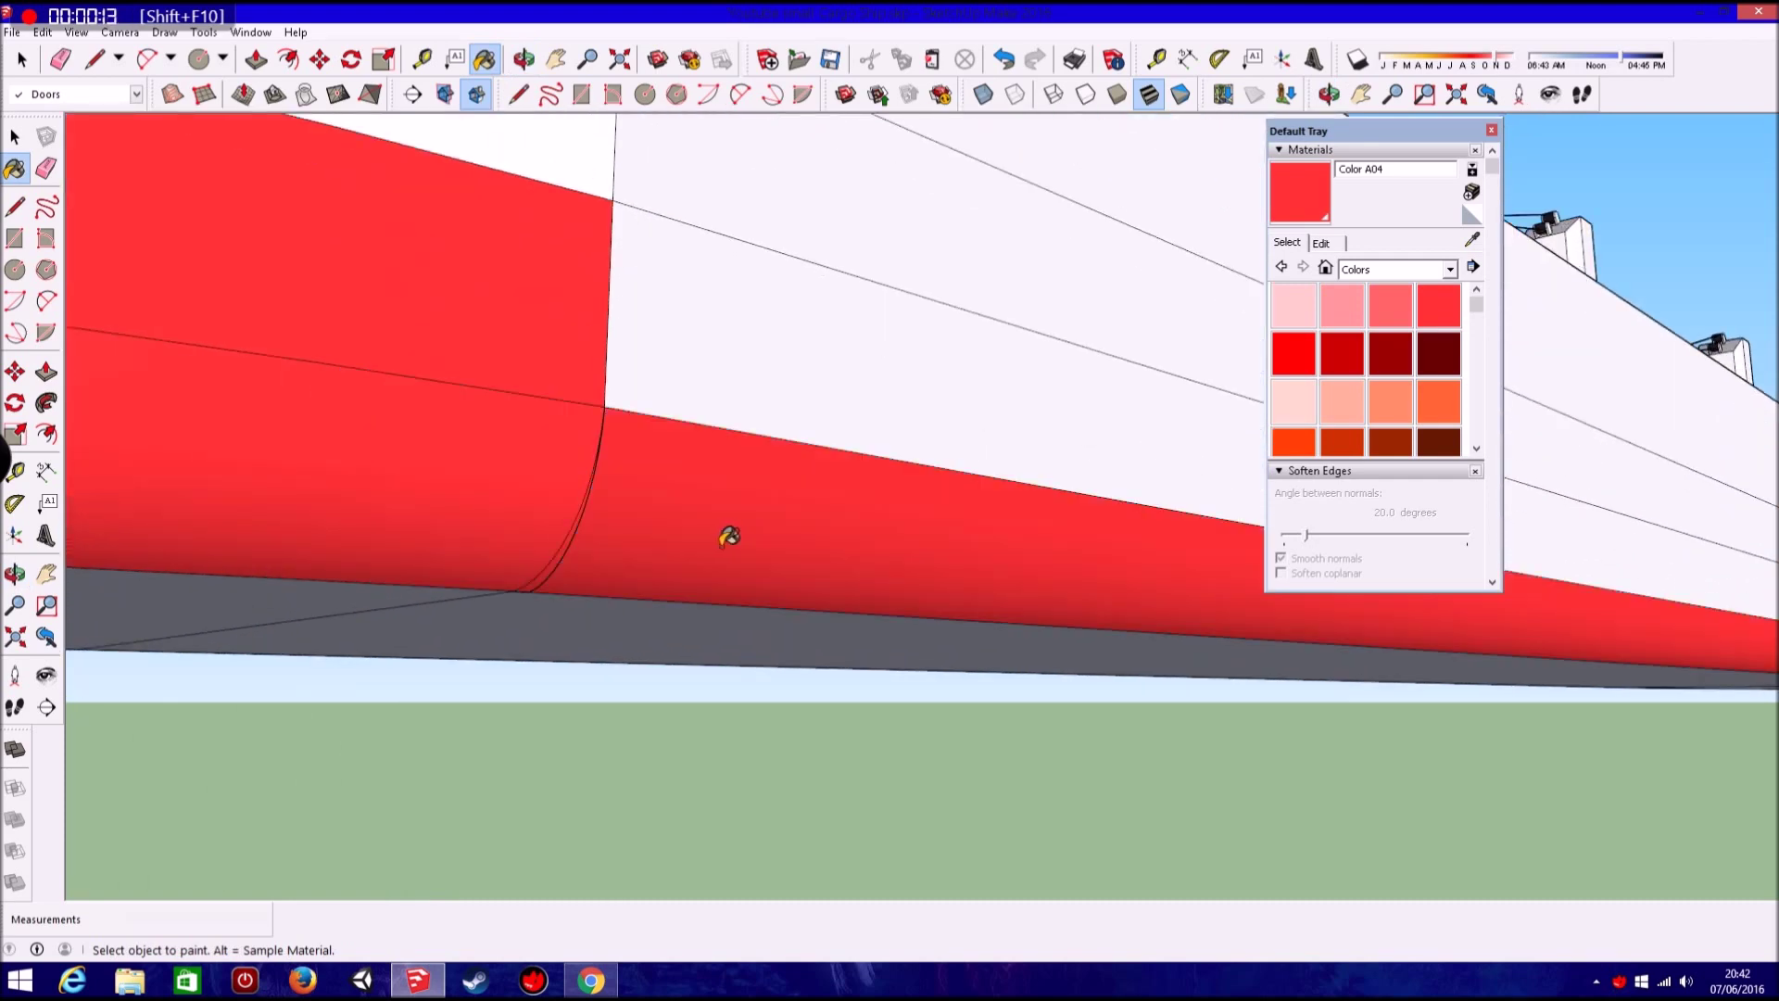
# Orbit around the bow and back out to a full side view of the red lower hull.
pyautogui.moveTo(727, 528); pyautogui.dragTo(509, 561, button='middle')
pyautogui.scroll(2, 779, 463)
pyautogui.moveTo(779, 463); pyautogui.dragTo(1020, 370, button='middle')
pyautogui.scroll(1, 1025, 364)
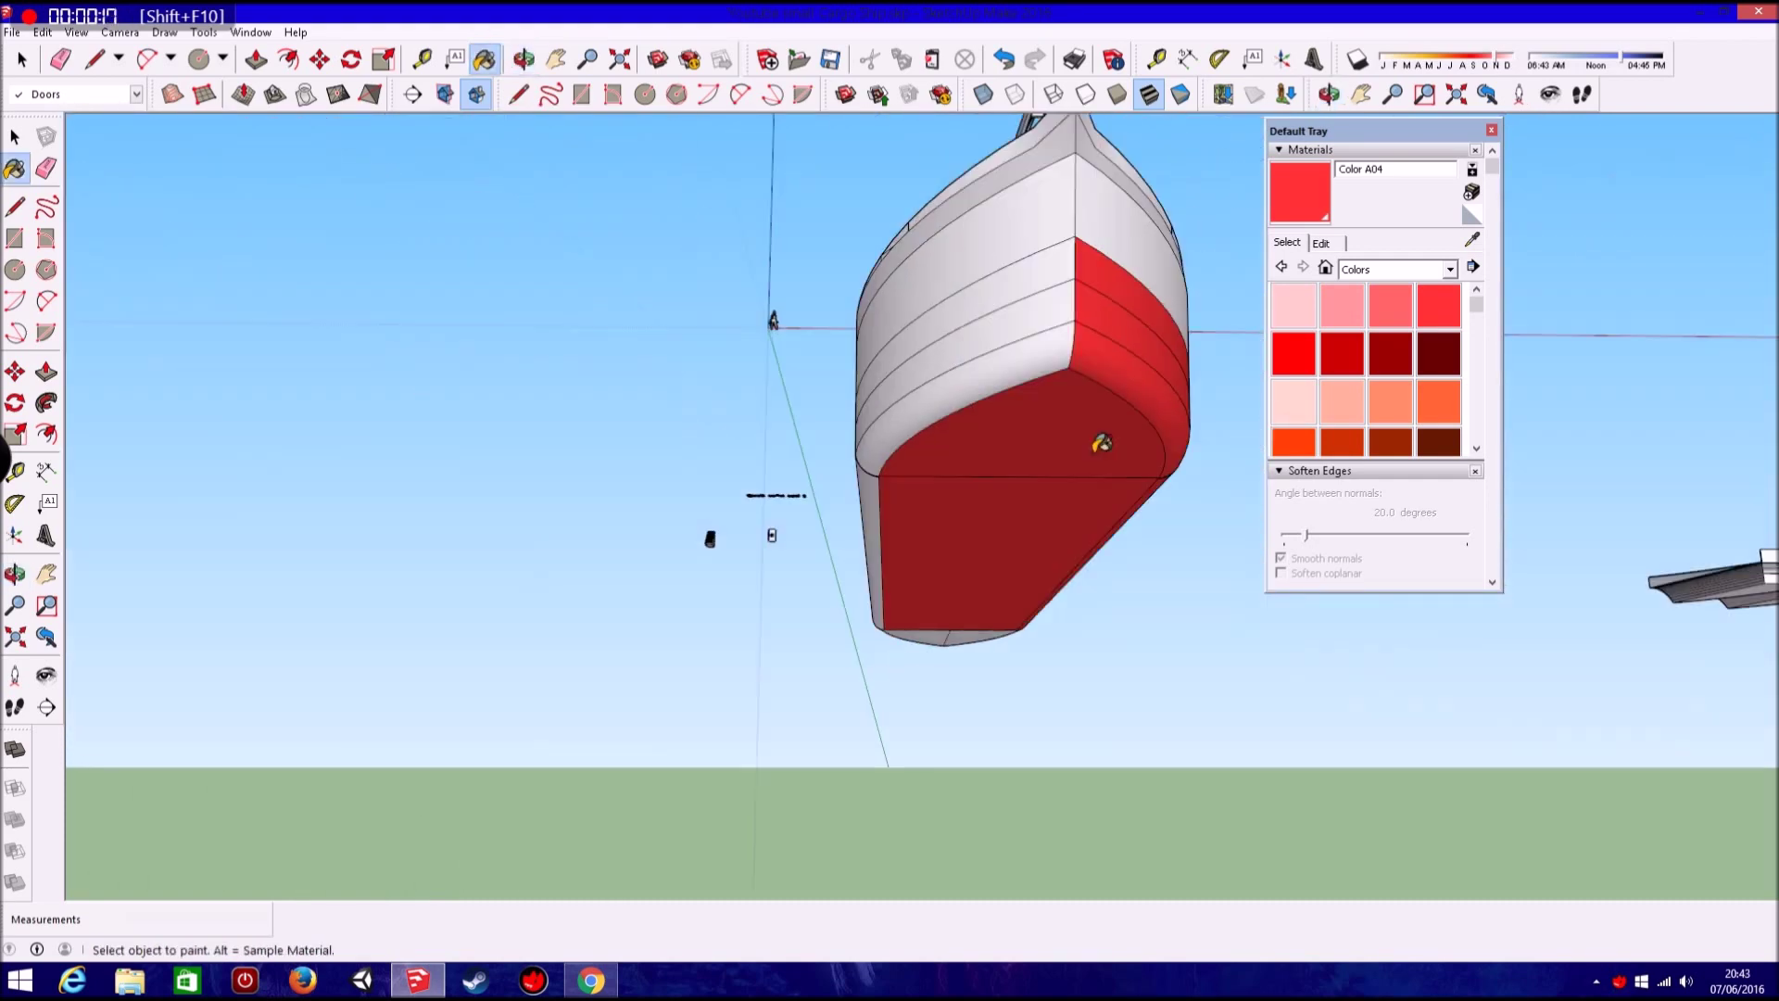
pyautogui.moveTo(887, 365)
pyautogui.mouseDown(button='middle')
pyautogui.moveTo(1007, 473)
pyautogui.moveTo(647, 524)
pyautogui.moveTo(1004, 547)
pyautogui.mouseUp(button='middle')
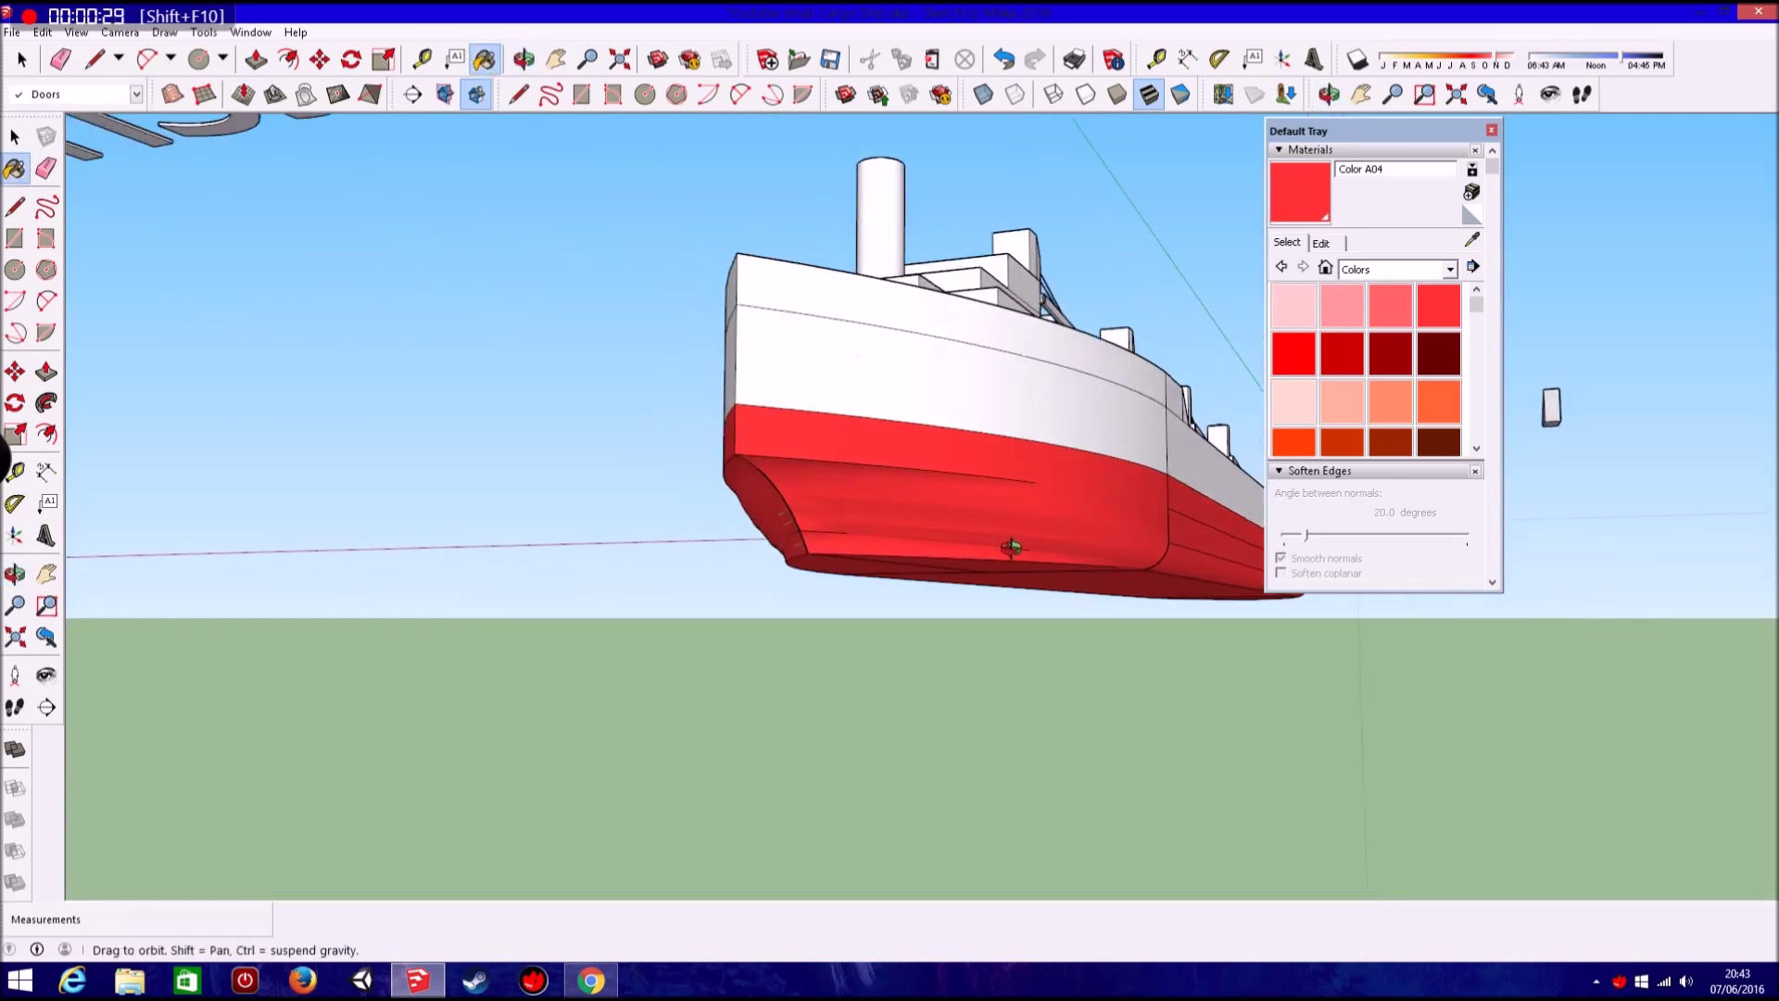
pyautogui.scroll(3, 919, 486)
pyautogui.scroll(-5, 919, 486)
pyautogui.moveTo(1168, 476); pyautogui.dragTo(1322, 494, button='middle')
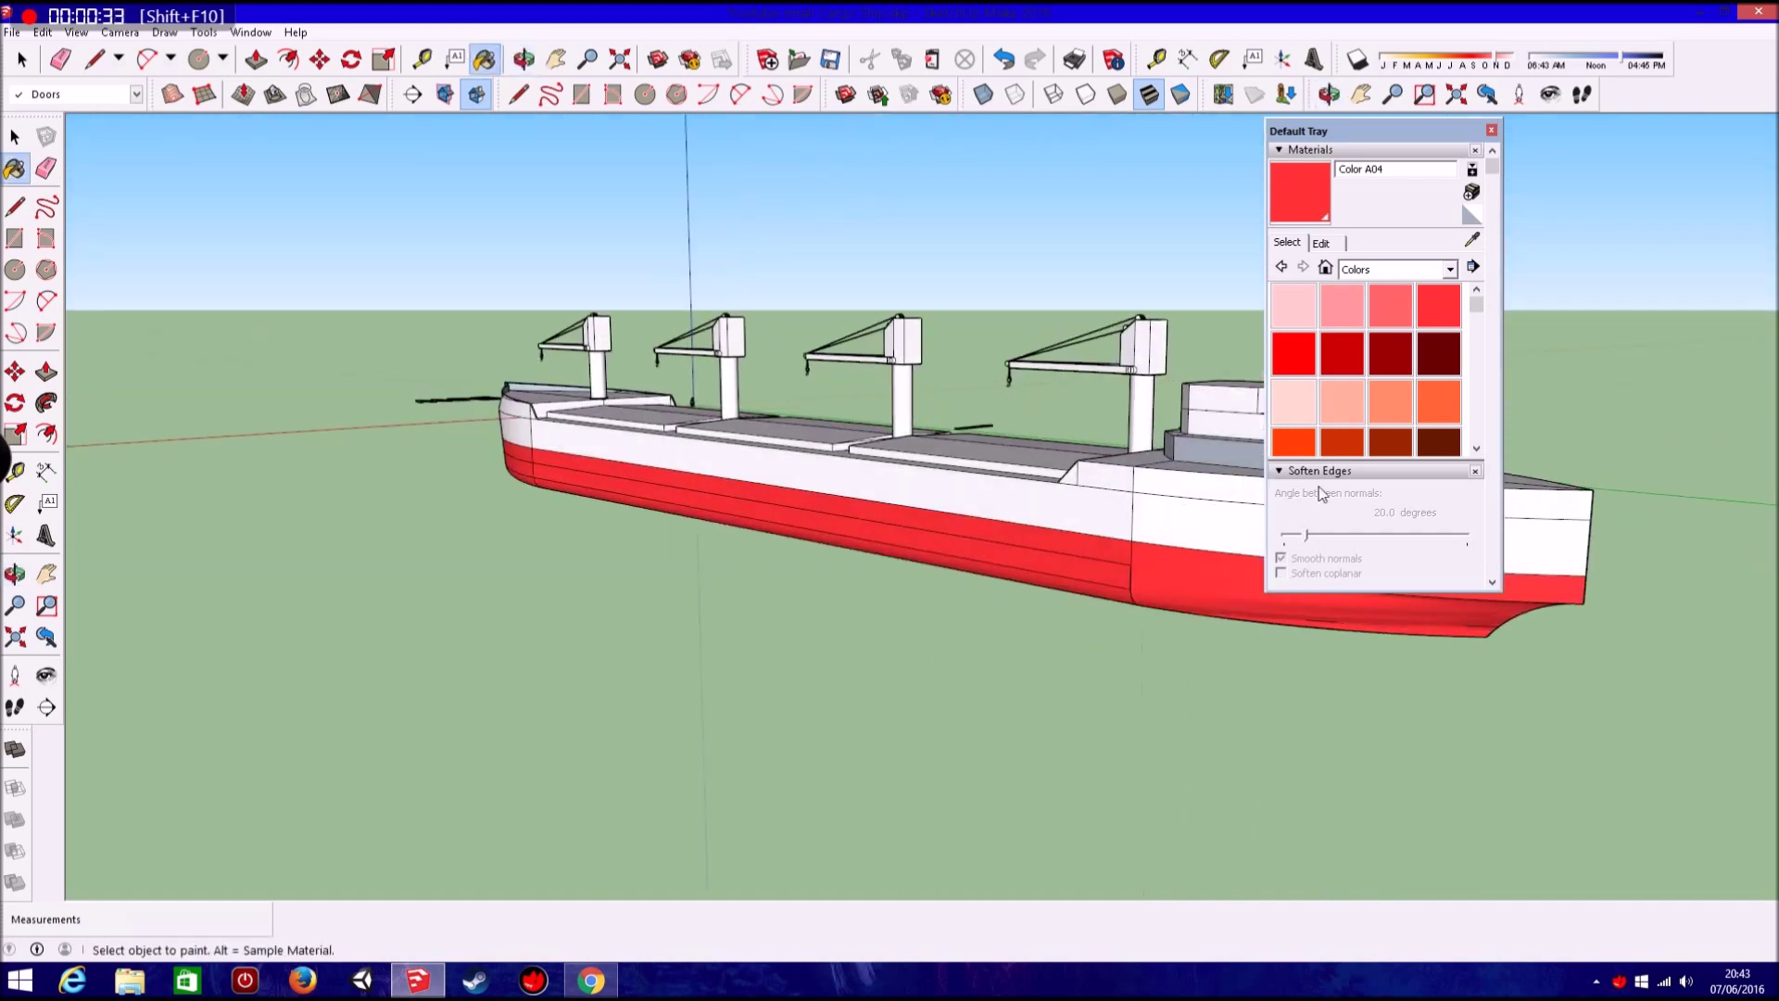
pyautogui.moveTo(1480, 312); pyautogui.dragTo(1475, 423)
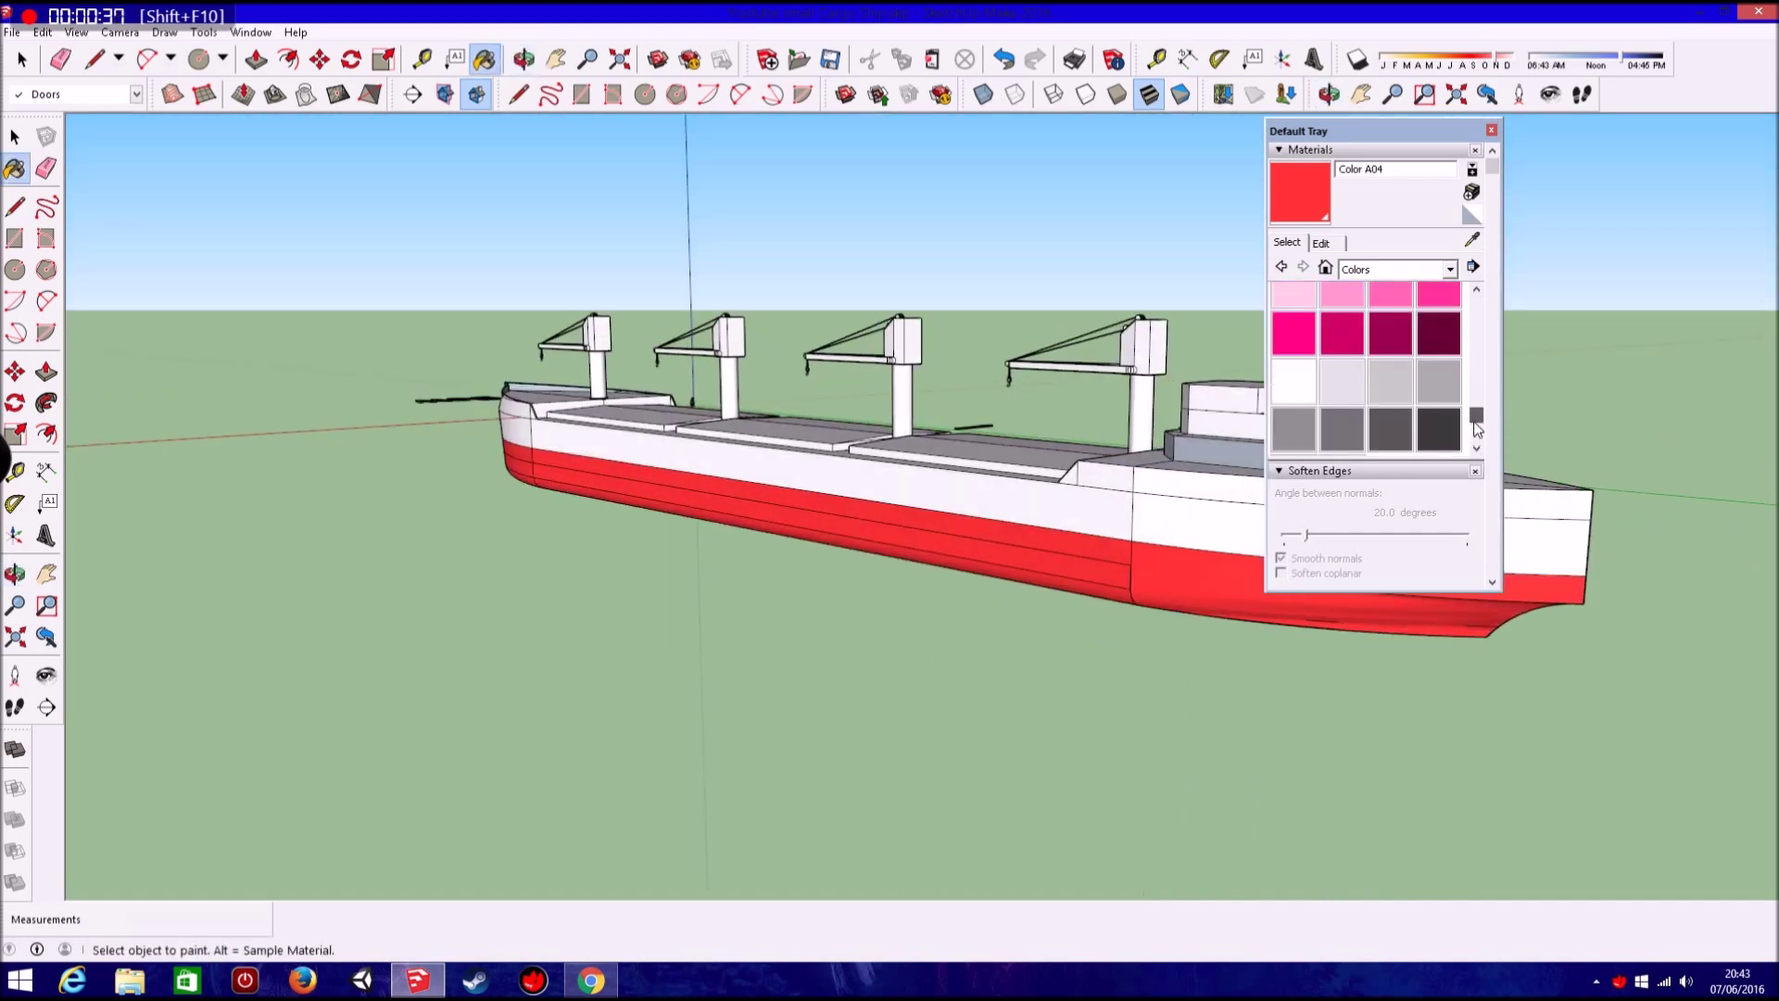
# Paint the upper hull side and the bow faces grey with Color M03.
pyautogui.click(807, 463)
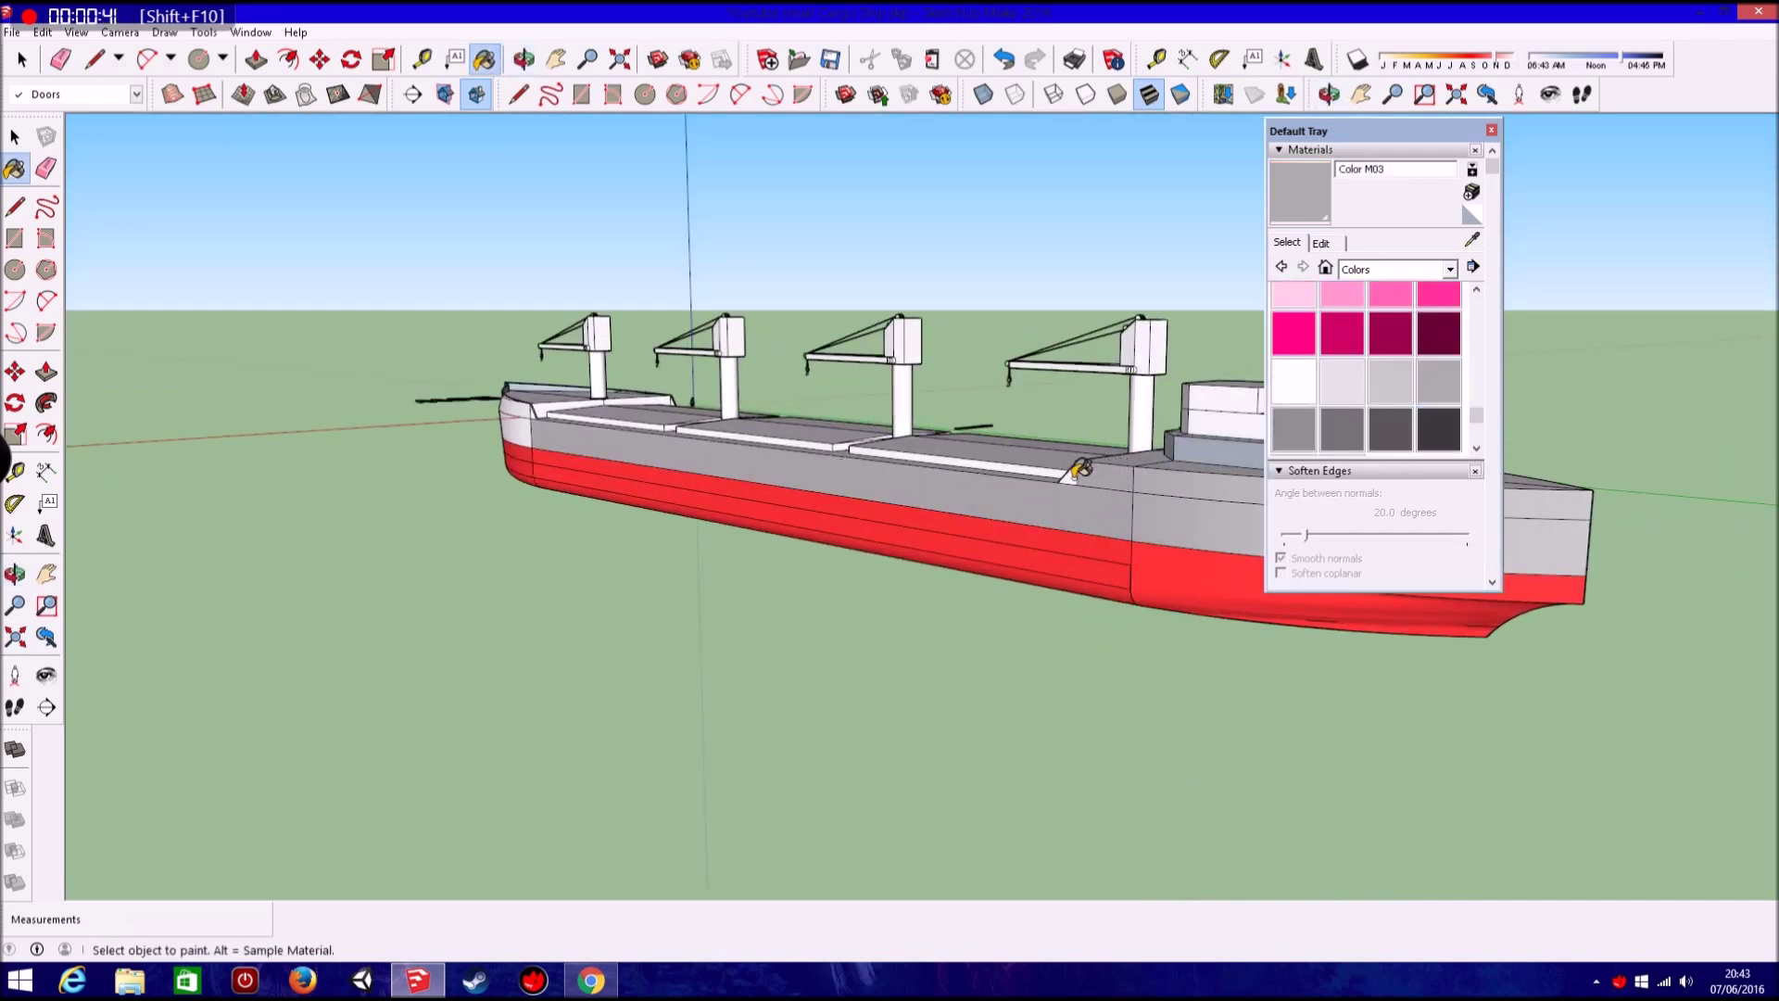
pyautogui.moveTo(1079, 470); pyautogui.dragTo(1195, 488, button='middle')
pyautogui.click(571, 595)
pyautogui.click(586, 547)
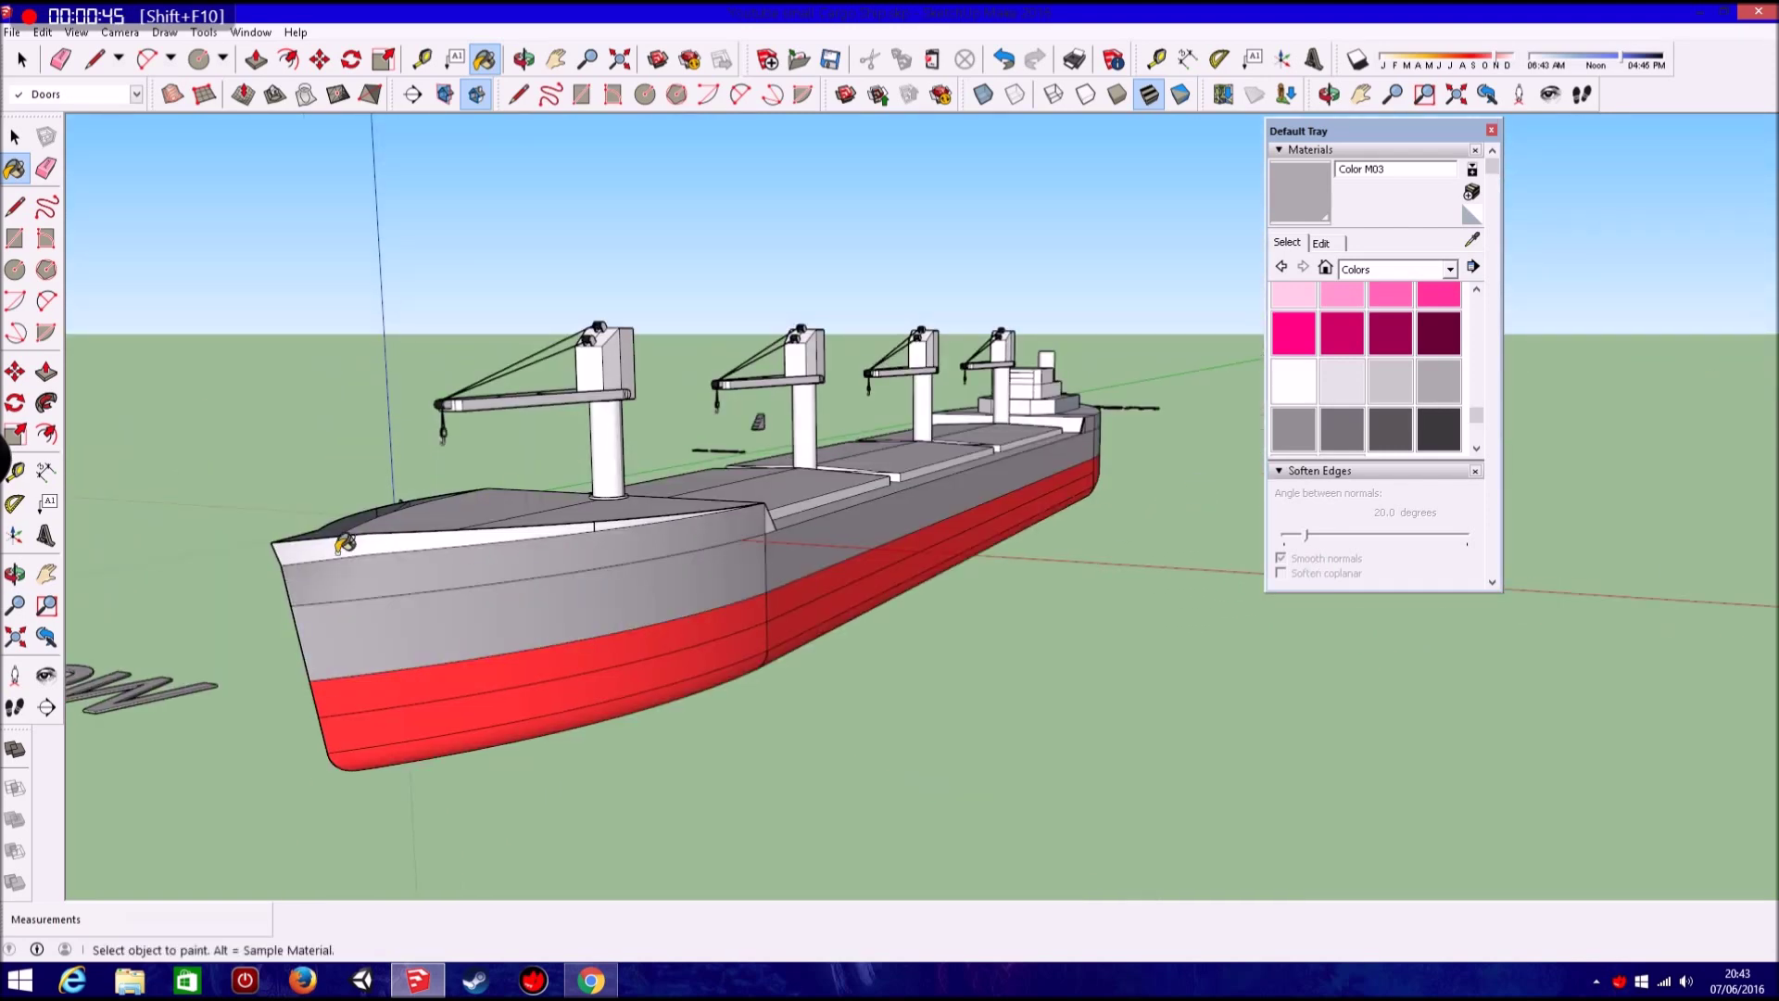
pyautogui.scroll(3, 748, 524)
pyautogui.moveTo(615, 413); pyautogui.dragTo(910, 741, button='middle')
pyautogui.click(927, 639)
pyautogui.scroll(-3, 957, 523)
# Orbit close along the deck and round to a bow-on view of the ship.
pyautogui.moveTo(731, 556)
pyautogui.mouseDown(button='middle')
pyautogui.moveTo(775, 544)
pyautogui.moveTo(1001, 583)
pyautogui.moveTo(951, 574)
pyautogui.mouseUp(button='middle')
pyautogui.scroll(3, 834, 577)
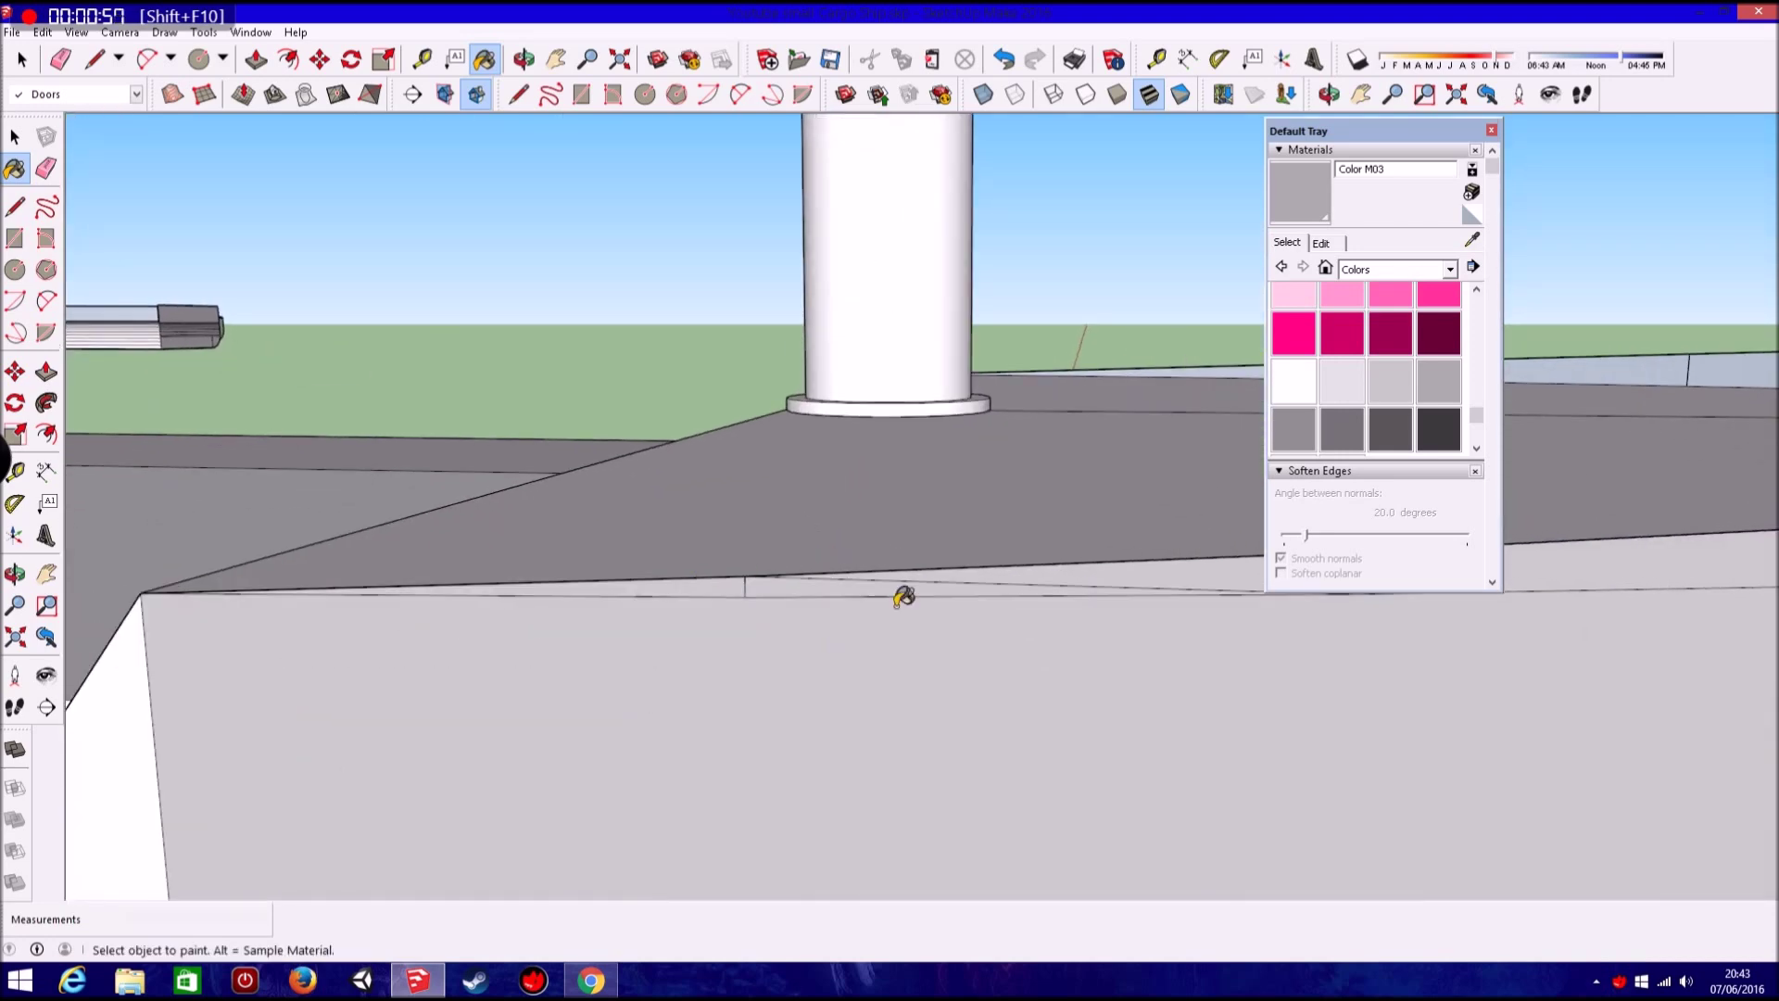
pyautogui.scroll(-2, 752, 582)
pyautogui.scroll(-3, 1013, 603)
pyautogui.scroll(-2, 1084, 653)
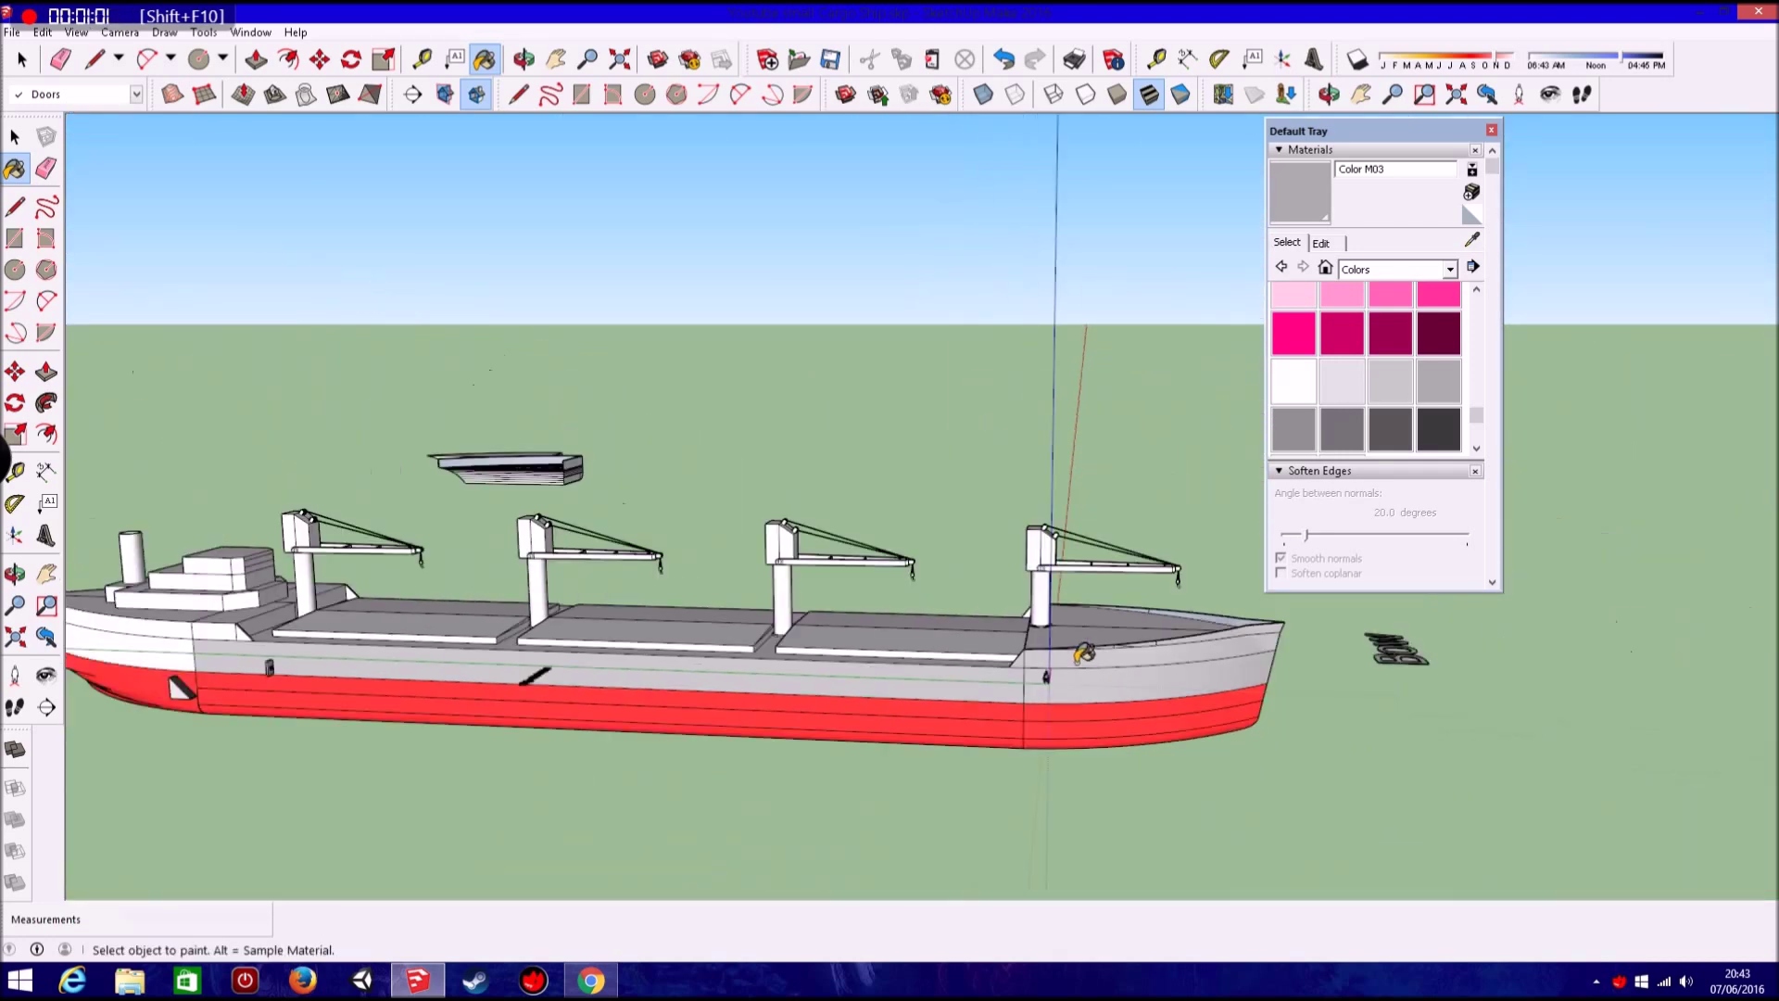
pyautogui.scroll(3, 1084, 653)
pyautogui.scroll(3, 1066, 630)
pyautogui.moveTo(713, 573)
pyautogui.mouseDown(button='middle')
pyautogui.moveTo(897, 683)
pyautogui.moveTo(1086, 692)
pyautogui.mouseUp(button='middle')
# Orbit high along the deck past the funnel out to the superstructure and cranes.
pyautogui.moveTo(960, 589); pyautogui.dragTo(1072, 766, button='middle')
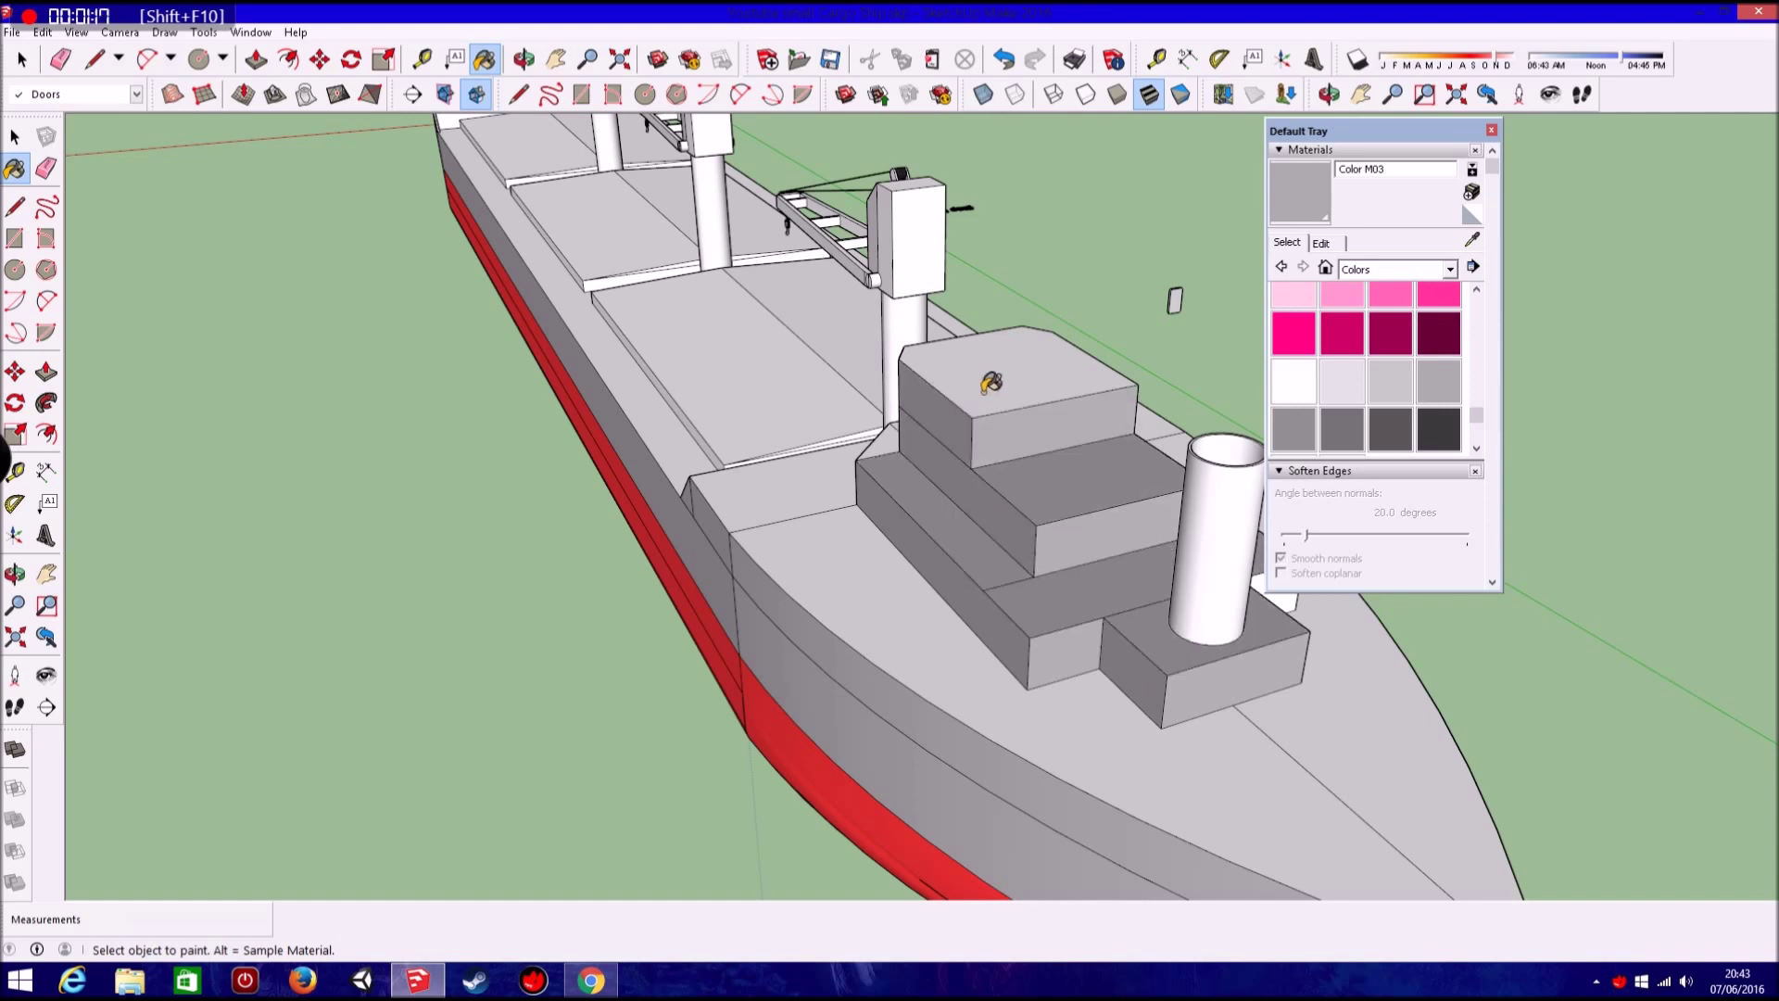
pyautogui.scroll(3, 1214, 561)
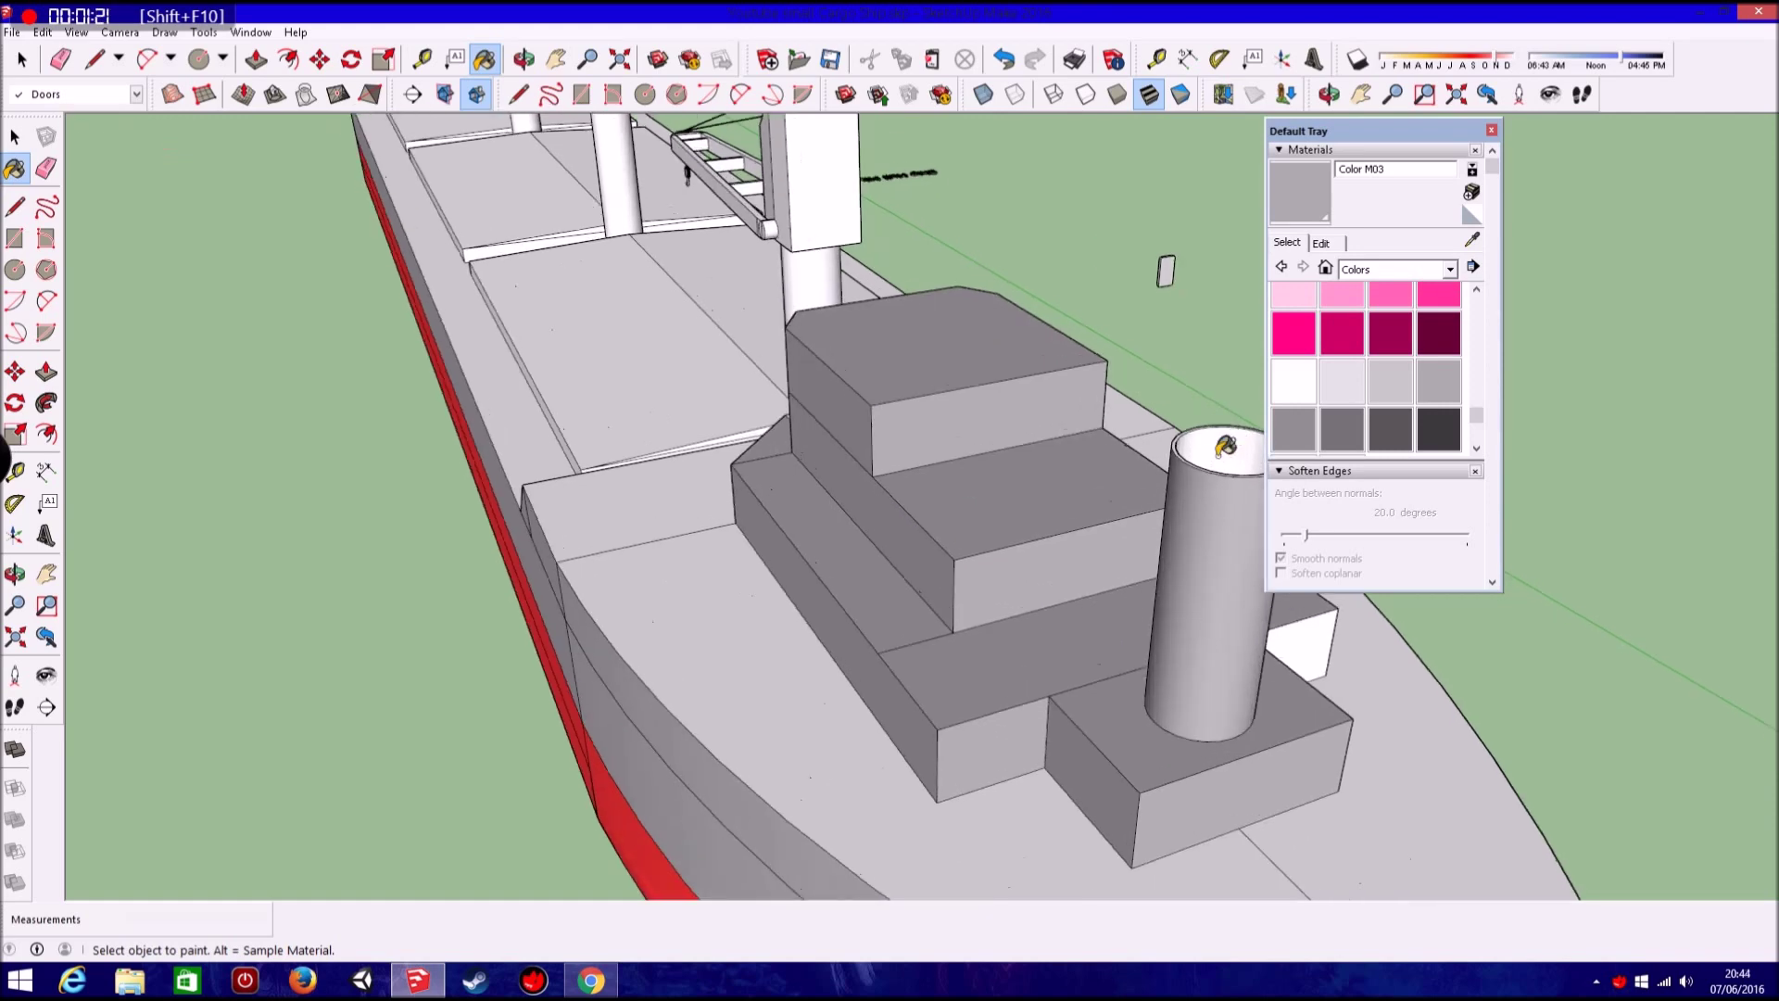
pyautogui.moveTo(1214, 561); pyautogui.dragTo(969, 466, button='middle')
pyautogui.scroll(2, 1146, 496)
pyautogui.moveTo(1125, 533); pyautogui.dragTo(862, 516, button='middle')
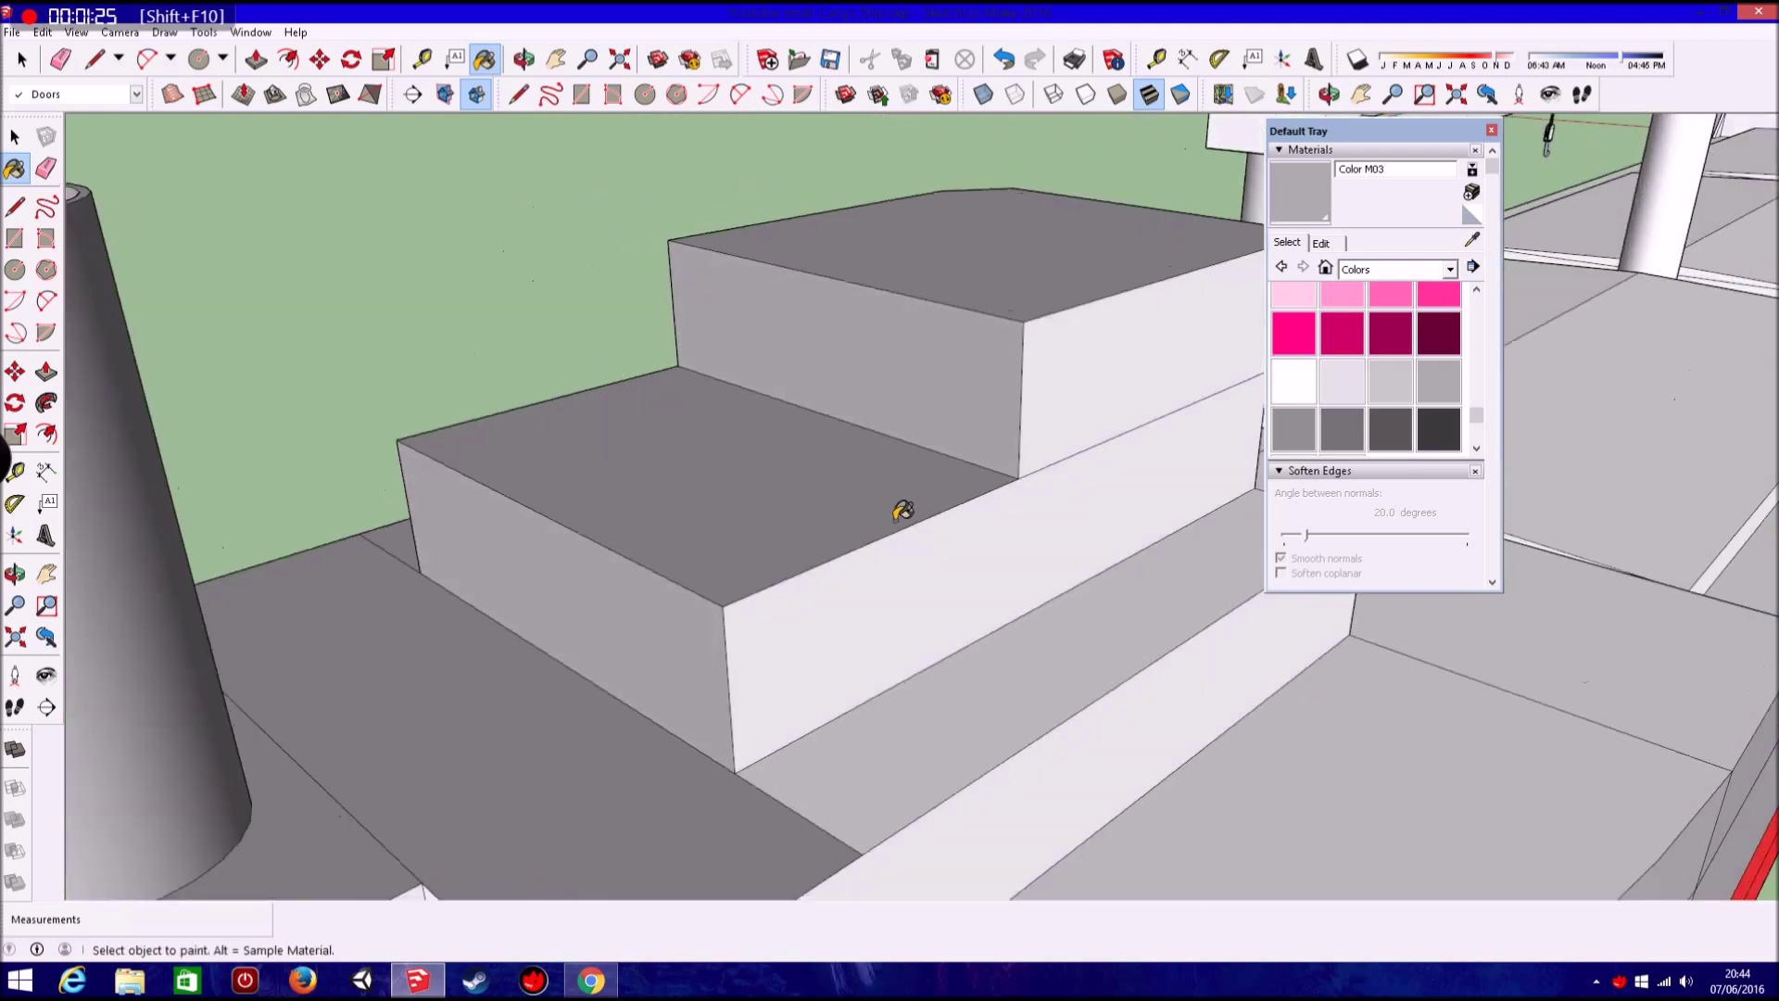
pyautogui.scroll(-2, 862, 516)
pyautogui.scroll(-2, 865, 503)
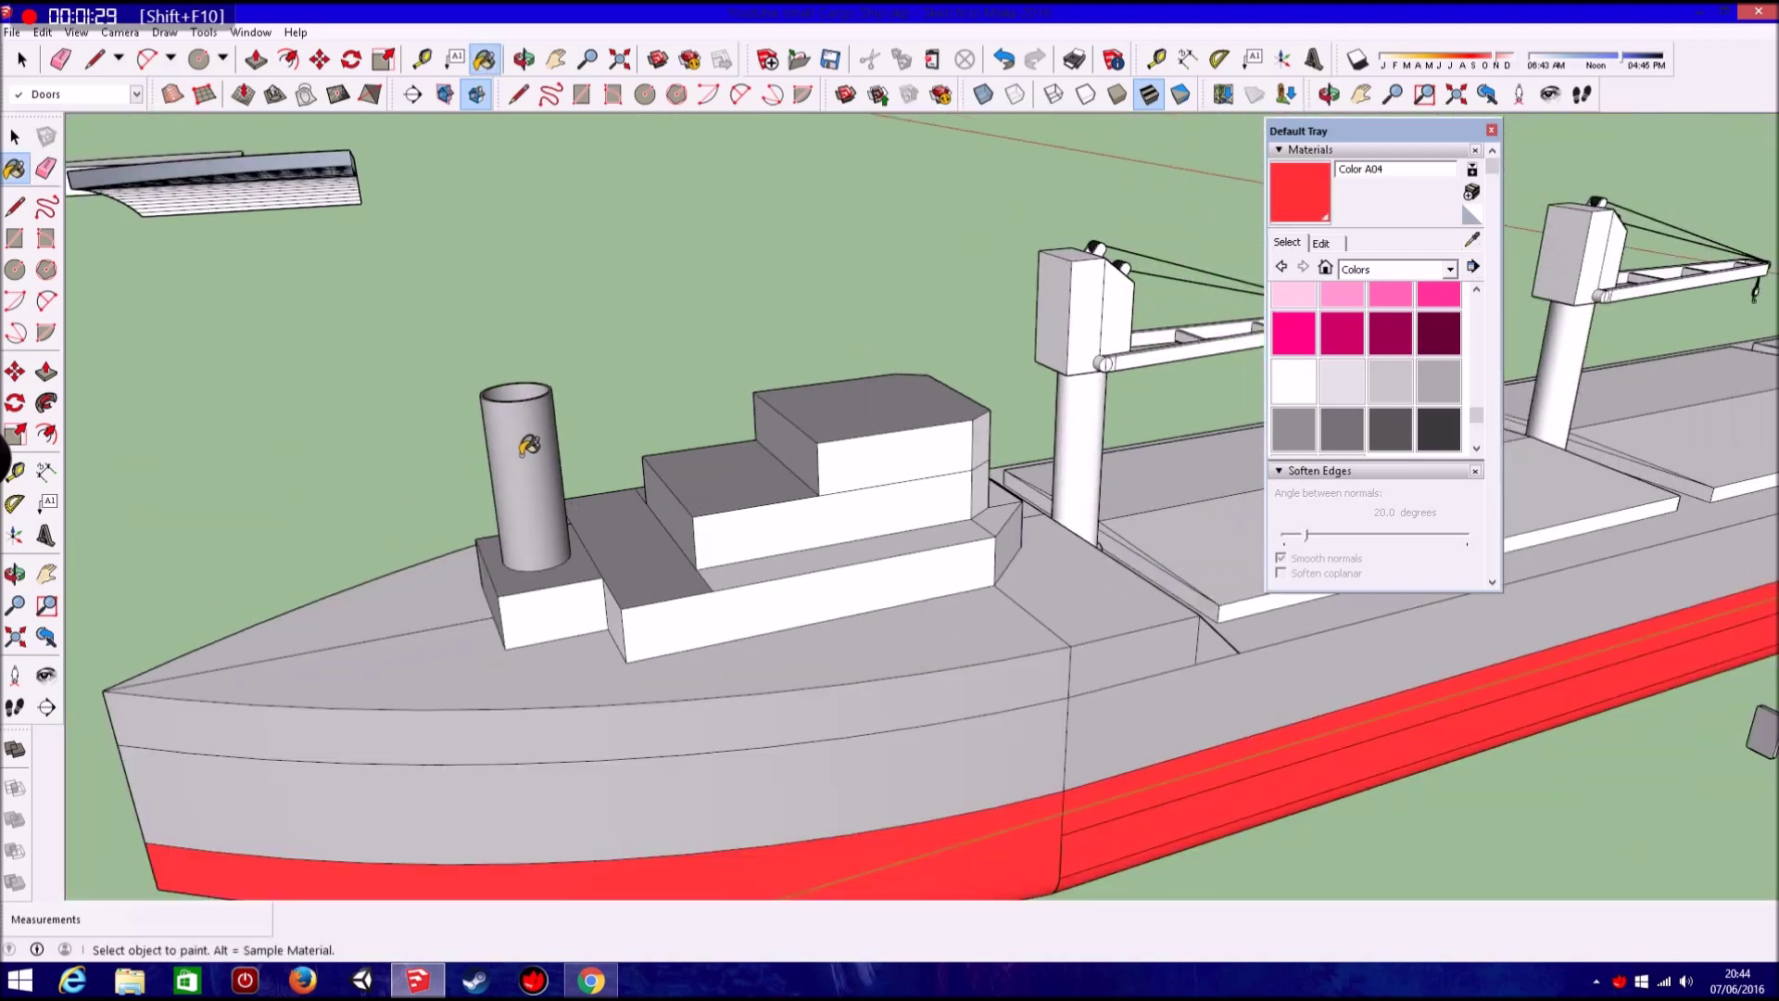
# Paint the funnel's outer and inner faces red with Color A04.
pyautogui.click(529, 445)
pyautogui.scroll(2, 529, 446)
pyautogui.scroll(2, 520, 386)
pyautogui.click(400, 412)
pyautogui.scroll(-3, 532, 504)
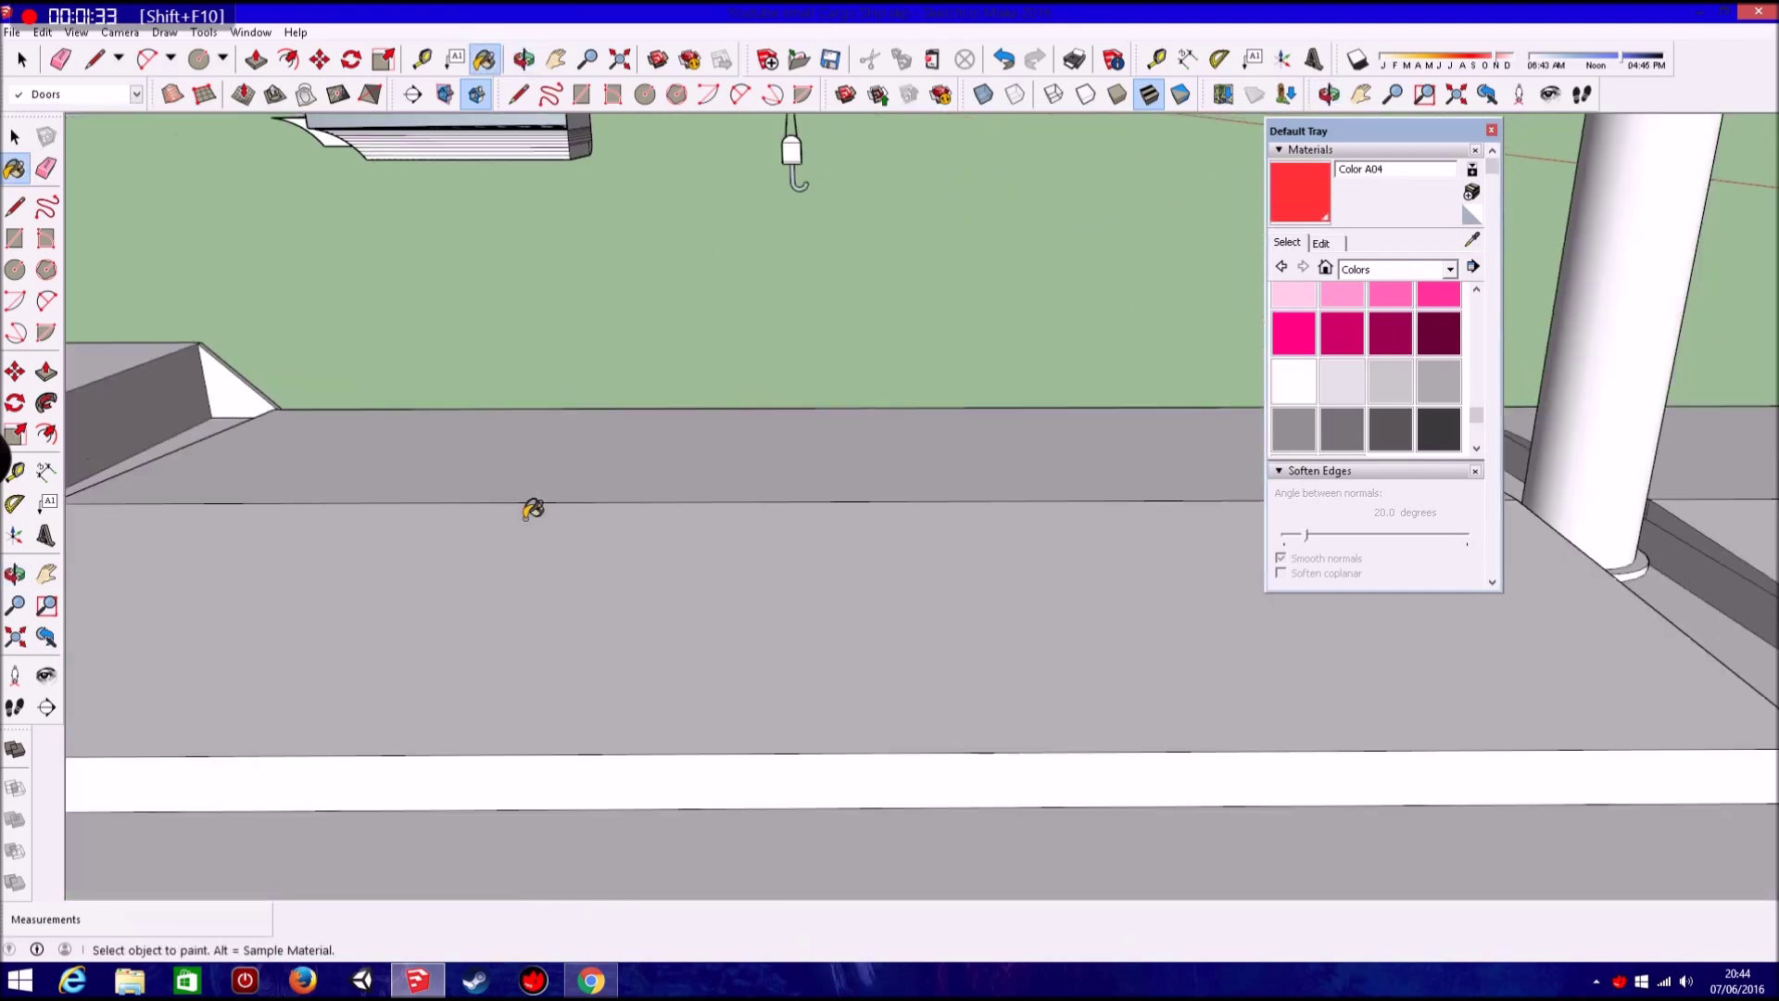
pyautogui.scroll(-3, 542, 511)
pyautogui.scroll(3, 413, 628)
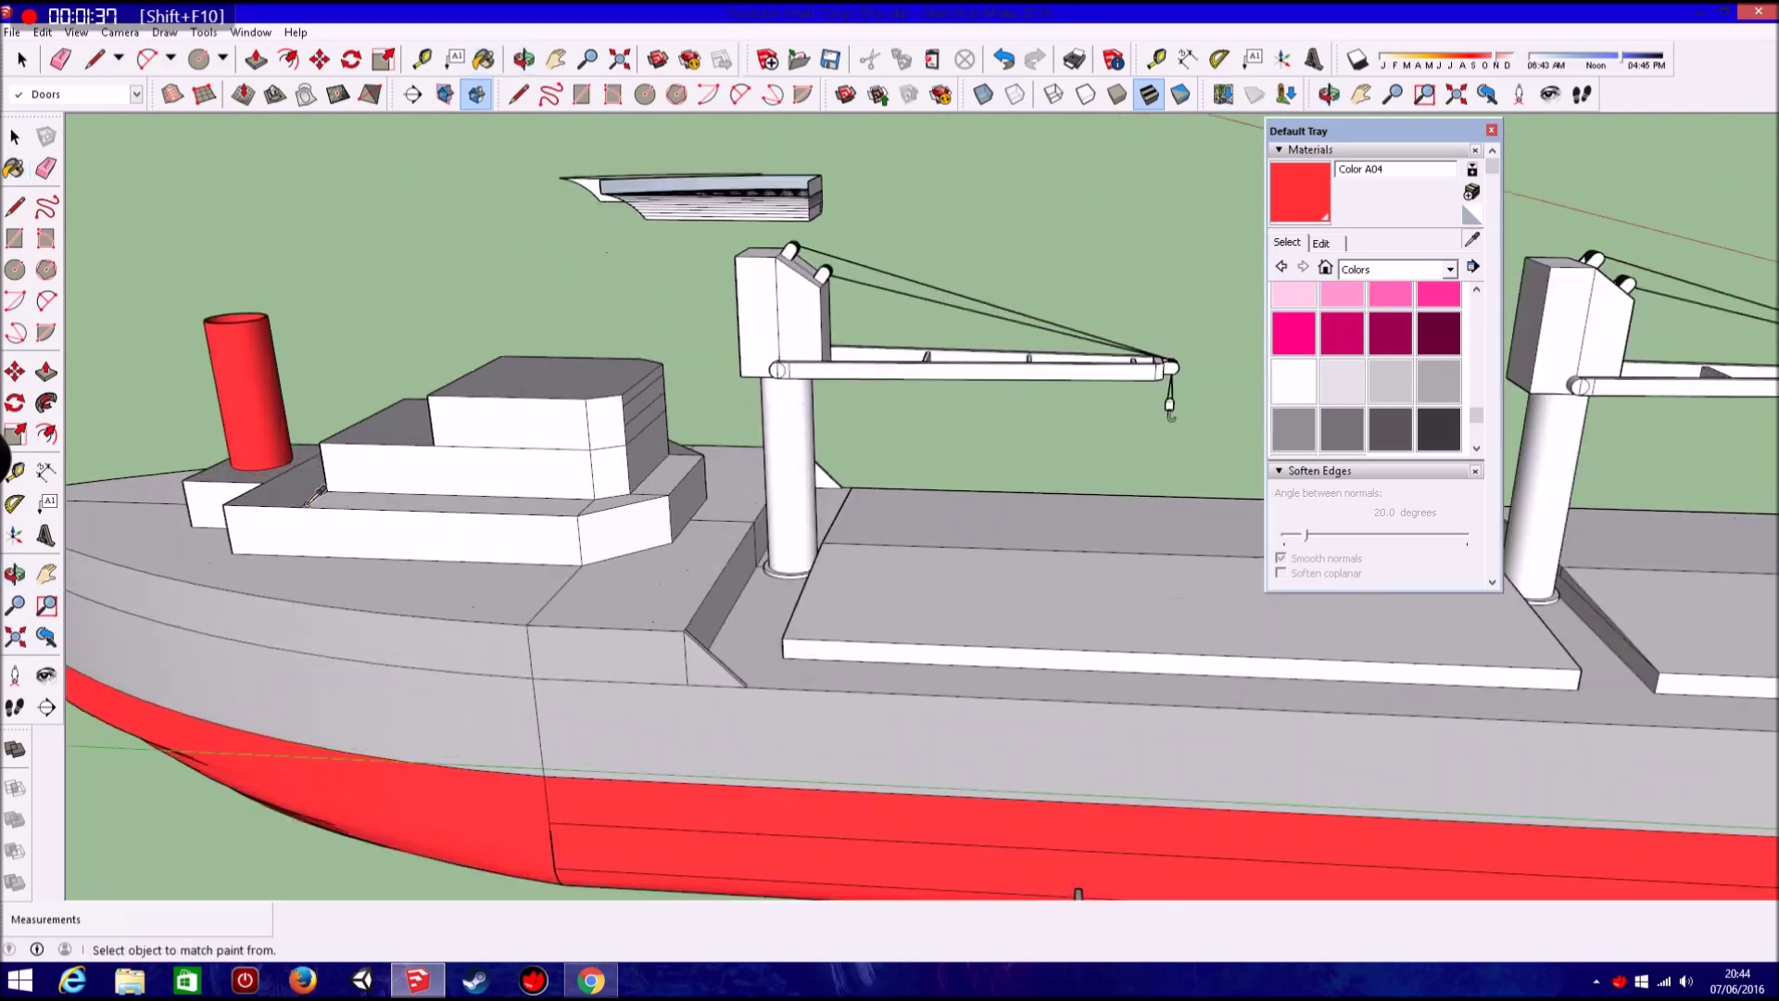
pyautogui.scroll(3, 509, 775)
# Sample the hull's grey M03 and paint the superstructure's front and side faces grey.
pyautogui.press('b')
pyautogui.keyDown('alt'); pyautogui.click(509, 774); pyautogui.keyUp('alt')
pyautogui.click(783, 542)
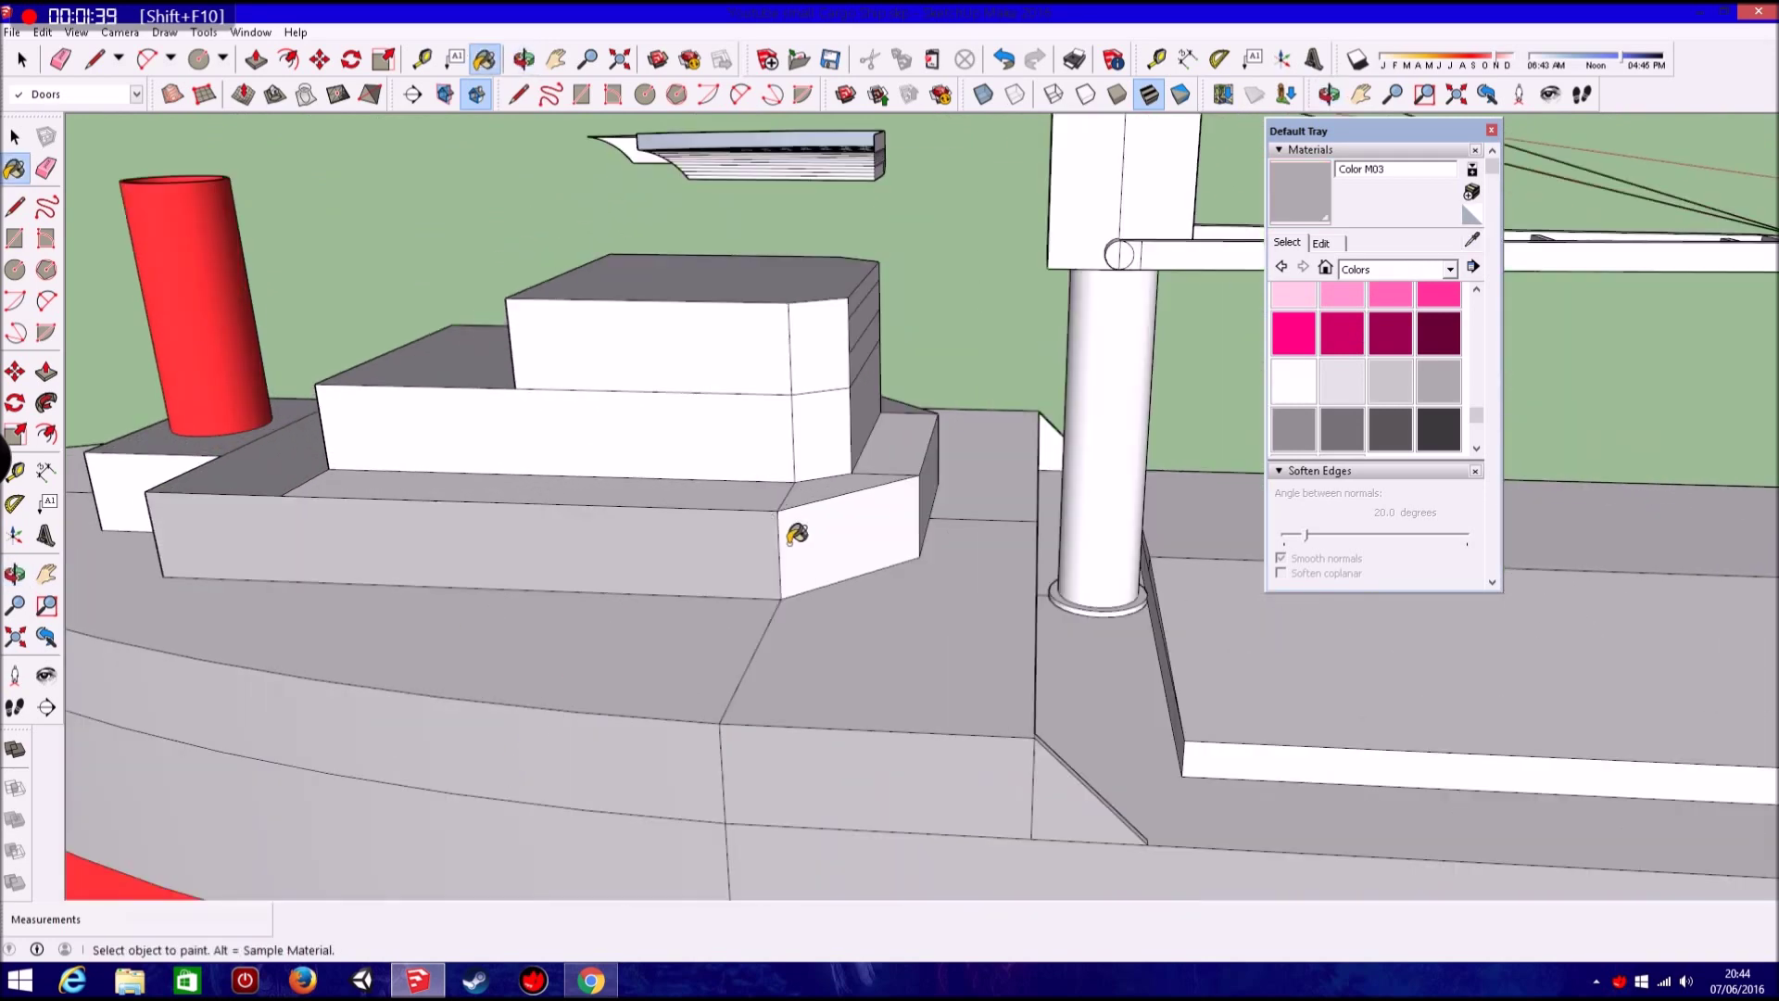
pyautogui.click(697, 355)
pyautogui.click(837, 333)
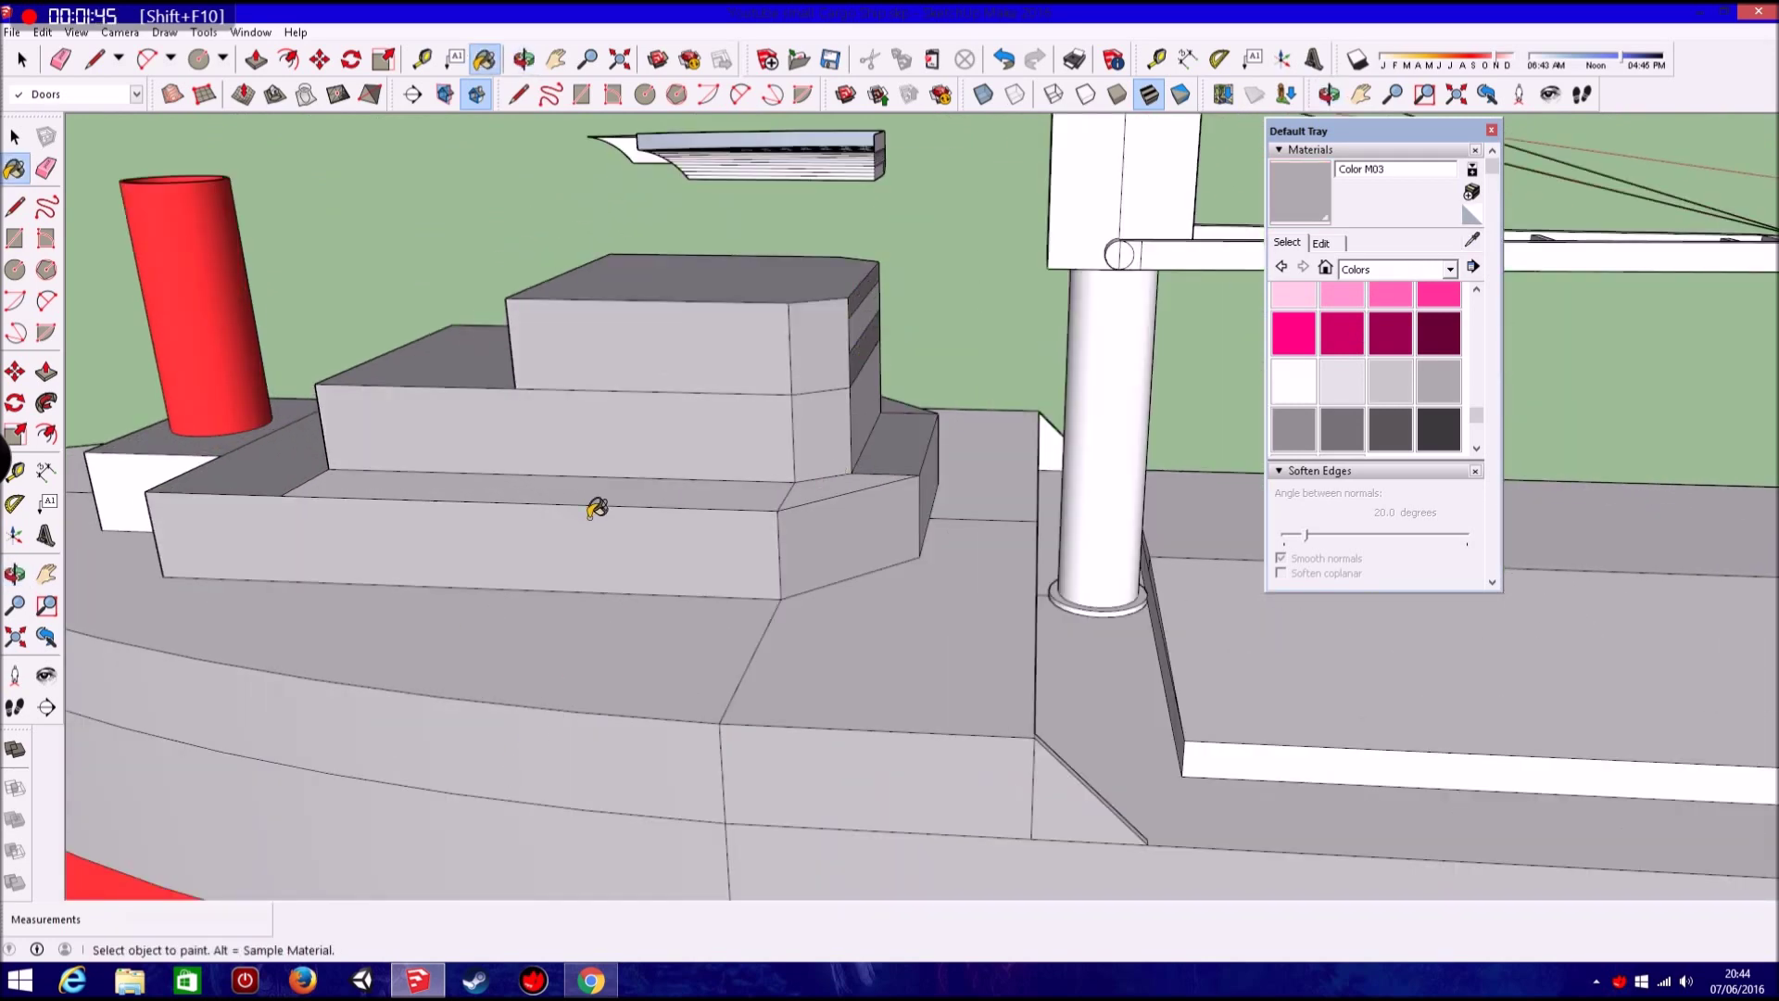
pyautogui.click(821, 482)
# Paint the bow deck a darker grey.
pyautogui.scroll(-3, 778, 766)
pyautogui.scroll(-3, 766, 687)
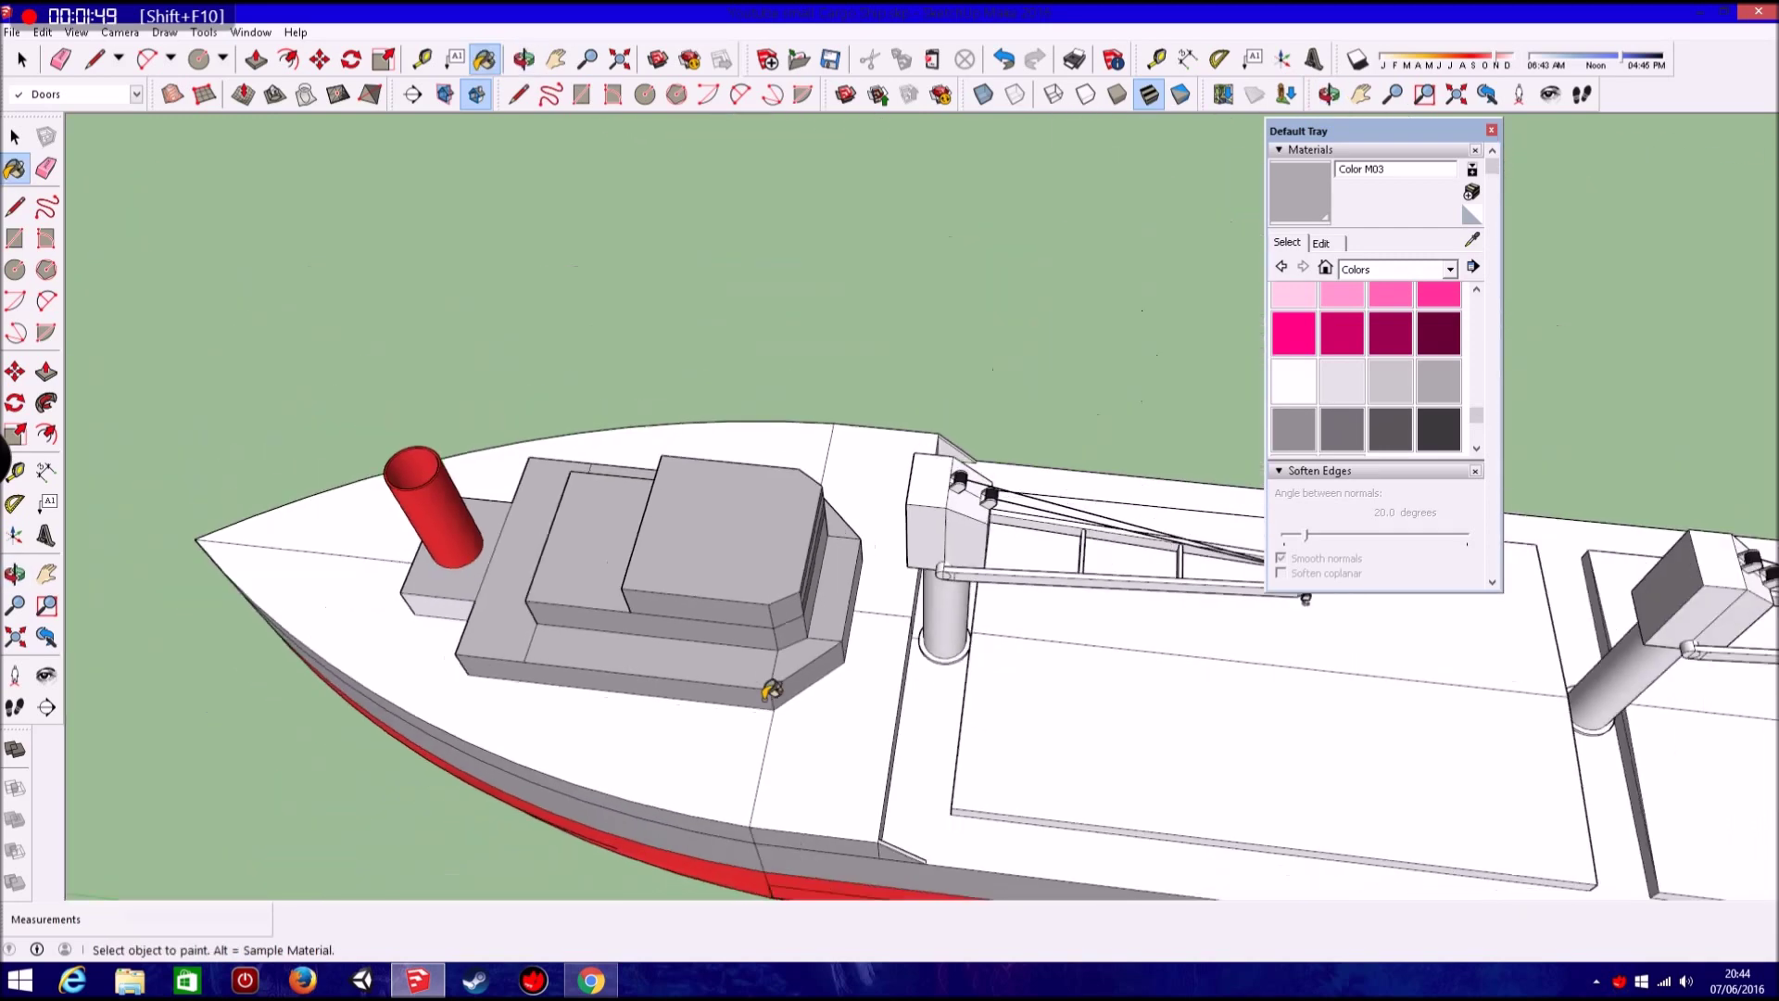
pyautogui.scroll(-2, 746, 681)
pyautogui.scroll(3, 584, 619)
pyautogui.moveTo(583, 619)
pyautogui.mouseDown(button='middle')
pyautogui.moveTo(953, 481)
pyautogui.moveTo(986, 651)
pyautogui.moveTo(509, 628)
pyautogui.moveTo(929, 628)
pyautogui.mouseUp(button='middle')
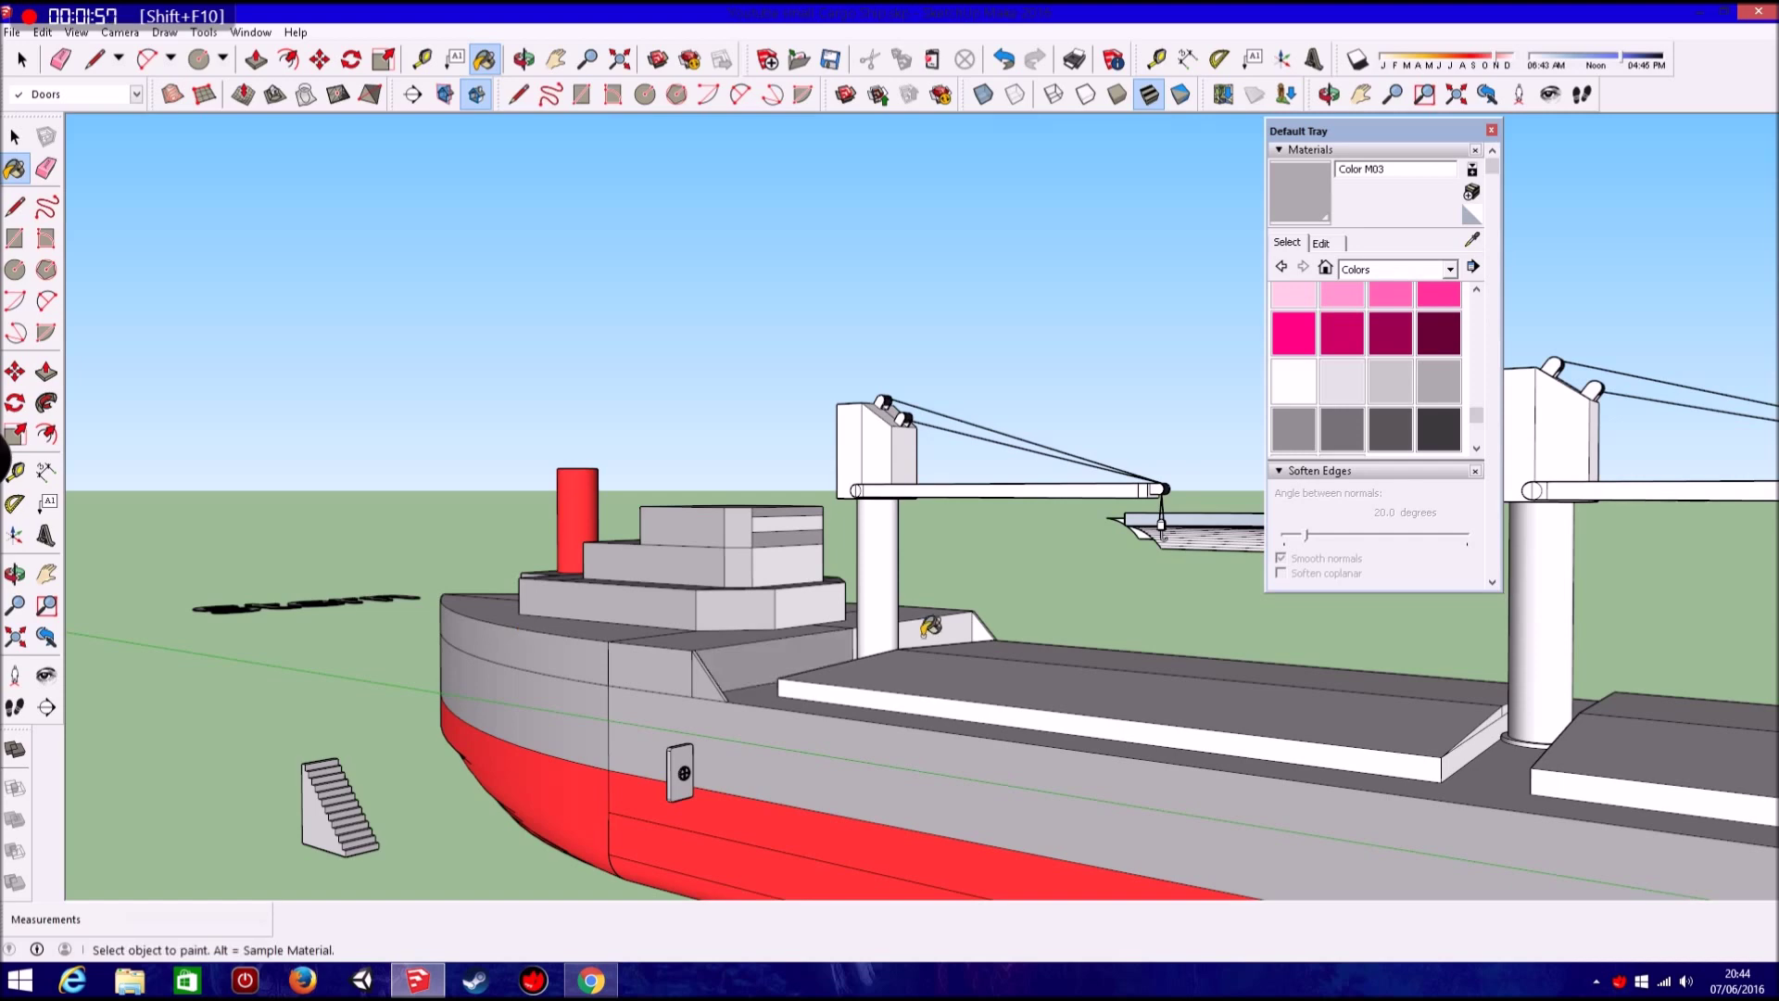
pyautogui.scroll(-3, 751, 569)
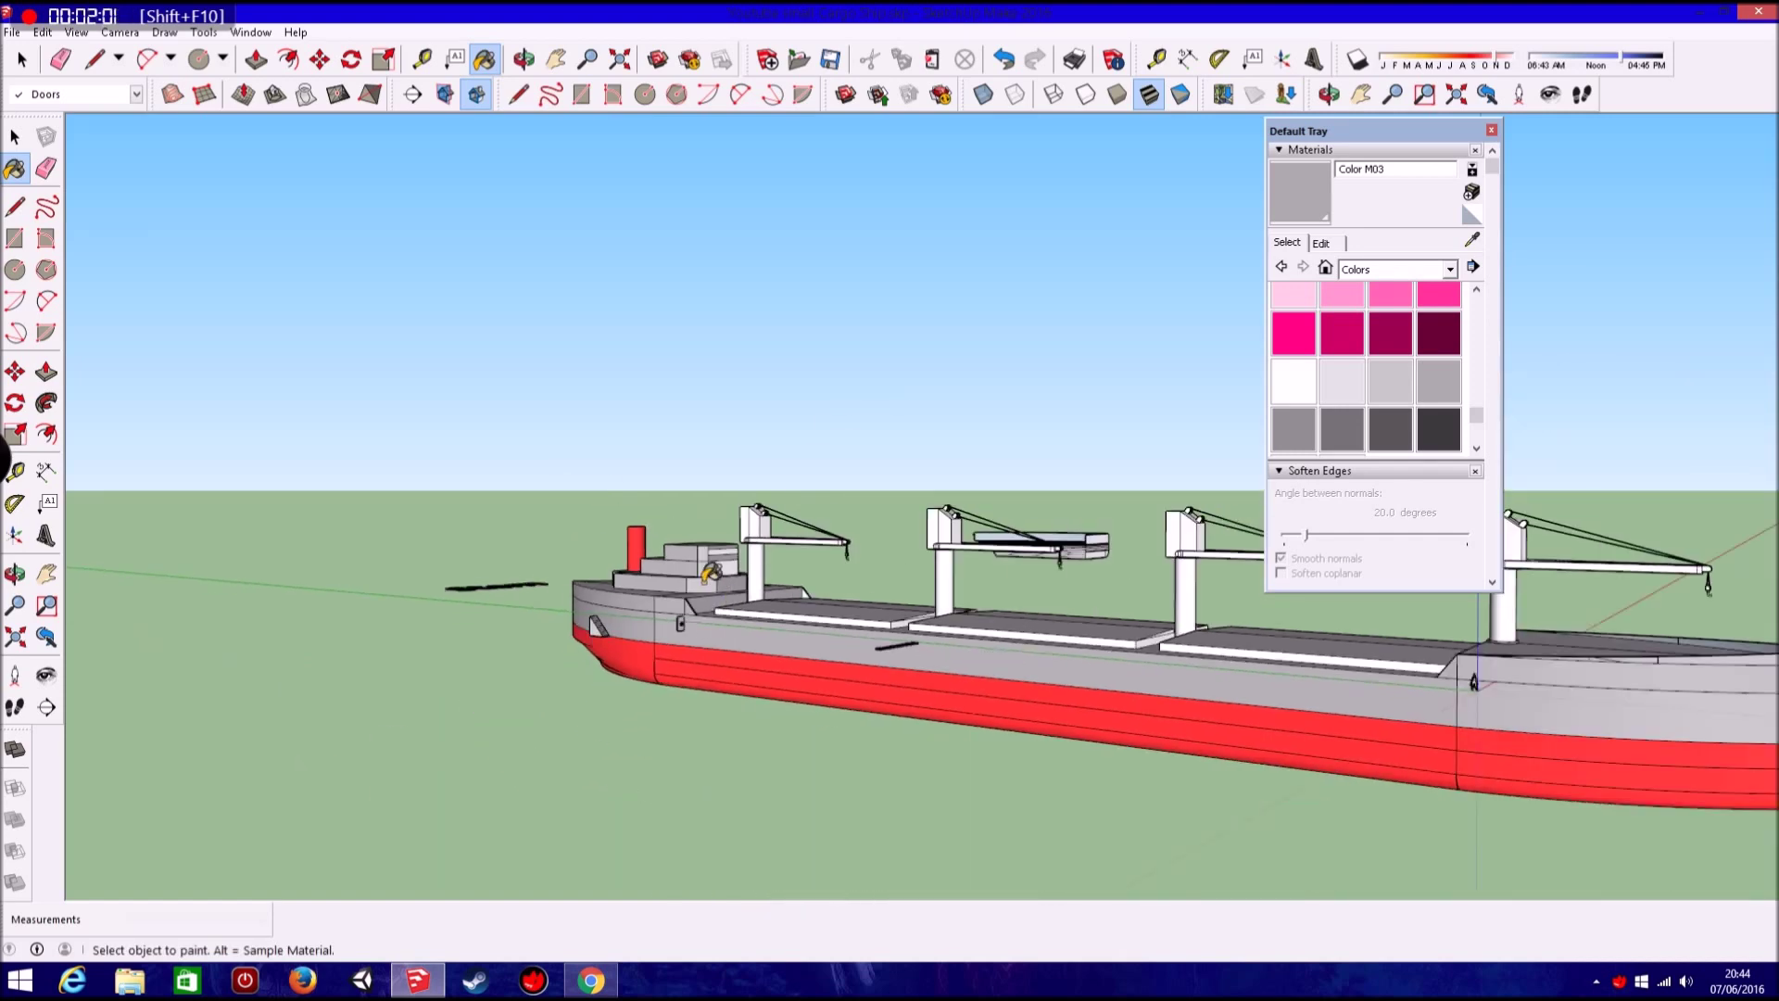
pyautogui.moveTo(712, 572)
pyautogui.mouseDown(button='middle')
pyautogui.moveTo(1164, 627)
pyautogui.moveTo(1172, 783)
pyautogui.mouseUp(button='middle')
pyautogui.click(1192, 674)
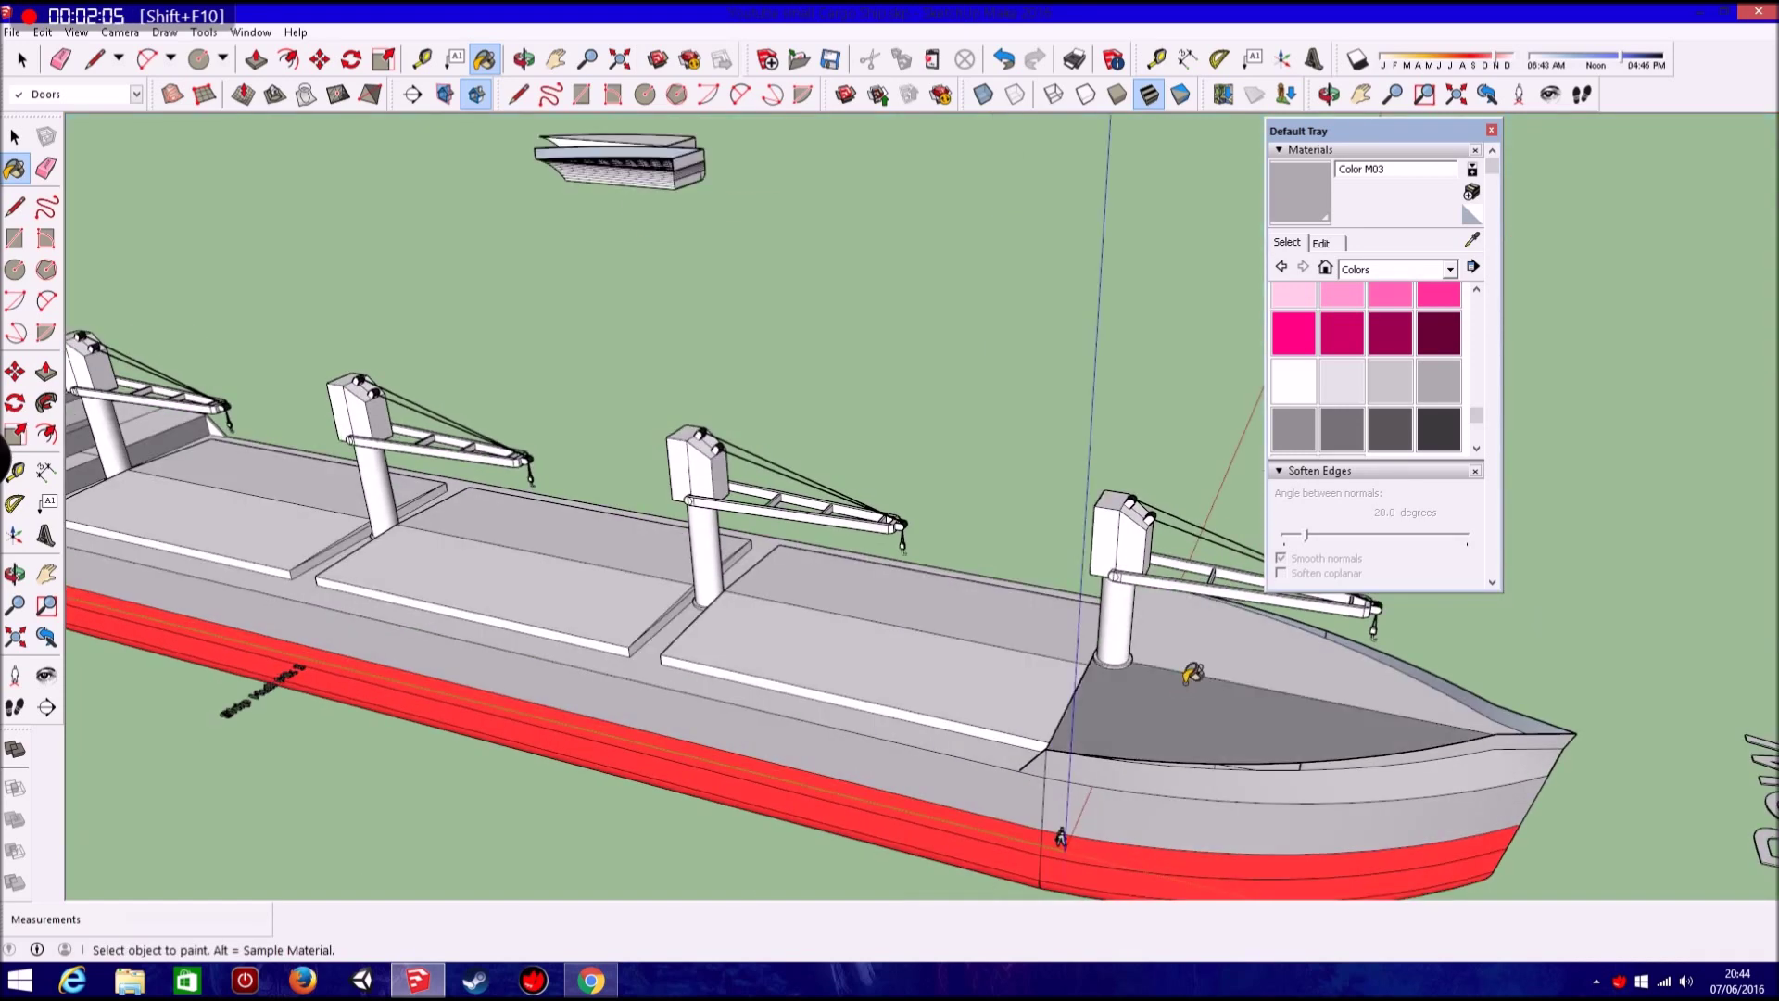
# Look over the bow crane, return to a wide side view, and open the material collections list.
pyautogui.scroll(2, 1466, 709)
pyautogui.moveTo(1537, 707); pyautogui.dragTo(1093, 449, button='middle')
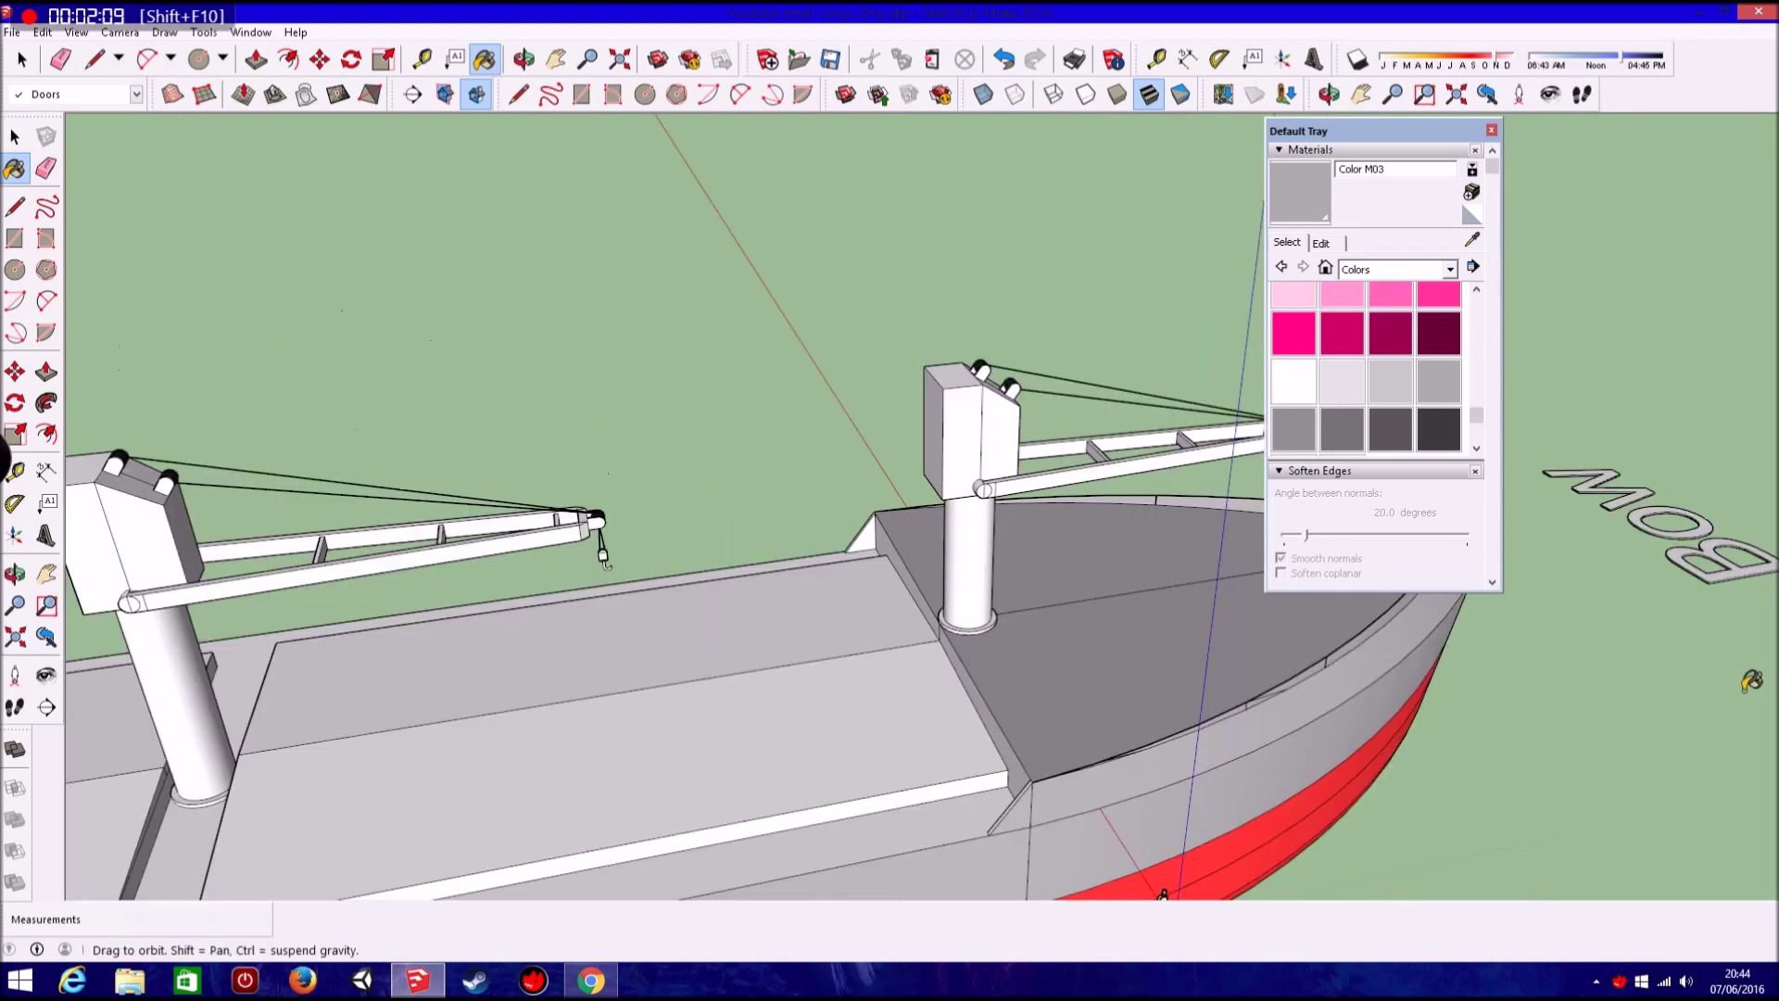
pyautogui.scroll(1, 1314, 620)
pyautogui.scroll(2, 1312, 631)
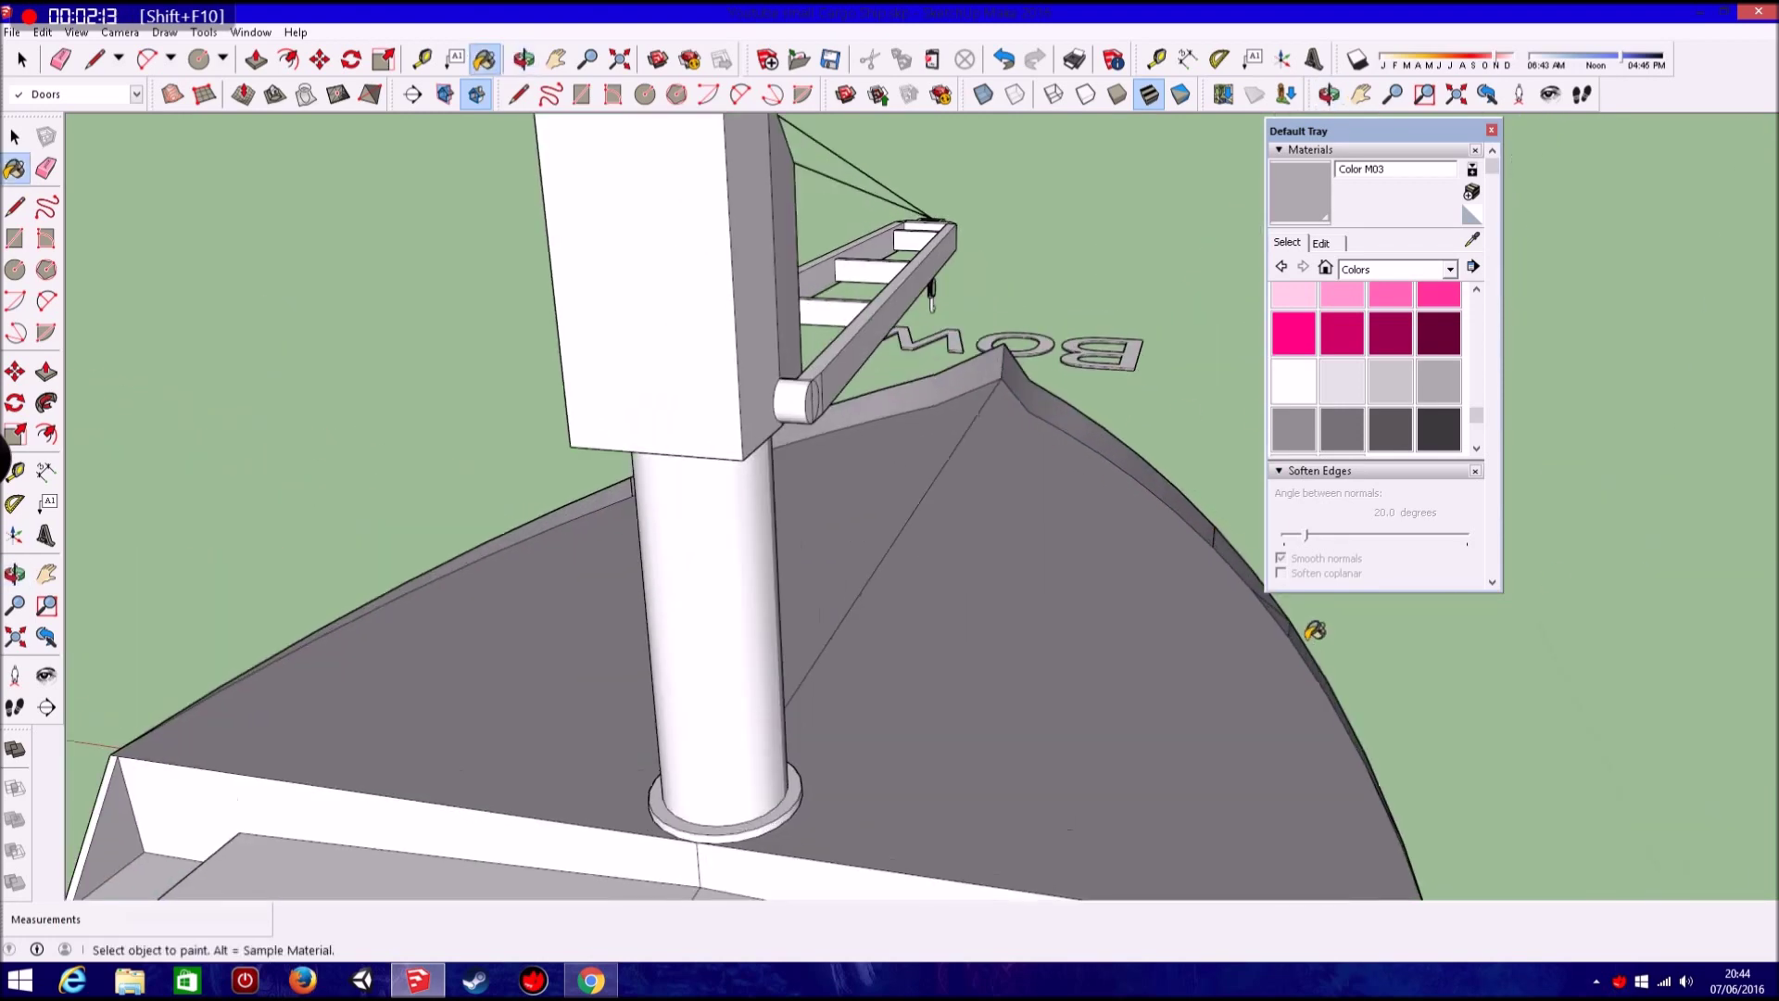
pyautogui.scroll(-2, 1314, 629)
pyautogui.scroll(-3, 1294, 635)
pyautogui.moveTo(1525, 802)
pyautogui.mouseDown(button='middle')
pyautogui.moveTo(1374, 714)
pyautogui.moveTo(1021, 602)
pyautogui.mouseUp(button='middle')
pyautogui.scroll(3, 1021, 602)
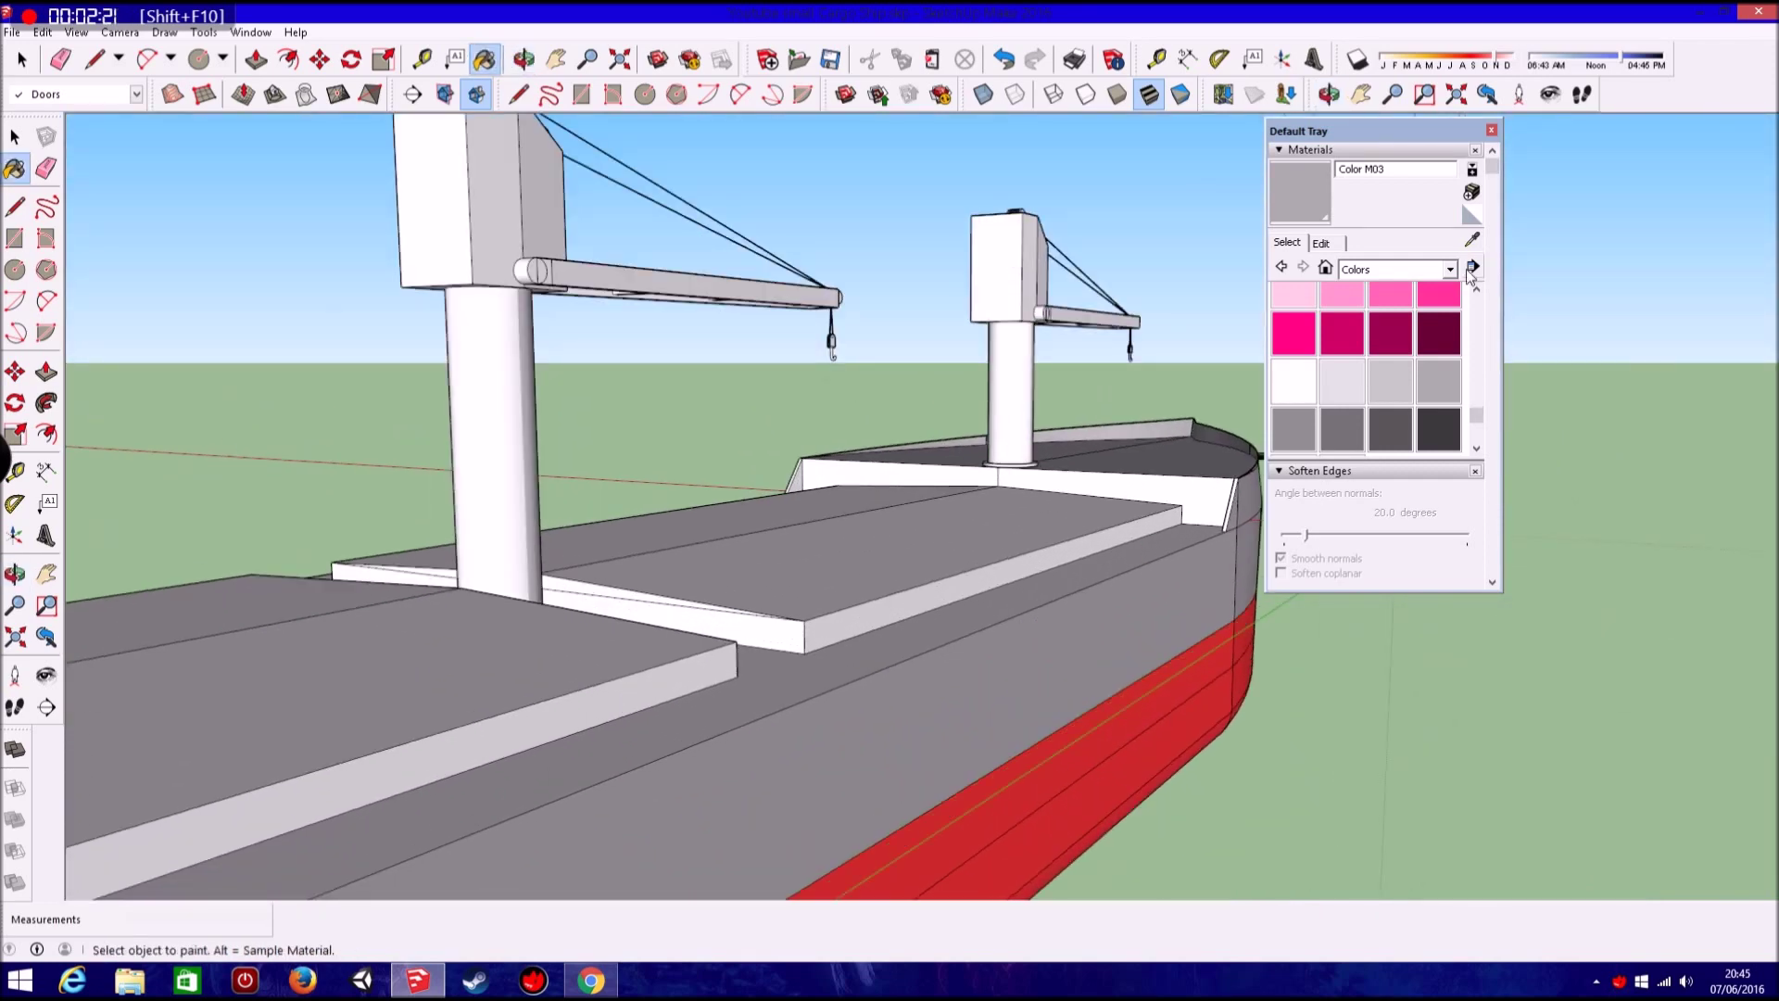
pyautogui.click(1450, 268)
# Try several Wood materials on the lower deck strip.
pyautogui.click(1408, 510)
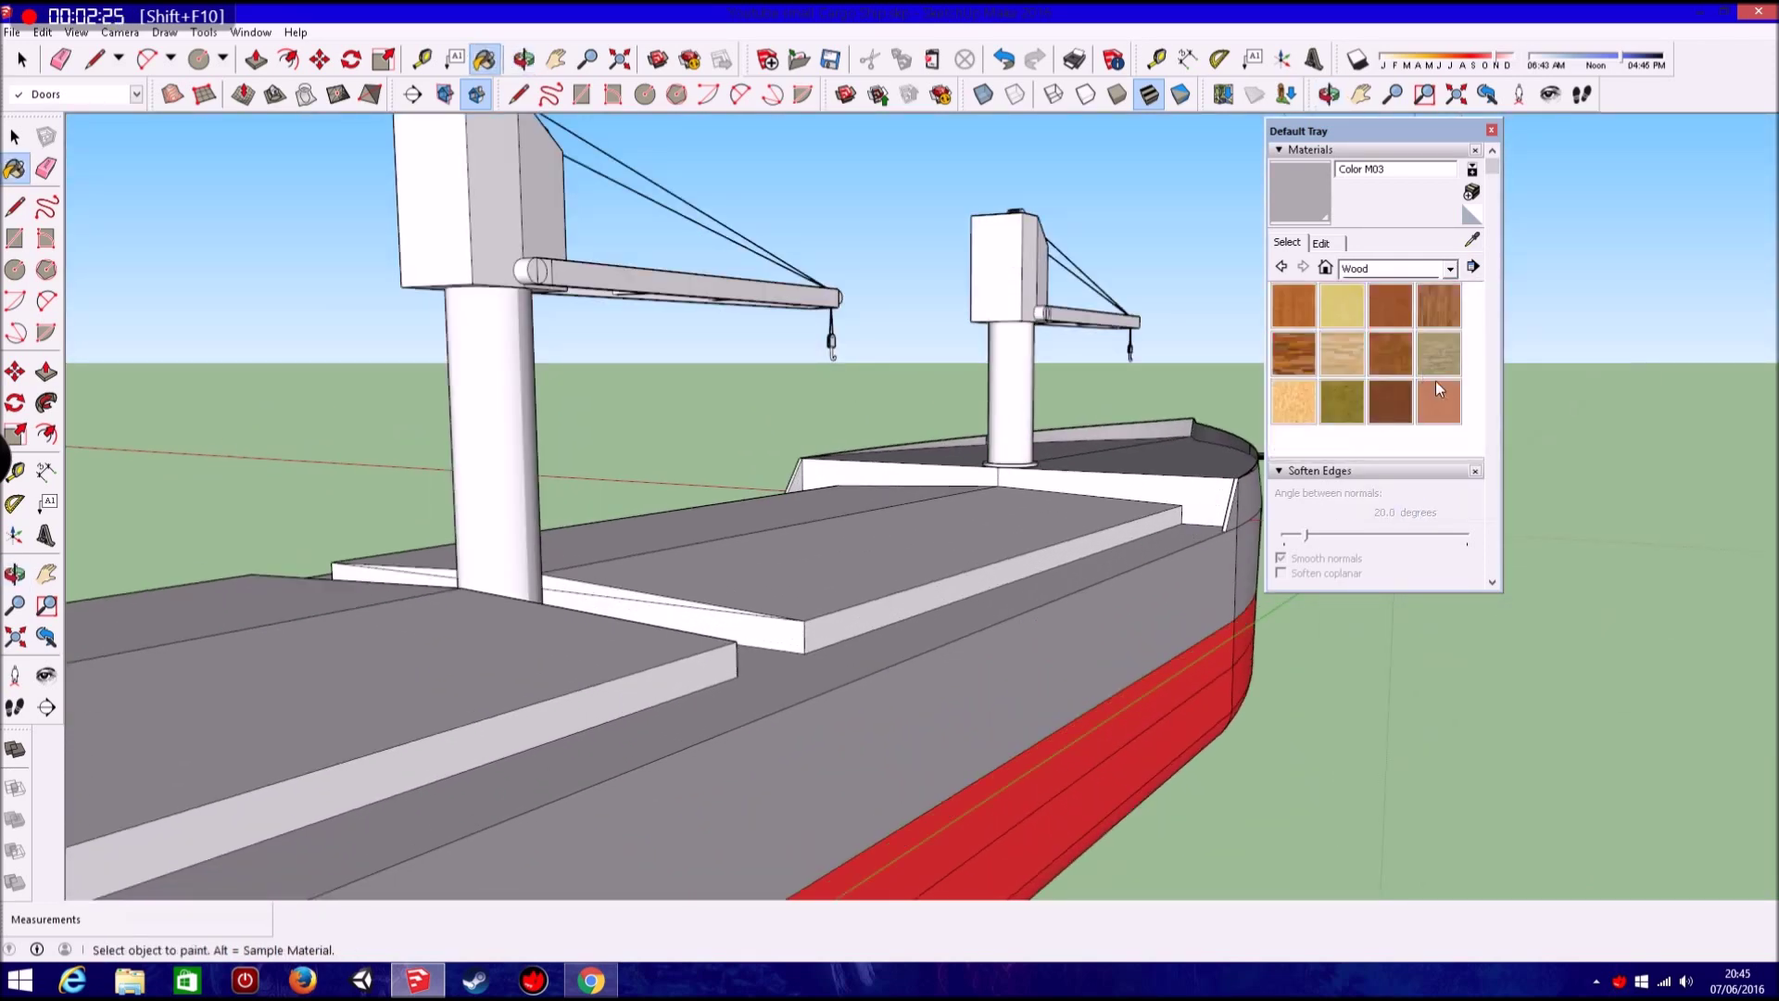
pyautogui.click(859, 824)
pyautogui.moveTo(909, 608); pyautogui.dragTo(841, 715, button='middle')
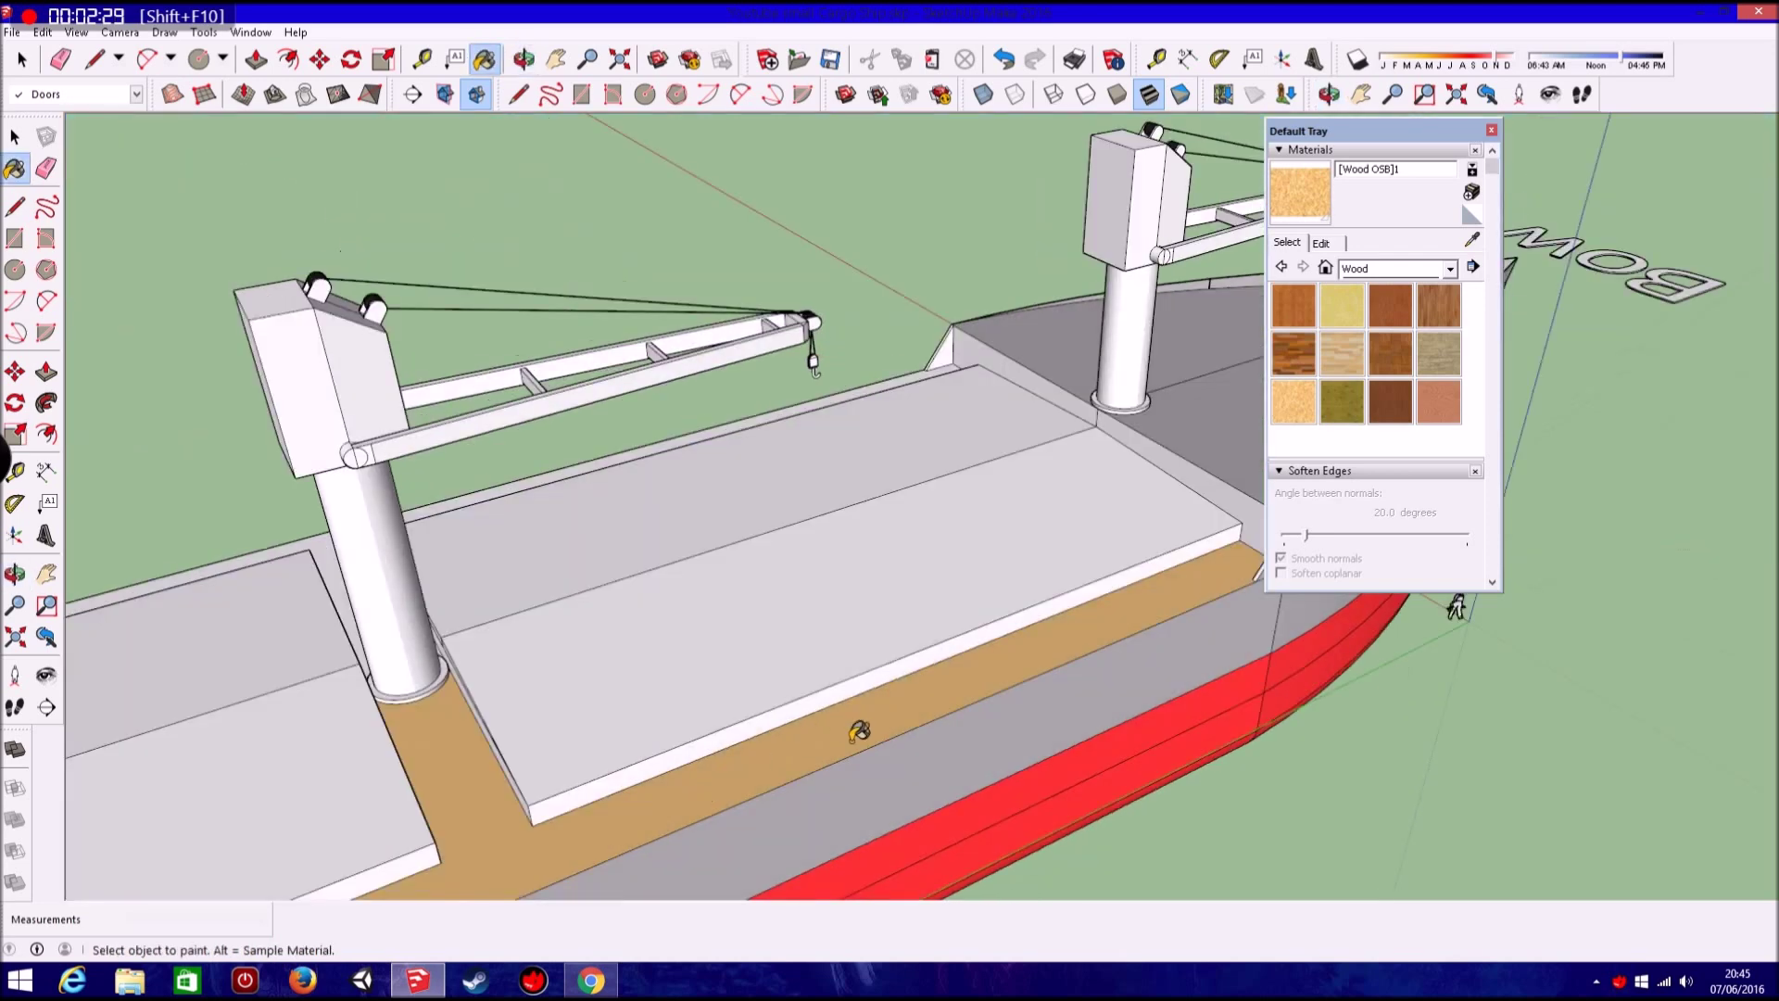
pyautogui.click(914, 712)
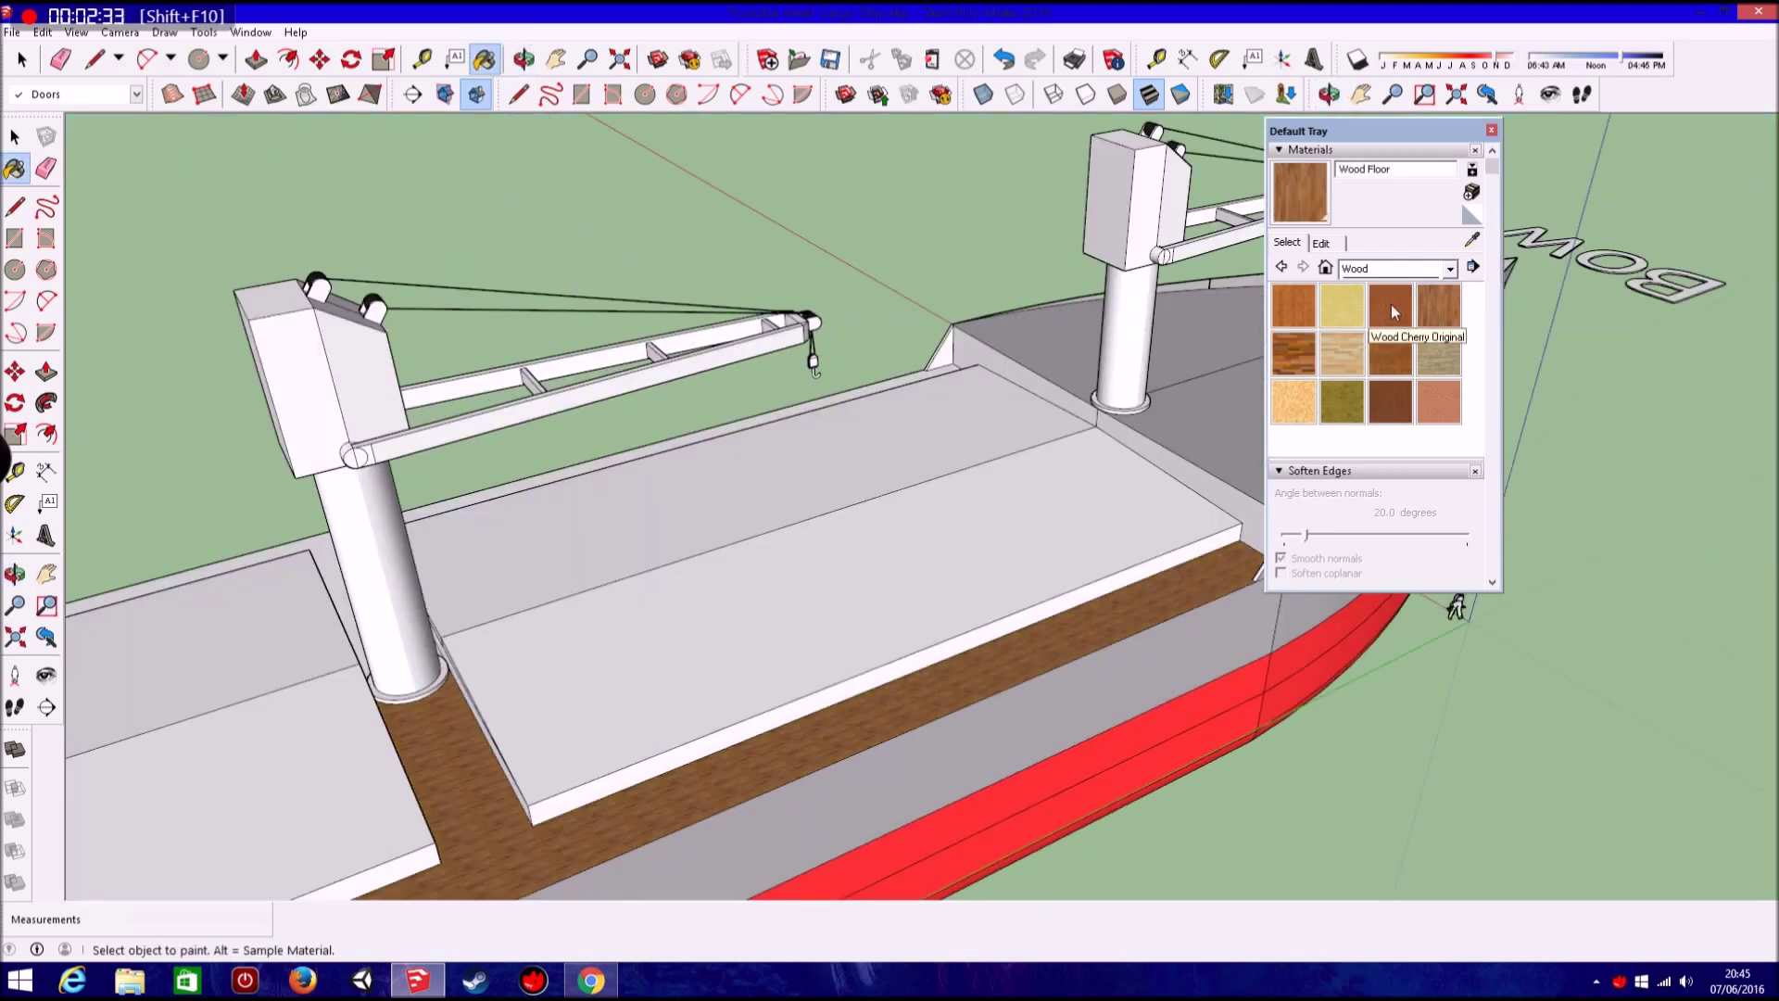
pyautogui.moveTo(957, 689); pyautogui.dragTo(1013, 659, button='middle')
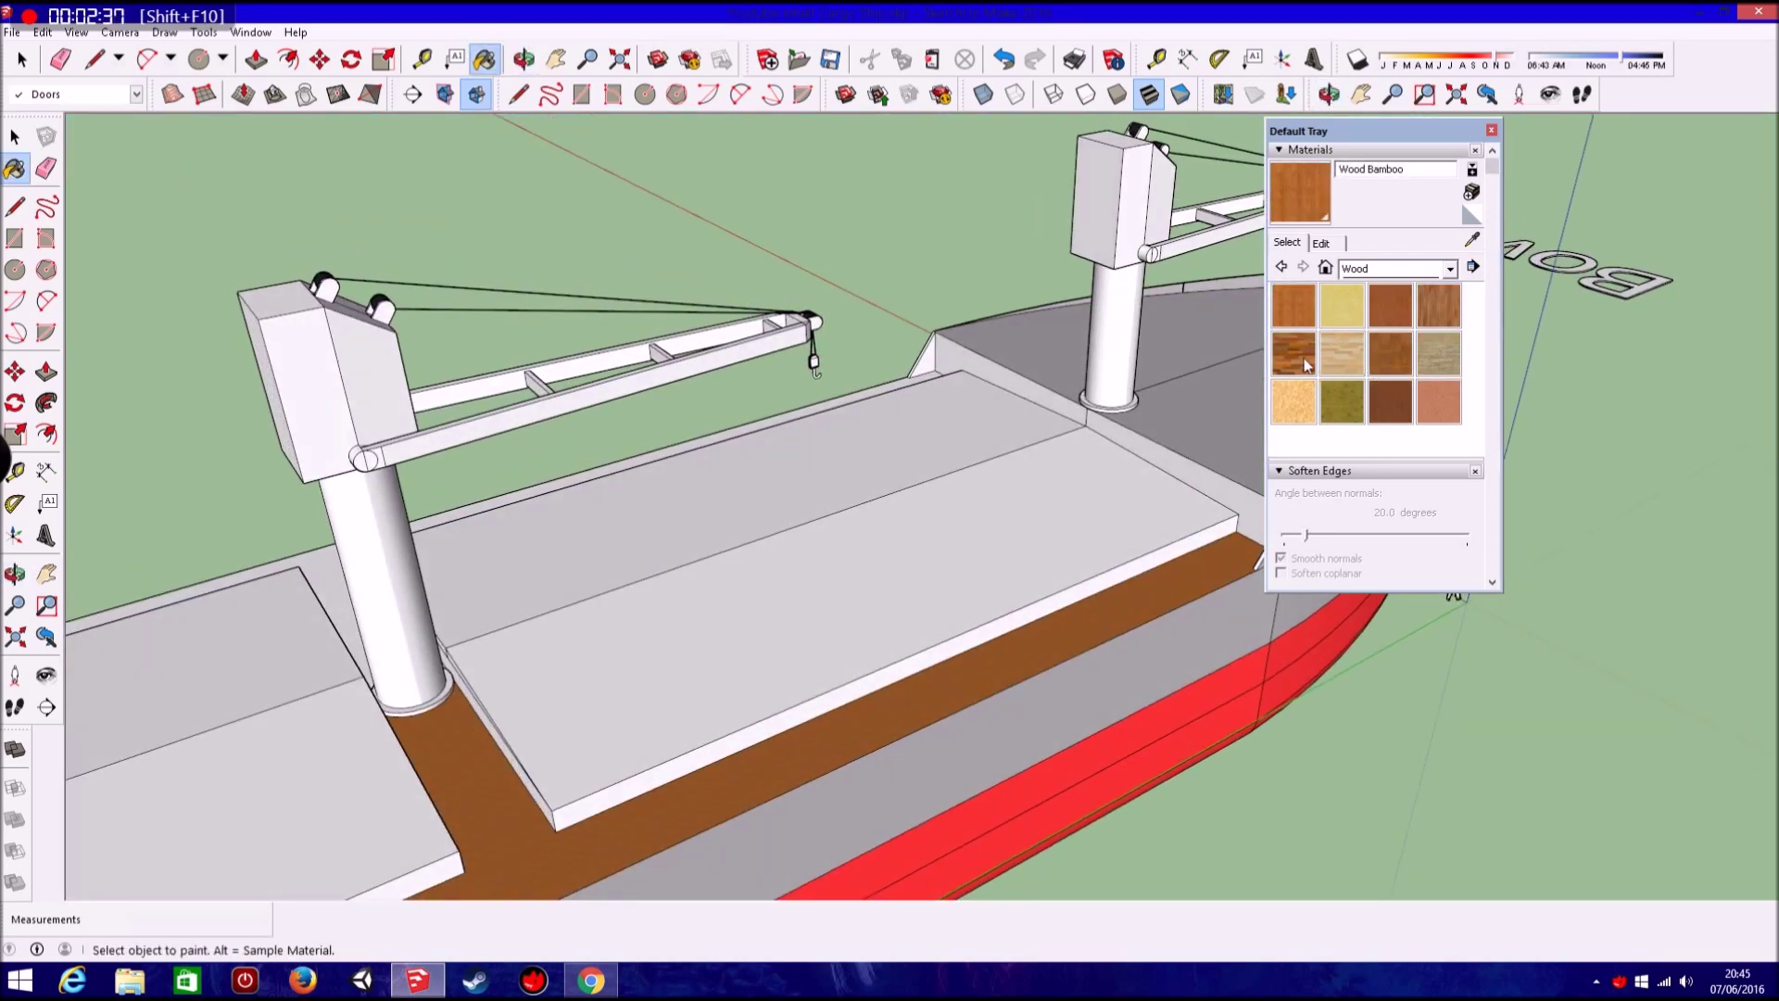
pyautogui.click(925, 699)
pyautogui.scroll(3, 925, 700)
pyautogui.scroll(3, 1020, 659)
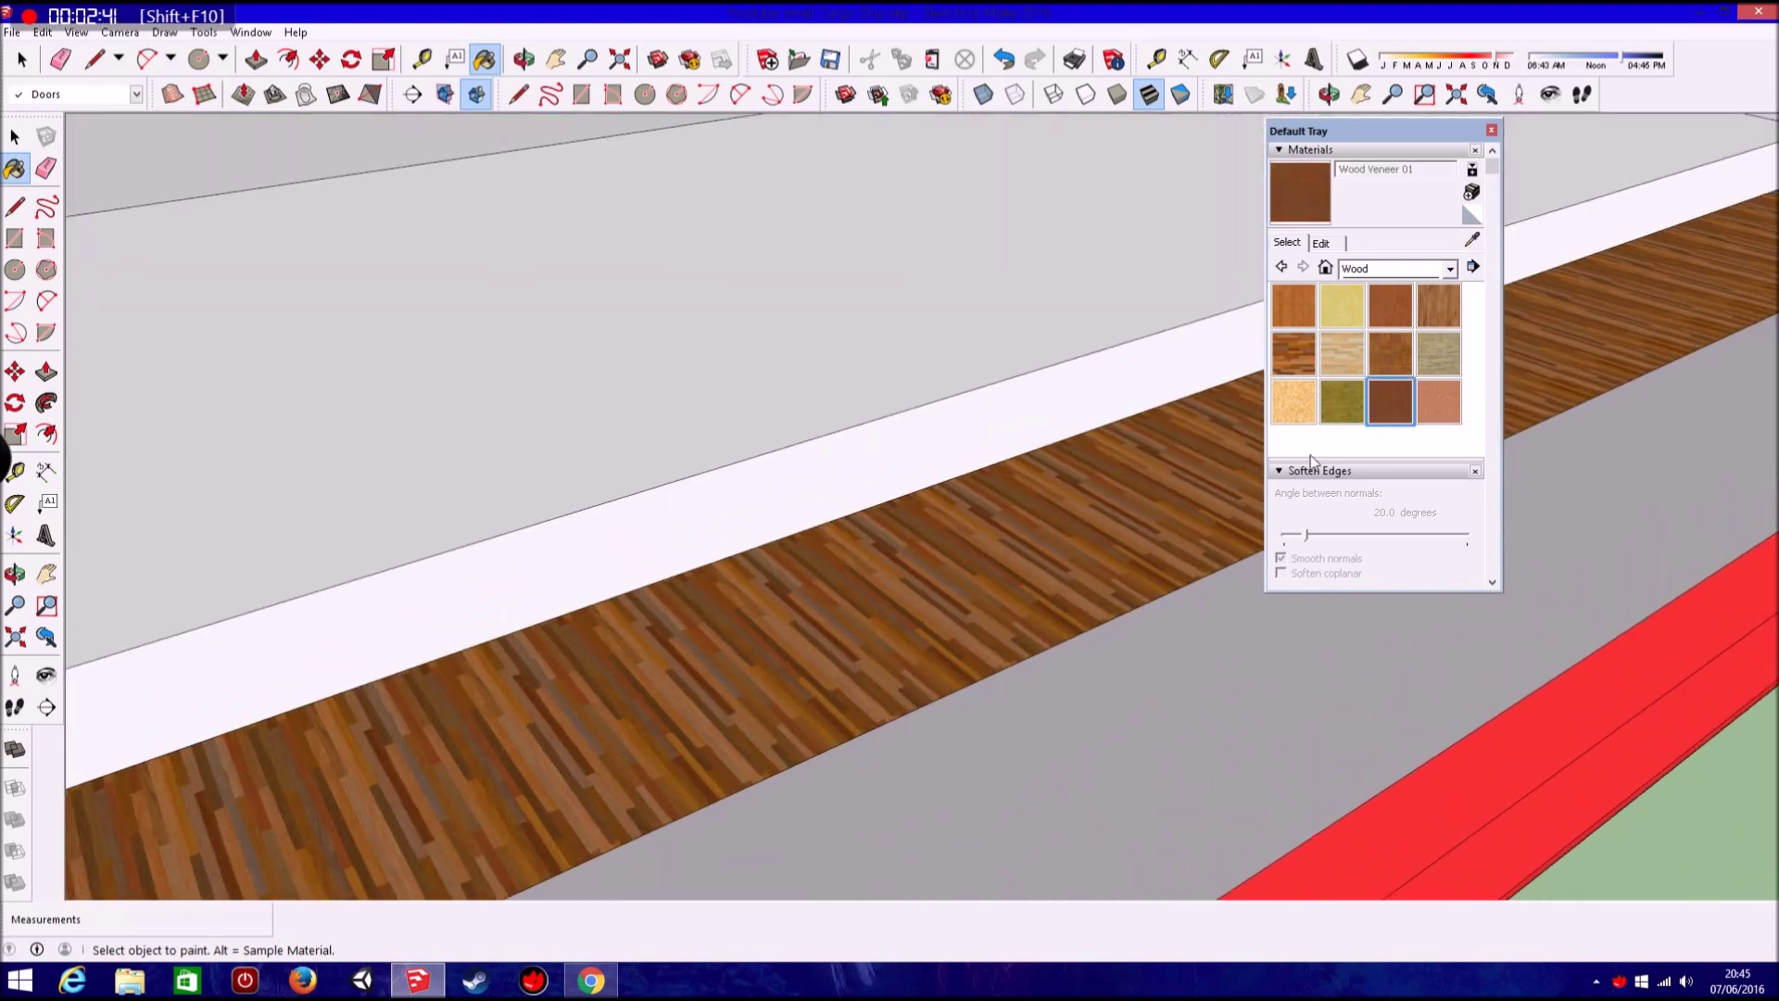
pyautogui.click(953, 549)
# Paint the deck strip with Wood Floor Light.
pyautogui.moveTo(953, 548); pyautogui.dragTo(1272, 430, button='middle')
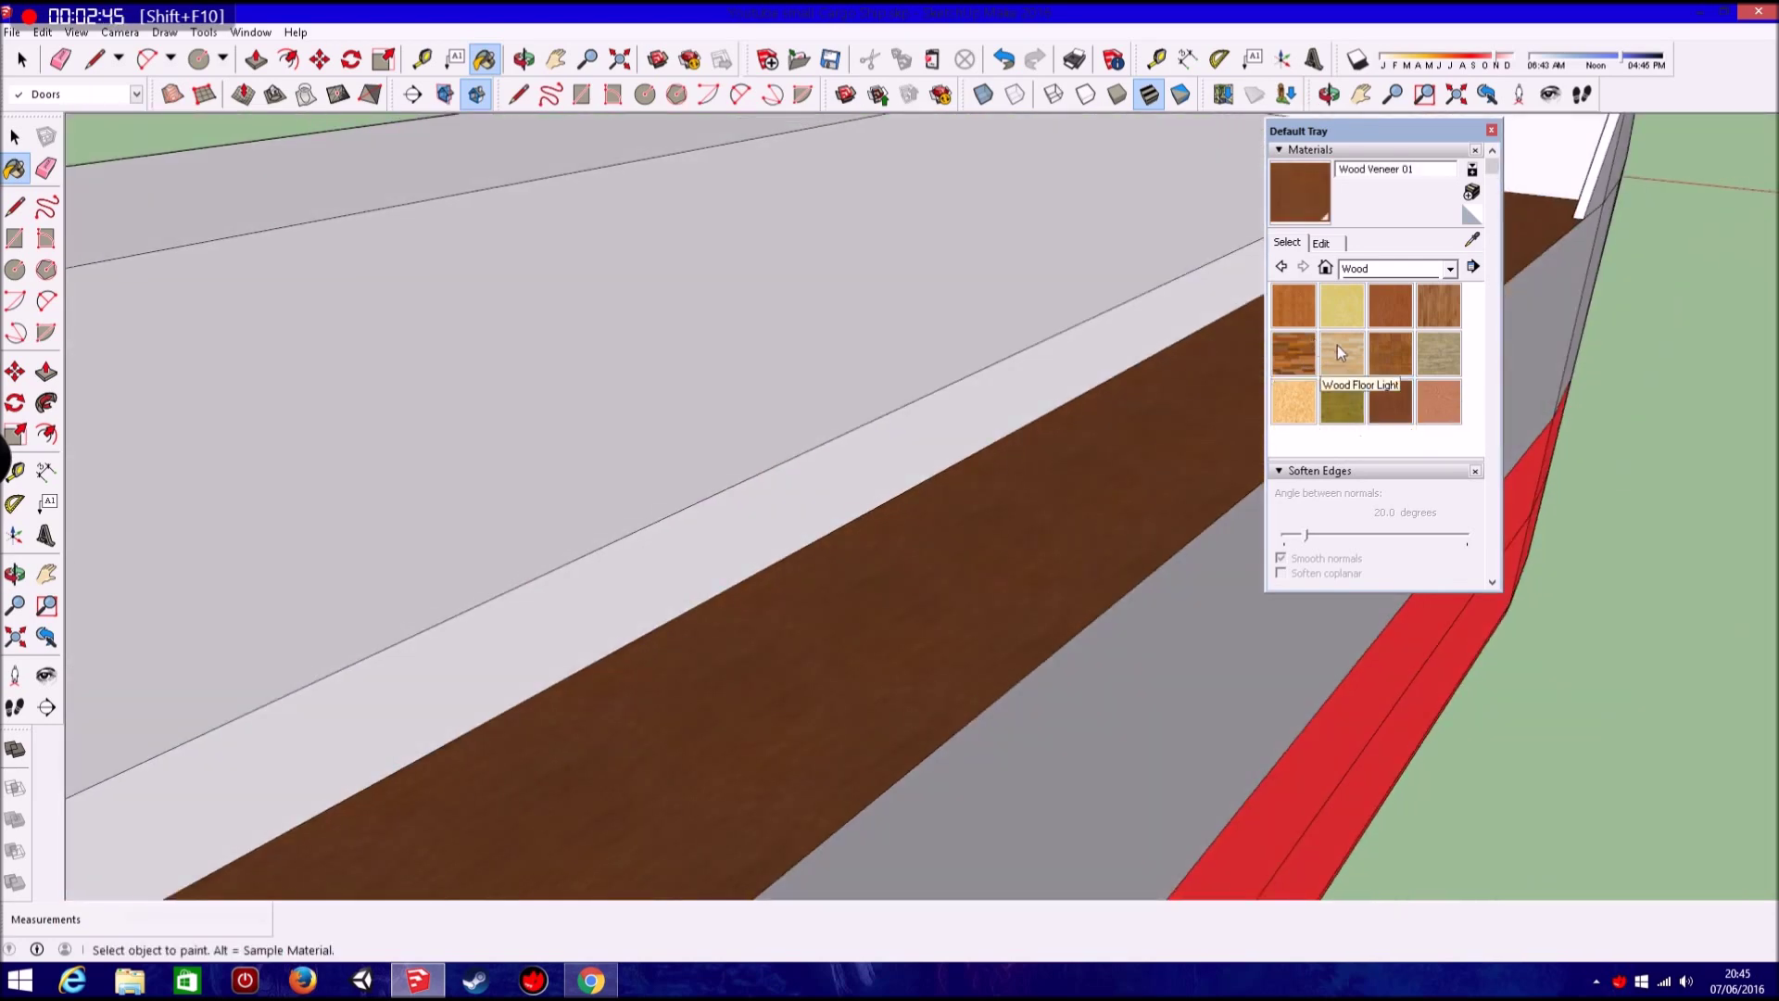
pyautogui.click(1337, 350)
pyautogui.click(961, 552)
pyautogui.scroll(-3, 961, 553)
pyautogui.scroll(-5, 961, 554)
pyautogui.moveTo(961, 556)
pyautogui.mouseDown(button='middle')
pyautogui.moveTo(652, 625)
pyautogui.moveTo(1144, 709)
pyautogui.mouseUp(button='middle')
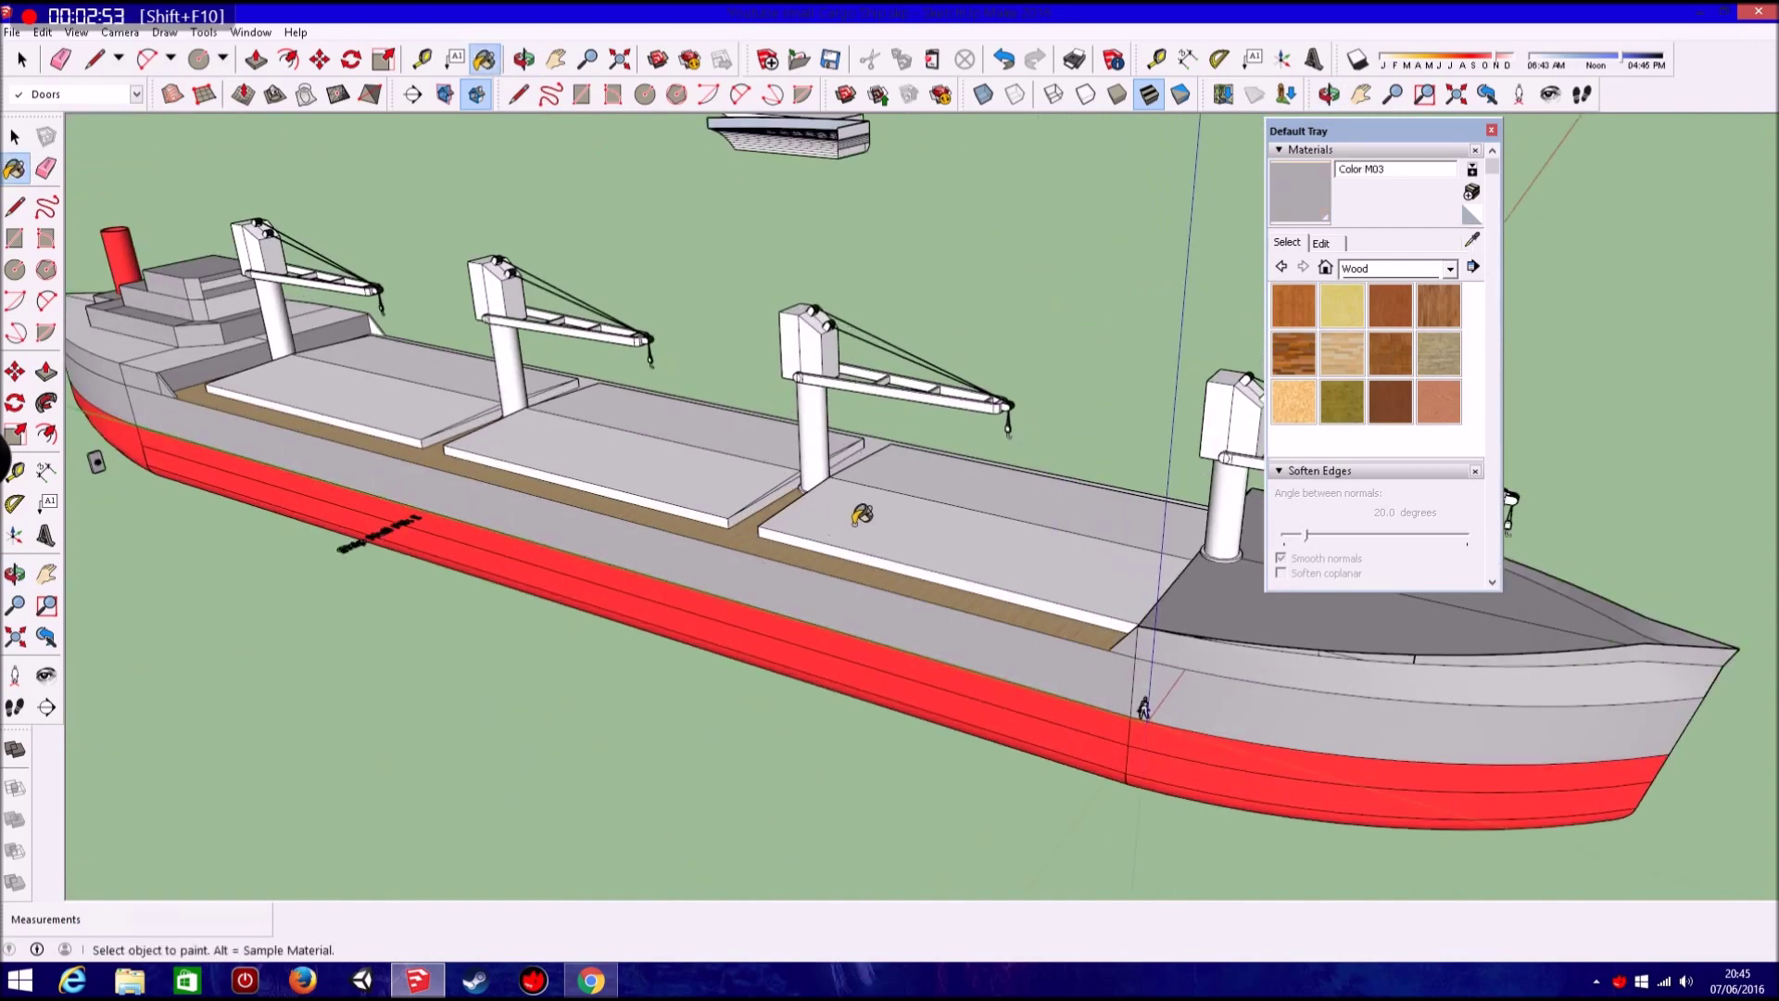
# Paint the second and third hatch covers and the deck areas behind them dark grey.
pyautogui.click(862, 514)
pyautogui.click(913, 468)
pyautogui.click(658, 463)
pyautogui.click(699, 422)
pyautogui.scroll(3, 470, 367)
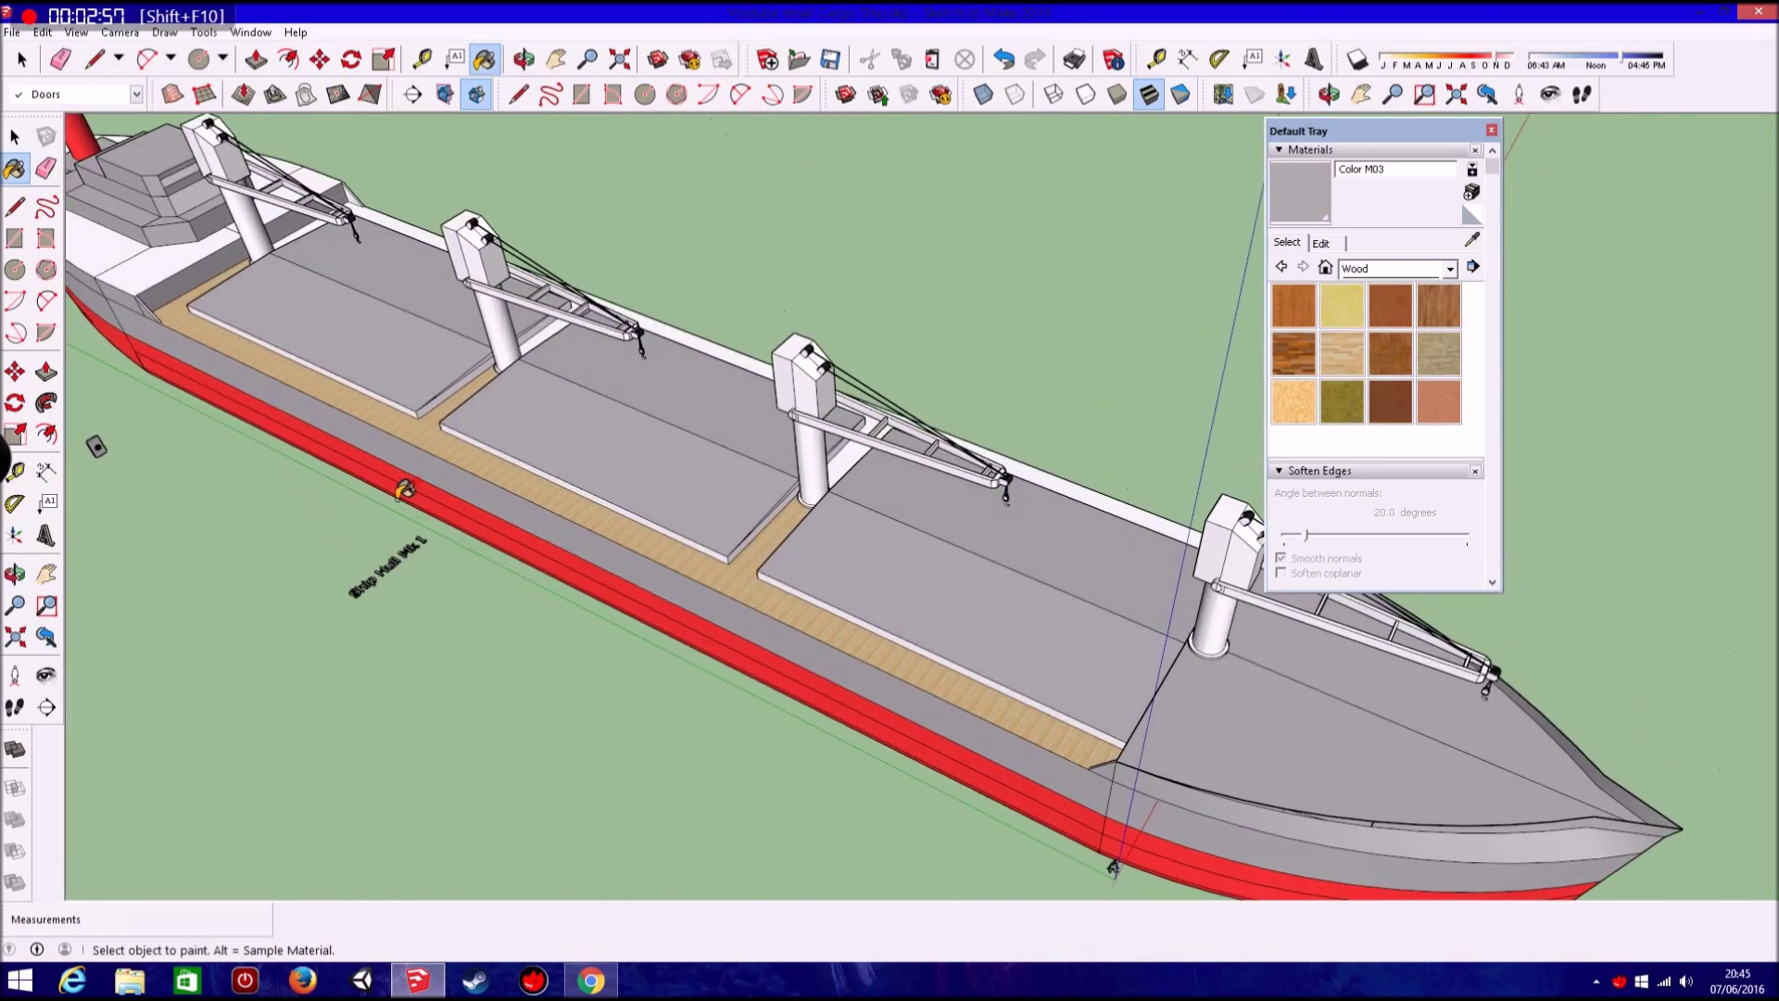
pyautogui.scroll(3, 824, 467)
pyautogui.scroll(2, 439, 368)
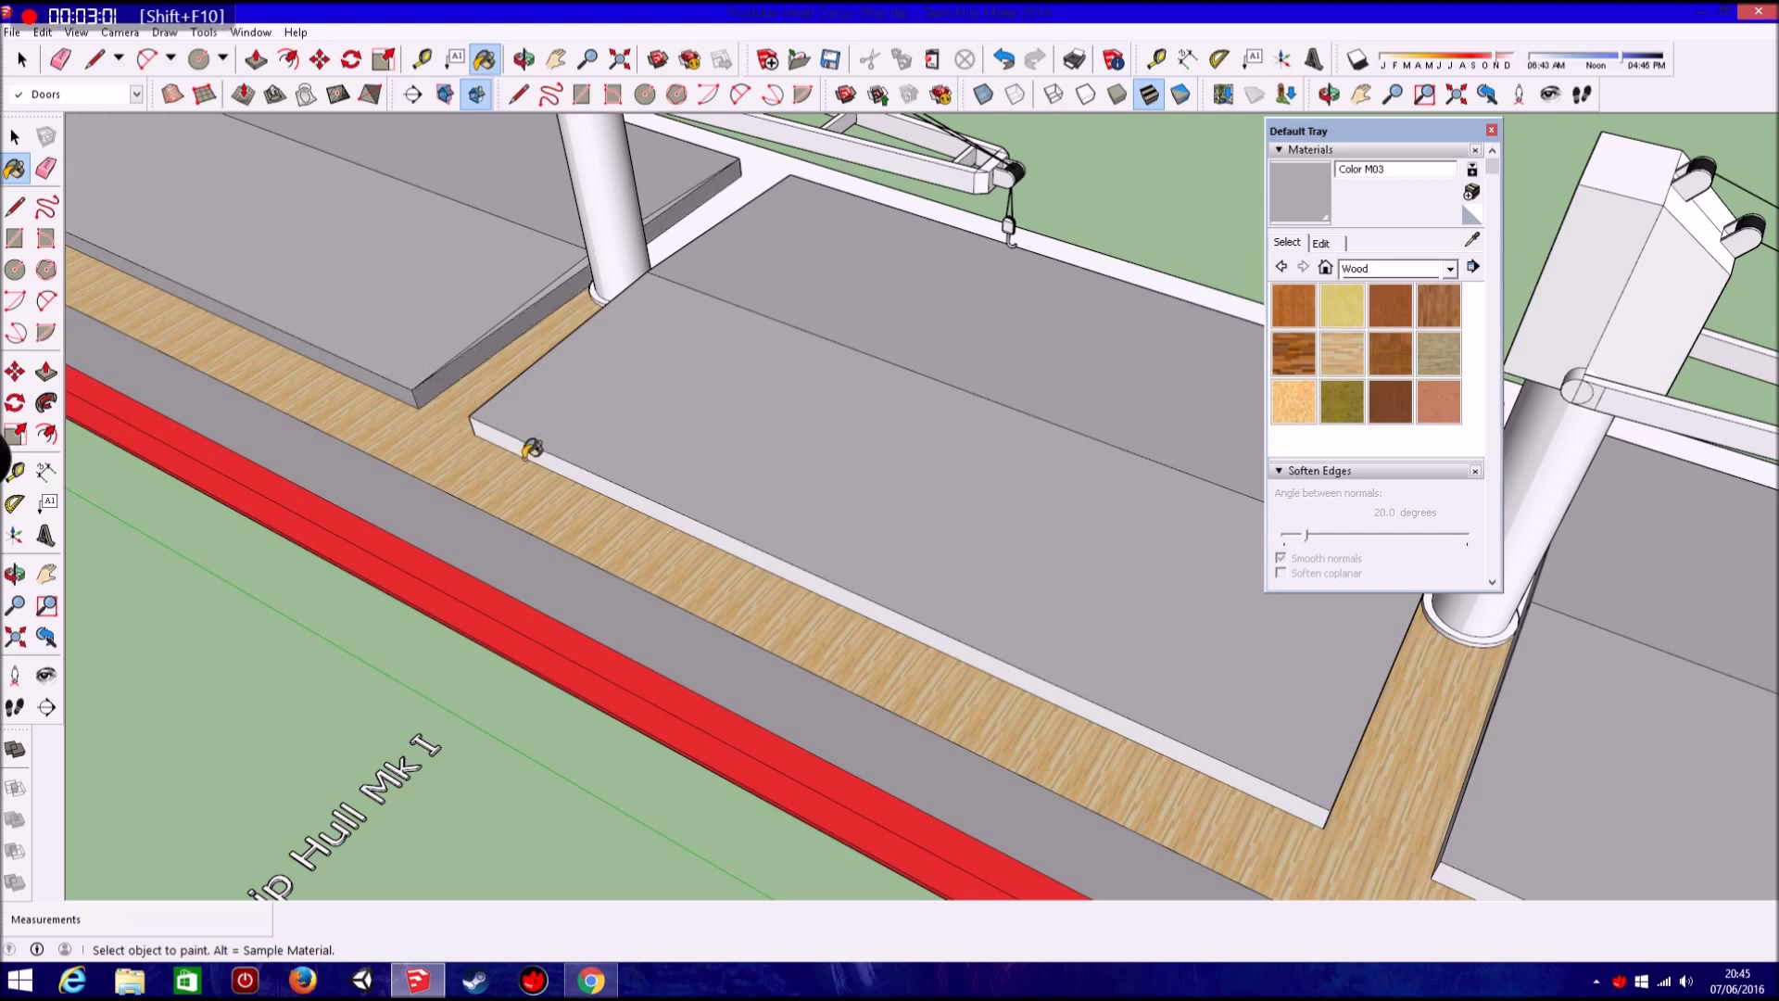
pyautogui.scroll(2, 598, 256)
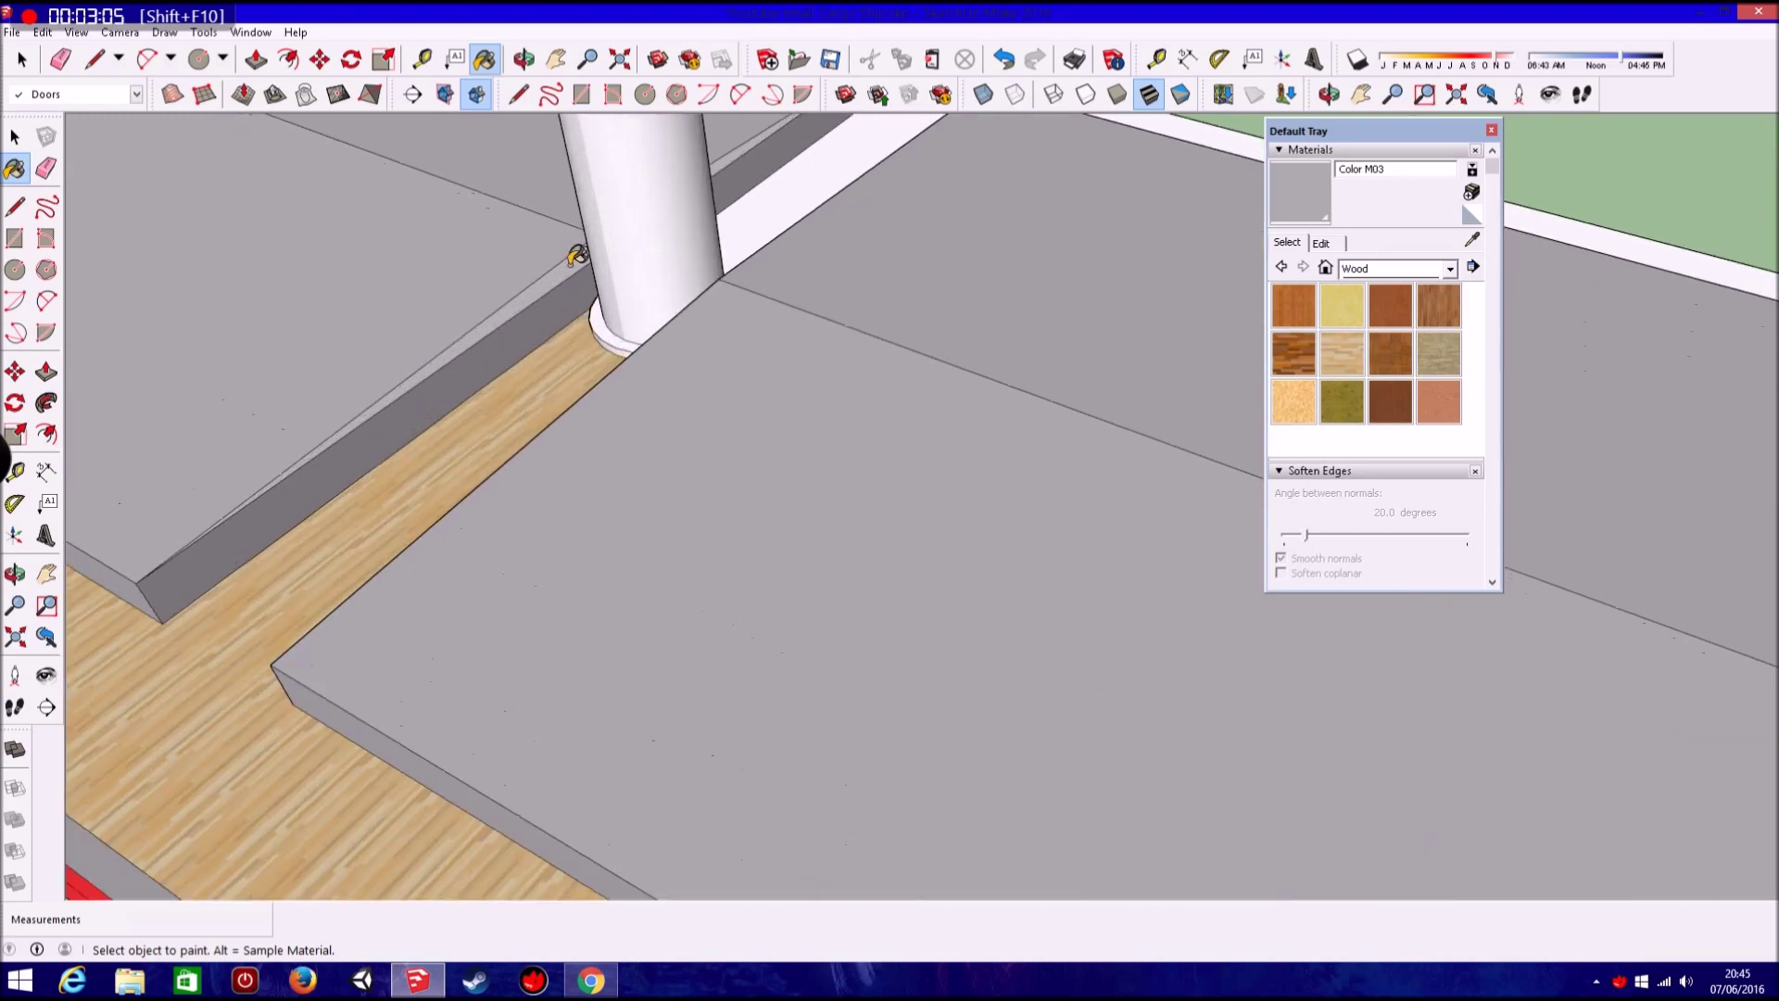
pyautogui.scroll(-3, 738, 151)
pyautogui.scroll(-3, 1092, 603)
# Paint the thin white edge slivers along the deck and by the column dark grey.
pyautogui.moveTo(1092, 604); pyautogui.dragTo(881, 448, button='middle')
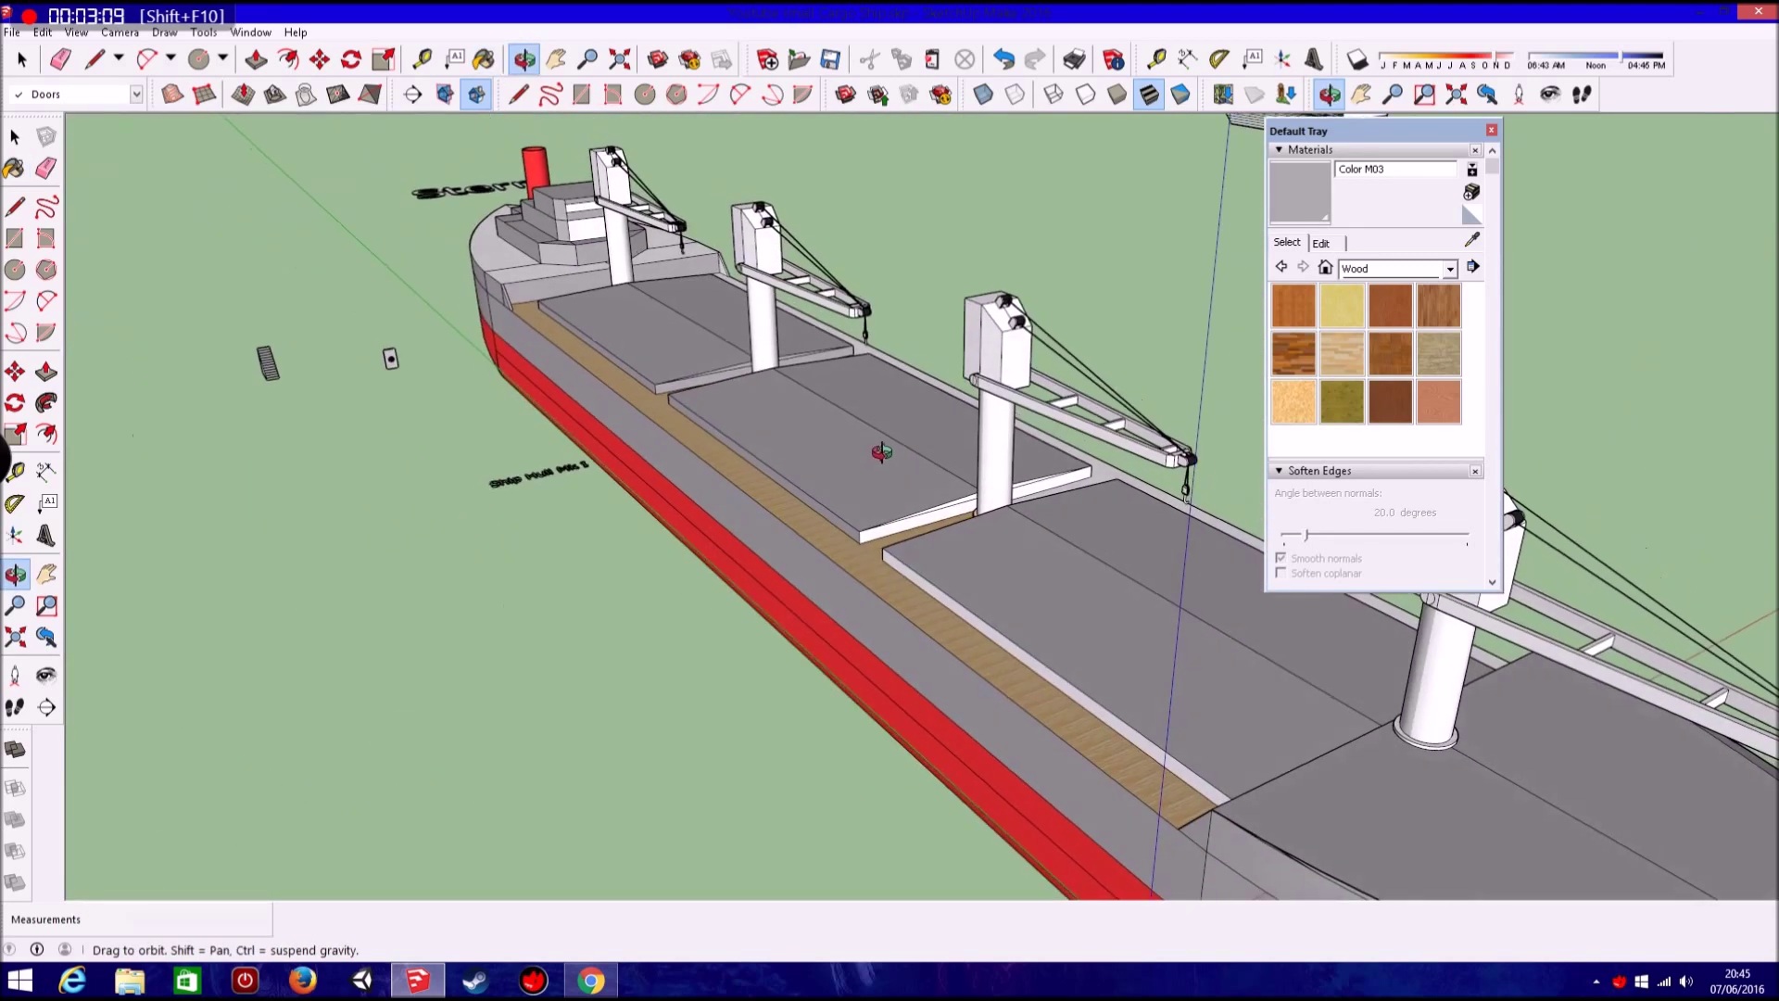
pyautogui.scroll(3, 923, 549)
pyautogui.scroll(2, 924, 549)
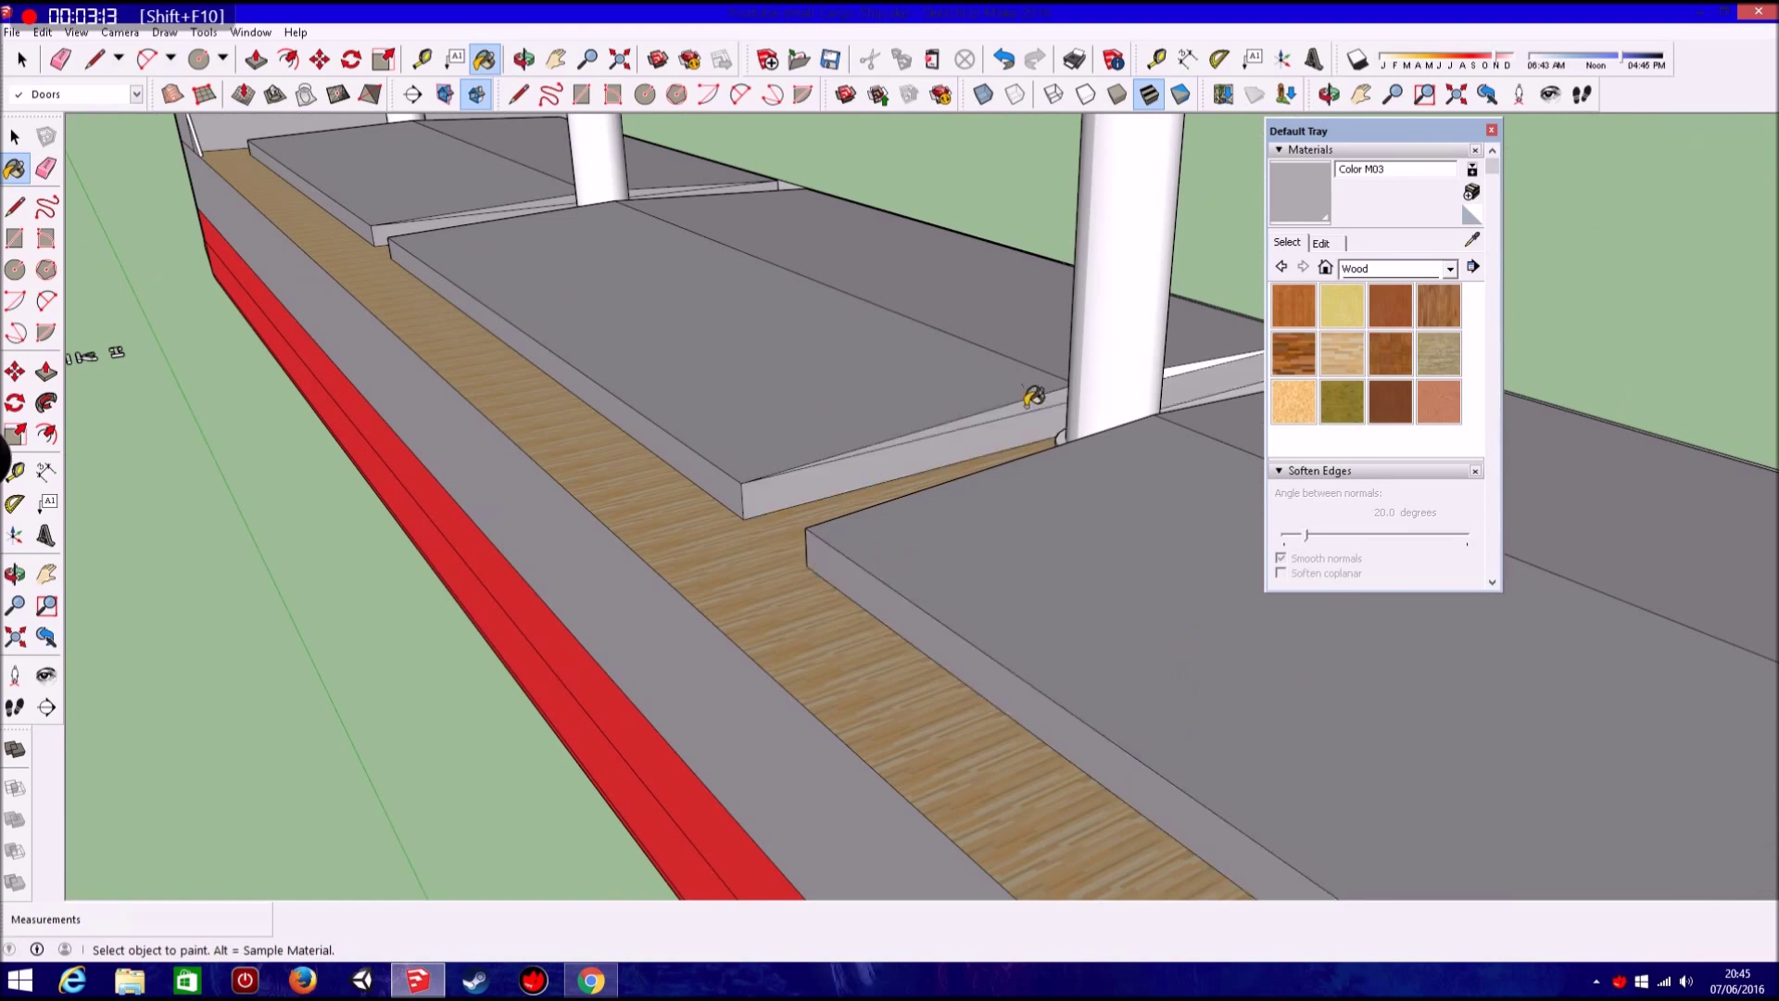
pyautogui.click(1033, 396)
pyautogui.moveTo(1033, 396); pyautogui.dragTo(1135, 361, button='middle')
pyautogui.scroll(-5, 1118, 345)
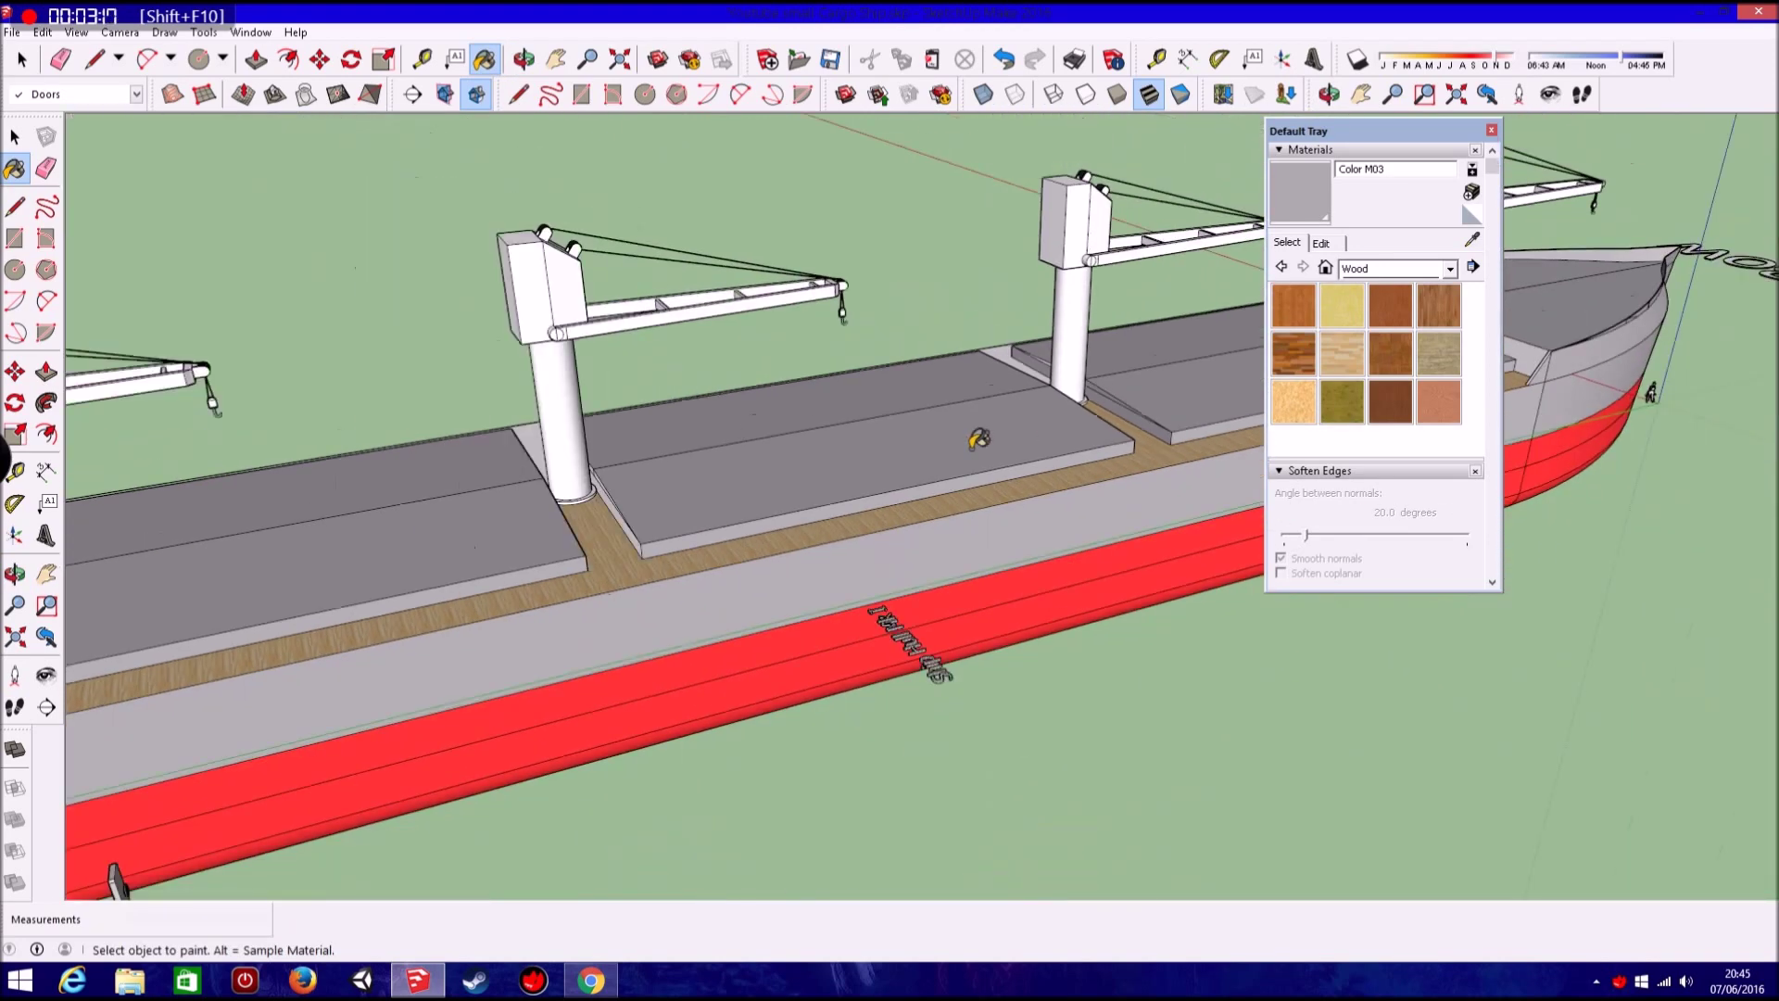
pyautogui.scroll(2, 639, 486)
pyautogui.click(725, 493)
pyautogui.moveTo(766, 481)
pyautogui.mouseDown(button='middle')
pyautogui.moveTo(945, 448)
pyautogui.moveTo(564, 660)
pyautogui.moveTo(637, 646)
pyautogui.mouseUp(button='middle')
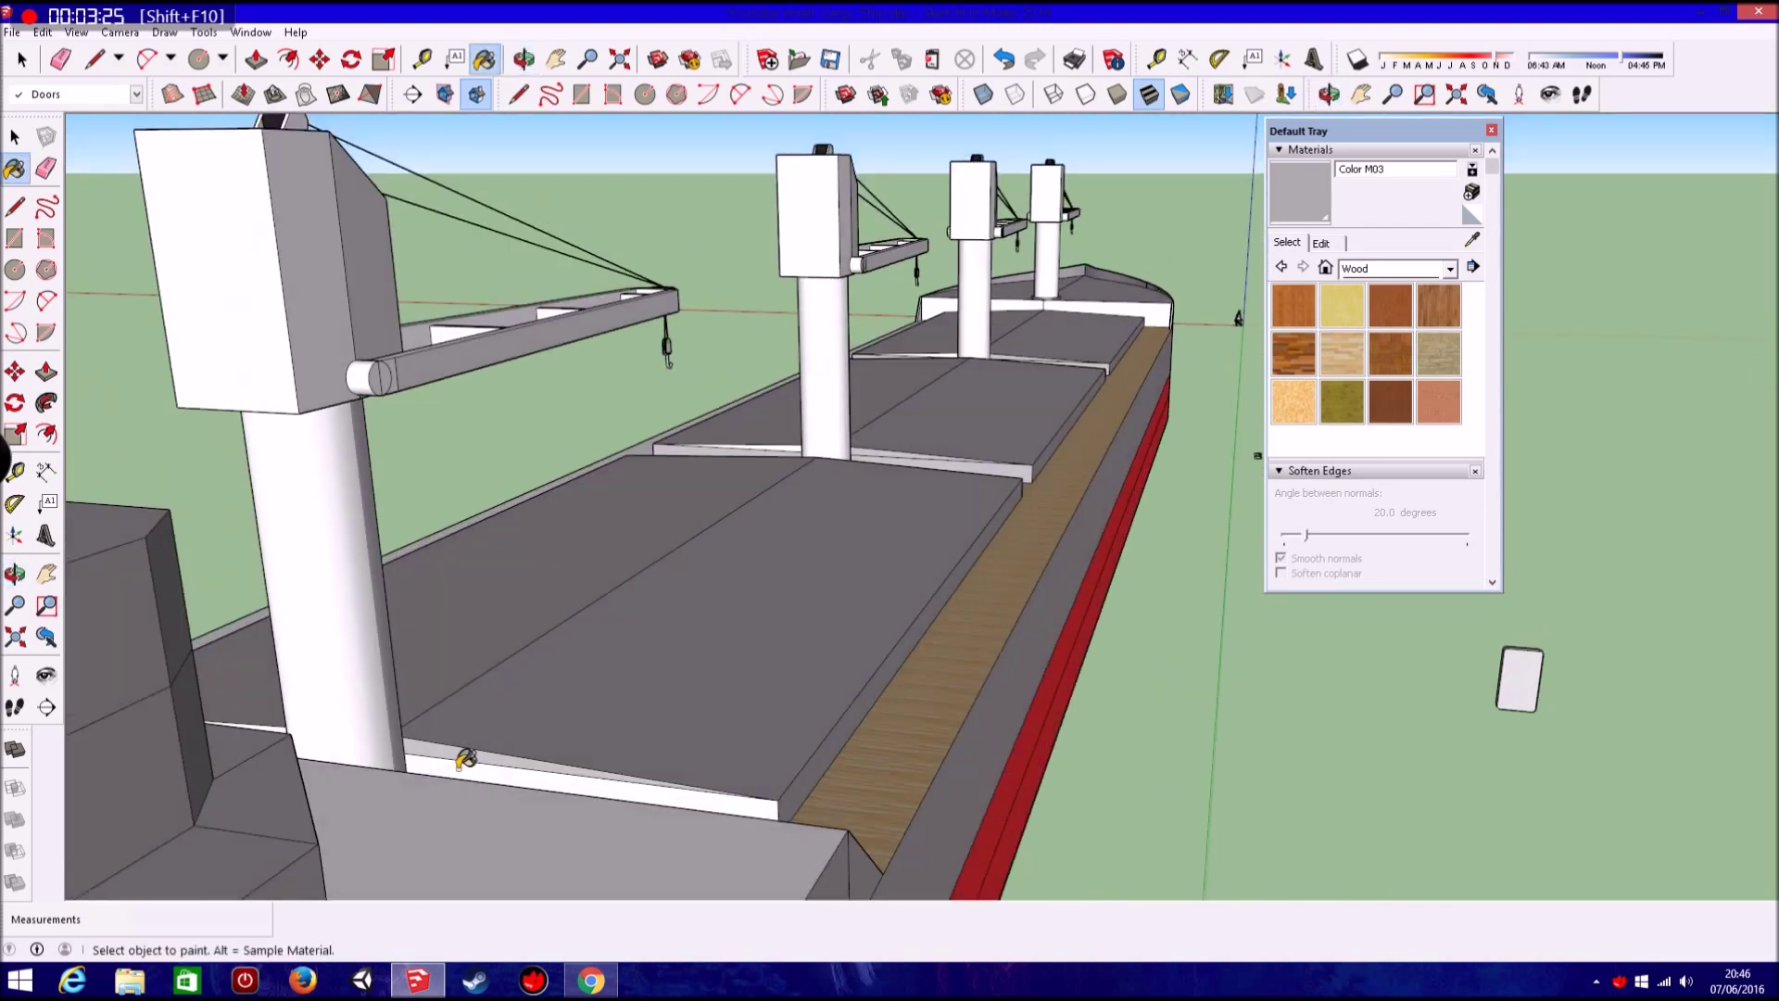
pyautogui.click(463, 762)
# Sample the white material from the crane.
pyautogui.scroll(3, 269, 722)
pyautogui.scroll(2, 278, 713)
pyautogui.moveTo(785, 648); pyautogui.dragTo(628, 714, button='middle')
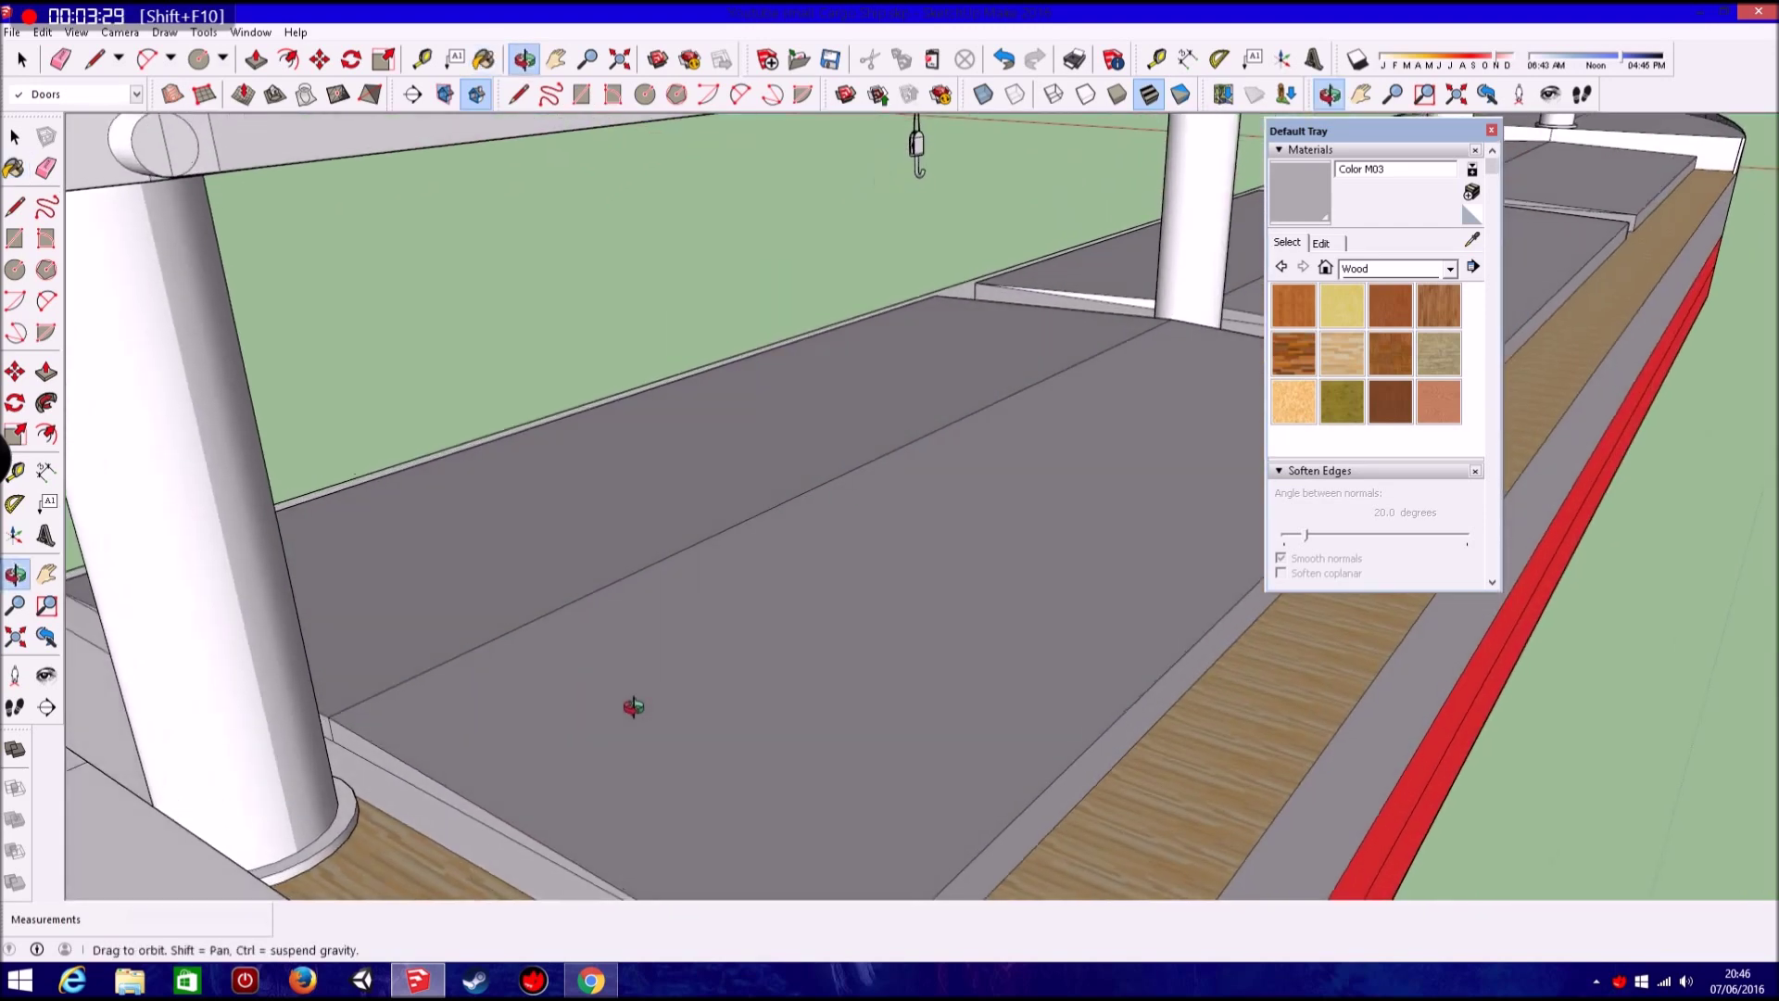
pyautogui.scroll(4, 1144, 289)
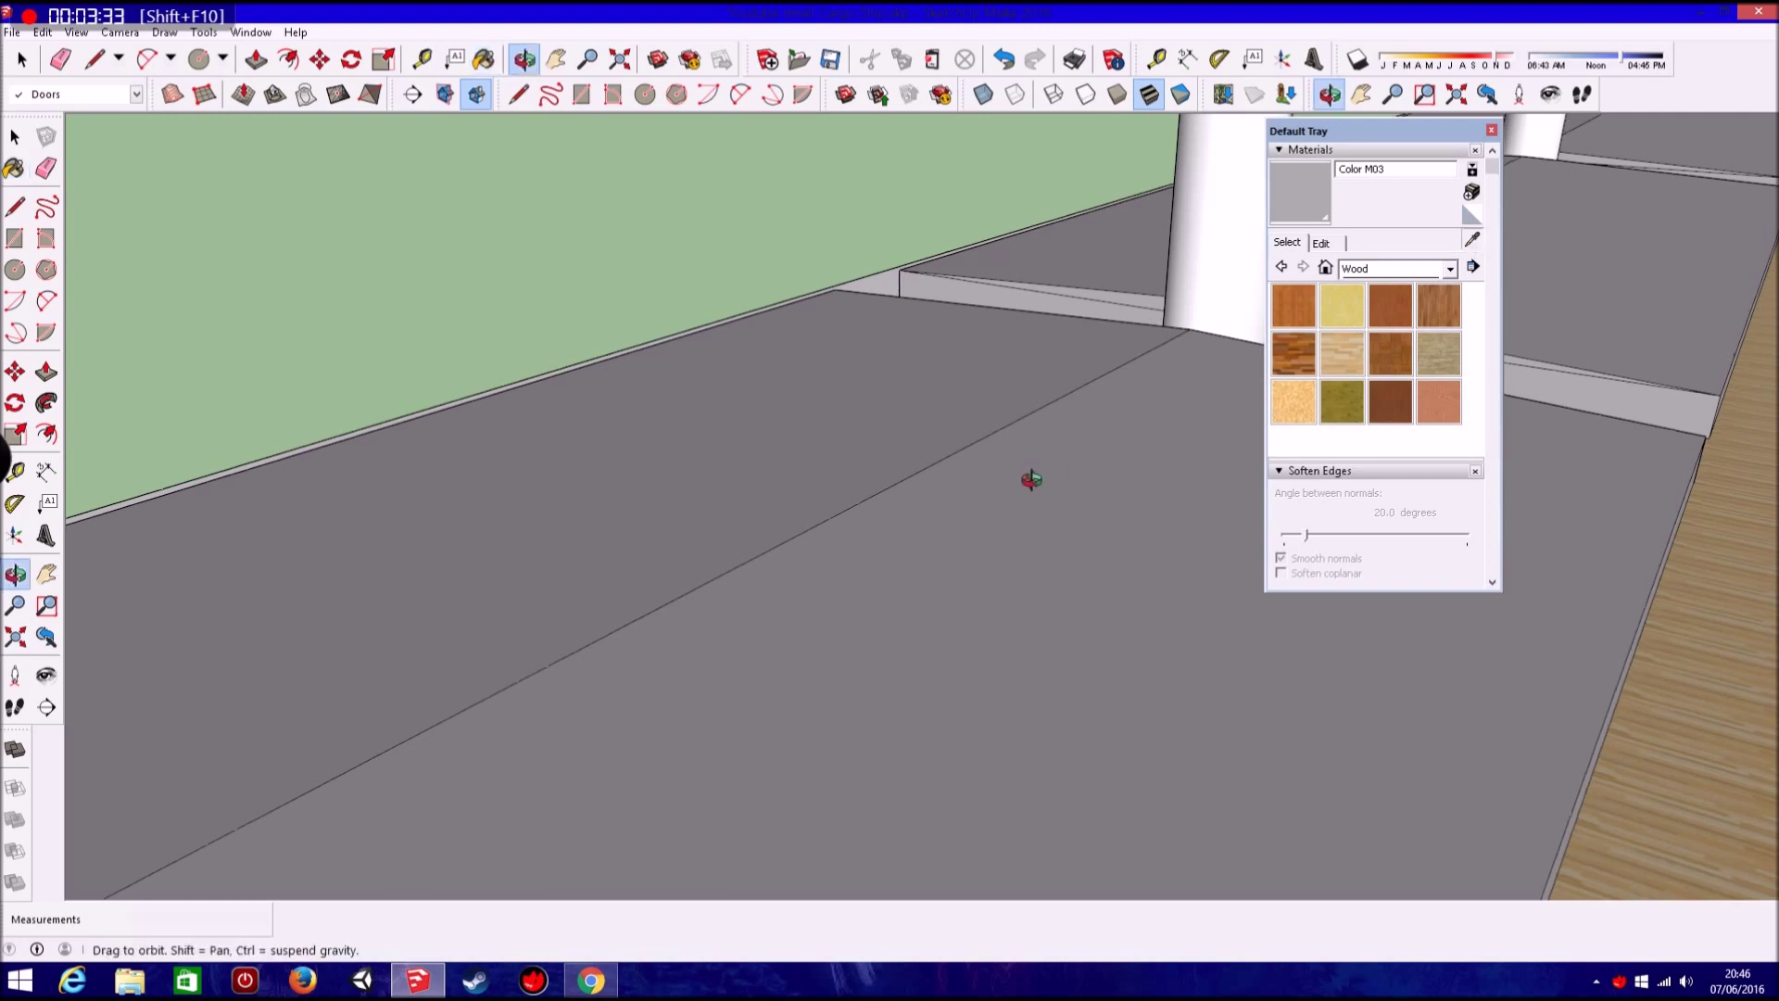
pyautogui.scroll(-5, 1054, 471)
pyautogui.scroll(-3, 961, 485)
pyautogui.keyDown('alt'); pyautogui.click(690, 320); pyautogui.keyUp('alt')
# Orbit around the cranes, deck and red hull, closing in on the crane base.
pyautogui.moveTo(734, 448)
pyautogui.mouseDown(button='middle')
pyautogui.moveTo(647, 538)
pyautogui.moveTo(401, 550)
pyautogui.mouseUp(button='middle')
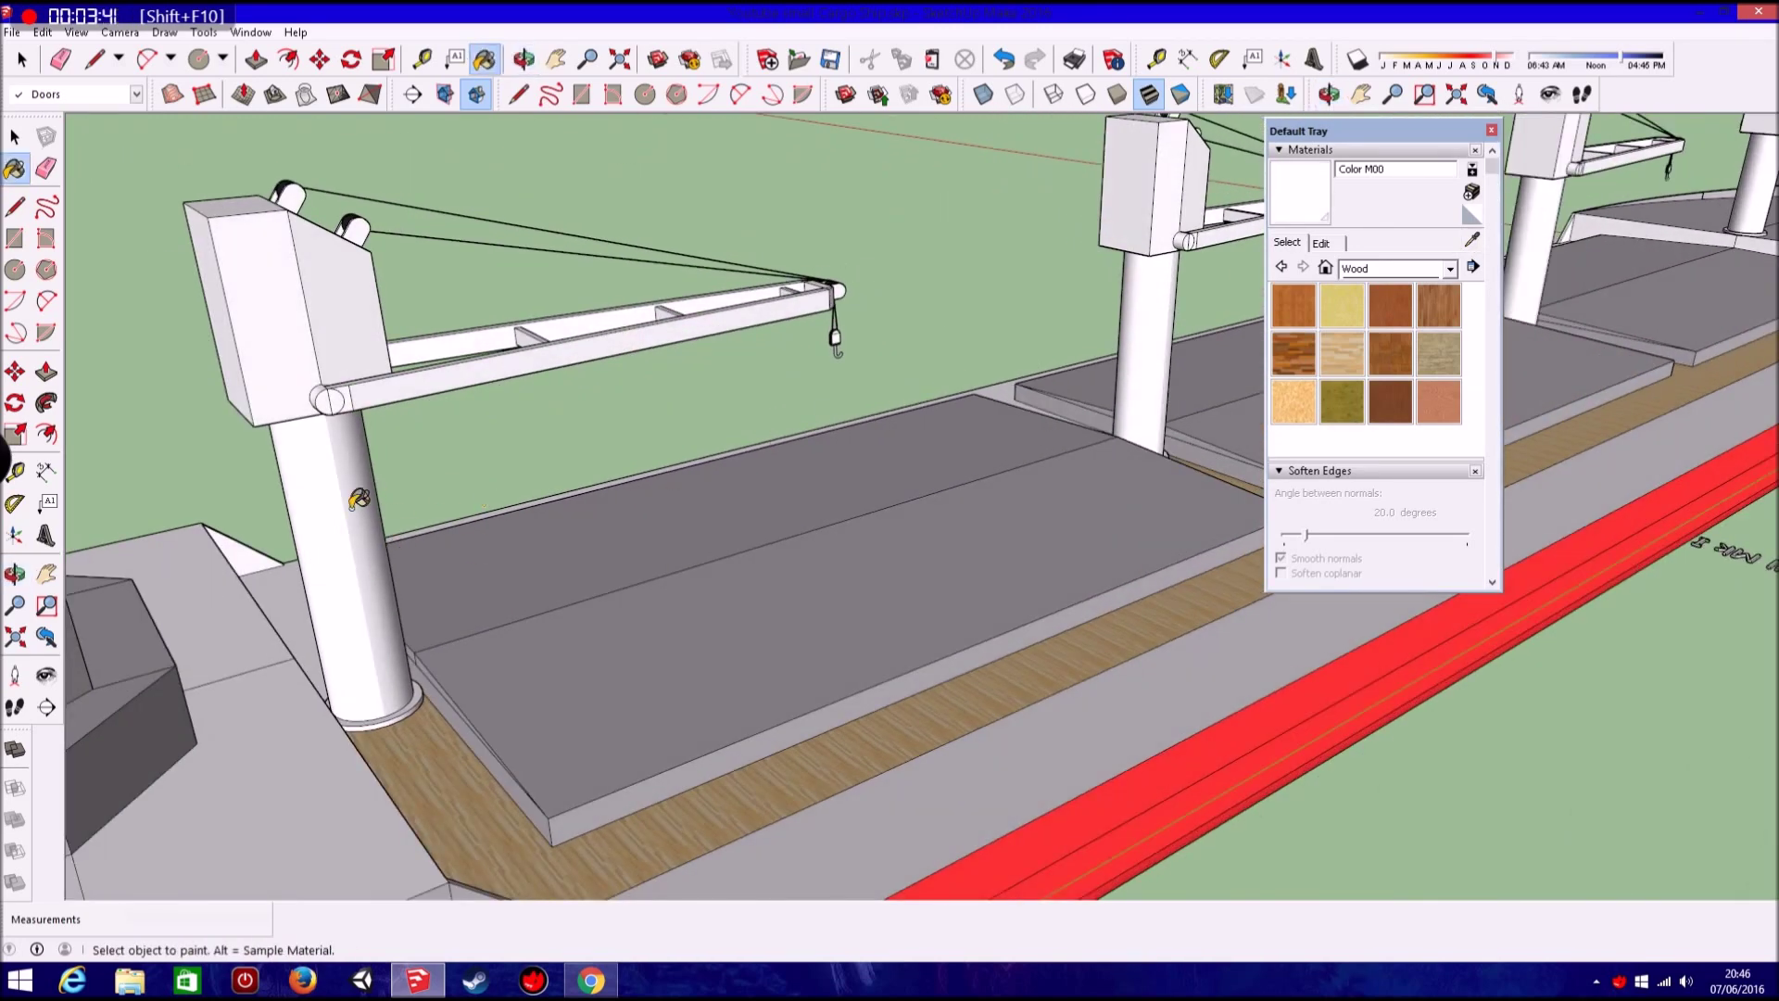
pyautogui.moveTo(589, 556); pyautogui.dragTo(448, 407, button='middle')
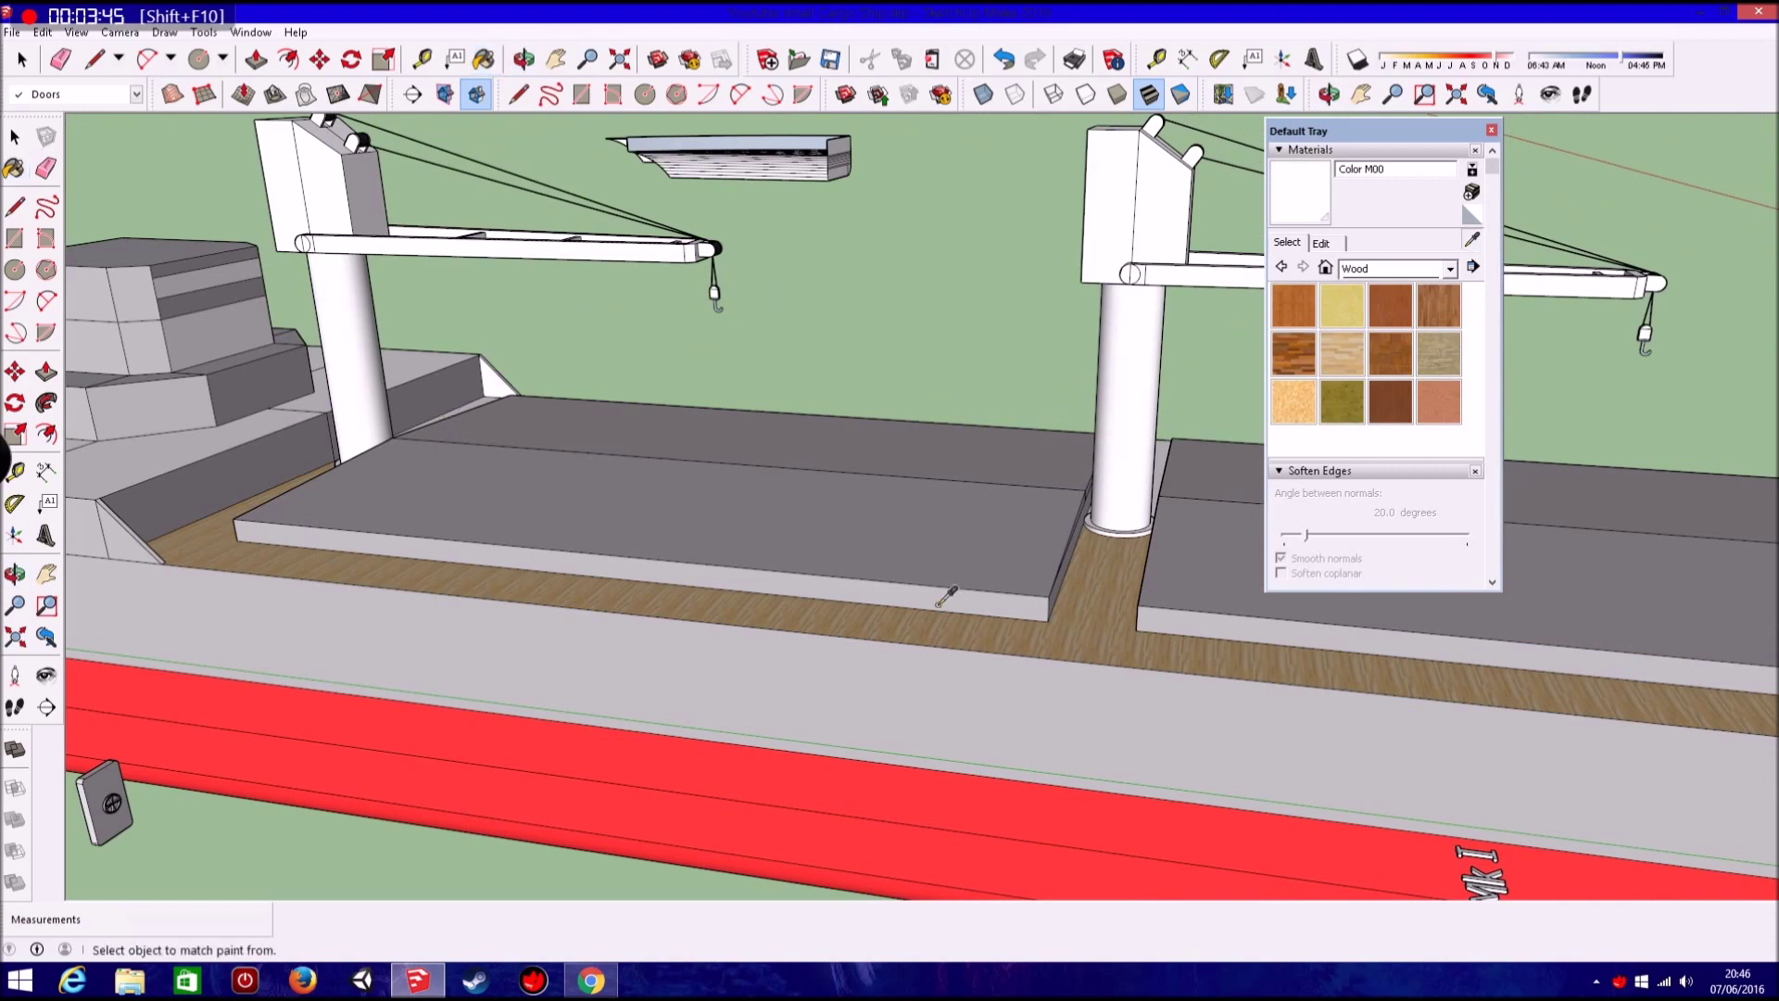
pyautogui.moveTo(1121, 611)
pyautogui.mouseDown(button='middle')
pyautogui.moveTo(174, 564)
pyautogui.moveTo(269, 445)
pyautogui.moveTo(399, 466)
pyautogui.mouseUp(button='middle')
pyautogui.moveTo(561, 512)
pyautogui.mouseDown(button='middle')
pyautogui.moveTo(518, 463)
pyautogui.moveTo(667, 399)
pyautogui.mouseUp(button='middle')
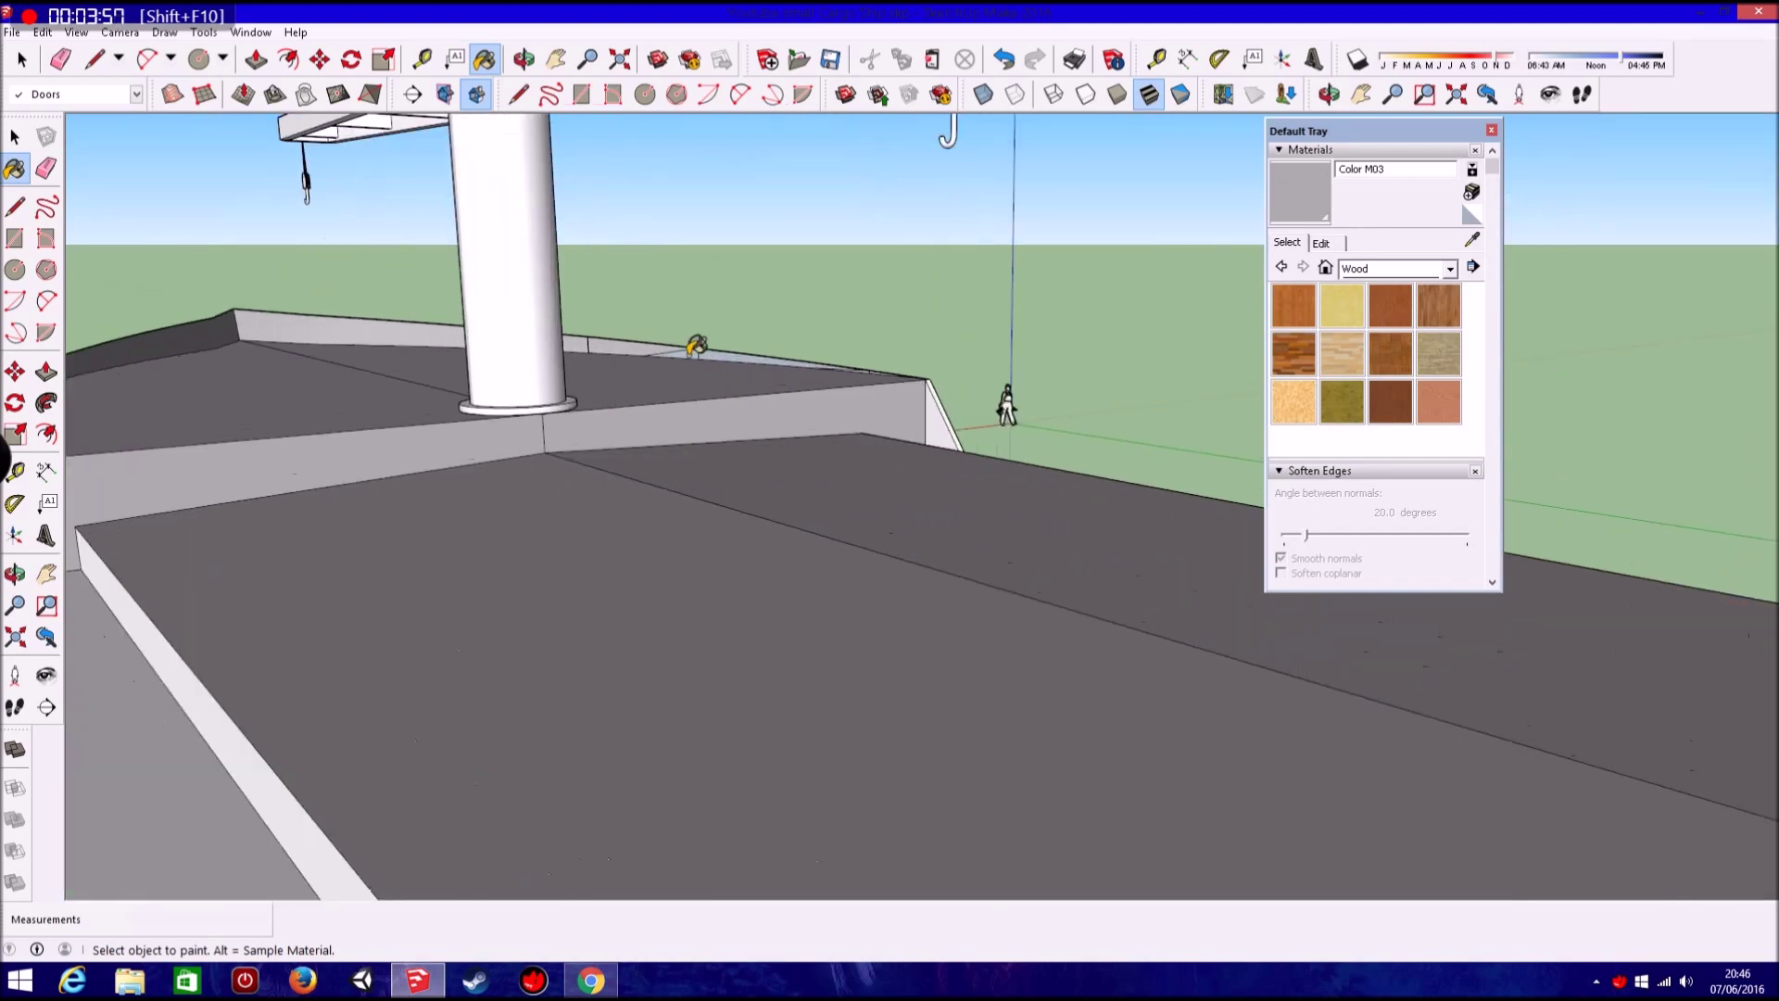
pyautogui.moveTo(955, 411)
pyautogui.mouseDown(button='middle')
pyautogui.moveTo(964, 398)
pyautogui.moveTo(515, 452)
pyautogui.moveTo(464, 488)
pyautogui.moveTo(1214, 563)
pyautogui.mouseUp(button='middle')
# Zoom and orbit around the ship to review the wood decking and grey hatches.
pyautogui.scroll(-3, 630, 493)
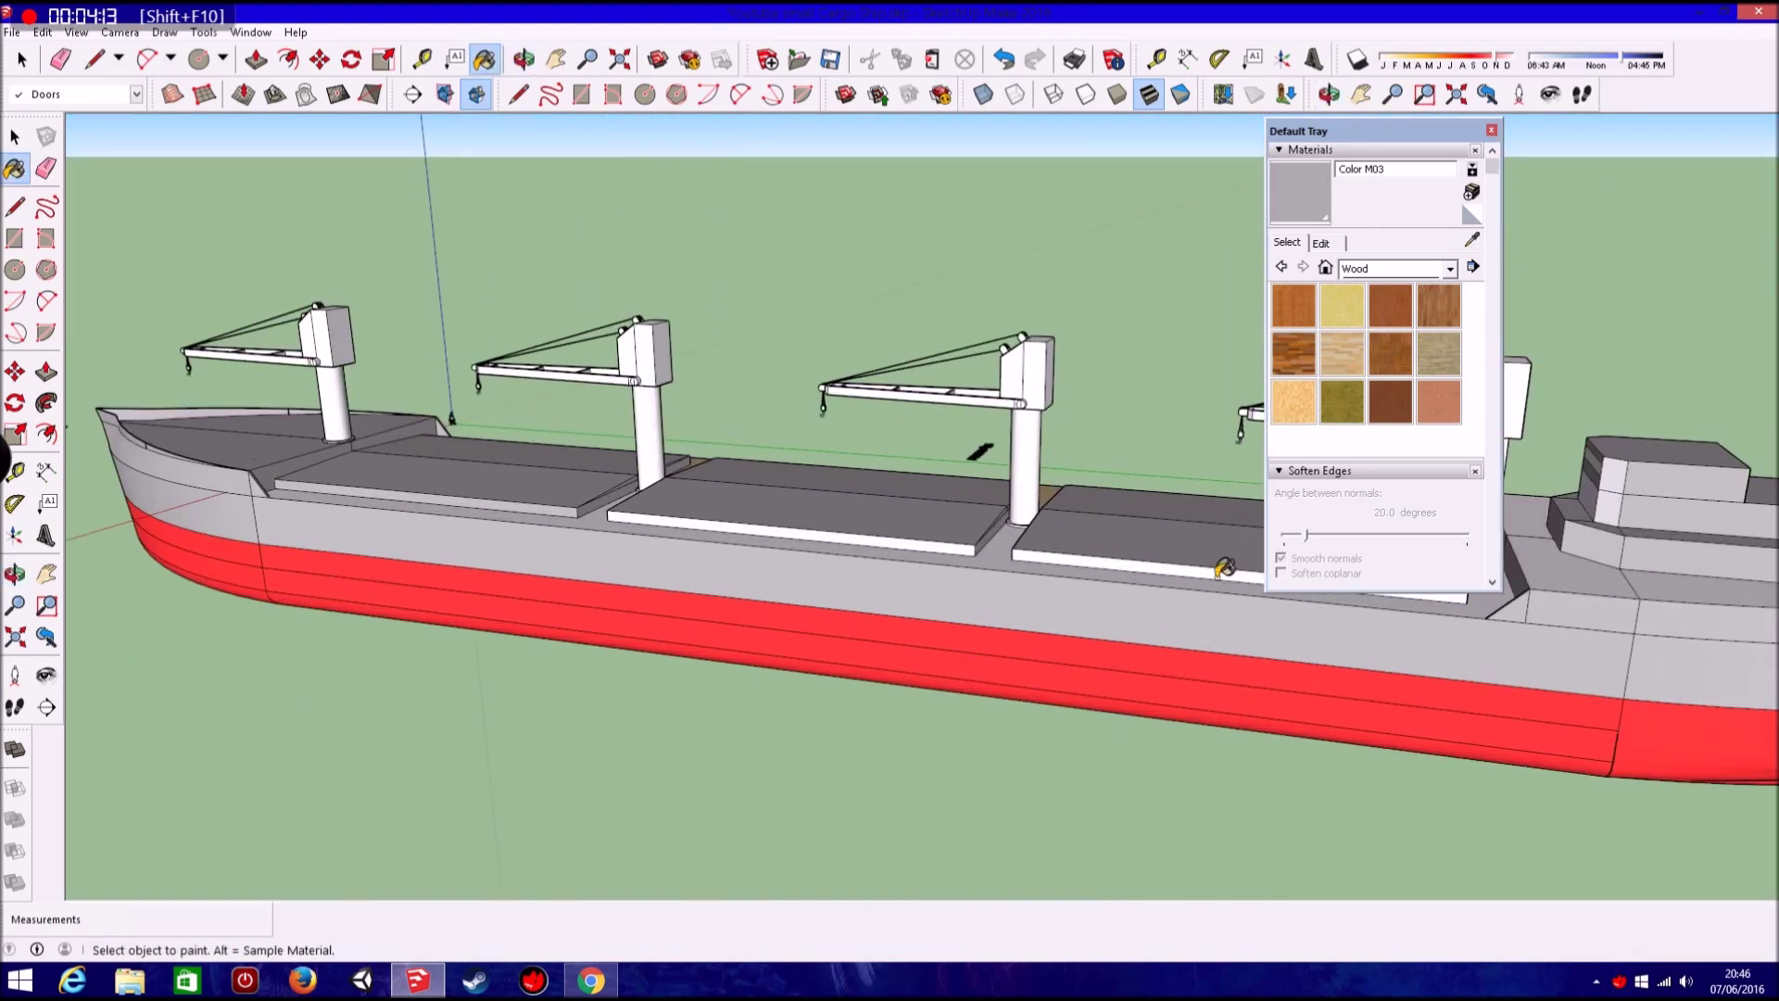
pyautogui.scroll(3, 1100, 559)
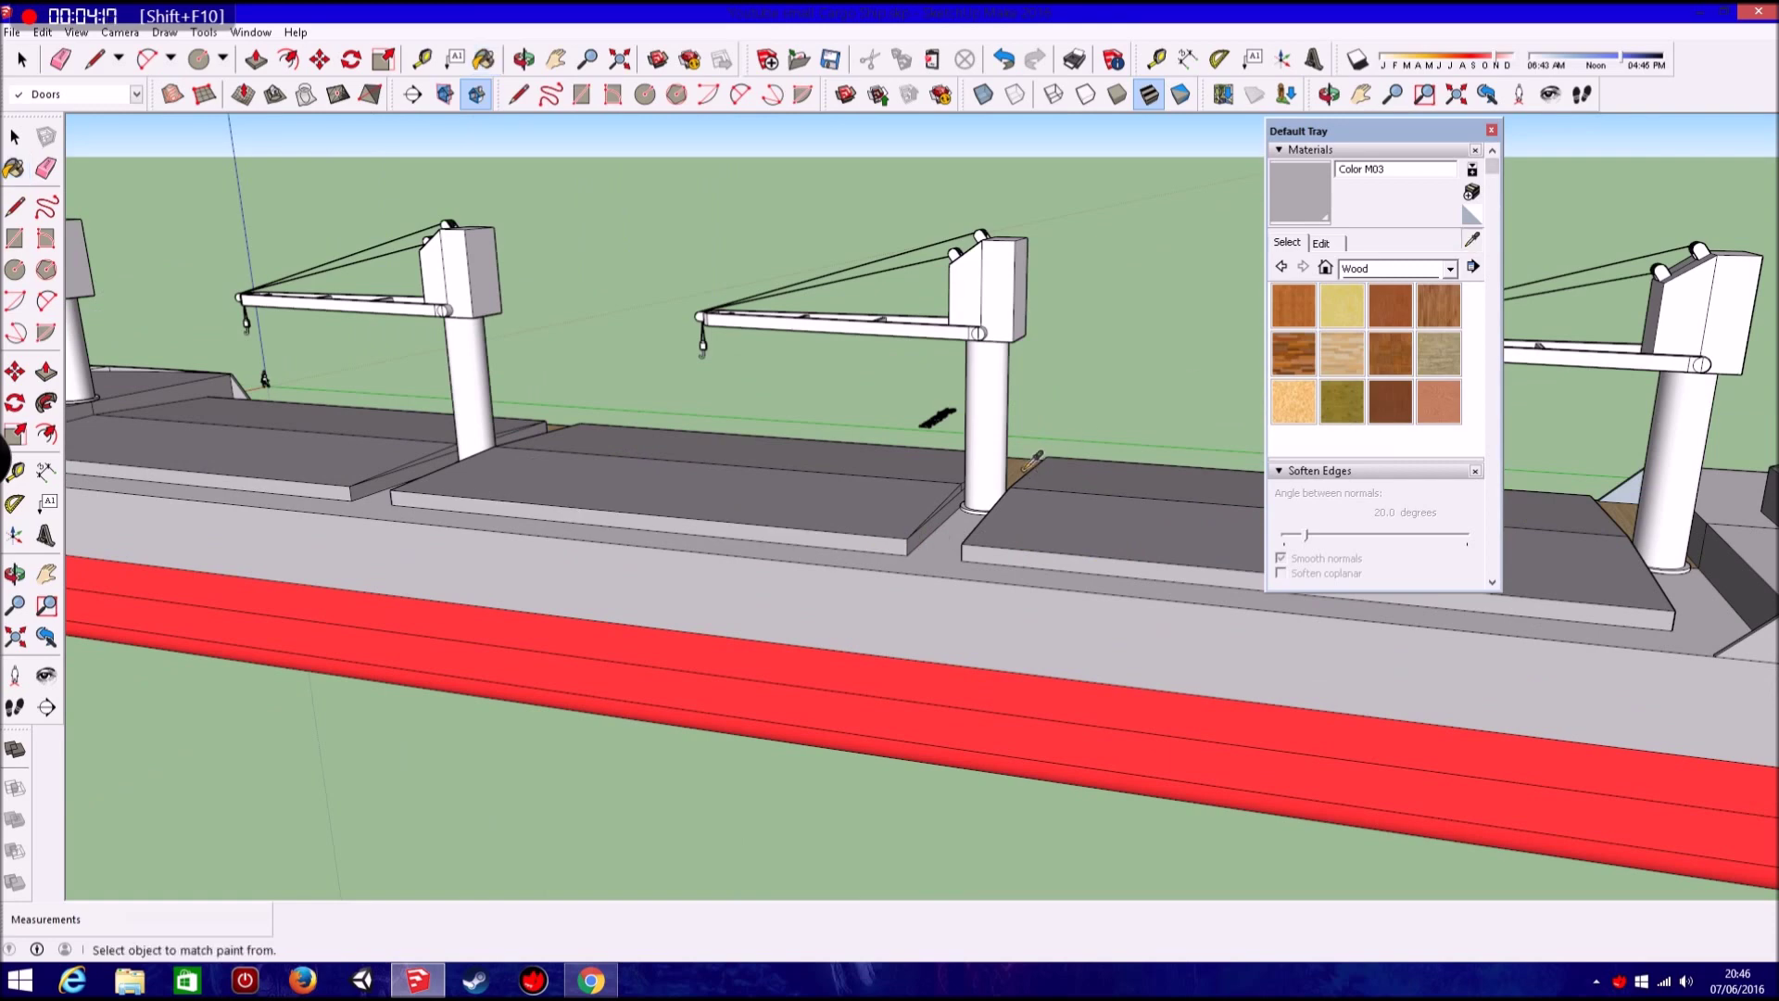
pyautogui.scroll(-2, 945, 553)
pyautogui.scroll(-3, 845, 538)
pyautogui.moveTo(845, 538)
pyautogui.mouseDown(button='middle')
pyautogui.moveTo(1291, 602)
pyautogui.moveTo(876, 547)
pyautogui.moveTo(926, 445)
pyautogui.mouseUp(button='middle')
pyautogui.scroll(5, 1191, 575)
pyautogui.scroll(3, 876, 547)
pyautogui.scroll(-3, 876, 547)
pyautogui.scroll(2, 926, 445)
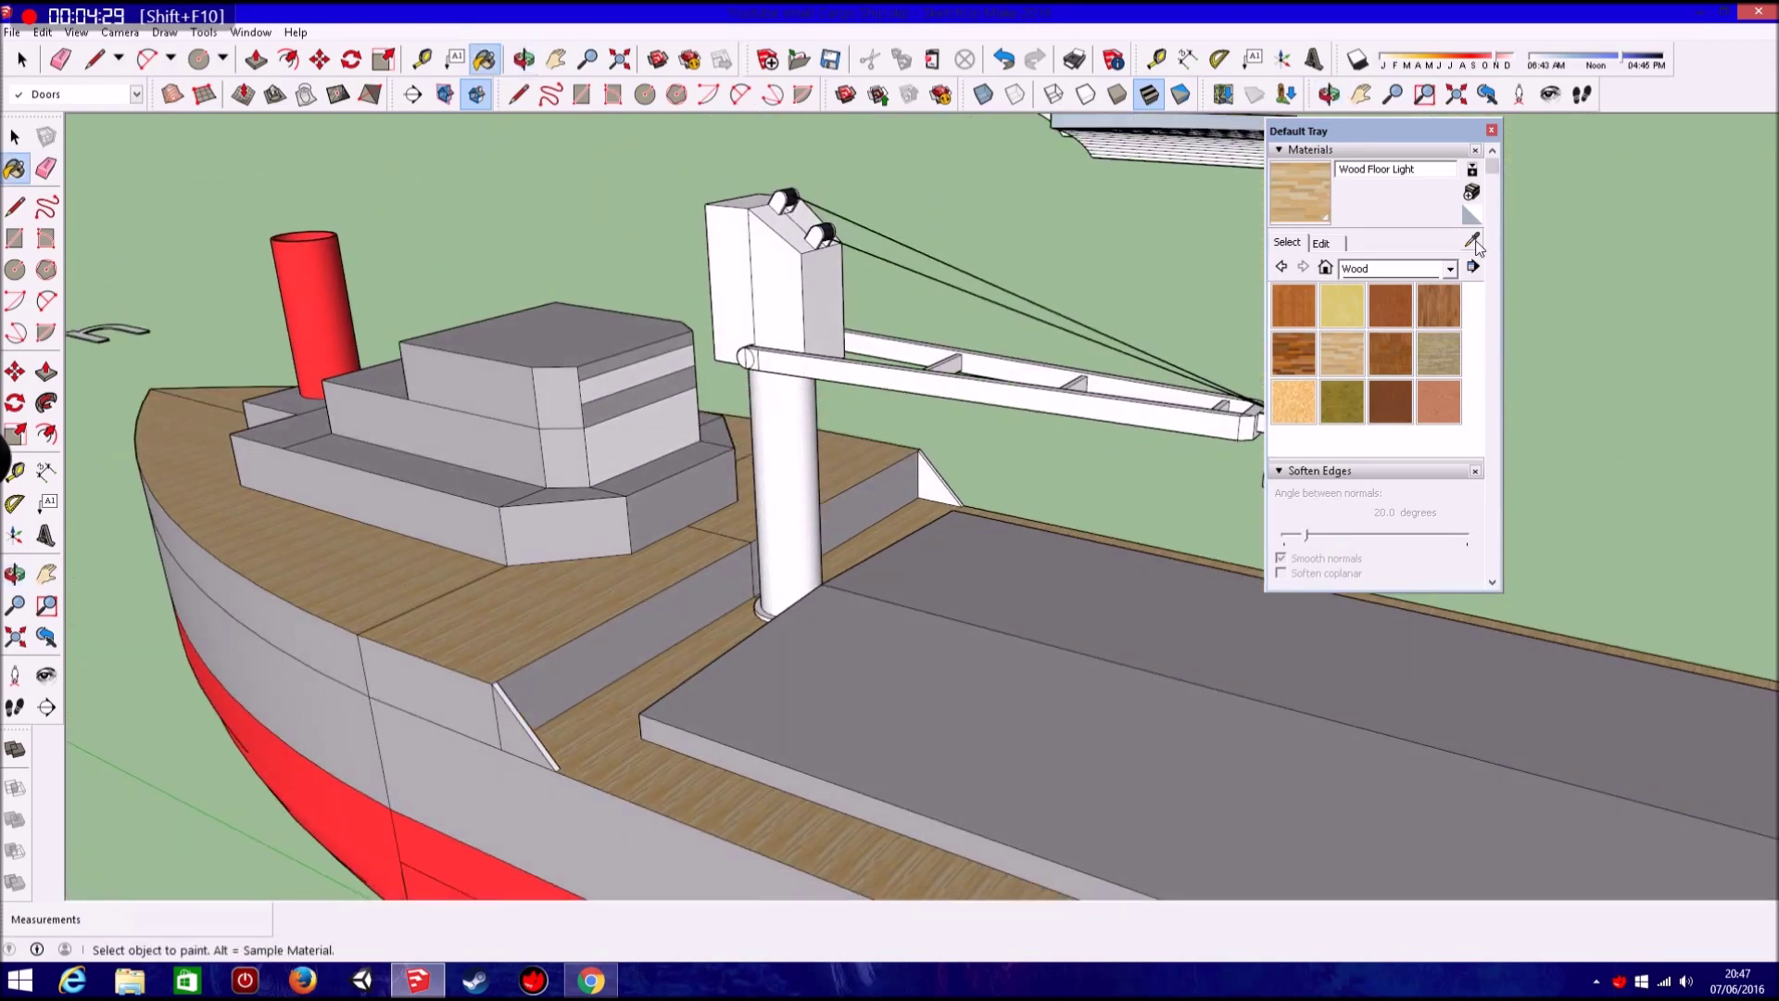
pyautogui.scroll(-3, 581, 431)
pyautogui.scroll(-2, 581, 431)
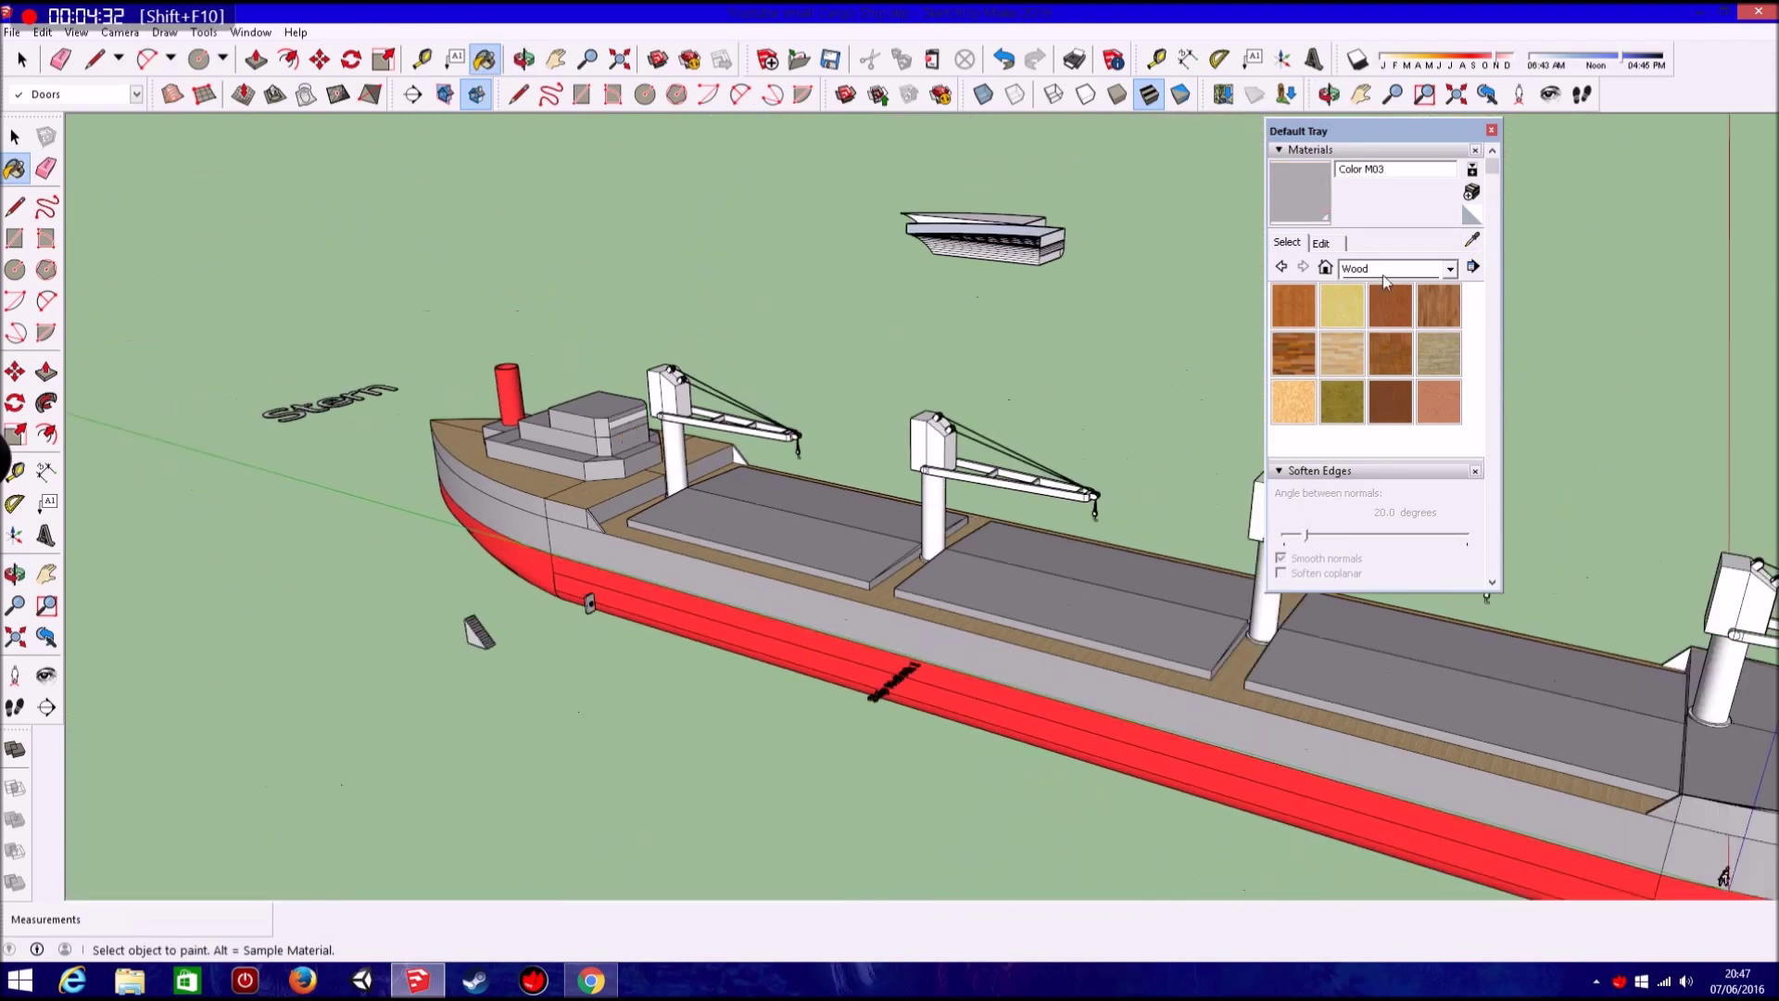
# Close the materials tray and move the stairs against the raised stern deck wall.
pyautogui.click(1491, 130)
pyautogui.press('space')
pyautogui.moveTo(834, 519); pyautogui.dragTo(519, 556, button='middle')
pyautogui.scroll(3, 503, 556)
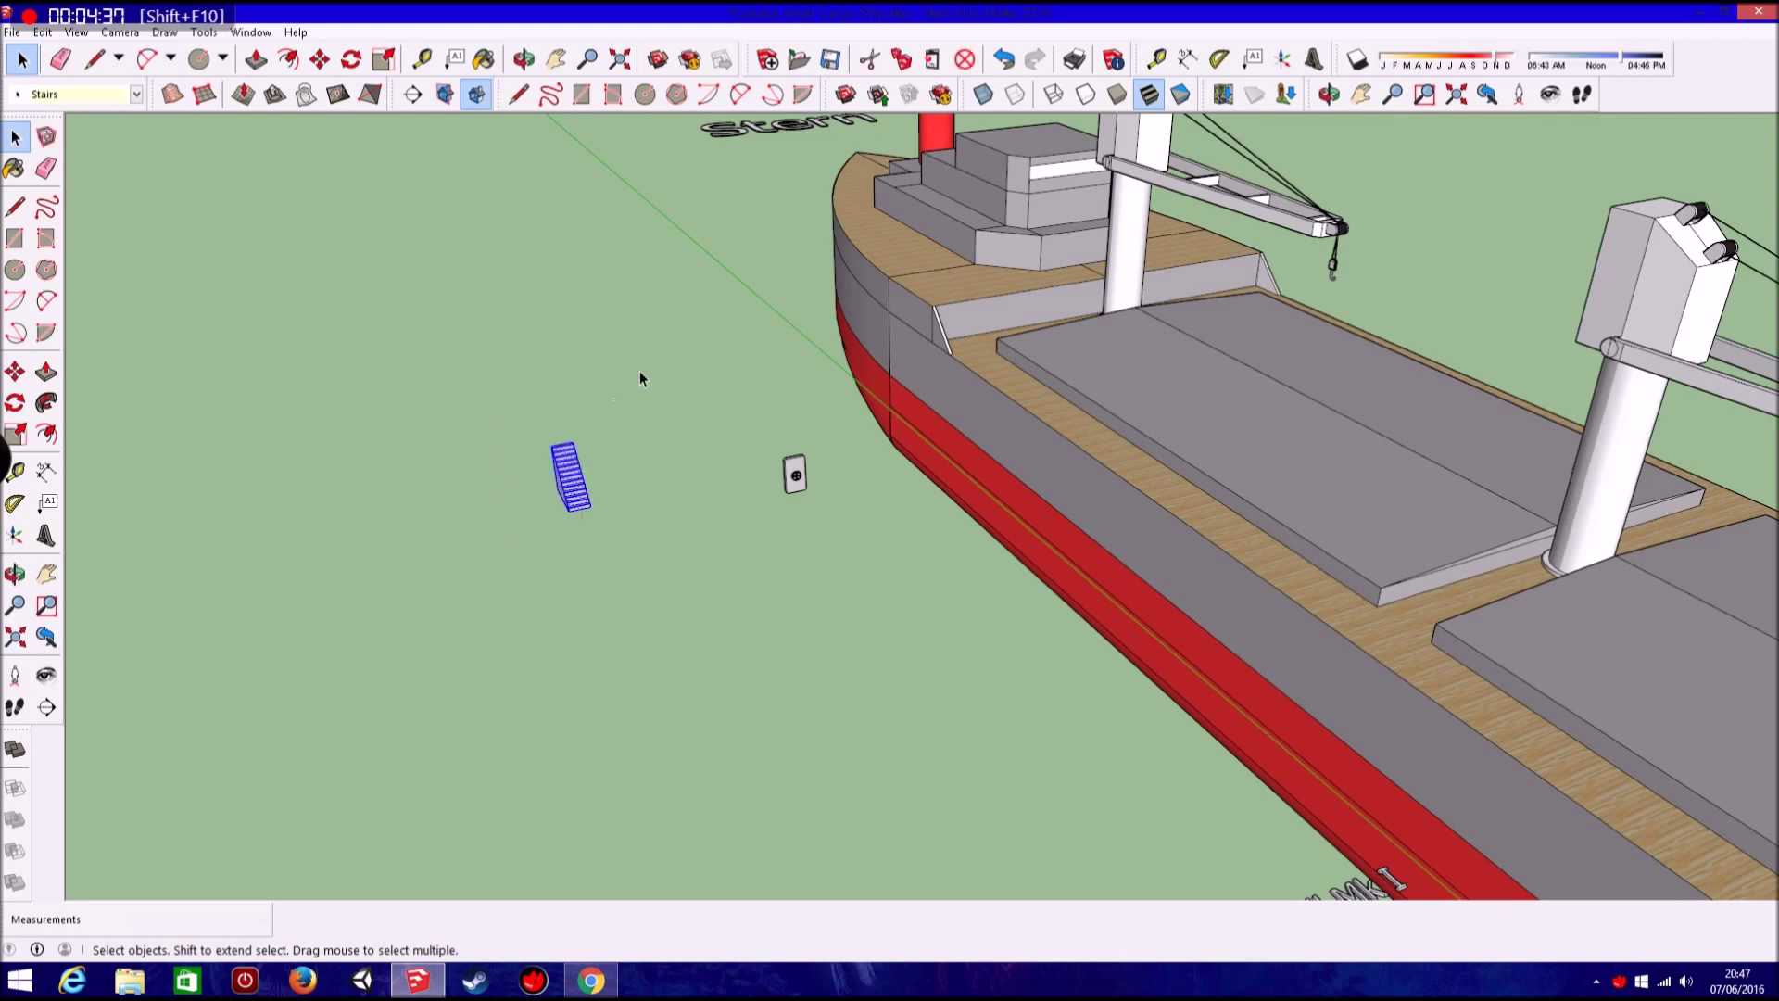
pyautogui.press('m')
pyautogui.moveTo(635, 371); pyautogui.dragTo(787, 601, button='middle')
pyautogui.click(584, 387)
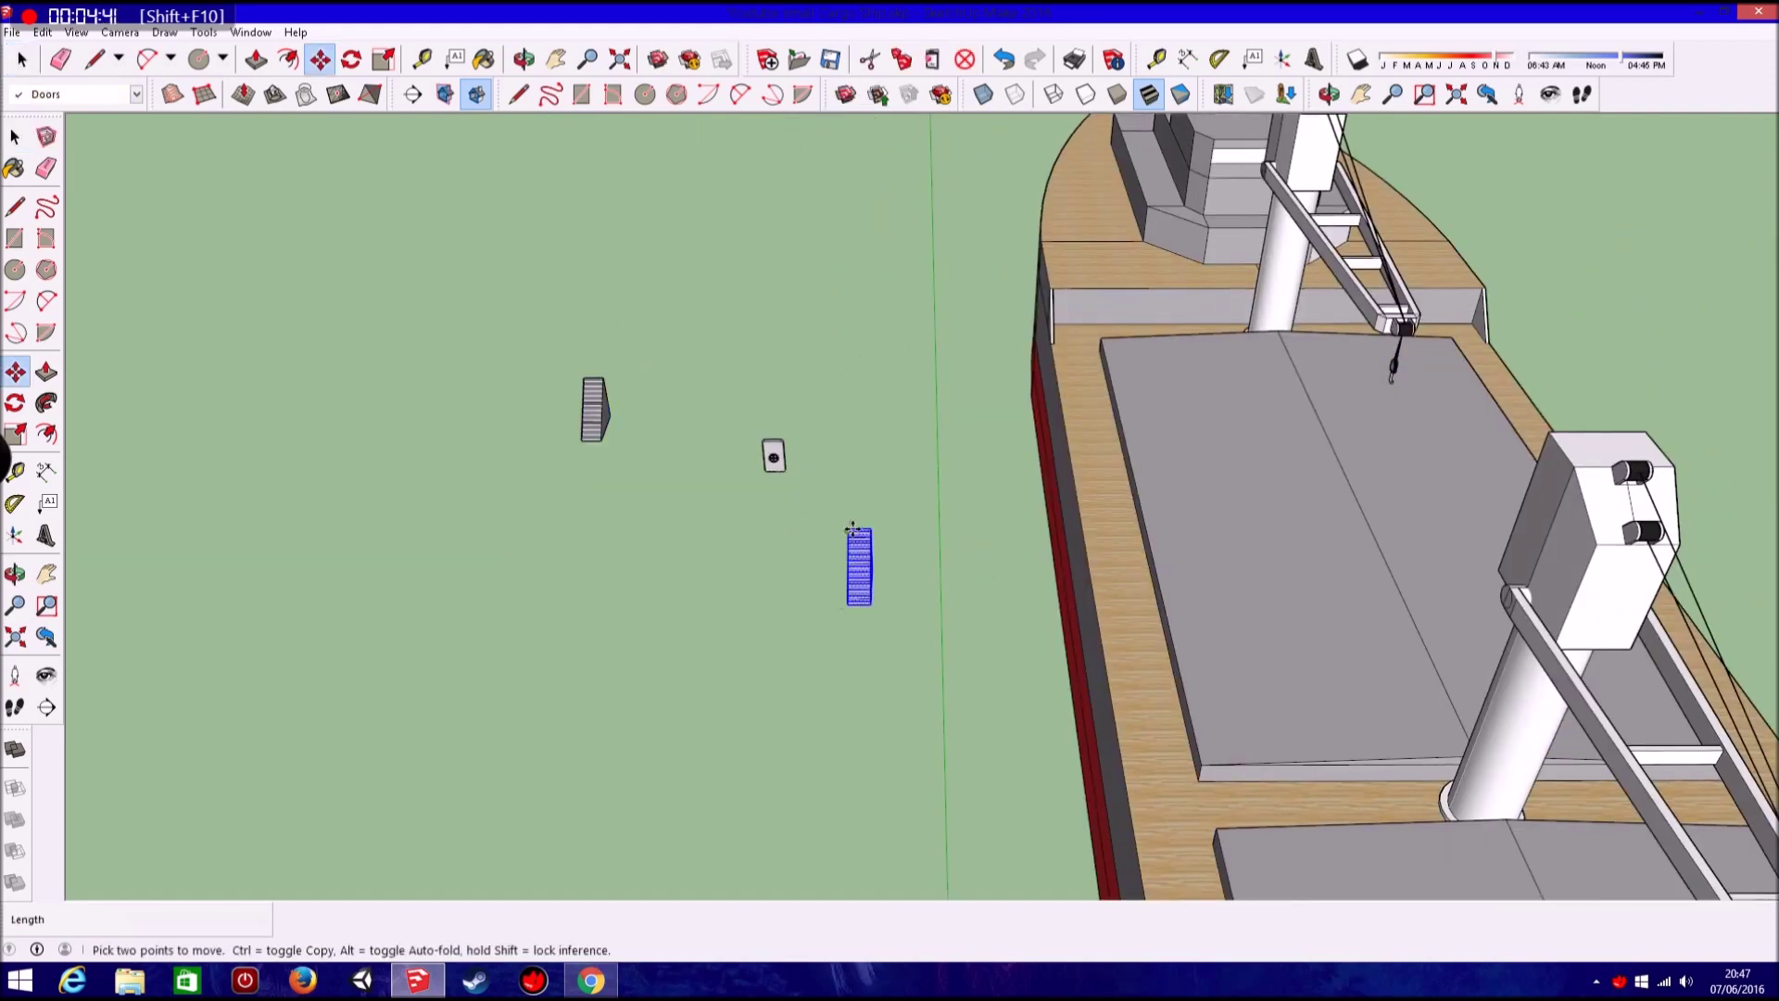
pyautogui.scroll(3, 853, 533)
pyautogui.scroll(-3, 852, 528)
pyautogui.scroll(-3, 839, 556)
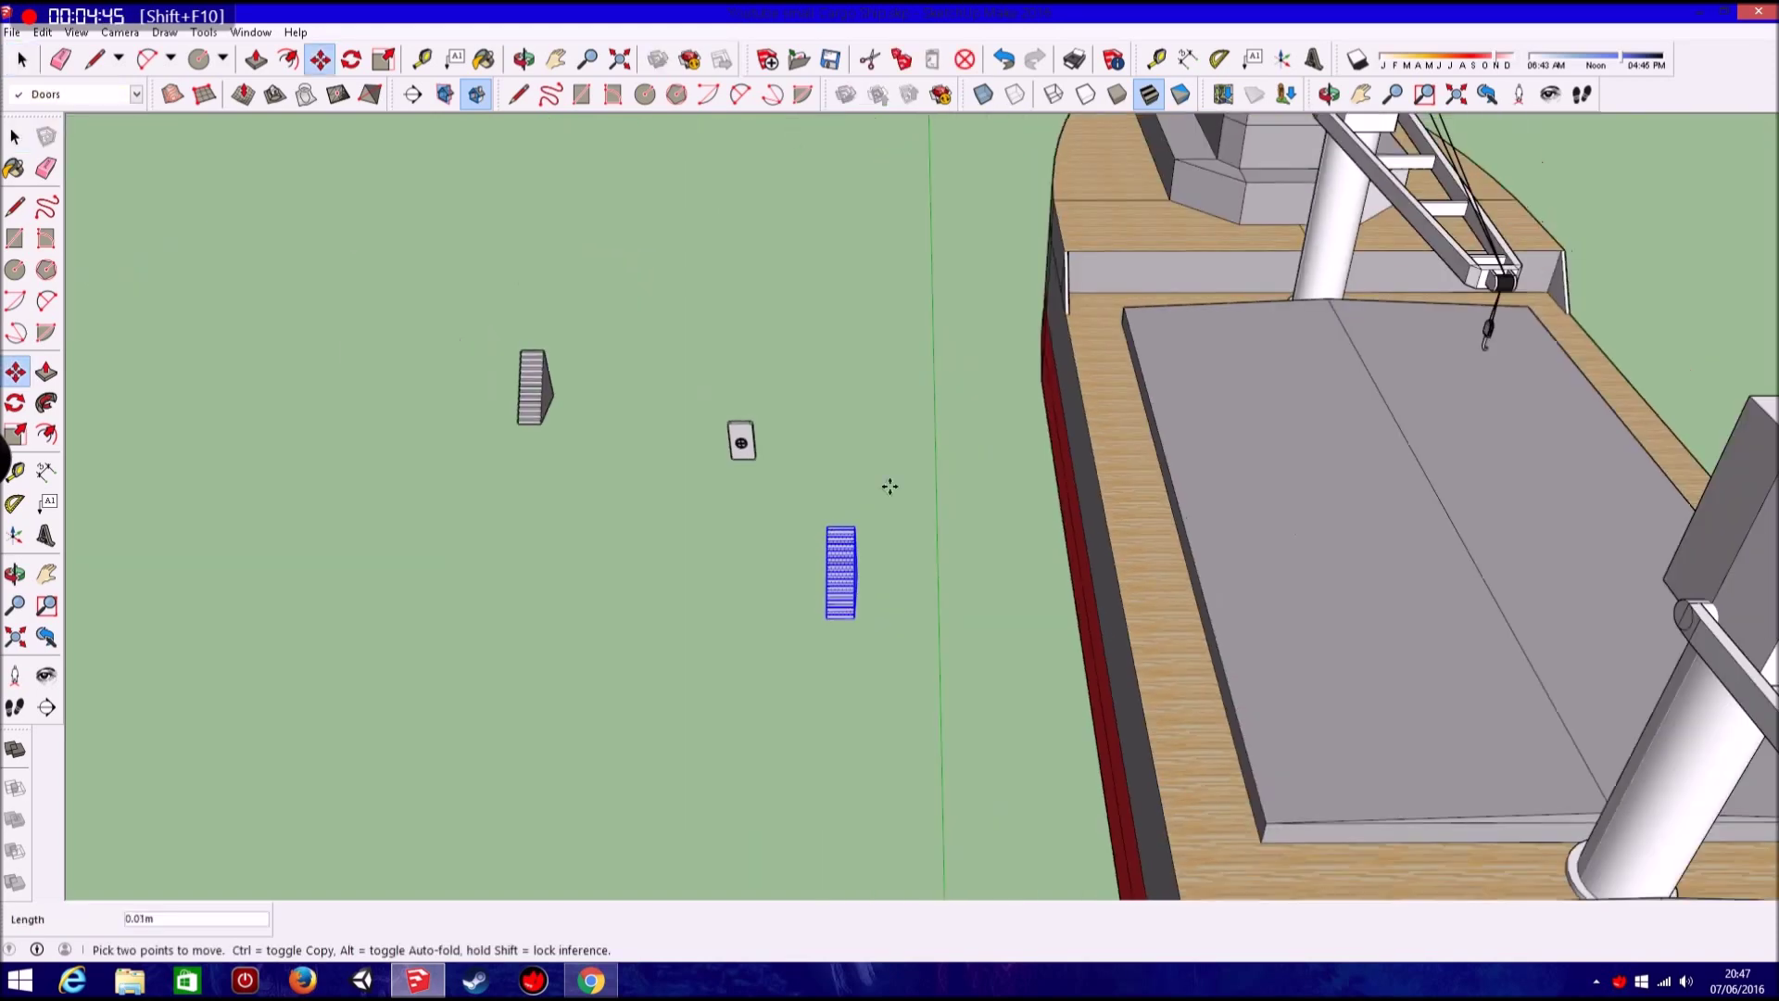
pyautogui.scroll(5, 1165, 200)
pyautogui.scroll(-3, 1165, 201)
pyautogui.scroll(3, 591, 445)
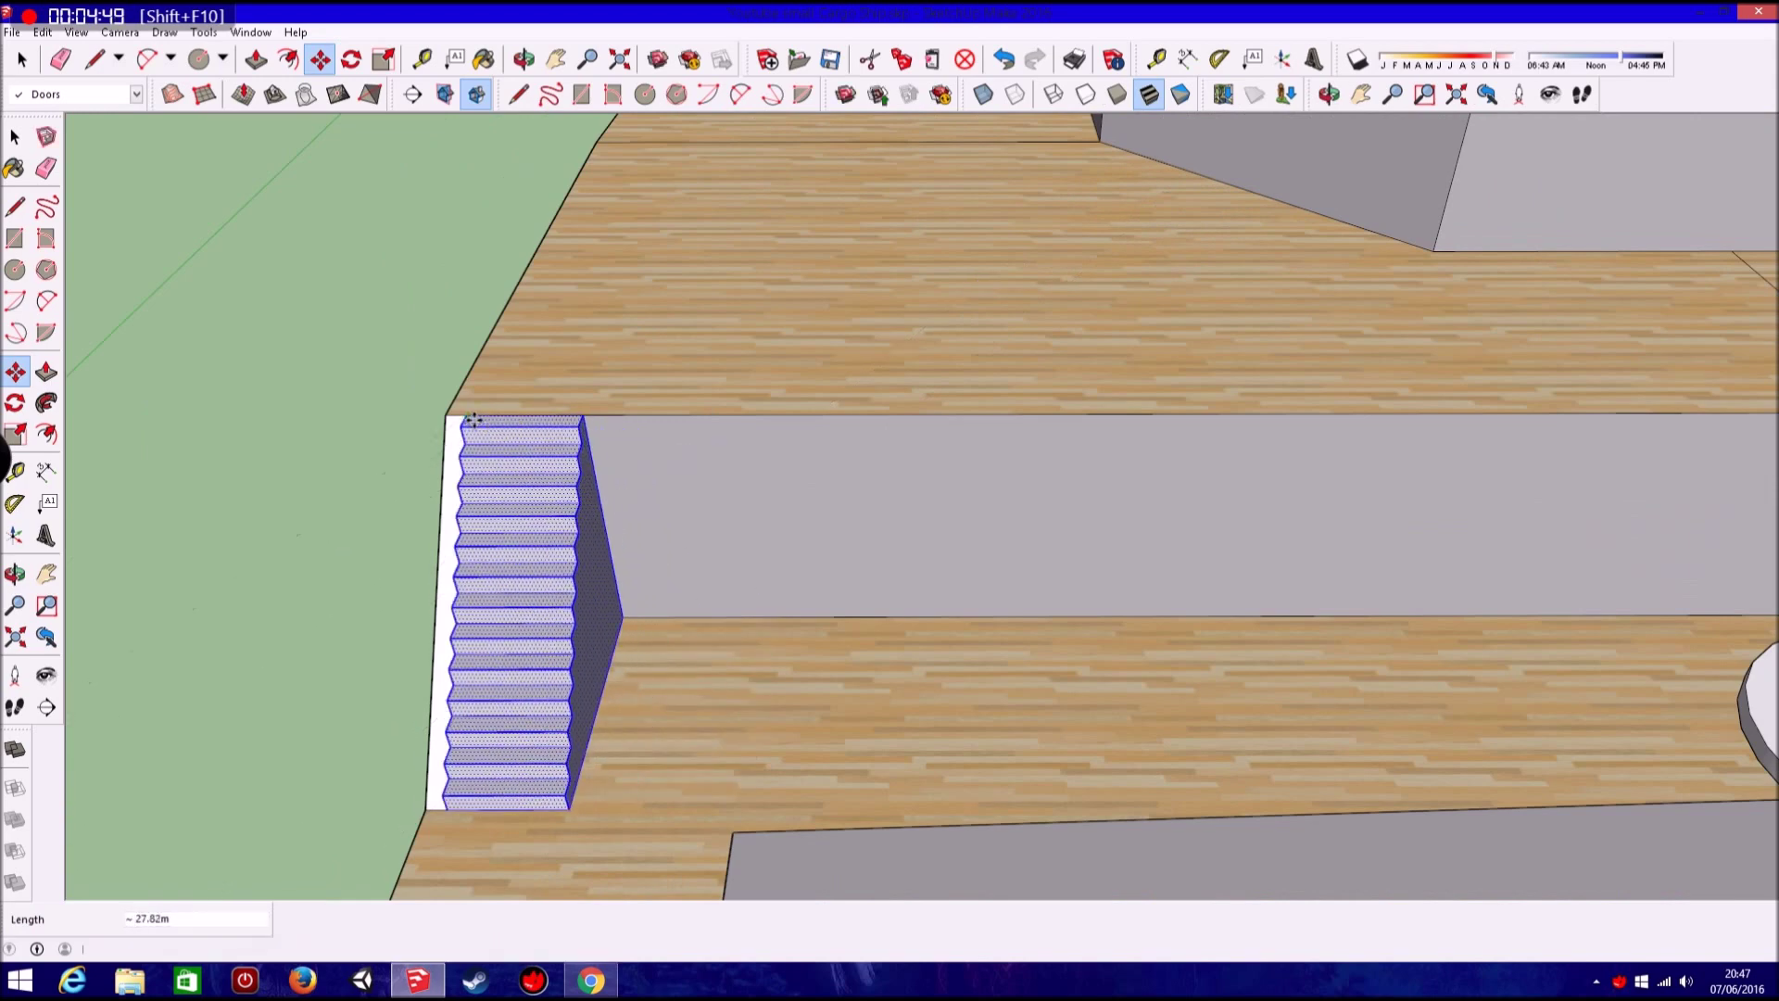
pyautogui.click(473, 420)
# Place a pasted copy of the stairs on the opposite side of the deck.
pyautogui.scroll(-2, 655, 436)
pyautogui.scroll(-2, 655, 445)
pyautogui.moveTo(655, 445)
pyautogui.mouseDown(button='middle')
pyautogui.moveTo(528, 461)
pyautogui.moveTo(1554, 617)
pyautogui.mouseUp(button='middle')
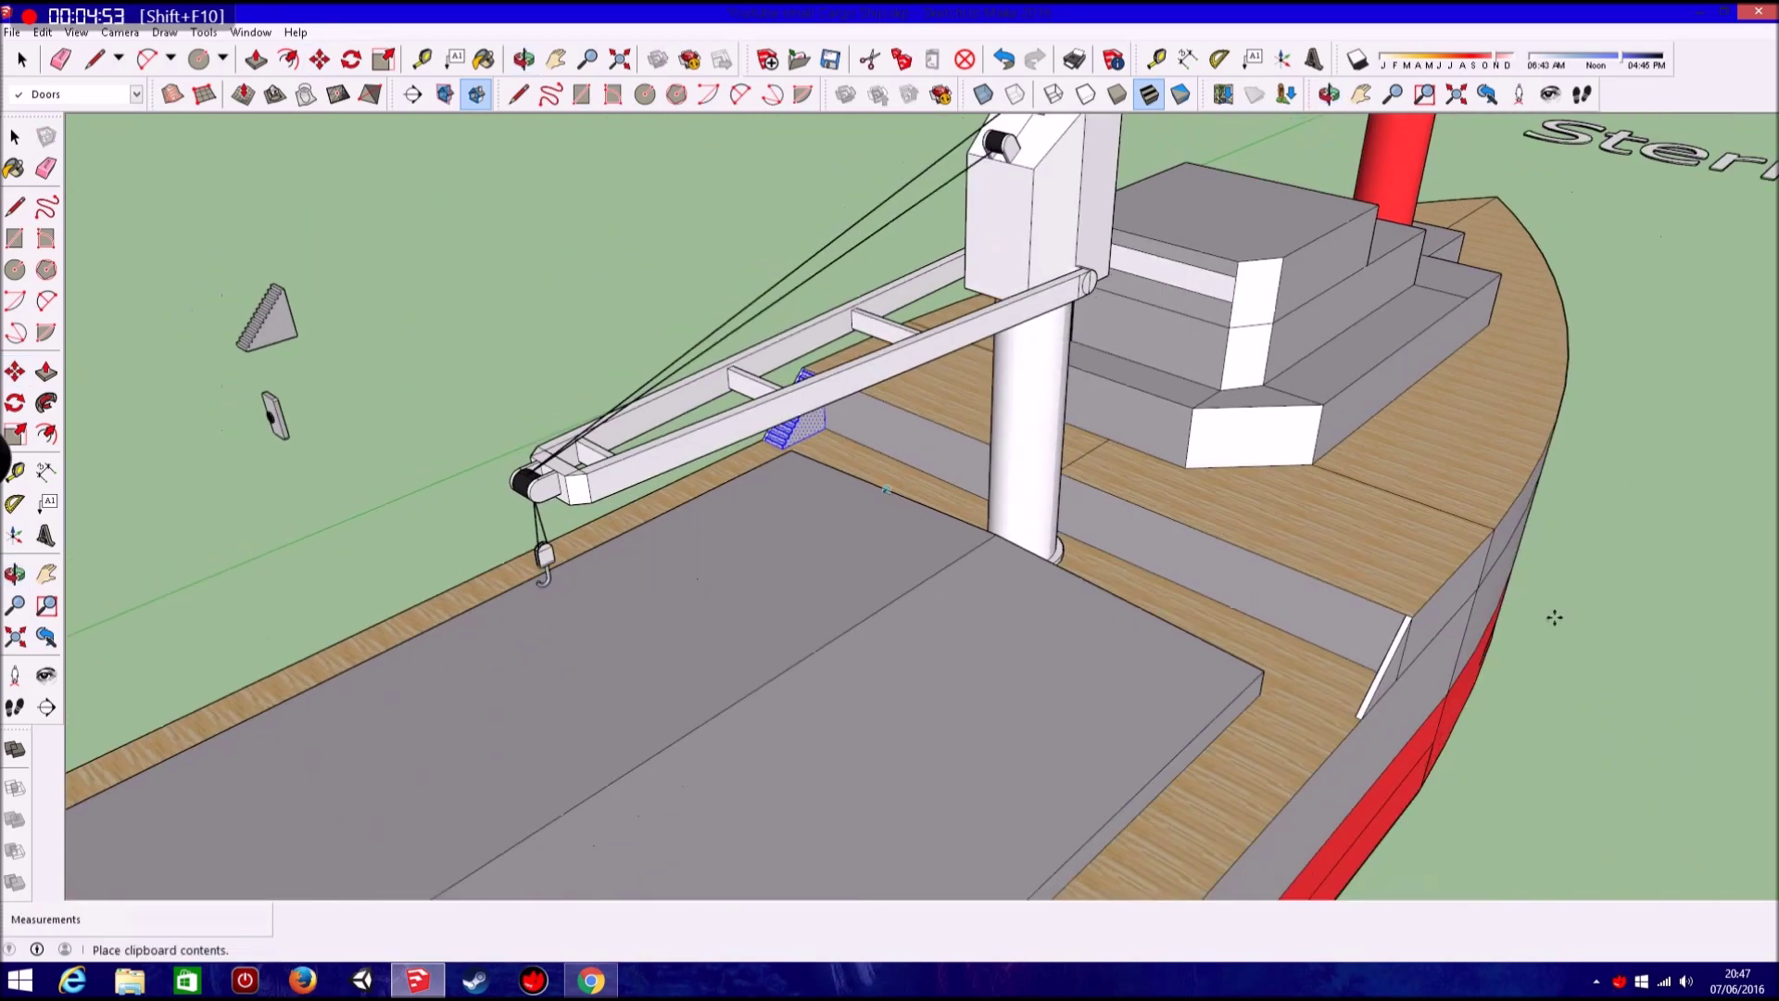
pyautogui.scroll(3, 1554, 617)
pyautogui.click(1601, 720)
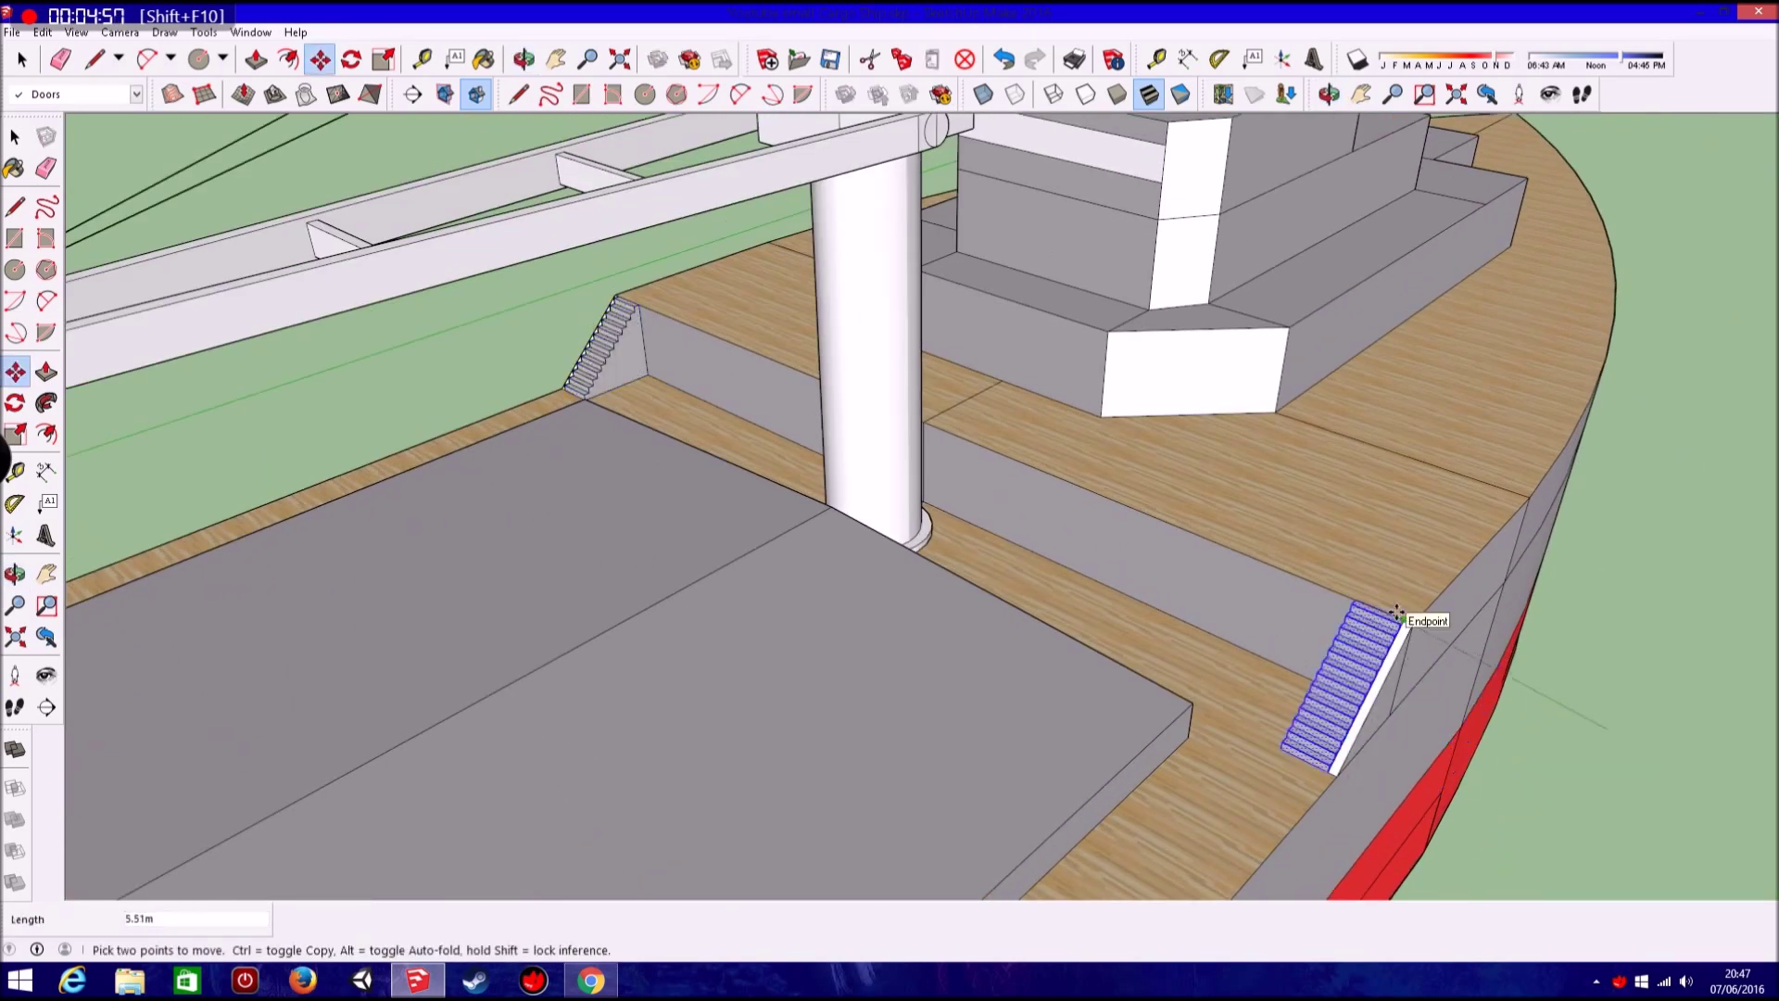
pyautogui.scroll(-5, 1371, 602)
pyautogui.scroll(-4, 1232, 556)
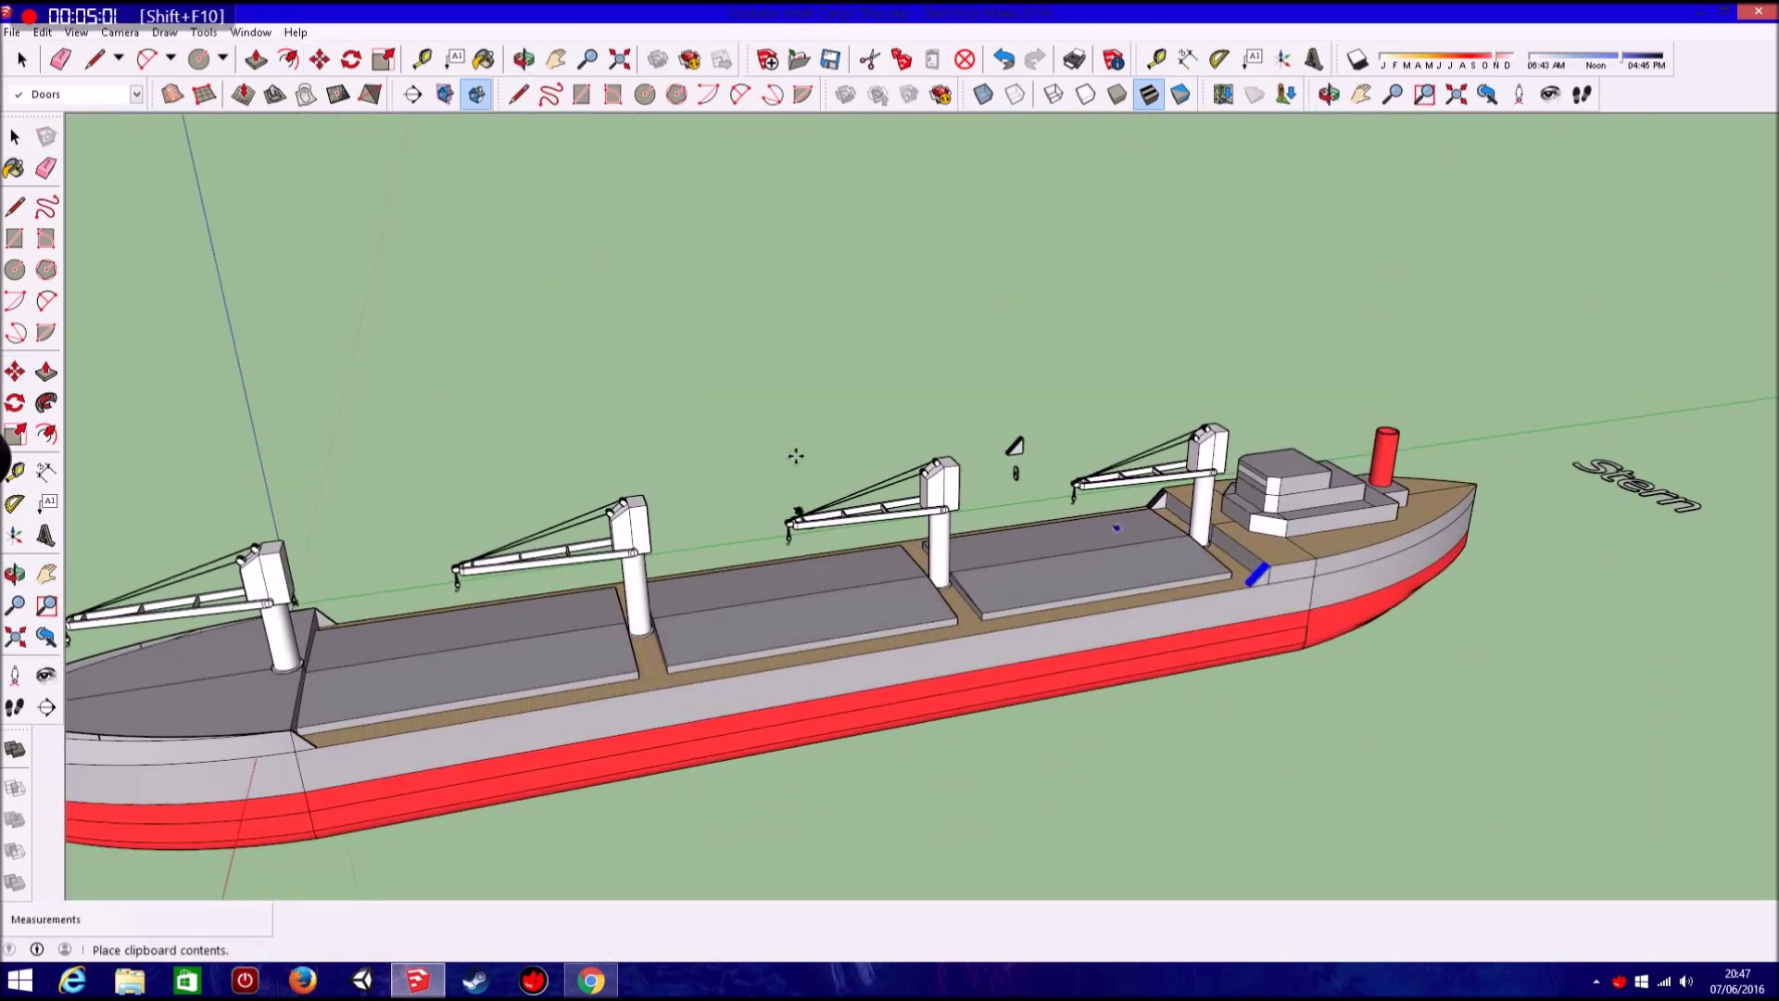
pyautogui.click(43, 37)
pyautogui.moveTo(86, 464)
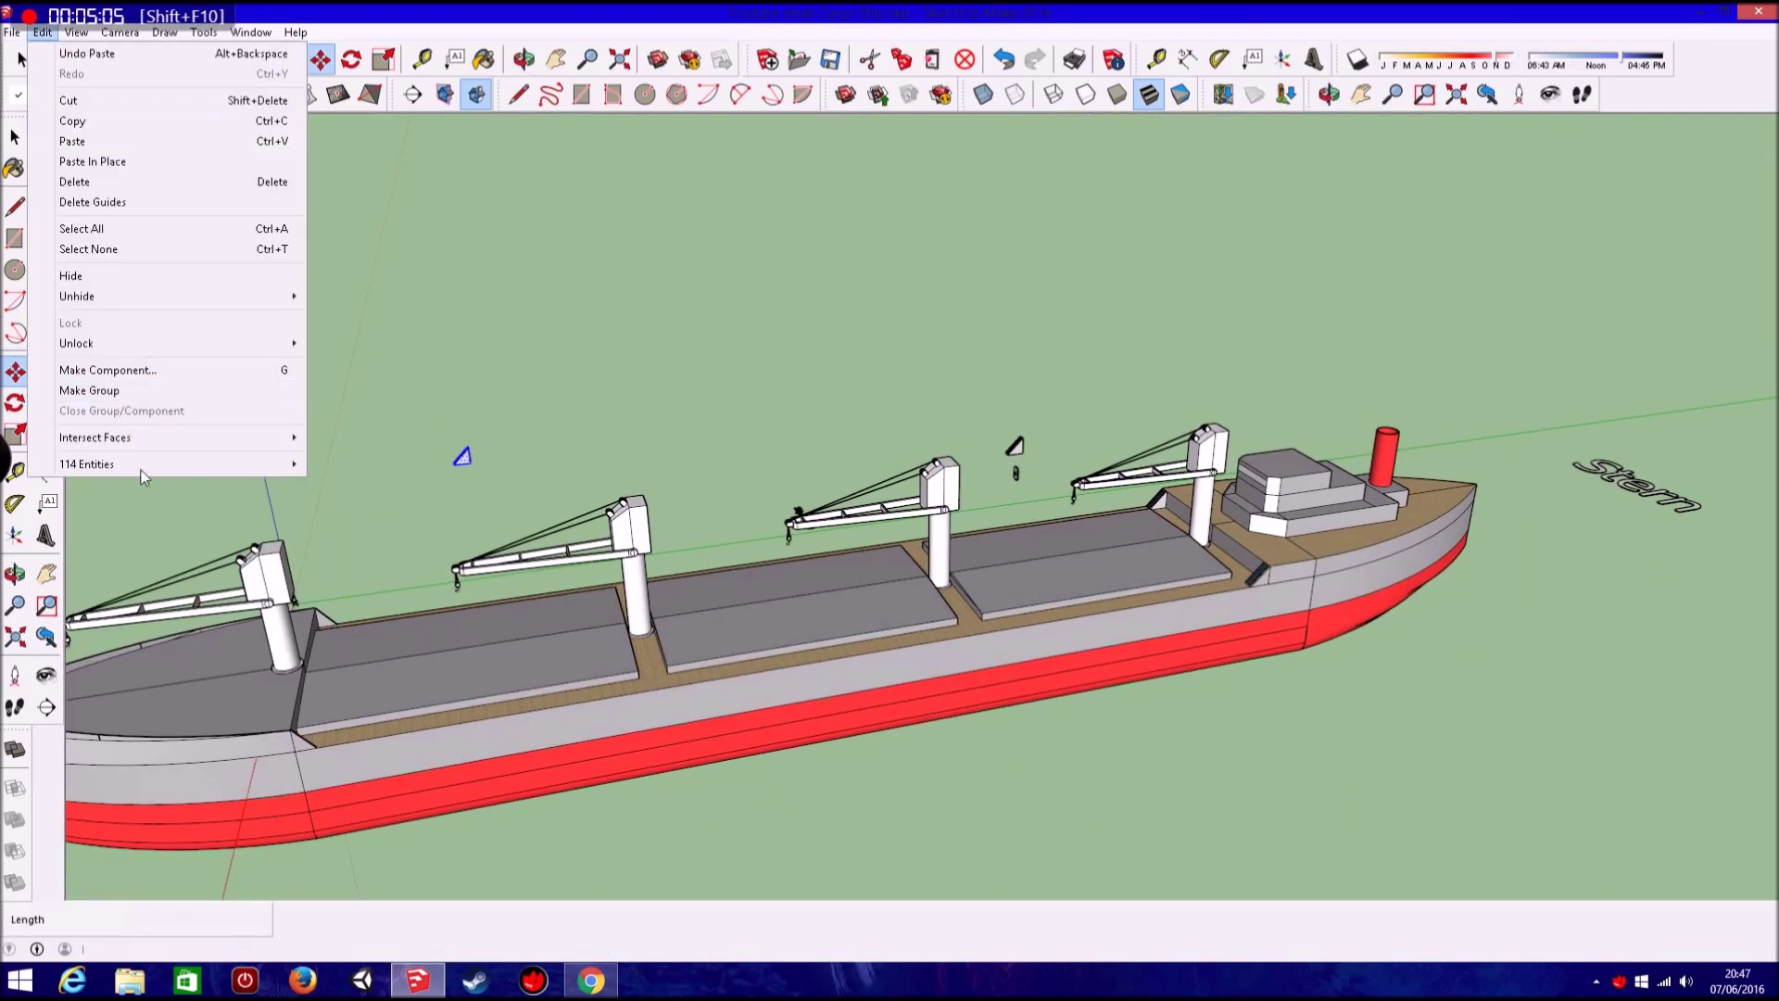
# Begin moving the stairs, then cancel that move.
pyautogui.click(520, 626)
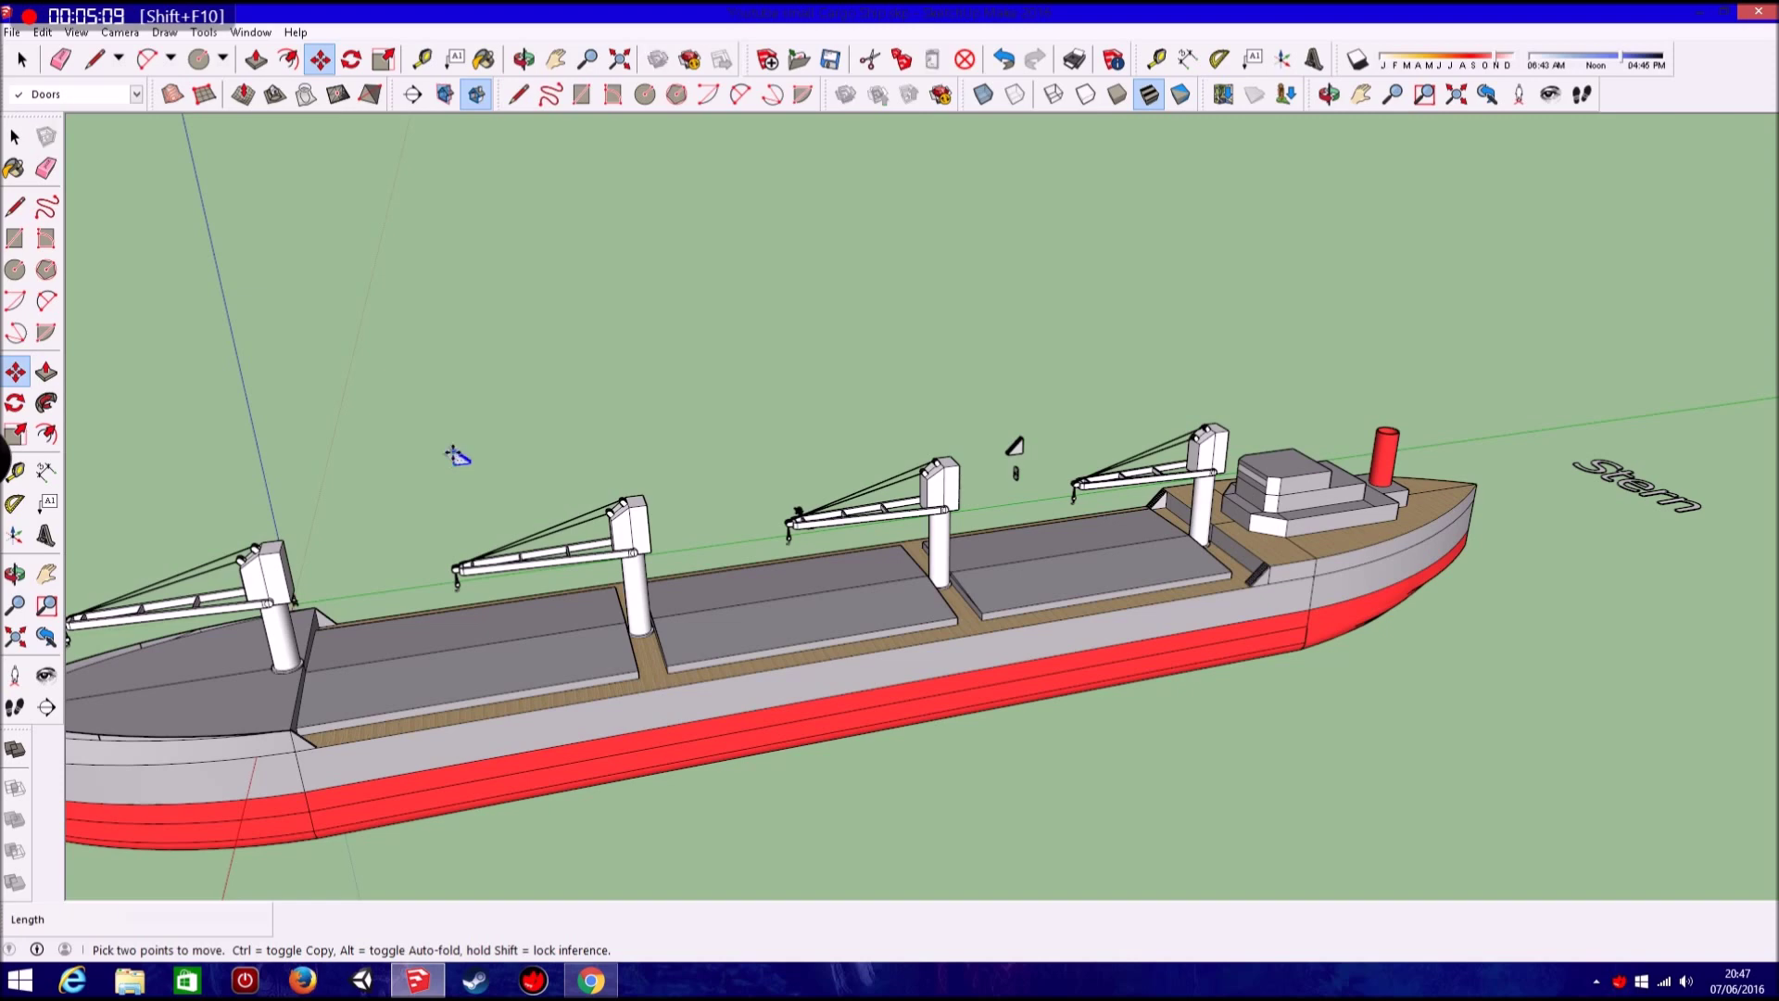
pyautogui.click(454, 454)
pyautogui.scroll(2, 454, 454)
pyautogui.scroll(3, 120, 658)
pyautogui.scroll(3, 318, 504)
pyautogui.scroll(2, 396, 664)
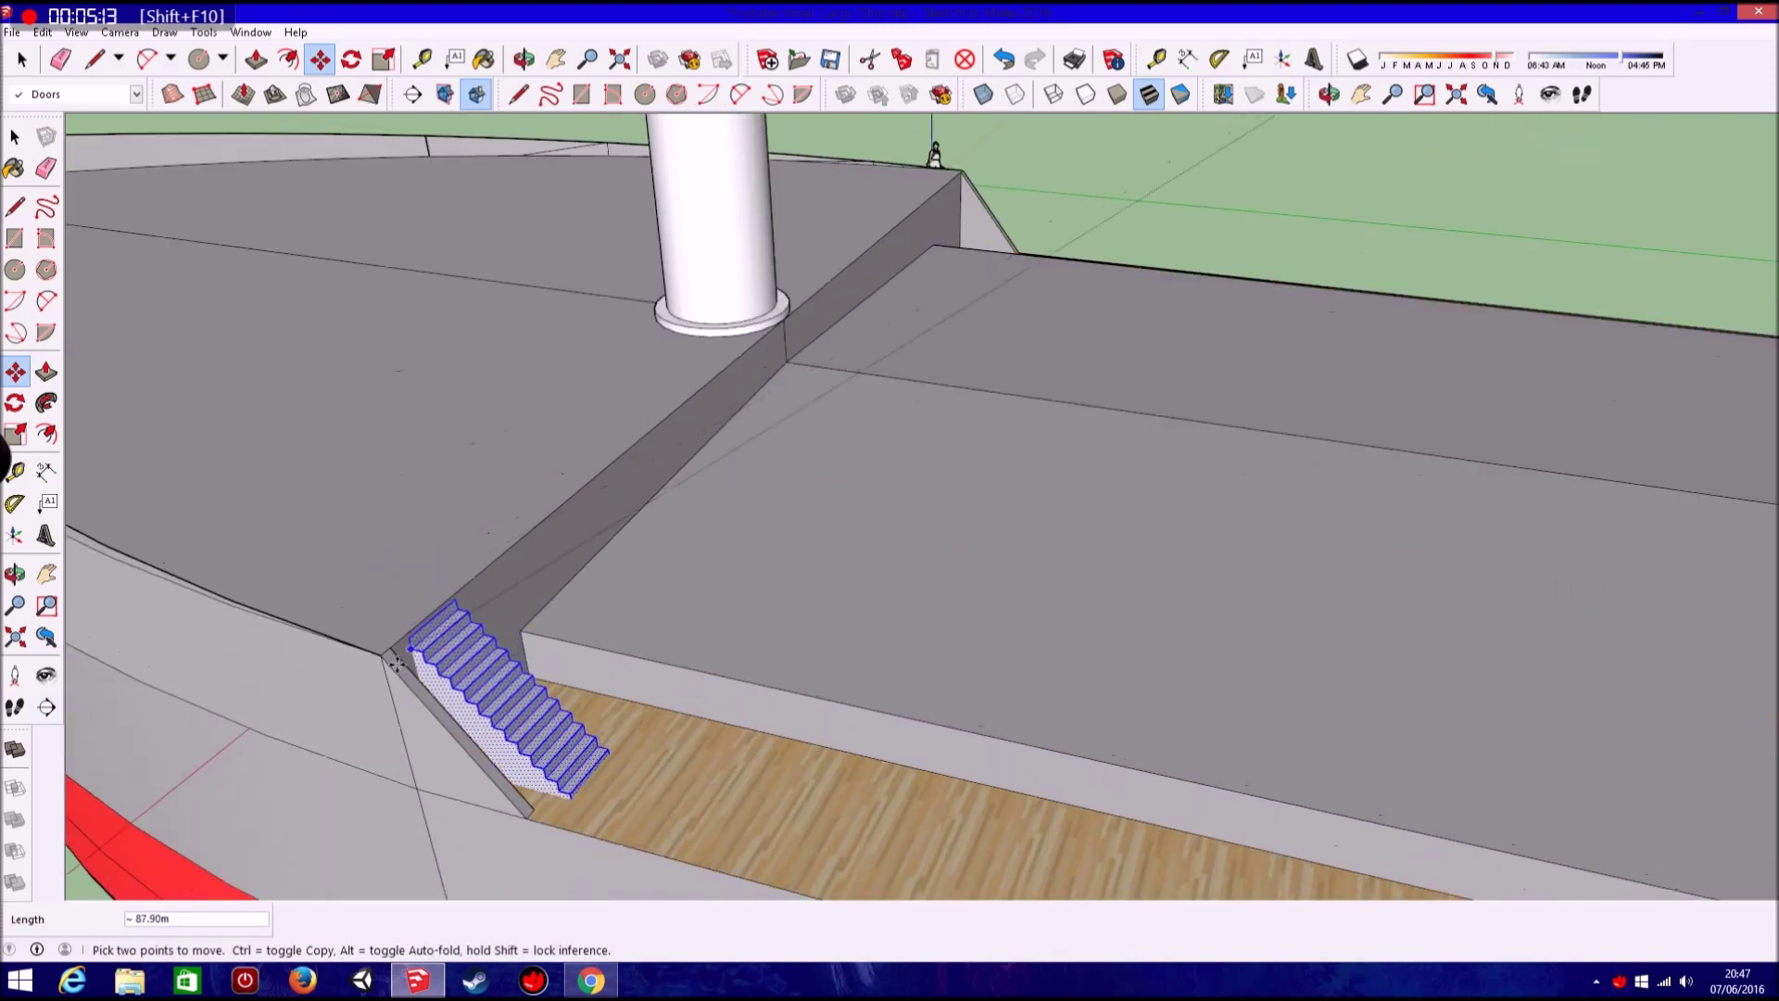
pyautogui.press('Escape')
pyautogui.scroll(-3, 834, 463)
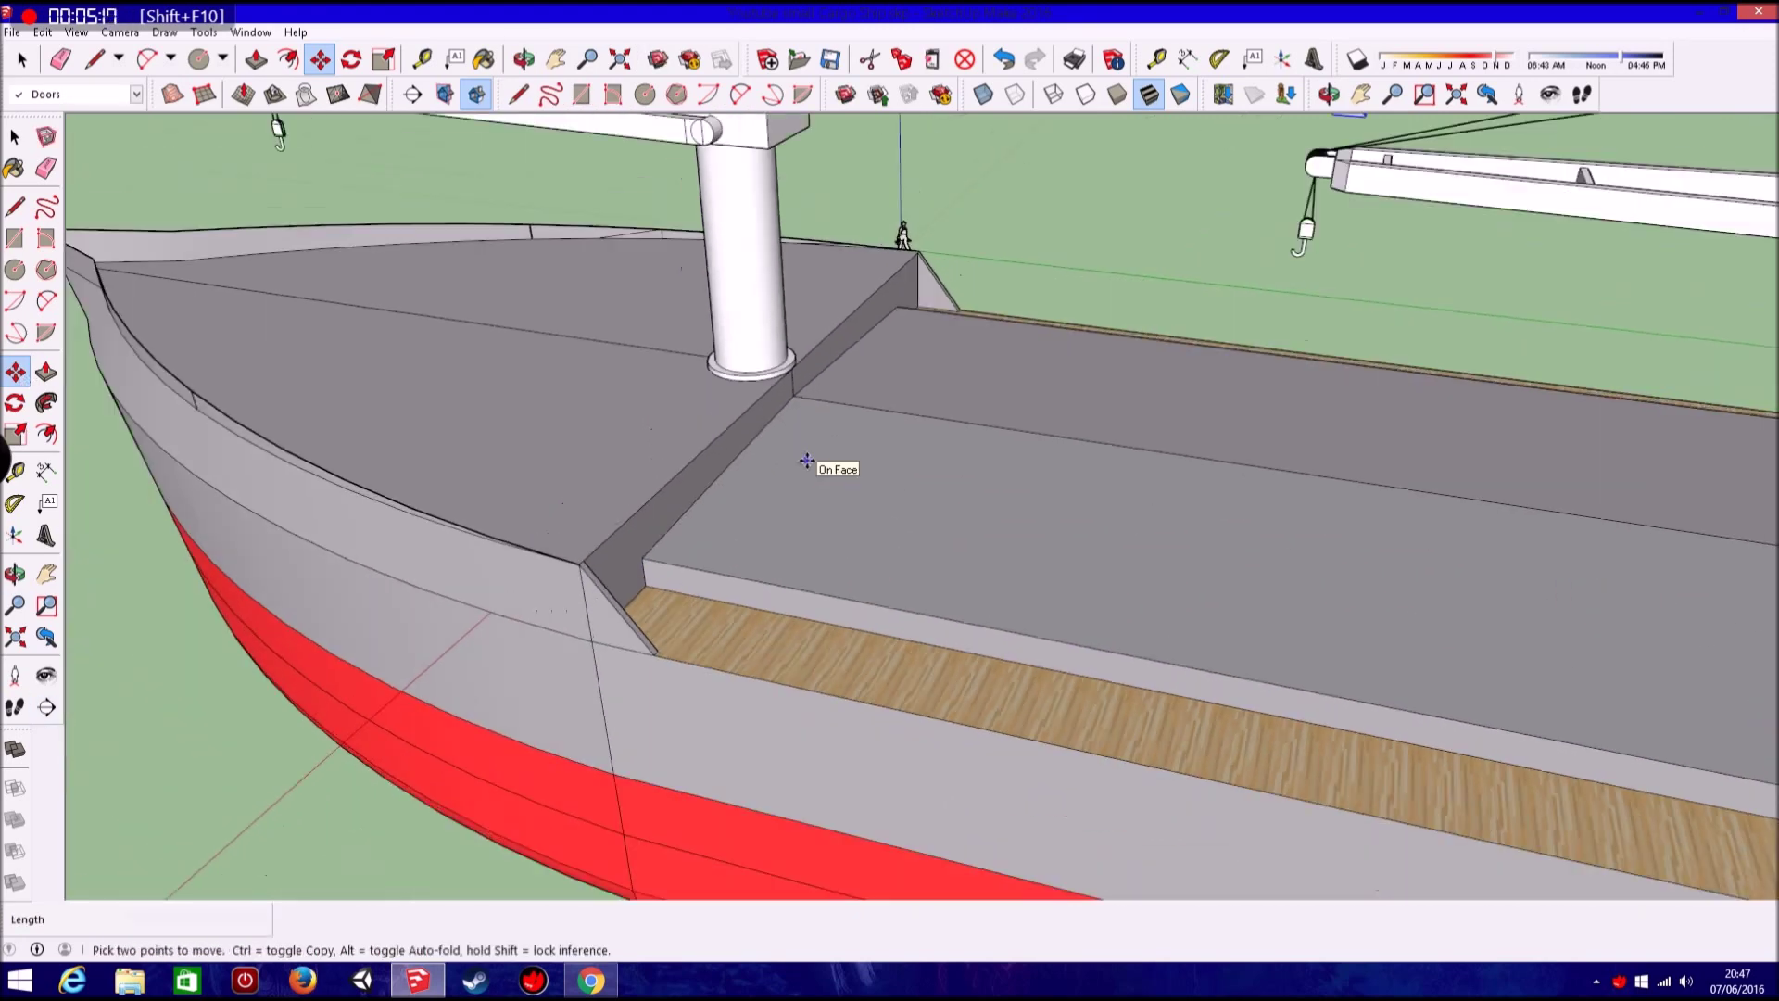
pyautogui.scroll(-2, 833, 463)
# Set the stairs down against the hull edge beside the bow deck wall.
pyautogui.moveTo(1250, 148); pyautogui.dragTo(1177, 315, button='middle')
pyautogui.scroll(-3, 1177, 318)
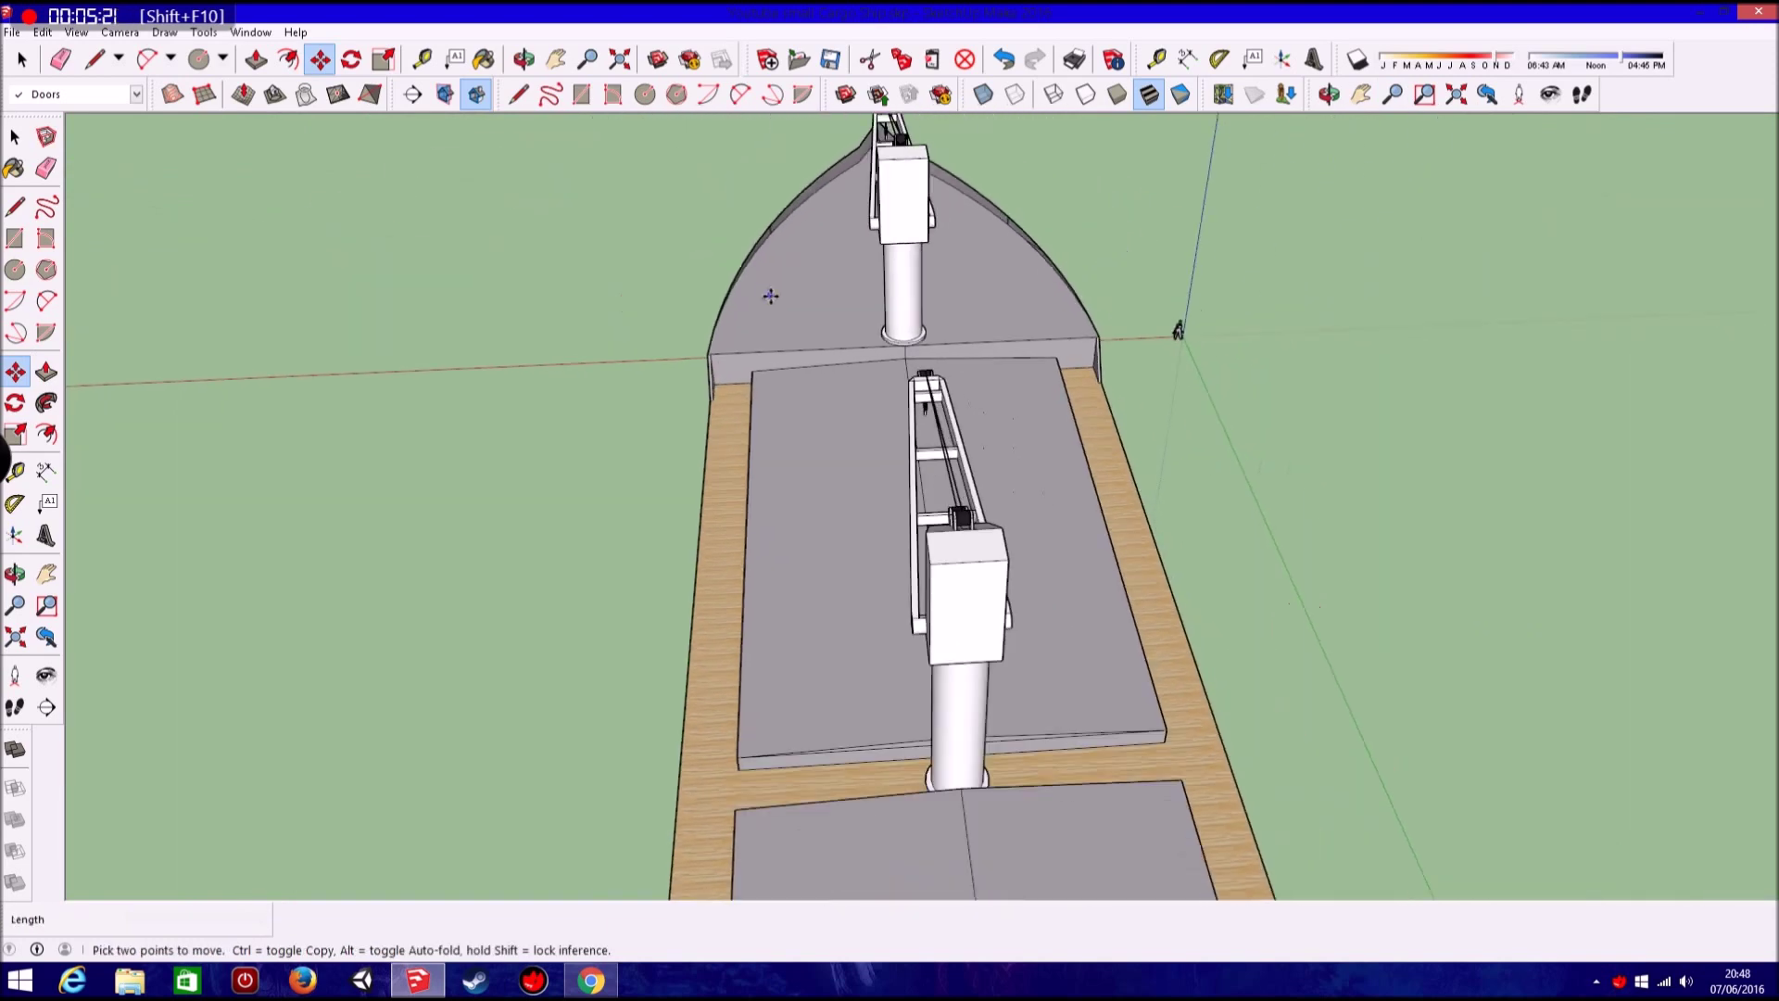
pyautogui.scroll(-3, 1378, 381)
pyautogui.scroll(5, 1369, 380)
pyautogui.scroll(3, 1369, 380)
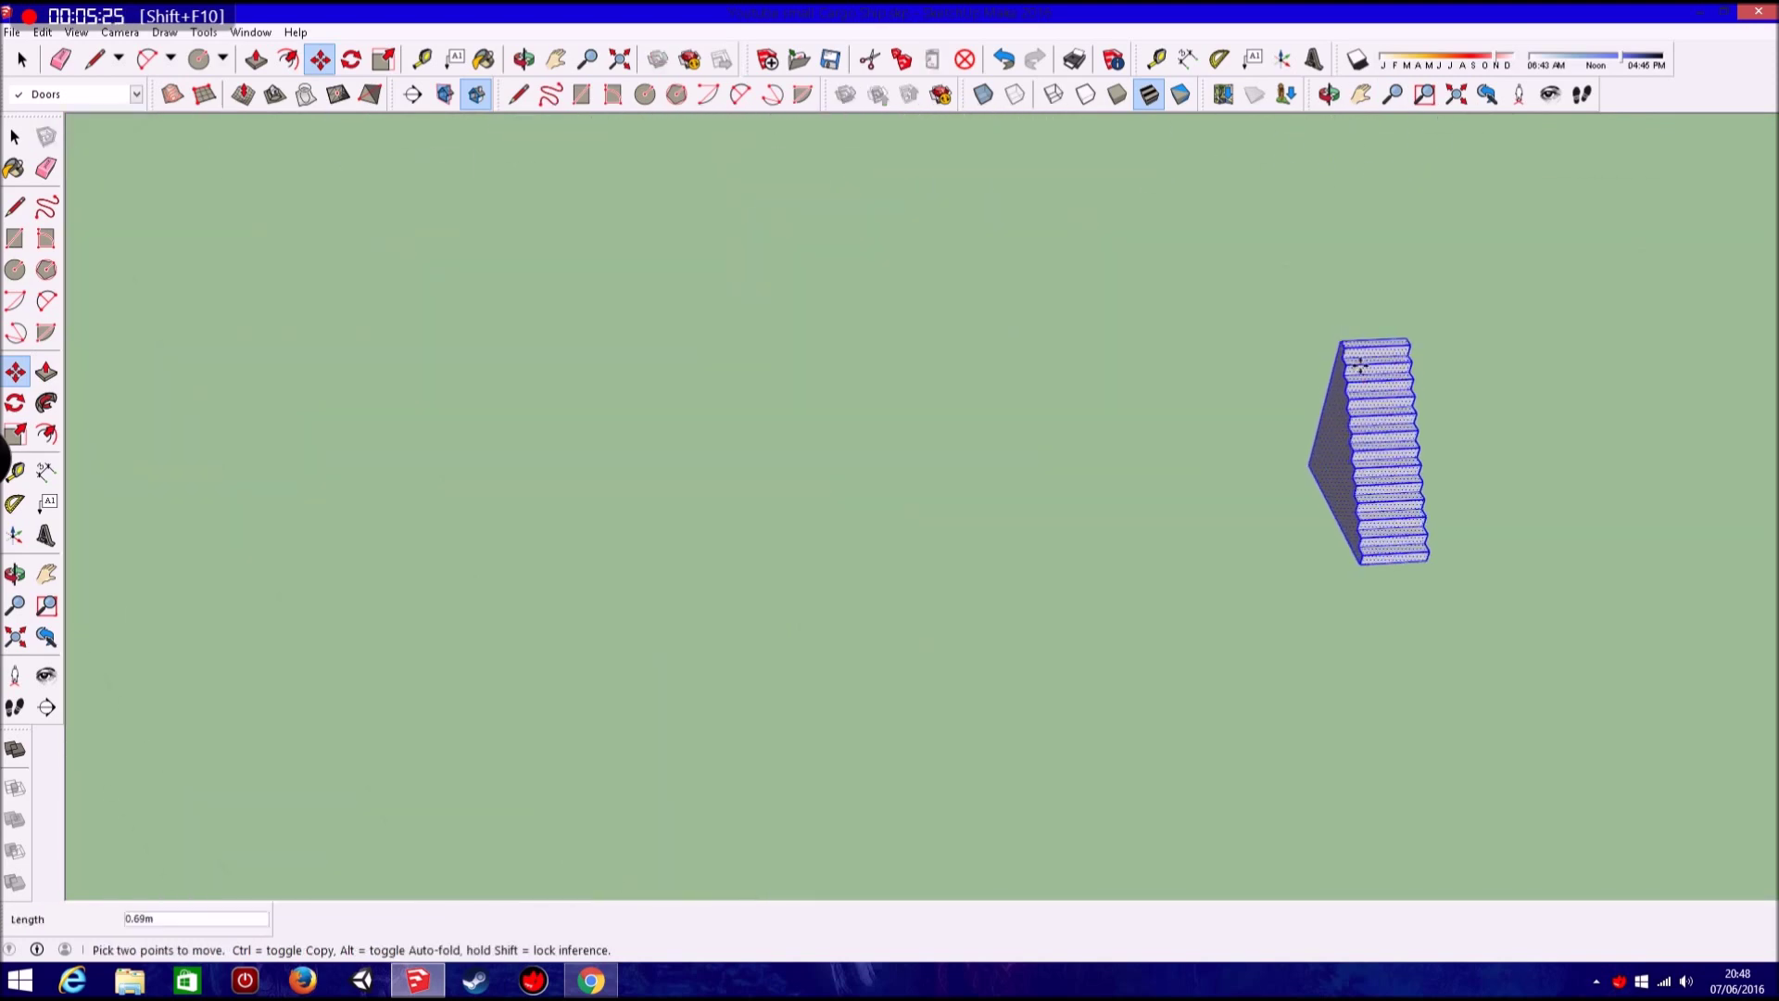
pyautogui.moveTo(1389, 398); pyautogui.dragTo(1470, 354, button='middle')
pyautogui.scroll(-2, 1353, 445)
pyautogui.scroll(-5, 1320, 417)
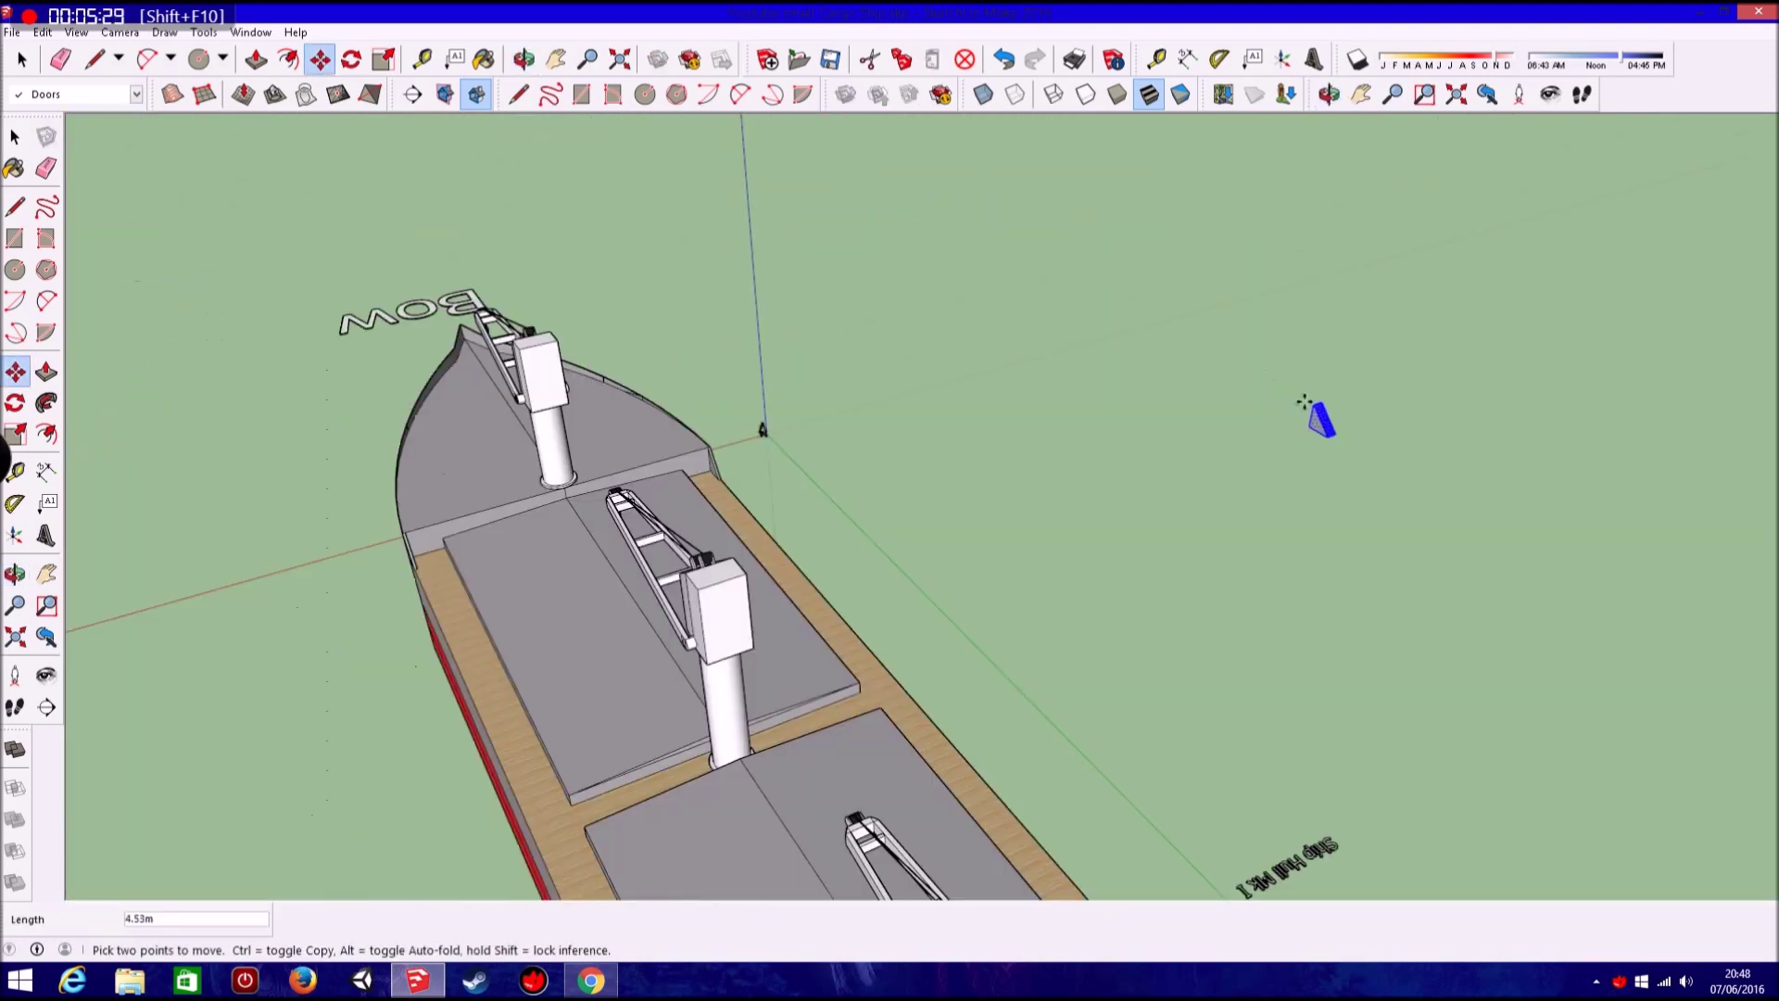
pyautogui.scroll(3, 393, 528)
pyautogui.scroll(4, 398, 538)
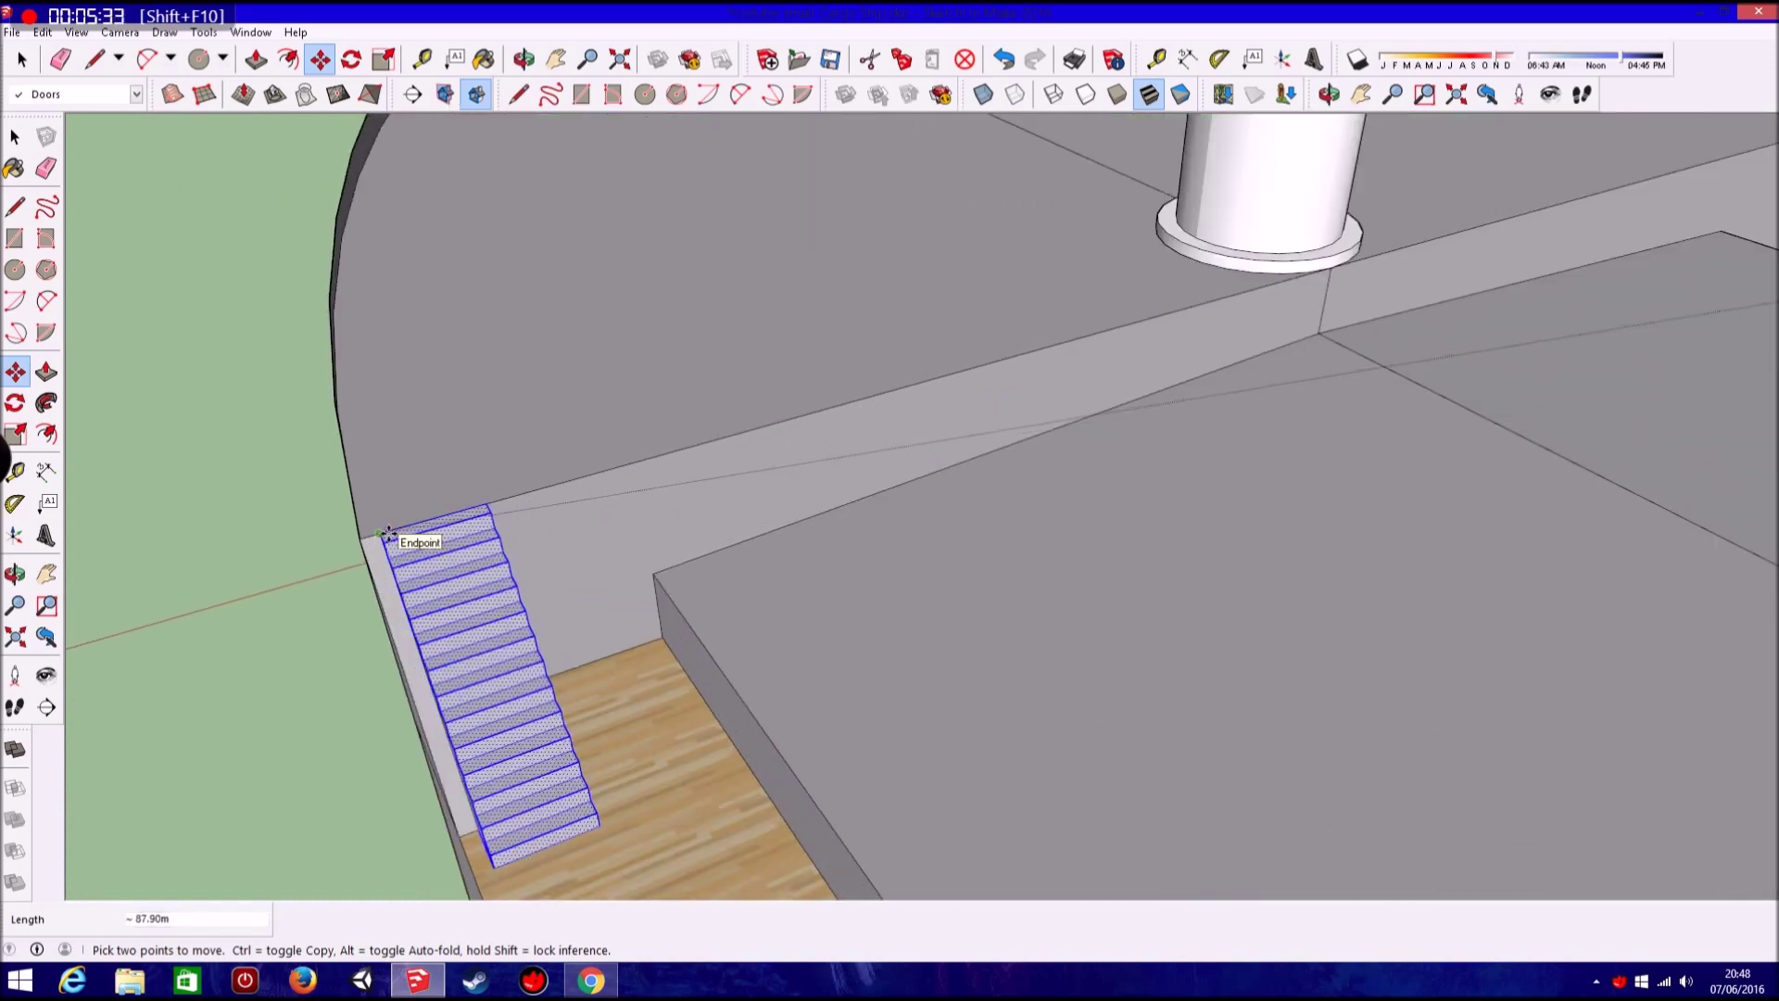
pyautogui.click(495, 529)
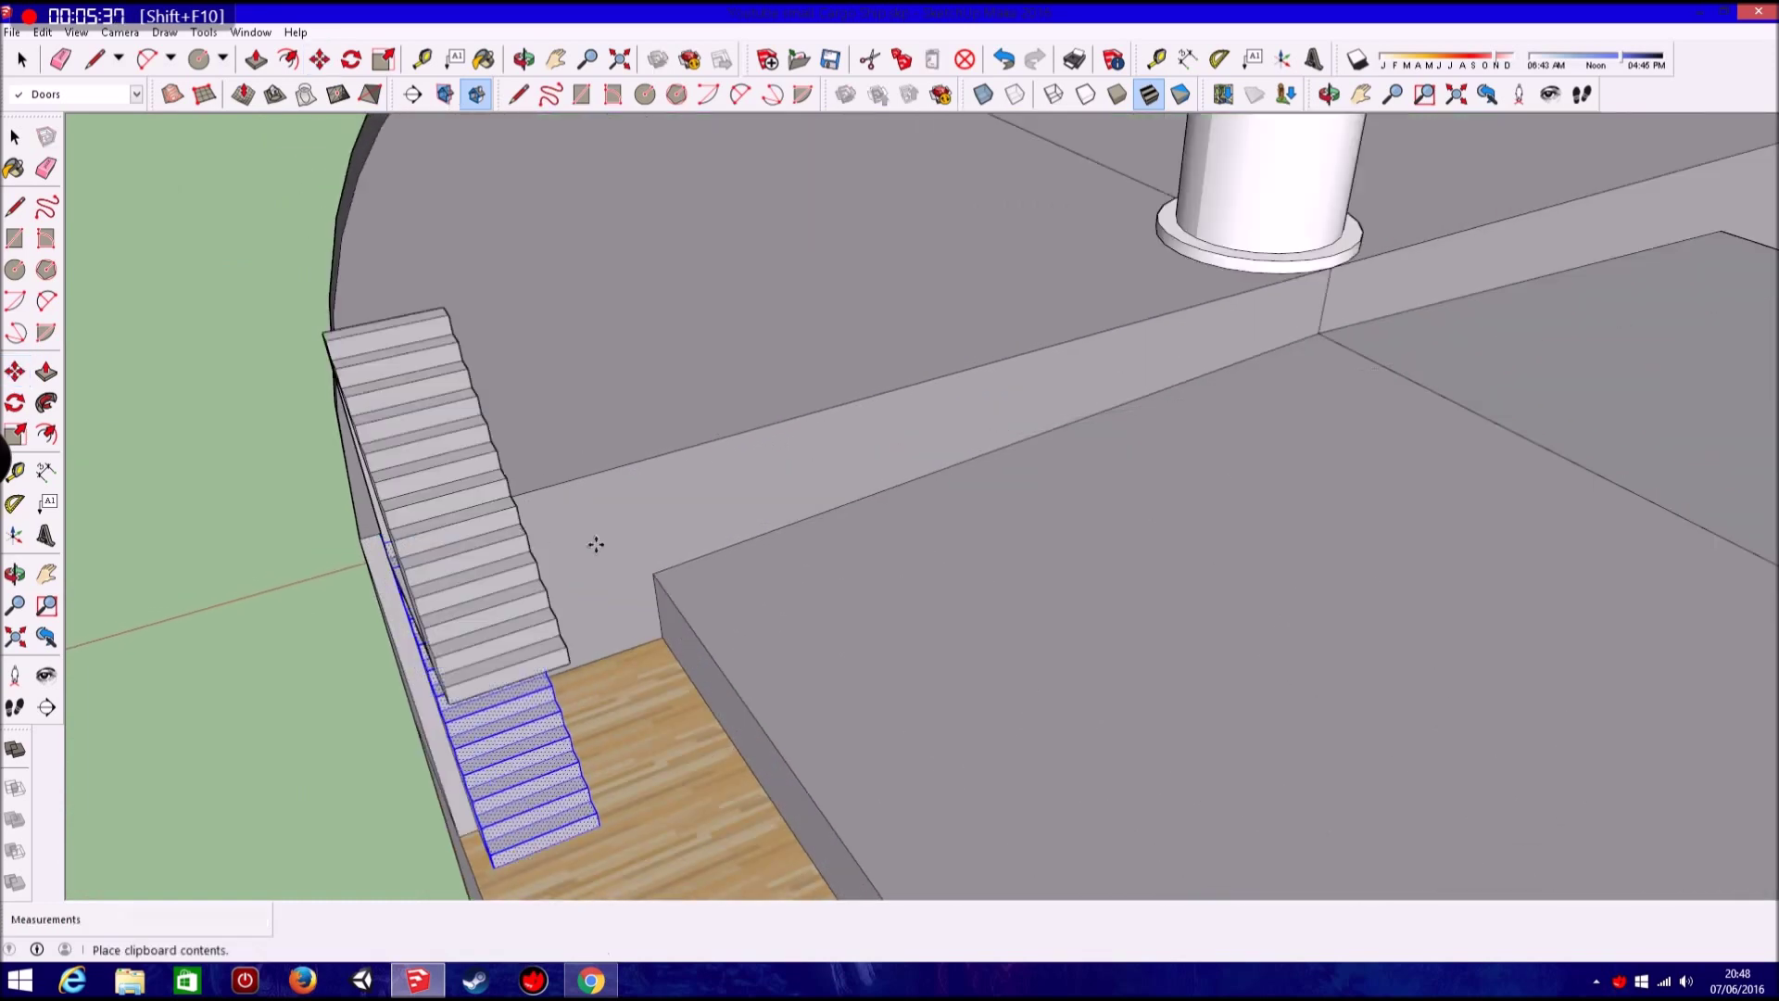
pyautogui.moveTo(495, 529); pyautogui.dragTo(1258, 638, button='middle')
# Paste a second staircase and move it into the opposite corner against the wall.
pyautogui.hotkey('ctrl', 'v')
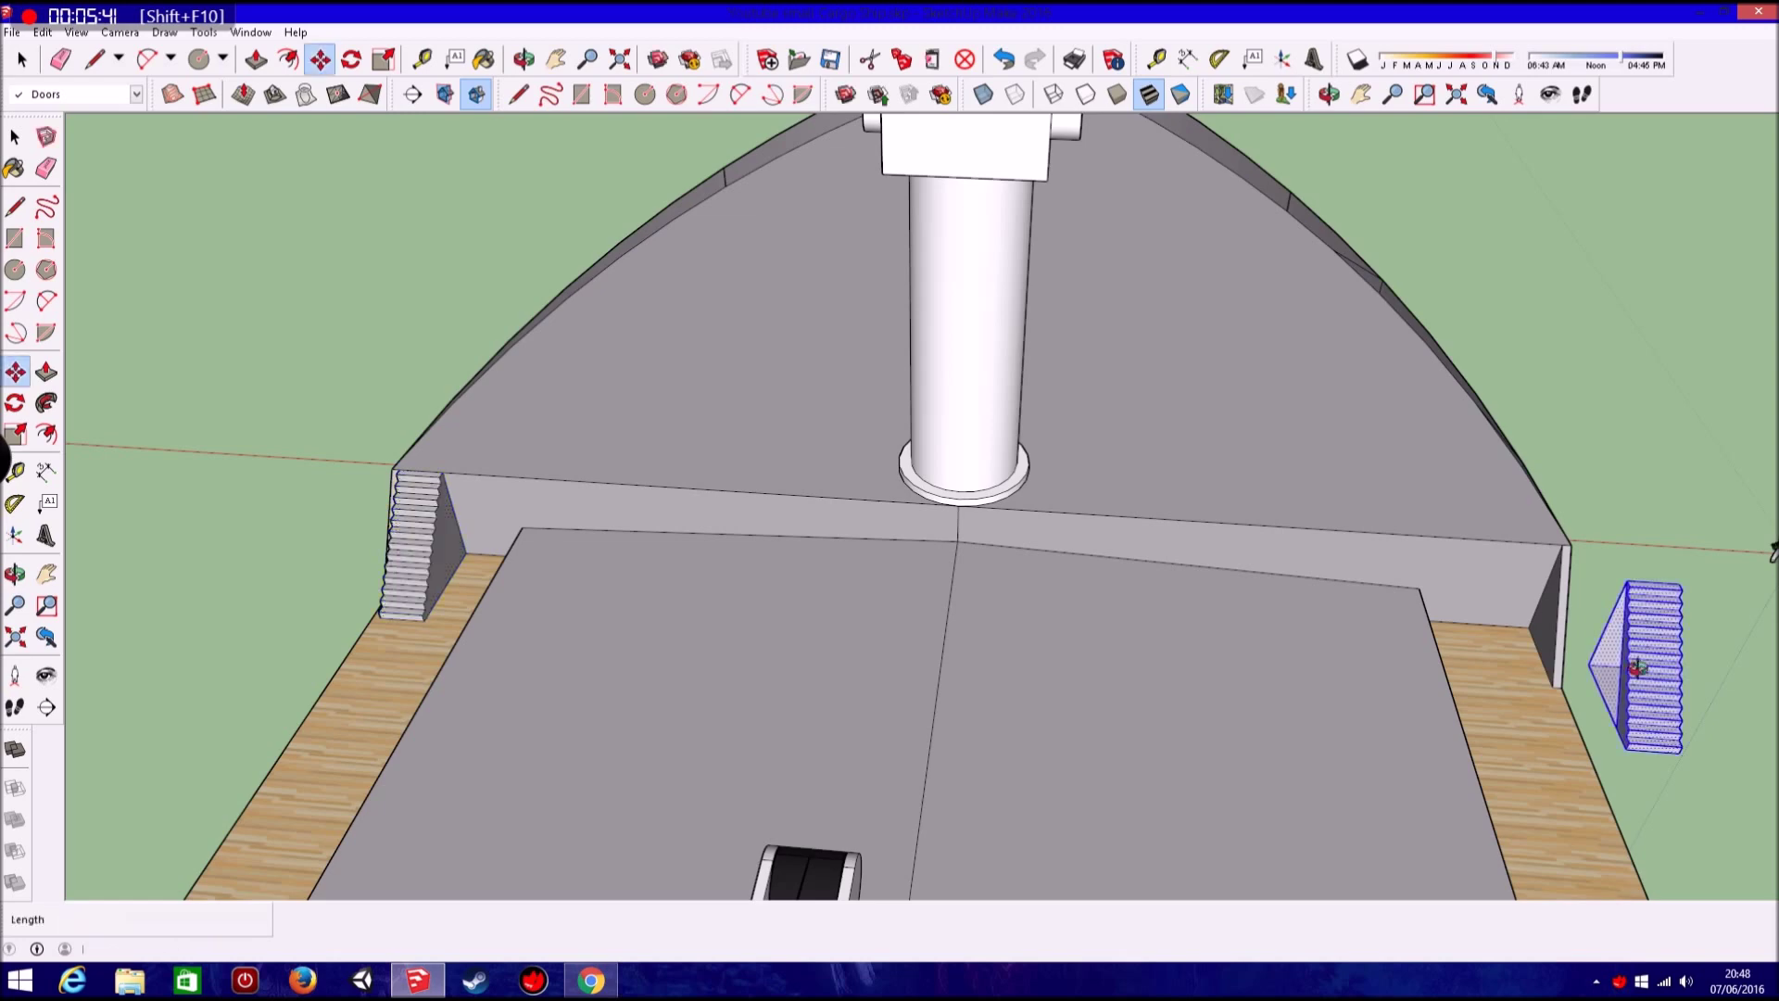
pyautogui.moveTo(1628, 683); pyautogui.dragTo(1437, 612, button='middle')
pyautogui.scroll(-3, 1437, 611)
pyautogui.scroll(1, 1443, 667)
pyautogui.click(1443, 667)
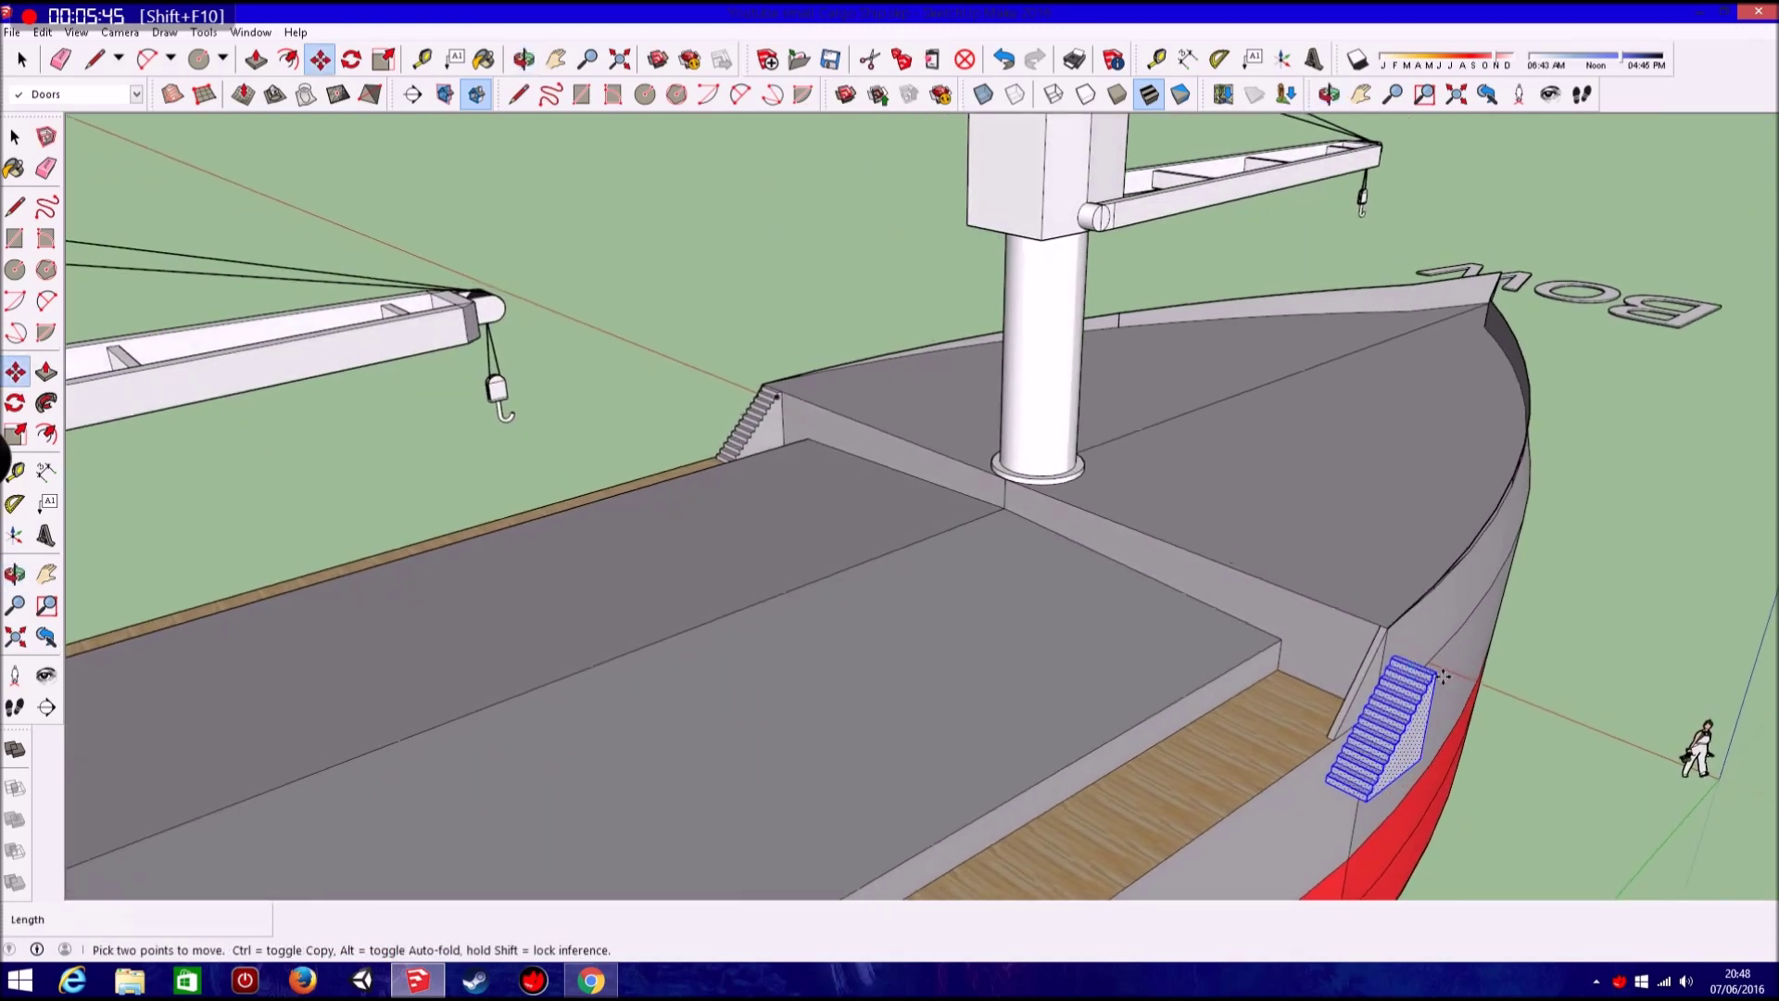
pyautogui.scroll(3, 1441, 669)
pyautogui.moveTo(1302, 648); pyautogui.dragTo(1325, 556, button='middle')
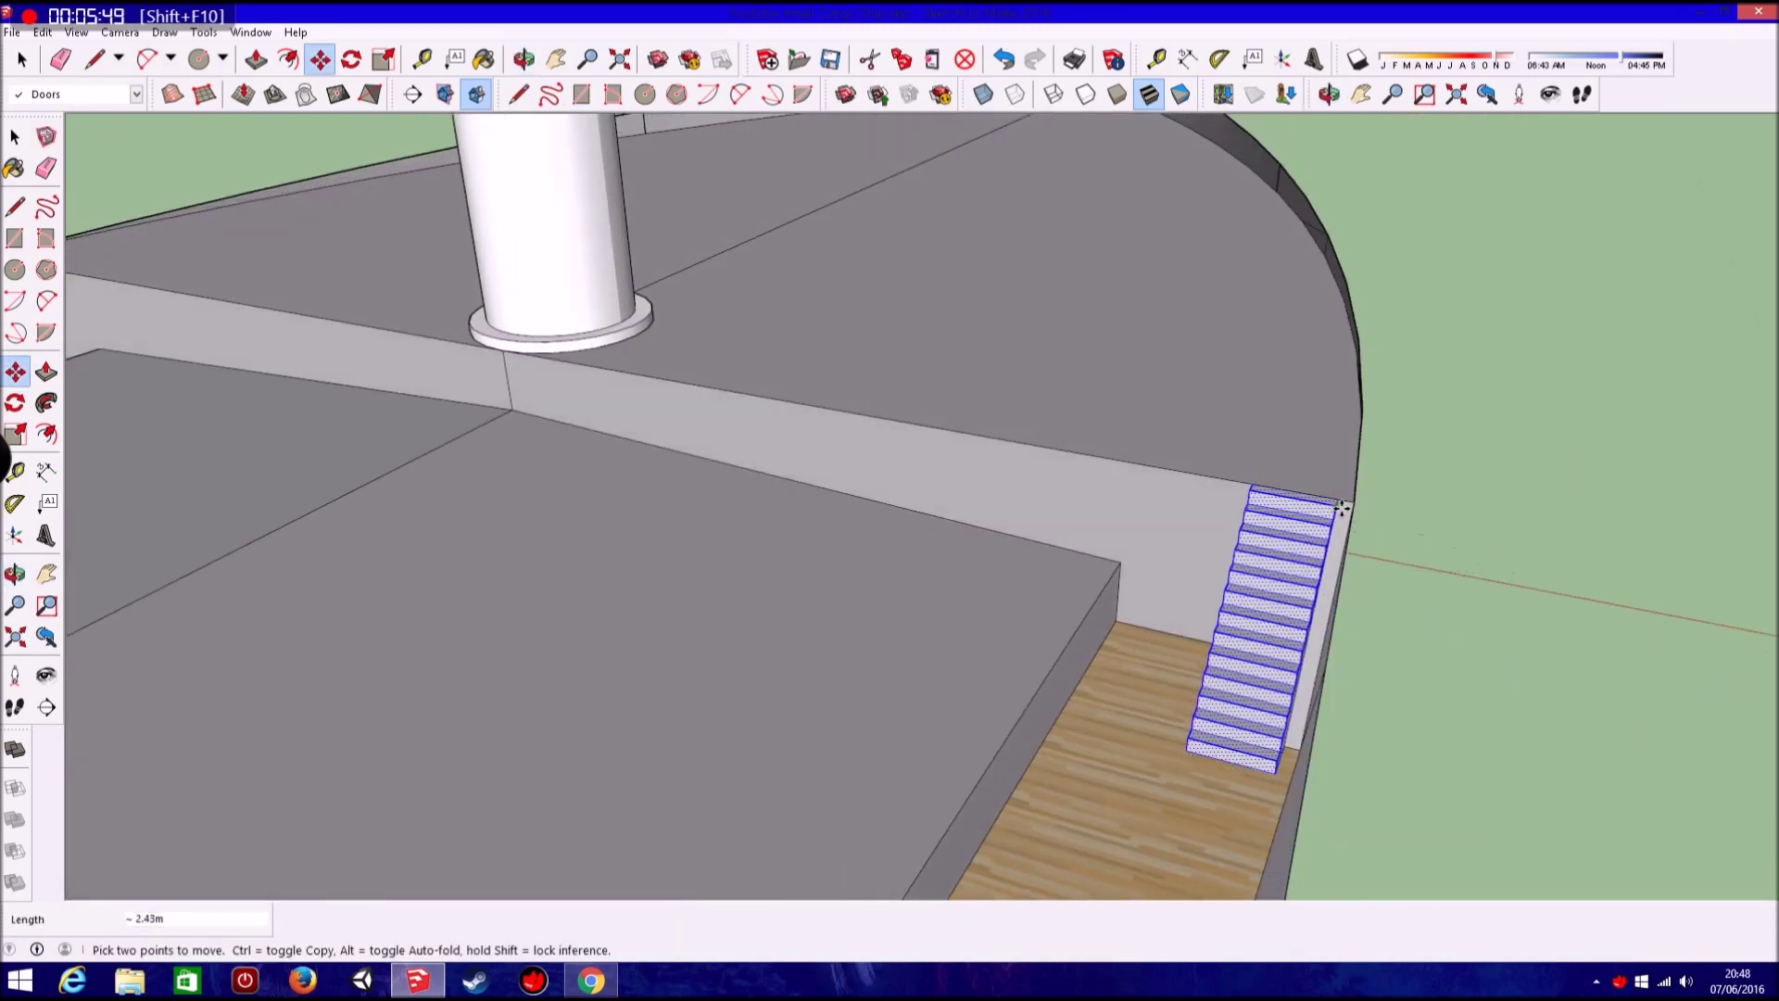
pyautogui.scroll(-2, 888, 376)
pyautogui.scroll(-2, 558, 118)
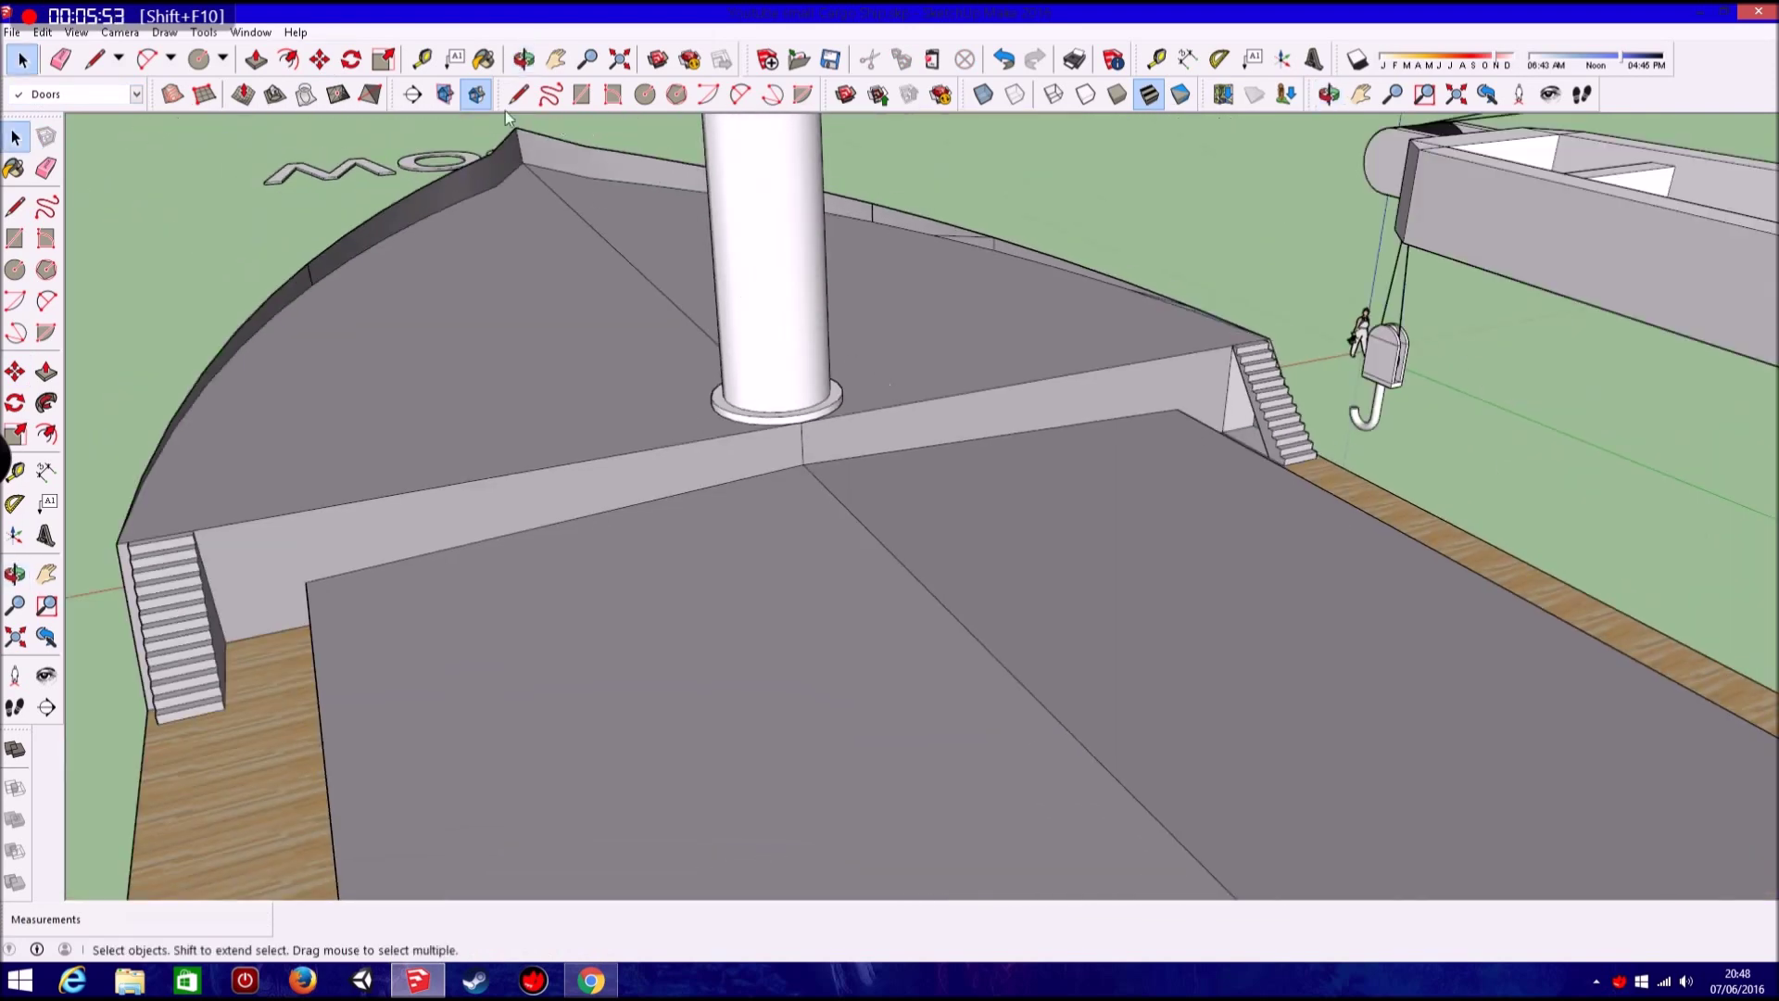
pyautogui.scroll(4, 1234, 357)
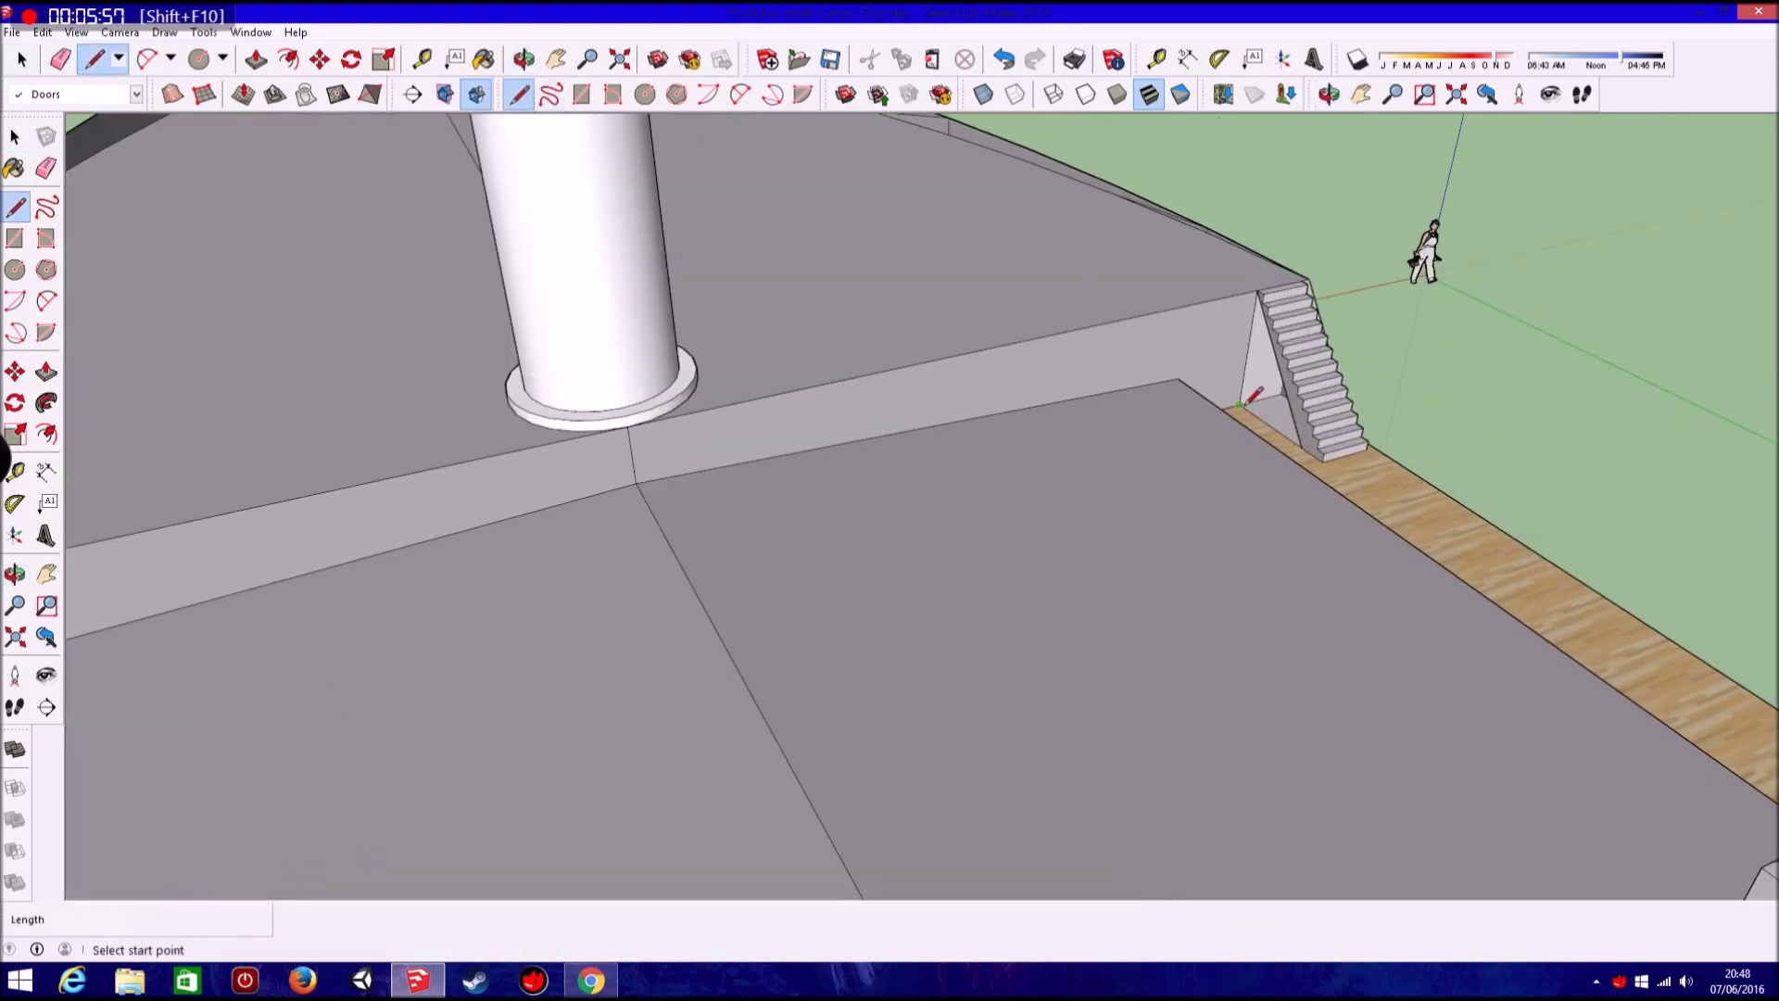
# Start Paint Bucket (B), move the materials tray aside, and view the whole ship.
pyautogui.press('b')
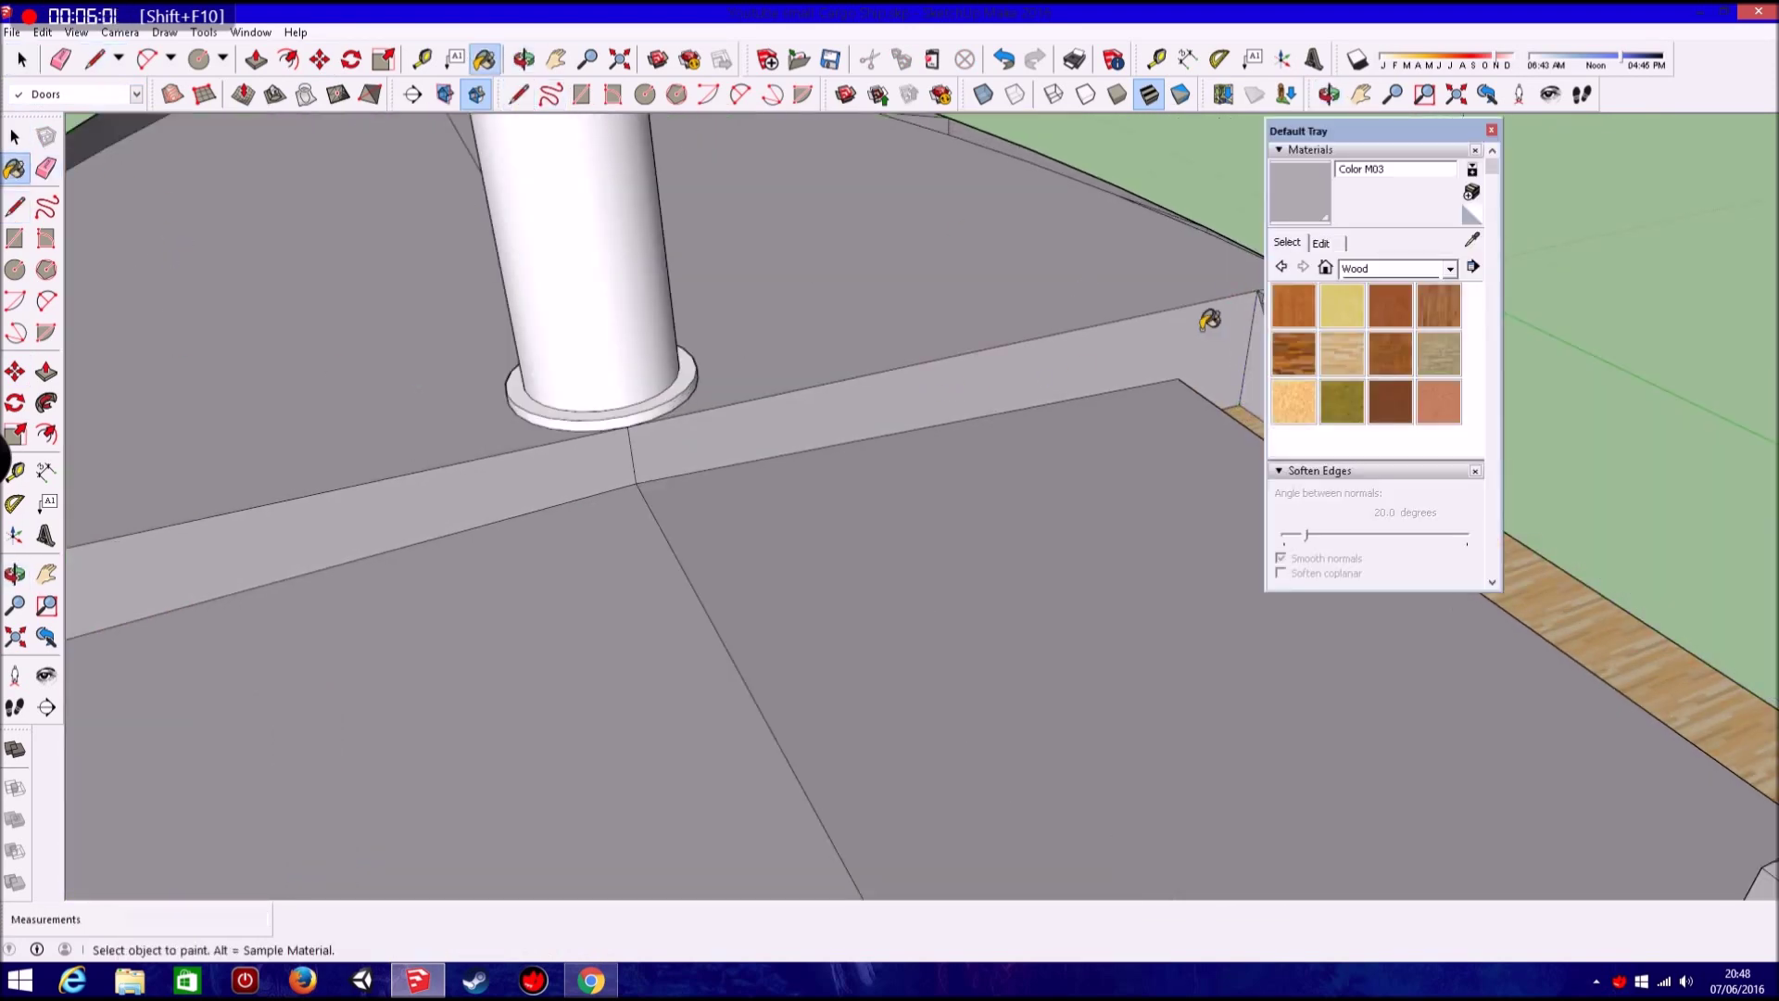
pyautogui.moveTo(1379, 138)
pyautogui.mouseDown()
pyautogui.moveTo(1002, 152)
pyautogui.moveTo(1599, 176)
pyautogui.mouseUp()
pyautogui.moveTo(1306, 406)
pyautogui.mouseDown(button='middle')
pyautogui.moveTo(1303, 568)
pyautogui.moveTo(615, 528)
pyautogui.moveTo(772, 404)
pyautogui.moveTo(695, 520)
pyautogui.mouseUp(button='middle')
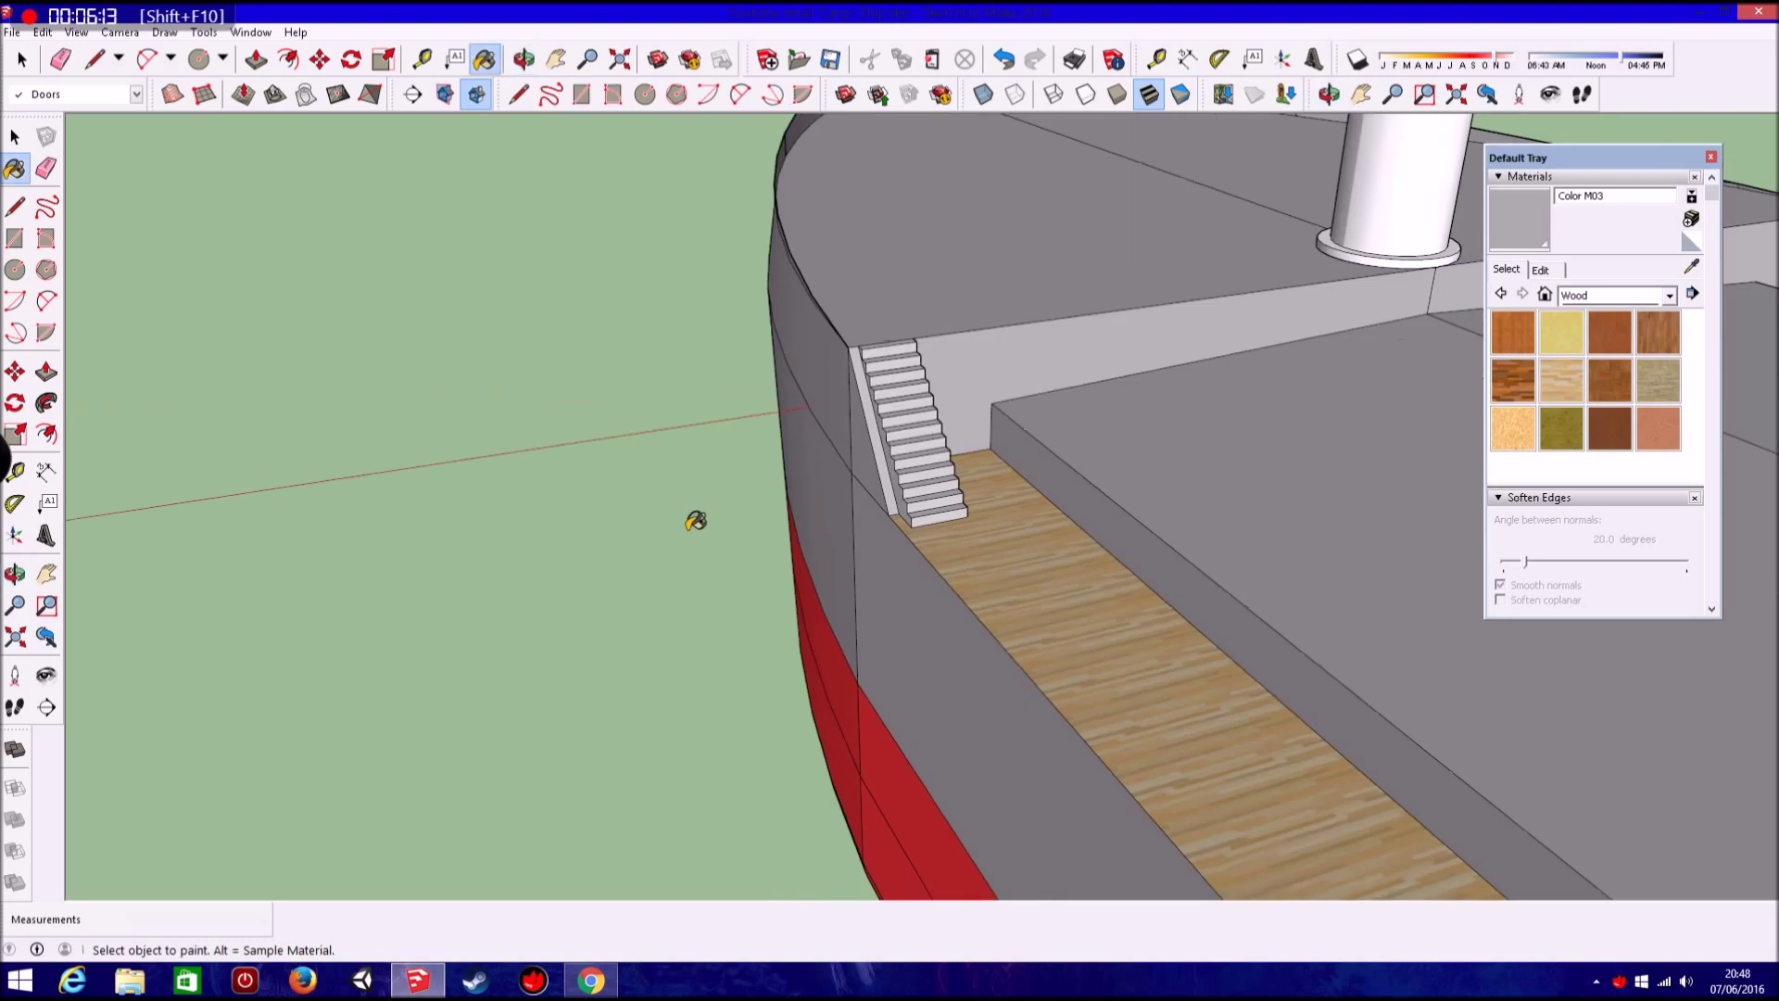
pyautogui.moveTo(786, 461); pyautogui.dragTo(1338, 519, button='middle')
pyautogui.scroll(-10, 1338, 520)
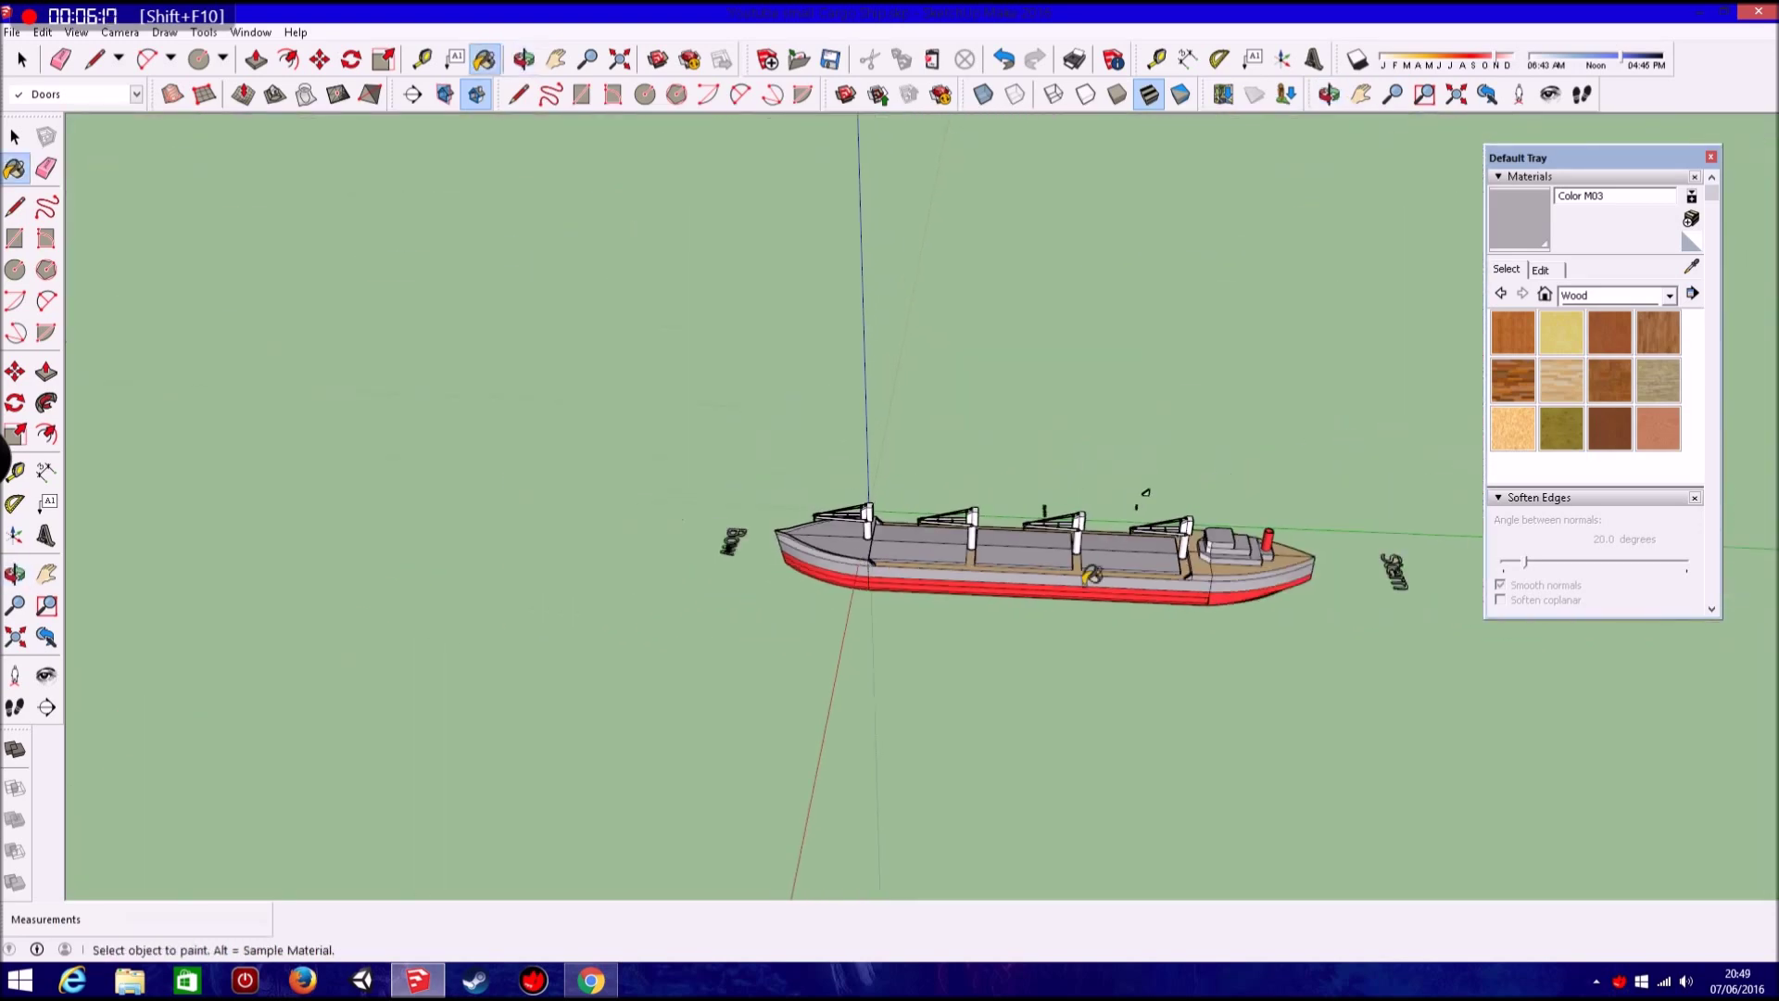
pyautogui.scroll(5, 1339, 524)
pyautogui.scroll(3, 1163, 448)
# Zoom in for a frontal look at the stairs by the superstructure, with Paint Bucket active.
pyautogui.moveTo(887, 572); pyautogui.dragTo(1001, 550, button='middle')
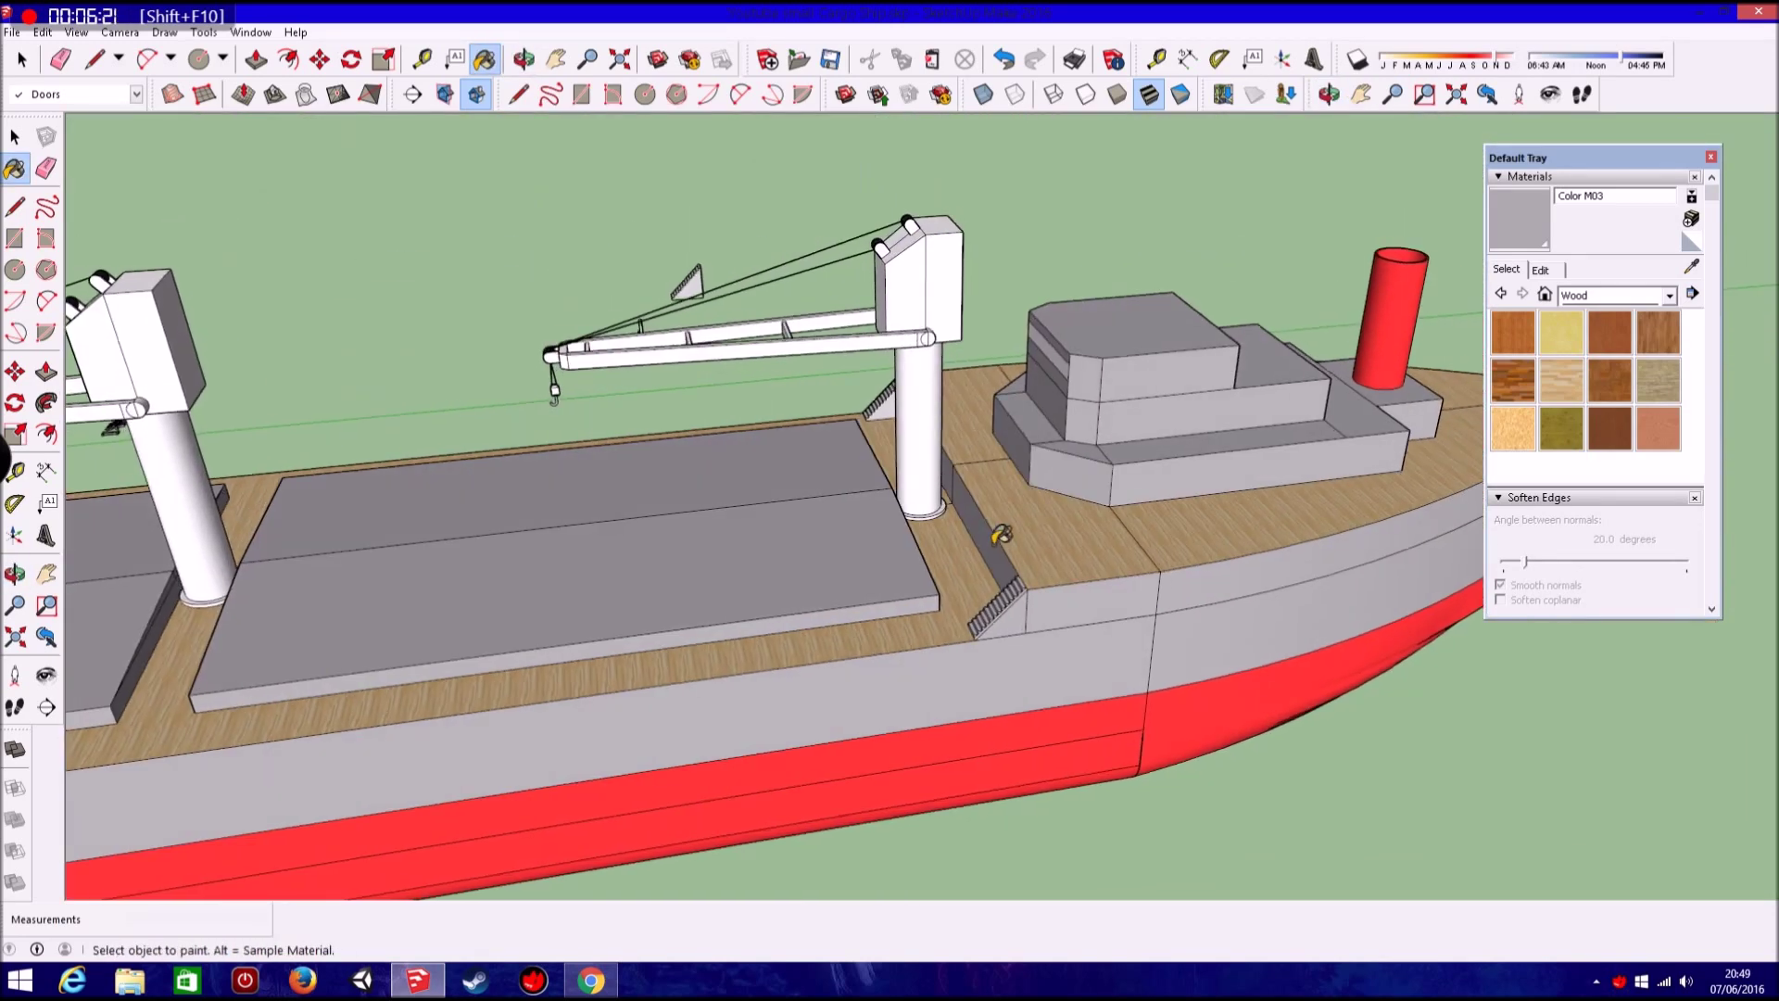
pyautogui.scroll(3, 1147, 528)
pyautogui.scroll(3, 1192, 503)
pyautogui.scroll(3, 1192, 503)
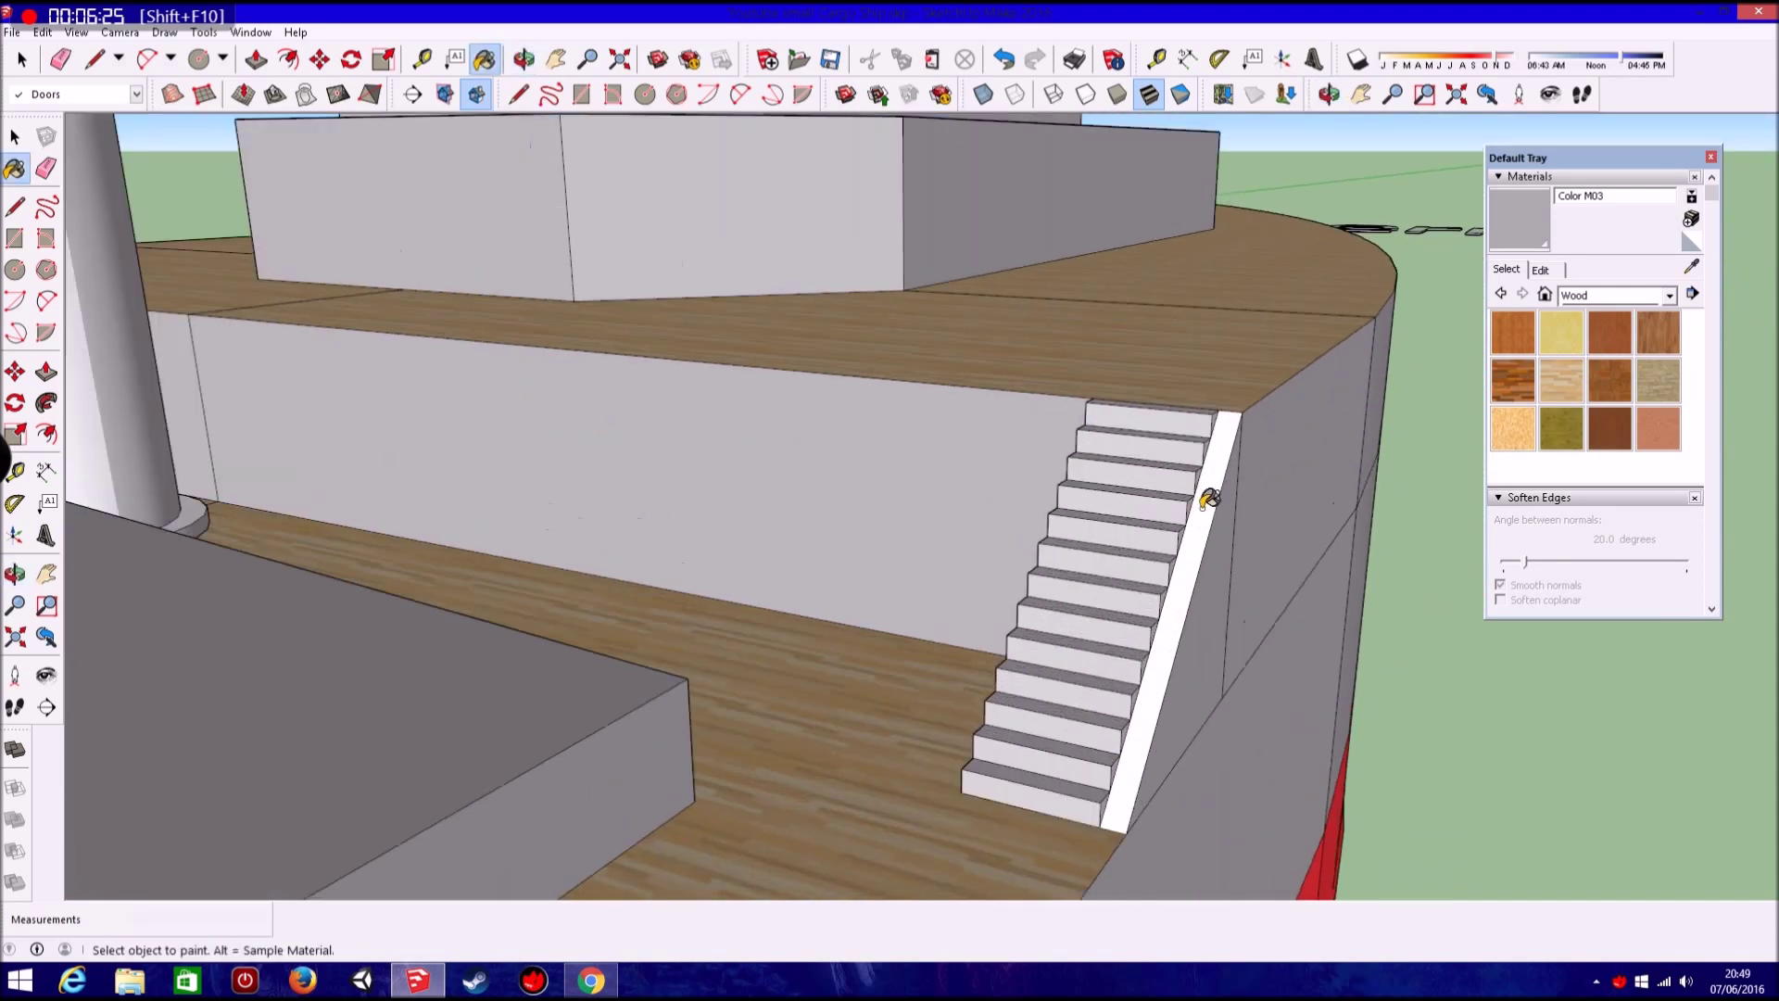
pyautogui.moveTo(1202, 496); pyautogui.dragTo(1111, 532, button='middle')
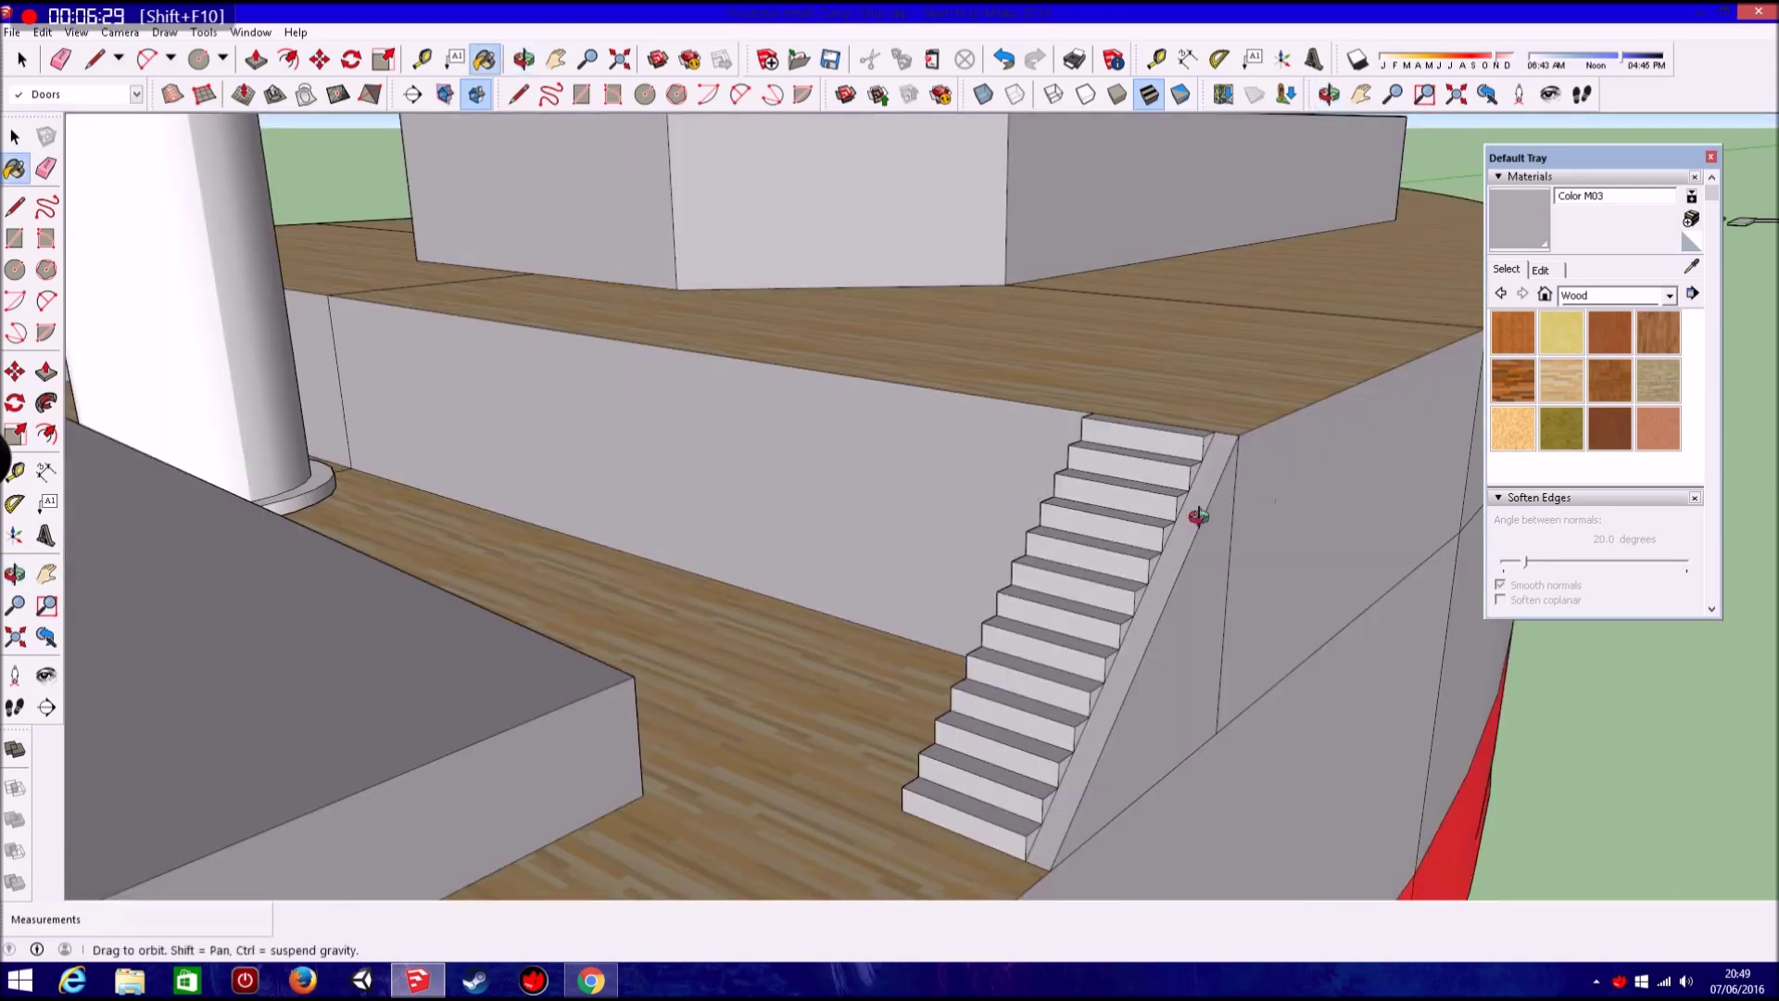
pyautogui.press('b')
# Orbit around the red hull, crane and funnel, then look down the ship with Paint Bucket ready.
pyautogui.moveTo(769, 545)
pyautogui.mouseDown(button='middle')
pyautogui.moveTo(614, 348)
pyautogui.moveTo(603, 417)
pyautogui.mouseUp(button='middle')
pyautogui.scroll(-5, 649, 390)
pyautogui.press('o')
pyautogui.moveTo(1005, 310)
pyautogui.mouseDown()
pyautogui.moveTo(556, 334)
pyautogui.moveTo(429, 320)
pyautogui.moveTo(481, 426)
pyautogui.mouseUp()
pyautogui.scroll(-3, 568, 350)
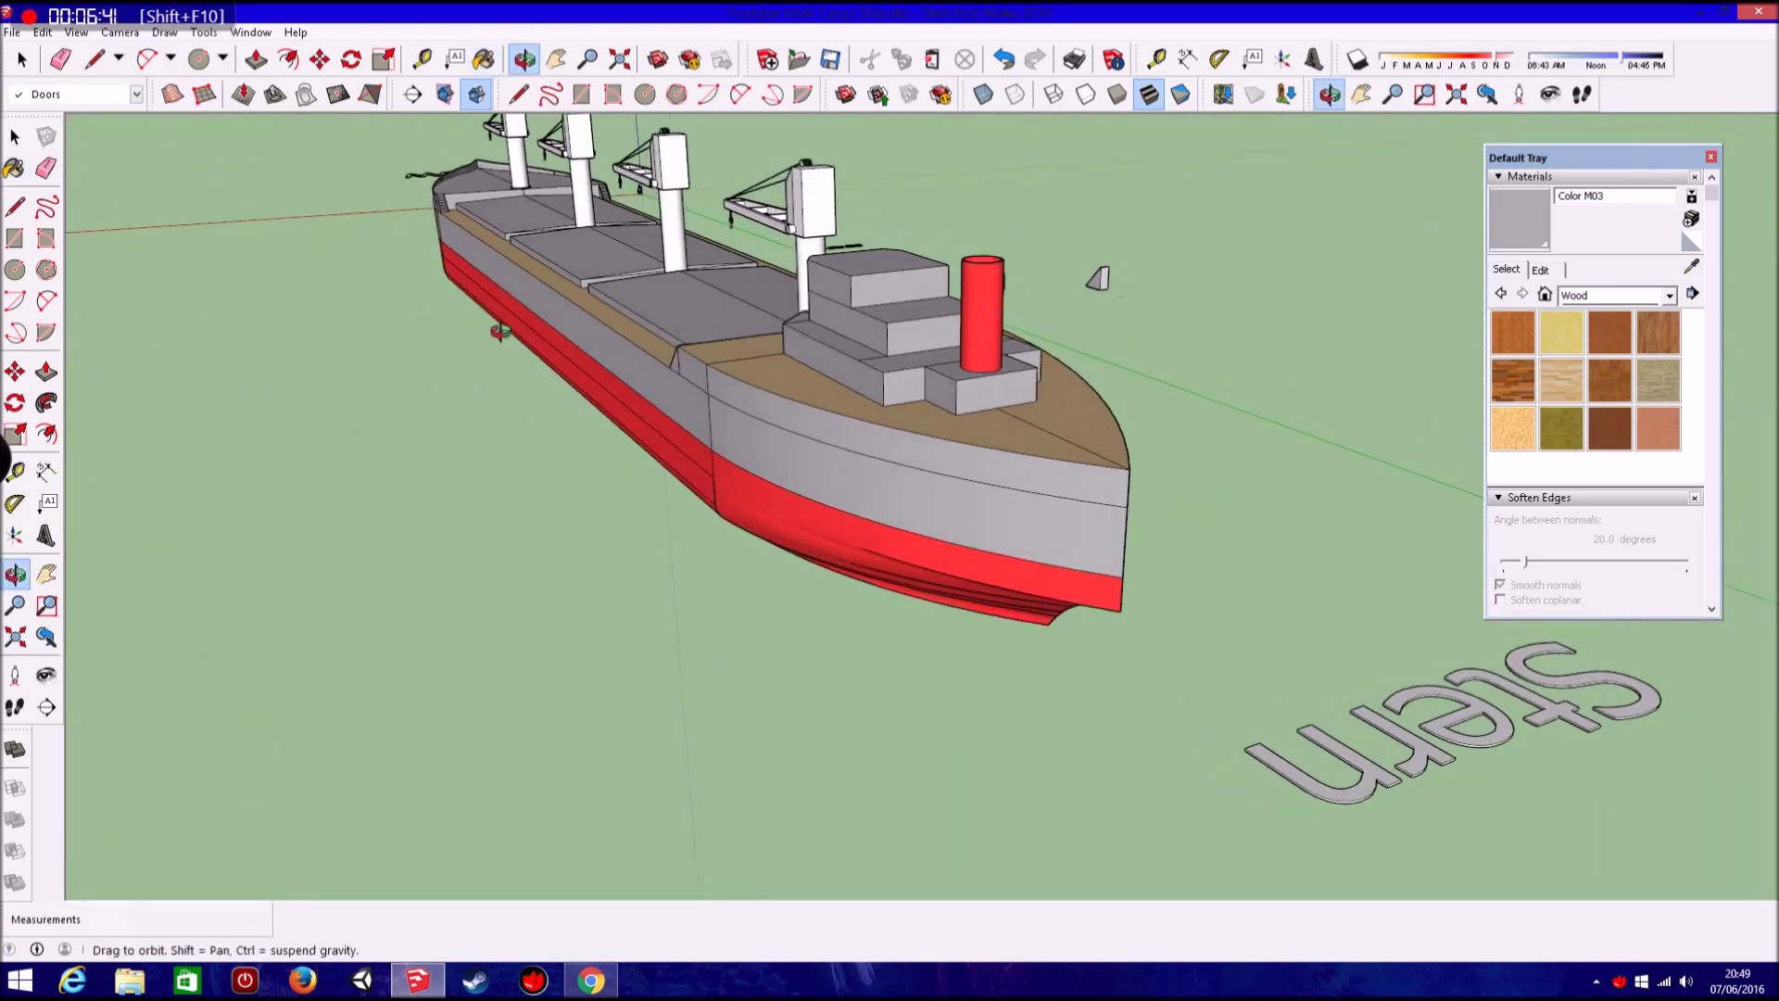
pyautogui.scroll(5, 1302, 401)
pyautogui.moveTo(1302, 401)
pyautogui.mouseDown()
pyautogui.moveTo(1239, 470)
pyautogui.moveTo(1163, 465)
pyautogui.mouseUp()
pyautogui.press('b')
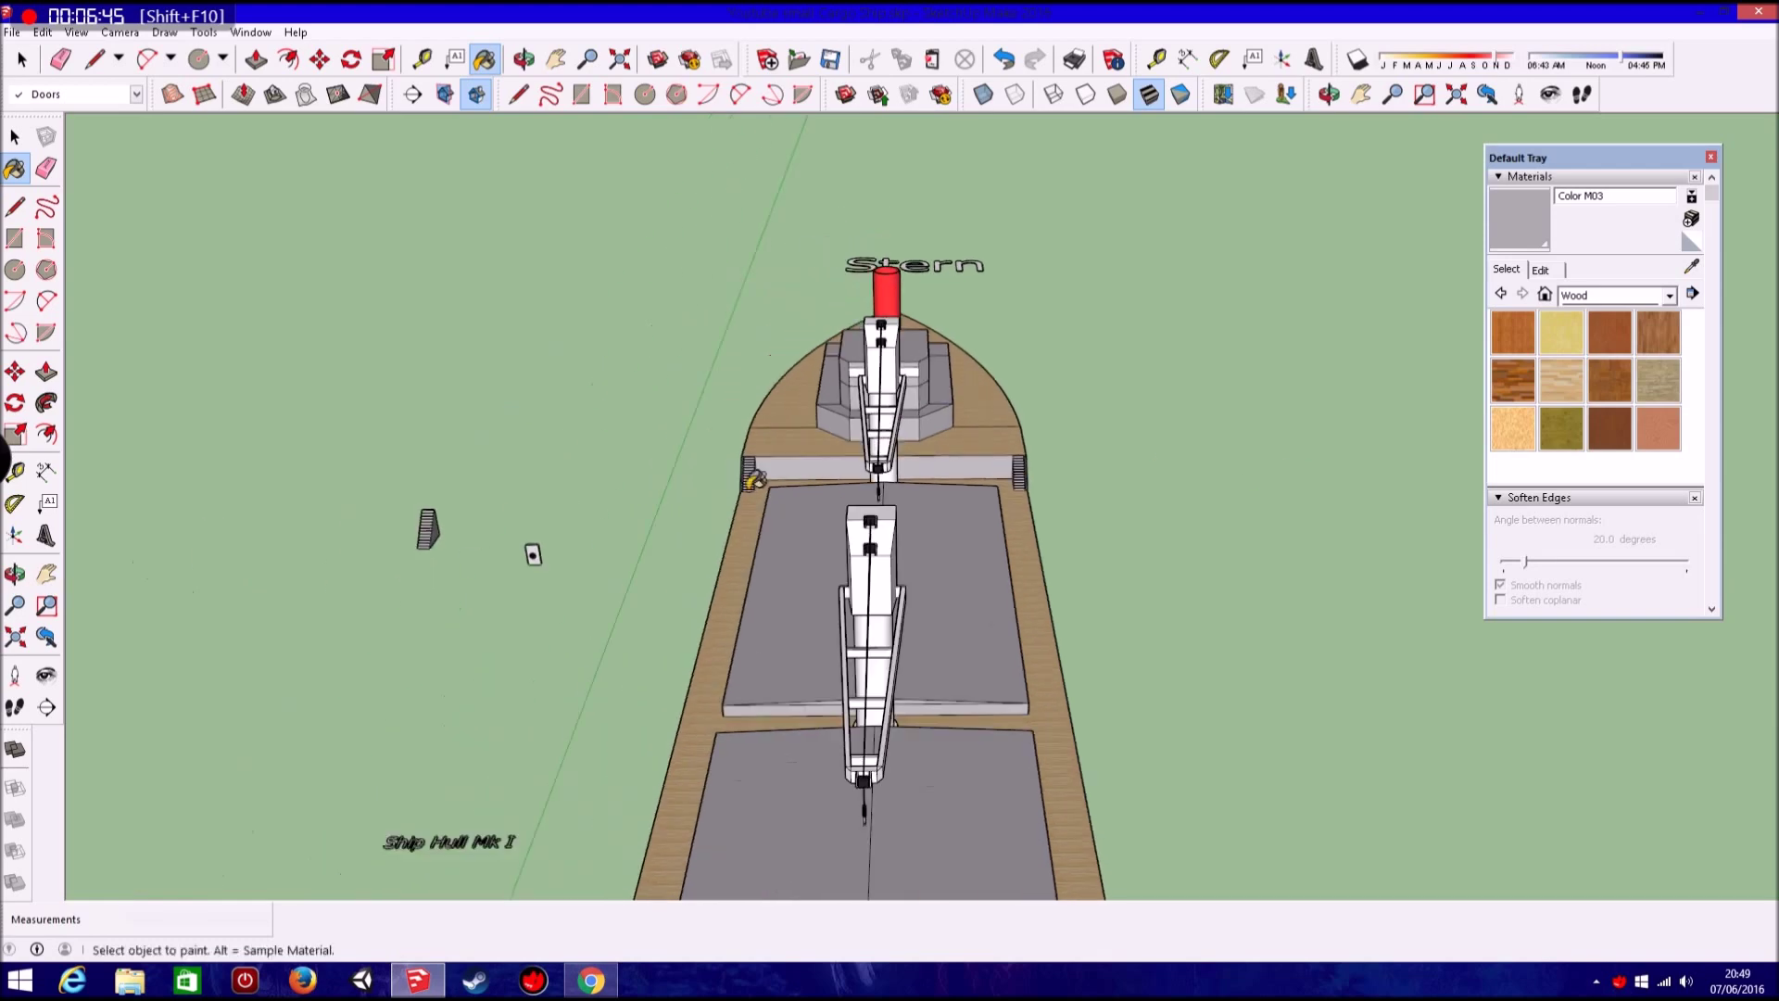
pyautogui.moveTo(1163, 464); pyautogui.dragTo(1485, 197, button='middle')
# Close the materials tray and Move-copy the small door to sit beside the original.
pyautogui.click(1712, 158)
pyautogui.press('space')
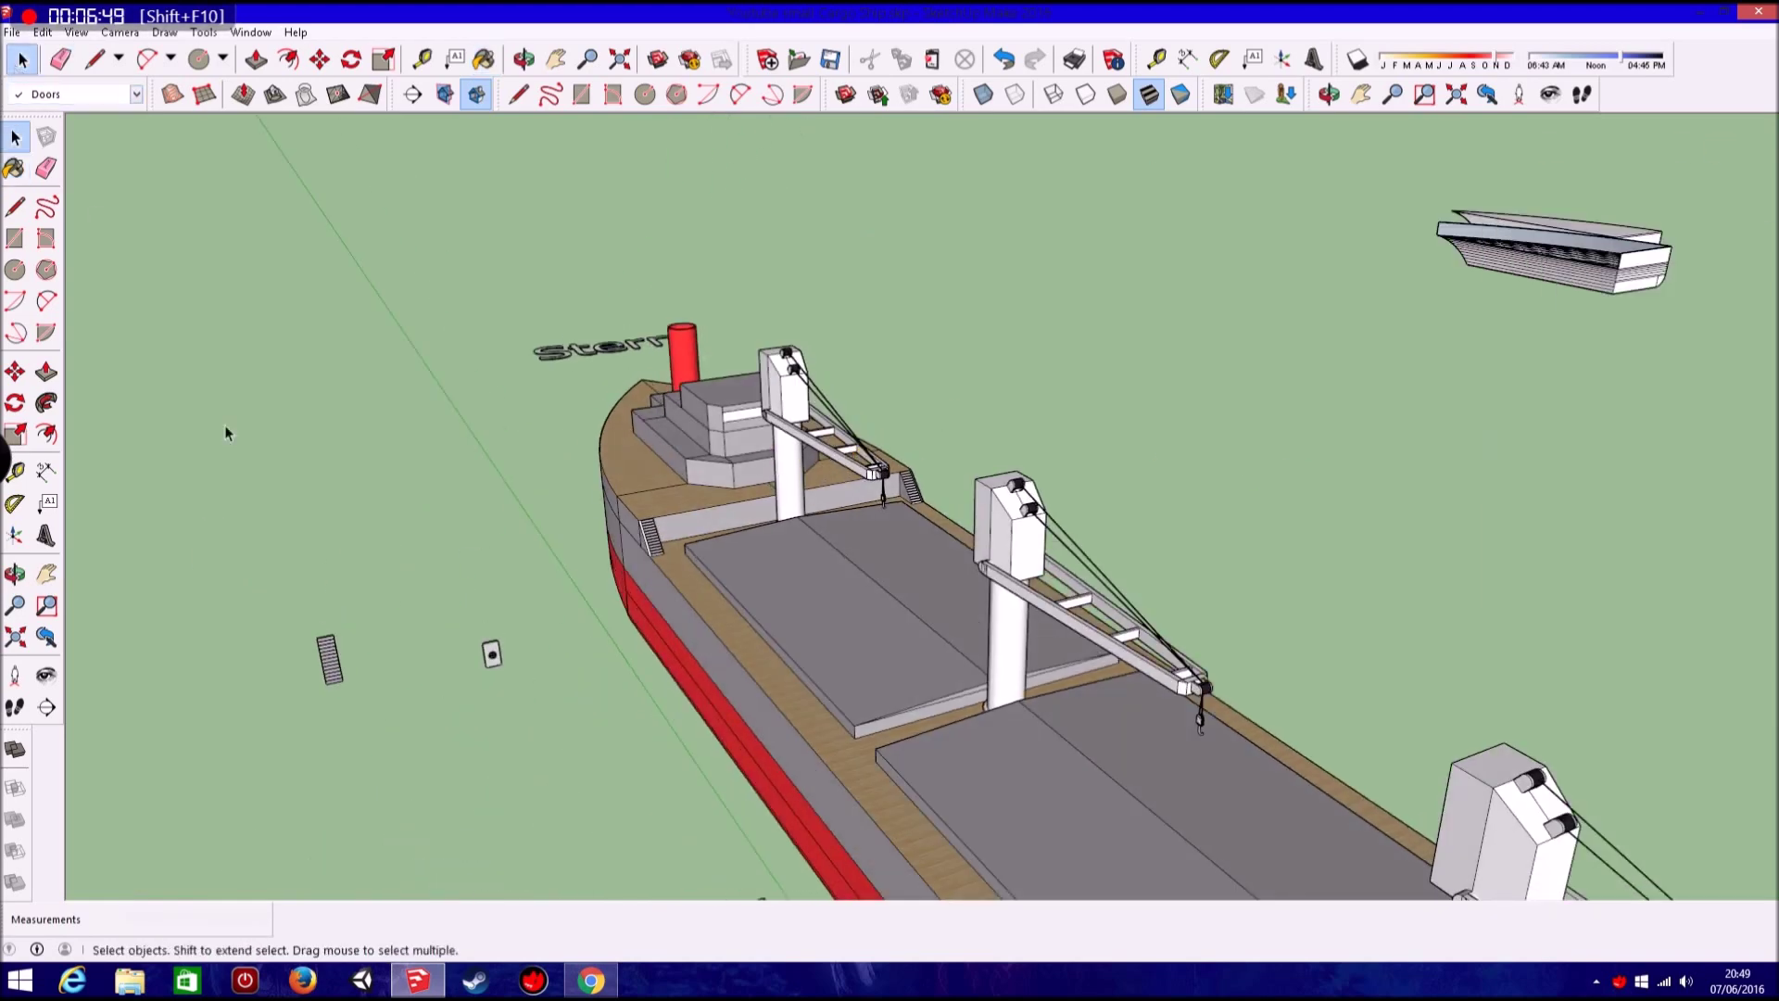
pyautogui.click(492, 654)
pyautogui.scroll(3, 500, 654)
pyautogui.scroll(3, 506, 647)
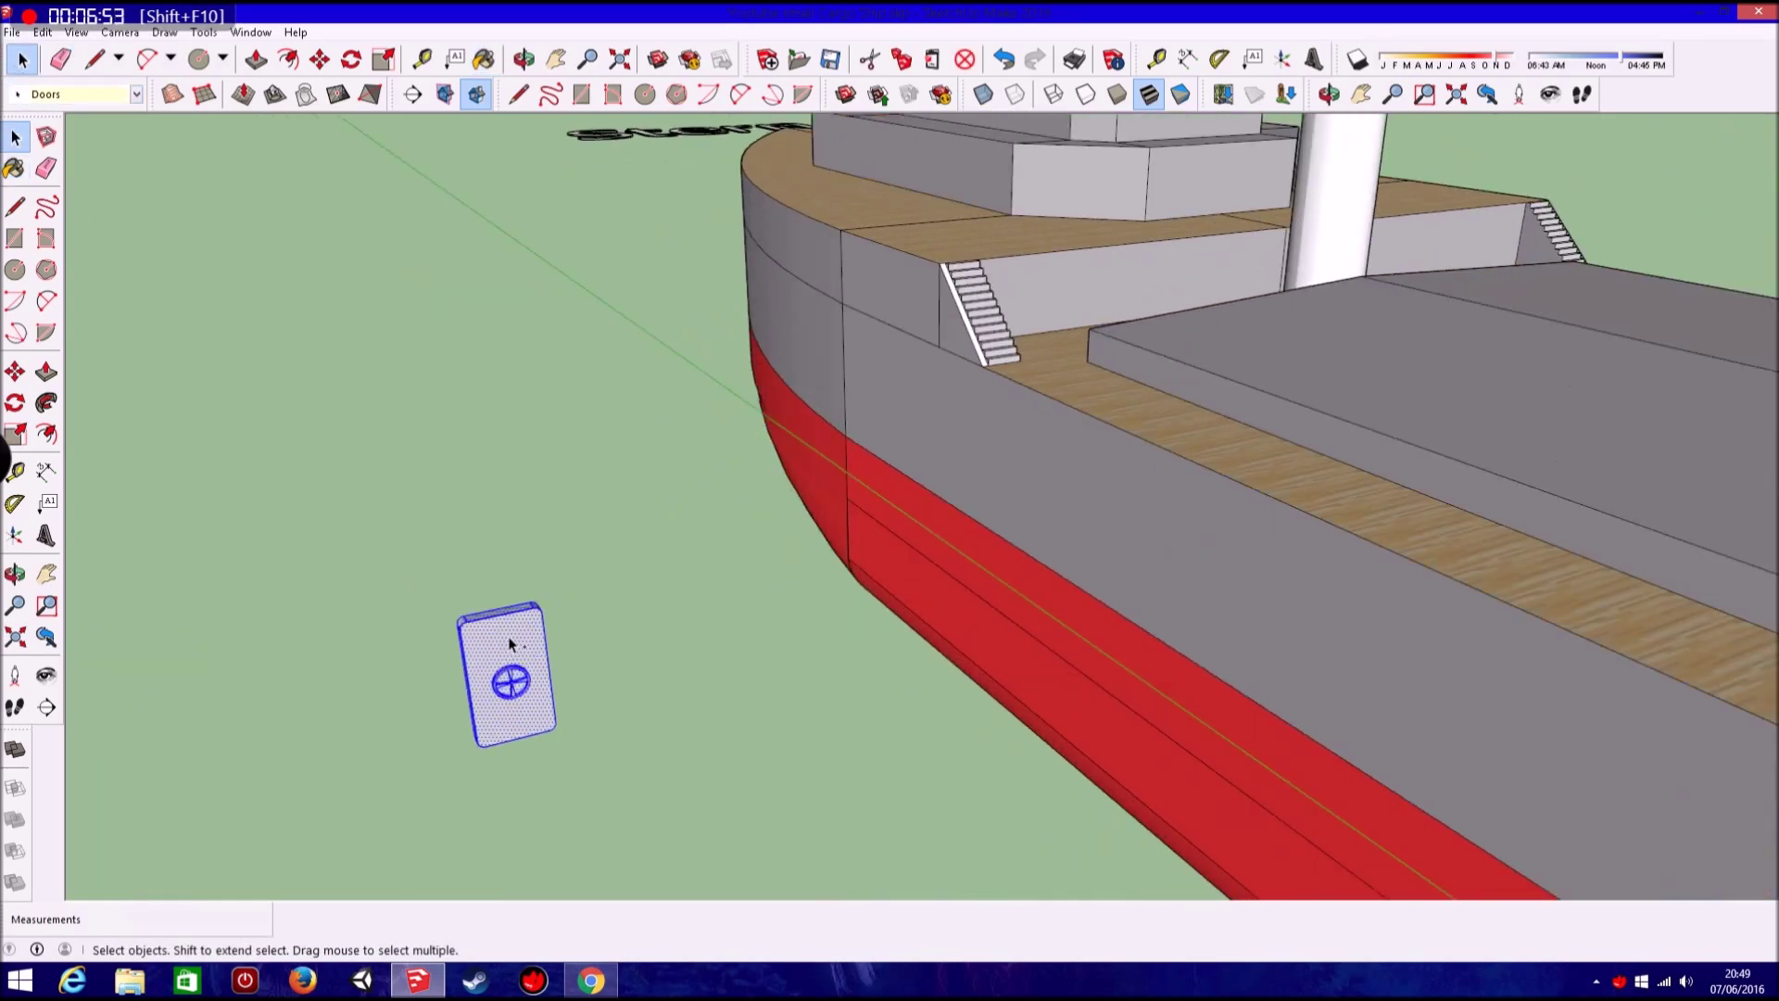
pyautogui.press('m')
pyautogui.keyDown('ctrl'); pyautogui.click(501, 609); pyautogui.keyUp('ctrl')
pyautogui.click(737, 557)
pyautogui.click(735, 514)
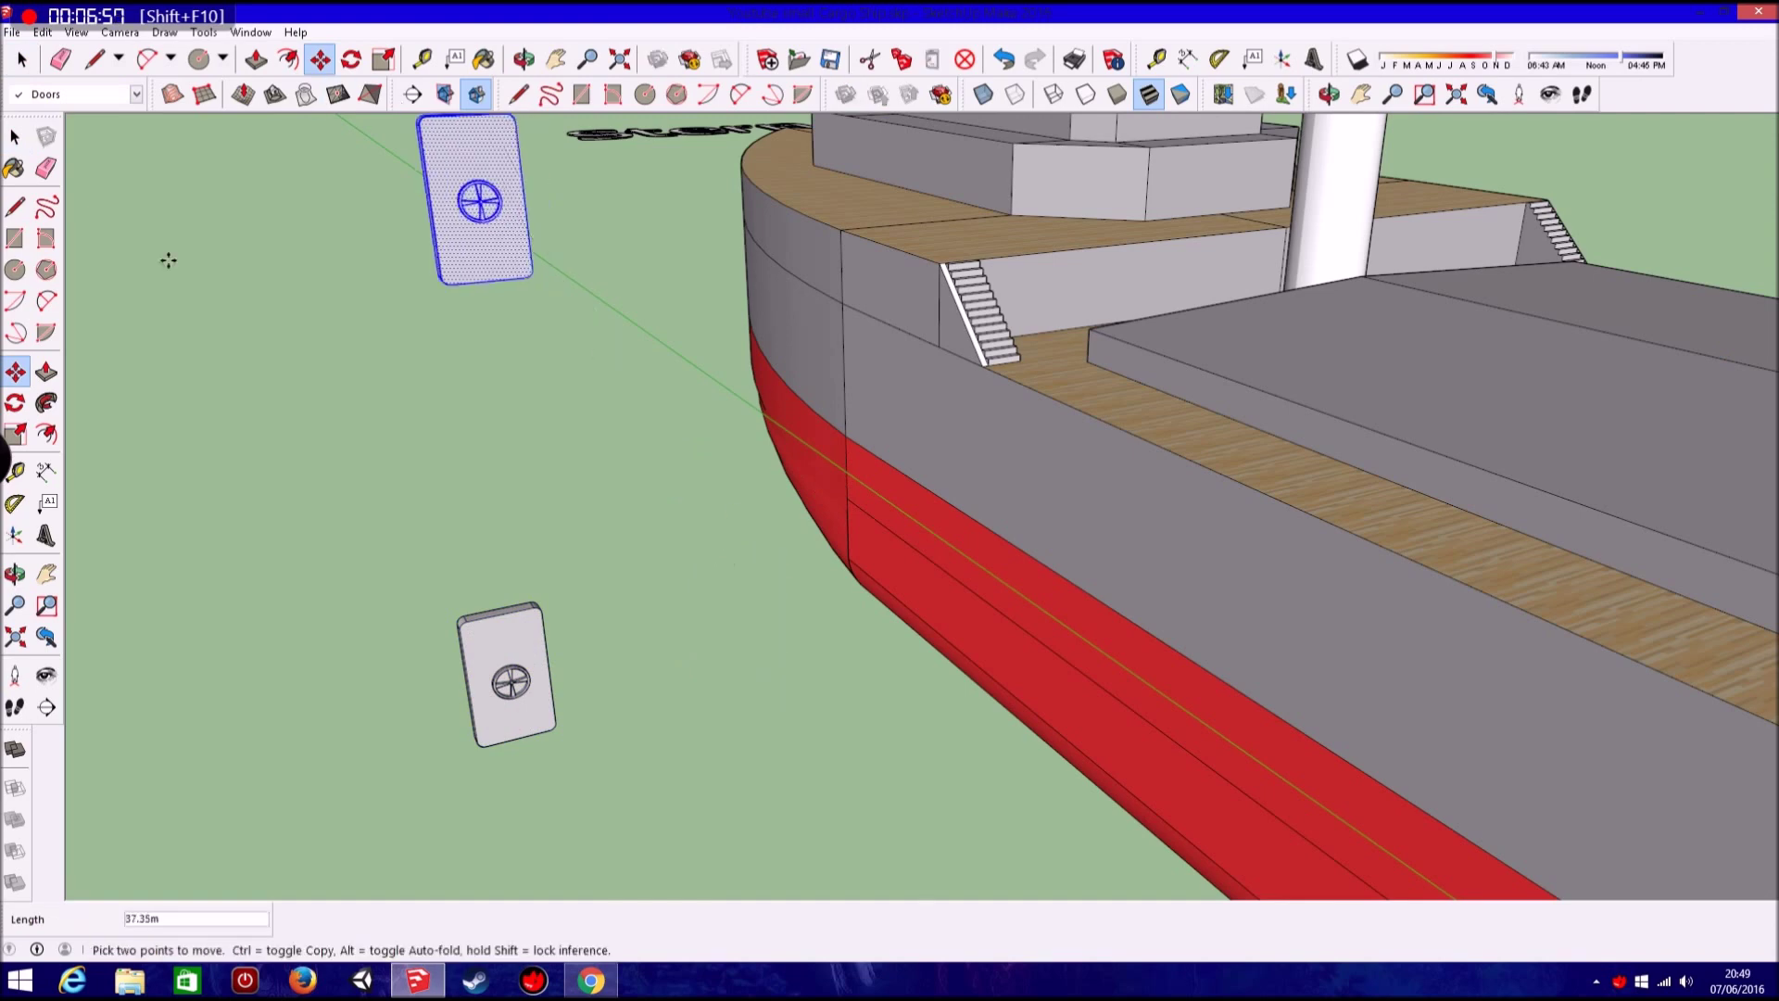
# Turn View > Face Style > X-ray on, then off again.
pyautogui.moveTo(791, 723)
pyautogui.mouseDown(button='middle')
pyautogui.moveTo(1164, 782)
pyautogui.moveTo(1614, 548)
pyautogui.moveTo(917, 698)
pyautogui.moveTo(987, 533)
pyautogui.mouseUp(button='middle')
pyautogui.scroll(3, 987, 534)
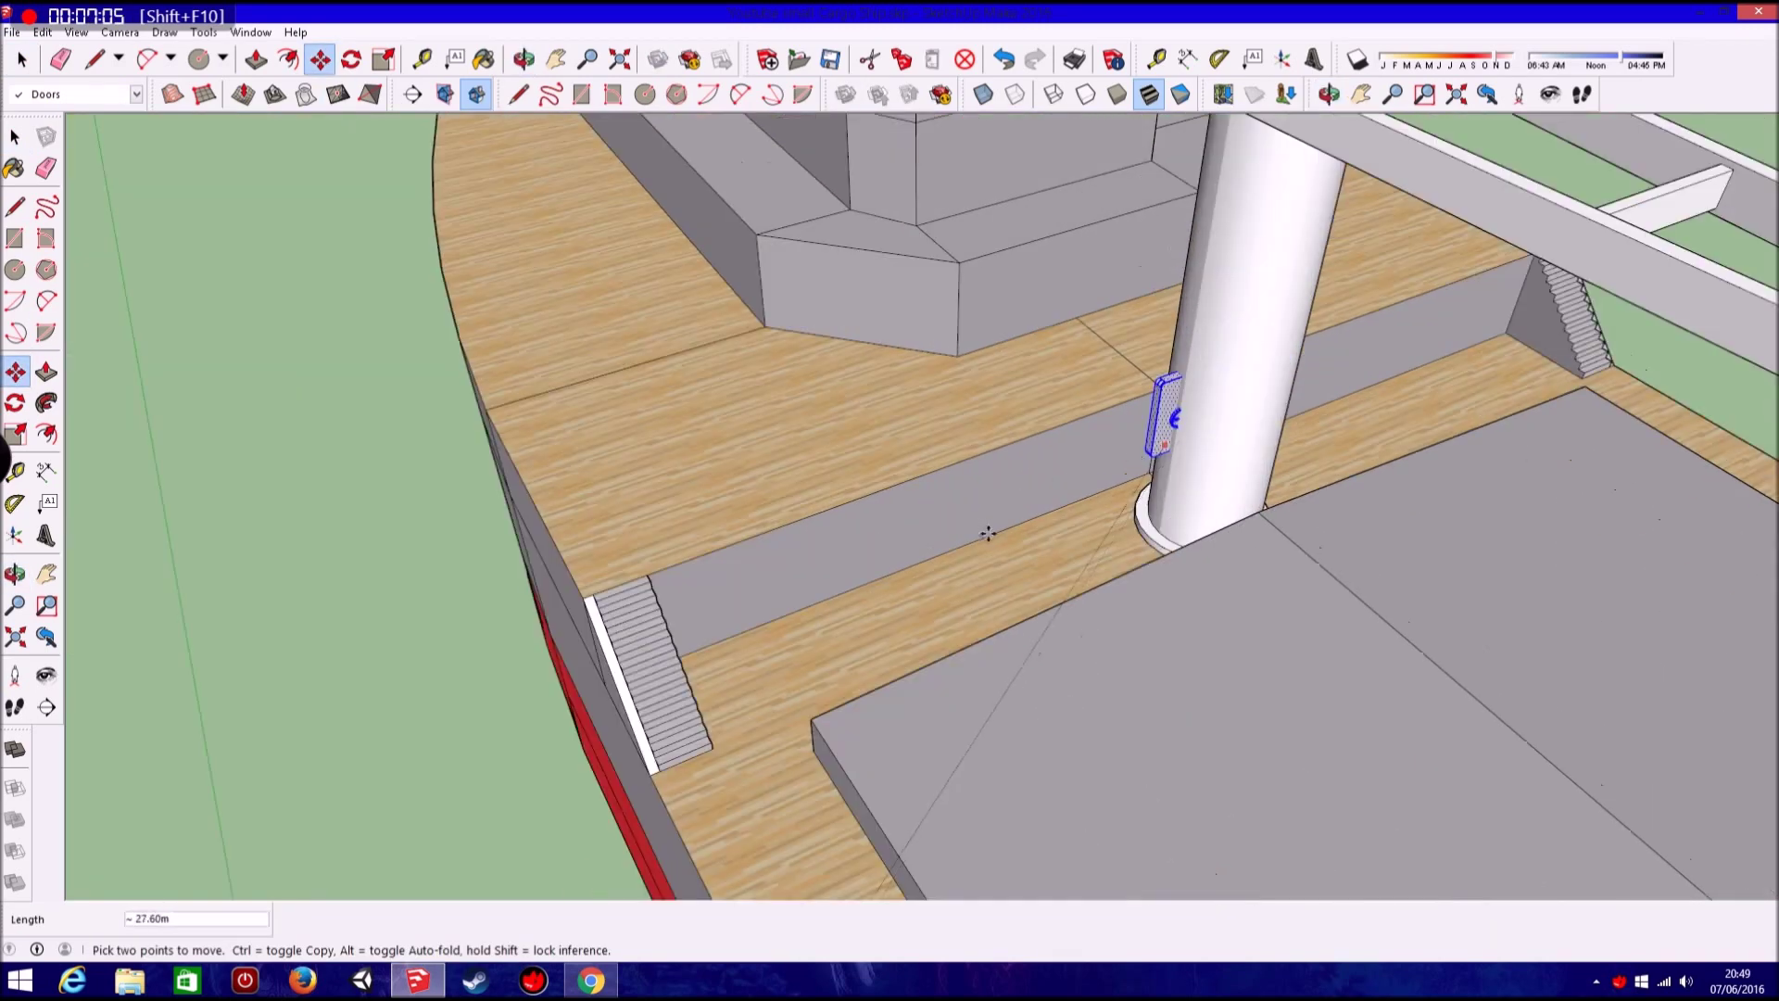
pyautogui.click(76, 31)
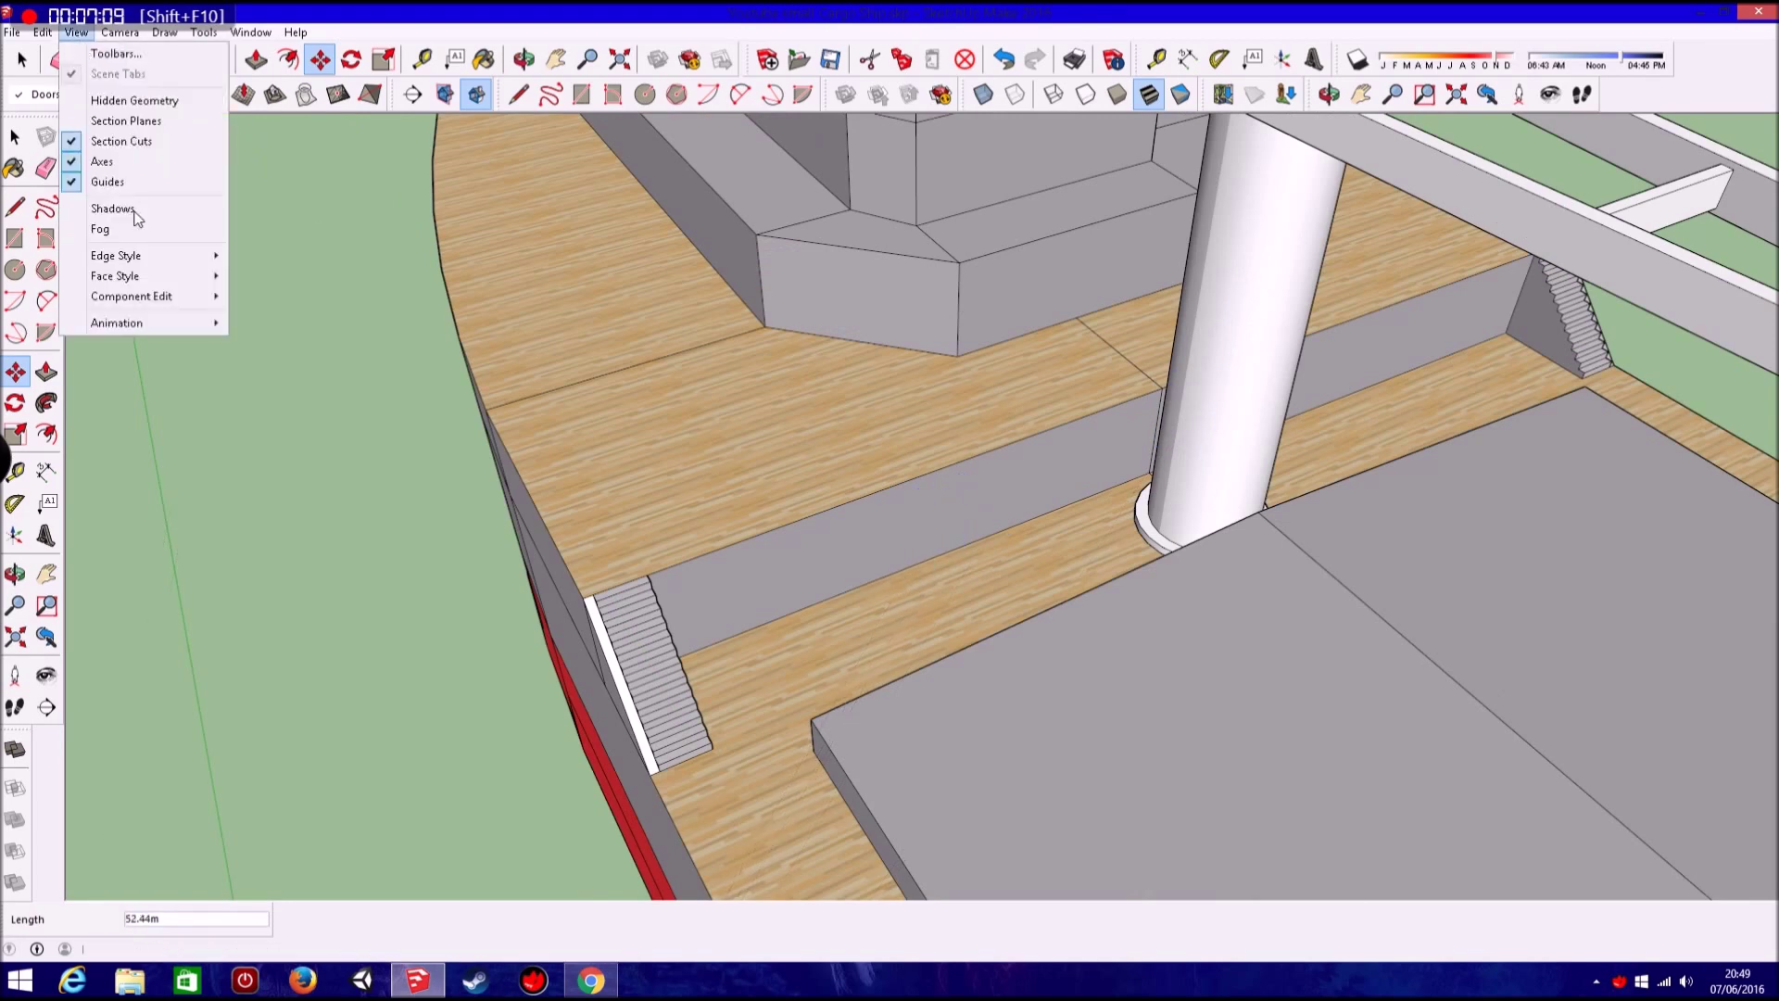
pyautogui.click(278, 270)
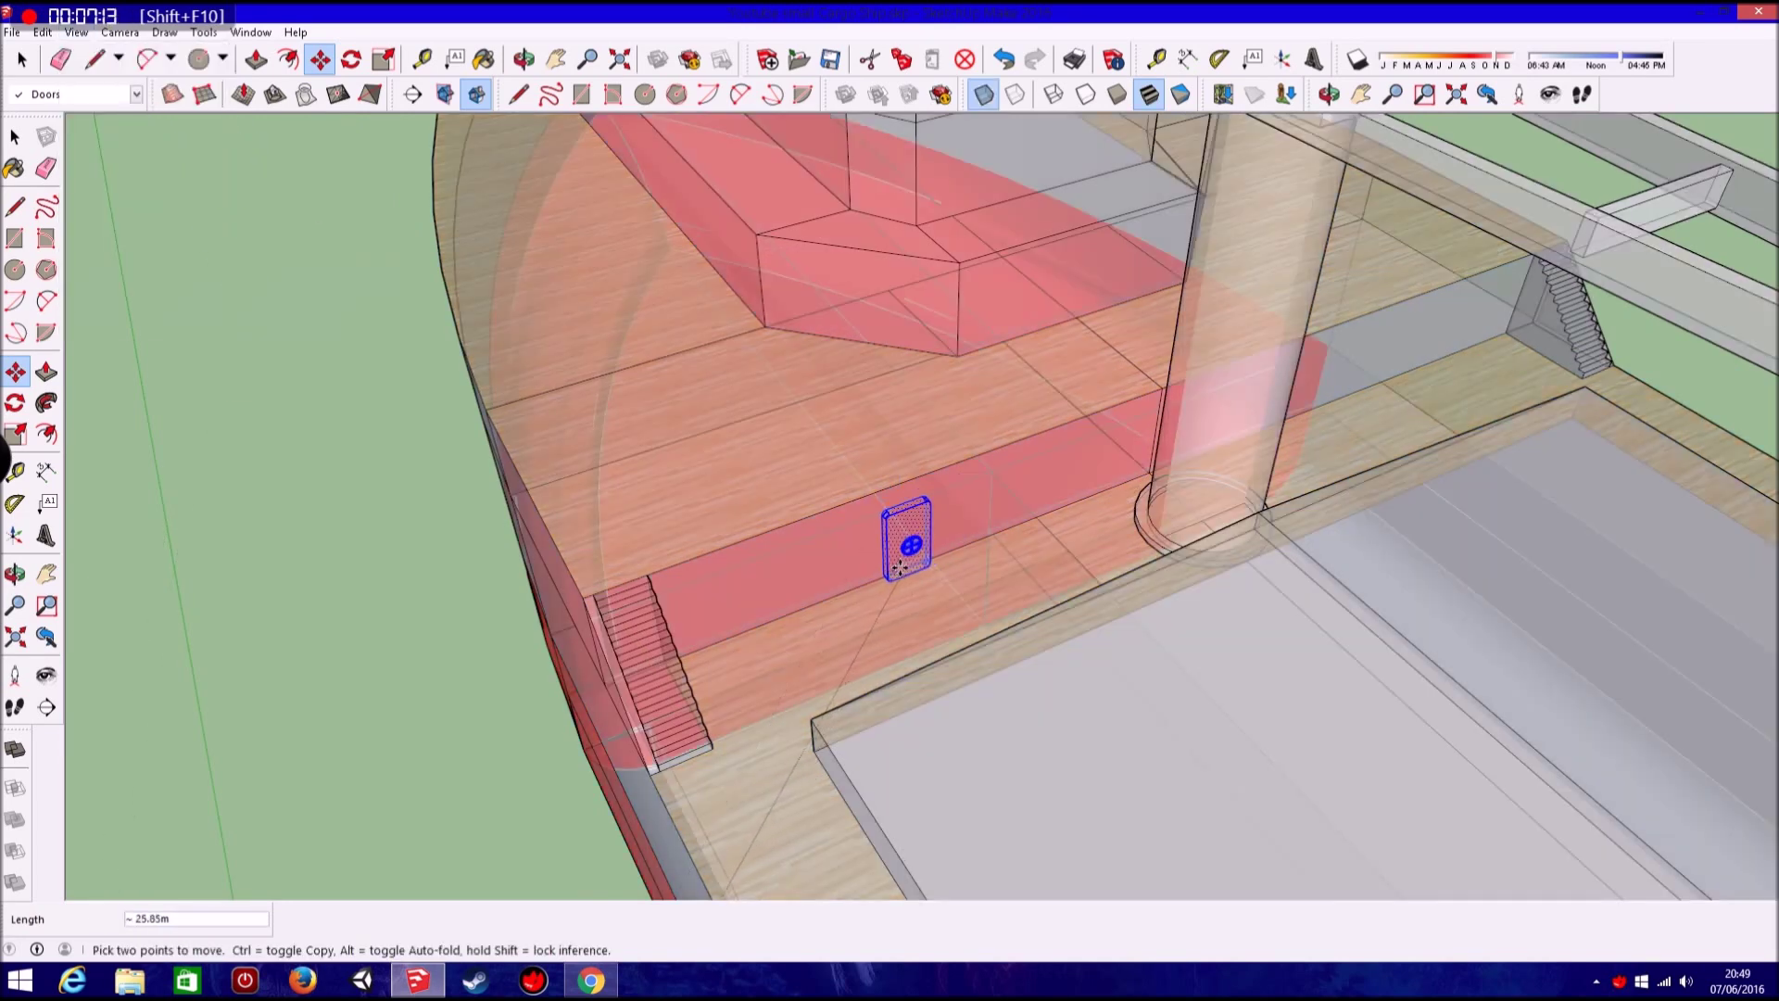
pyautogui.click(20, 59)
pyautogui.click(76, 32)
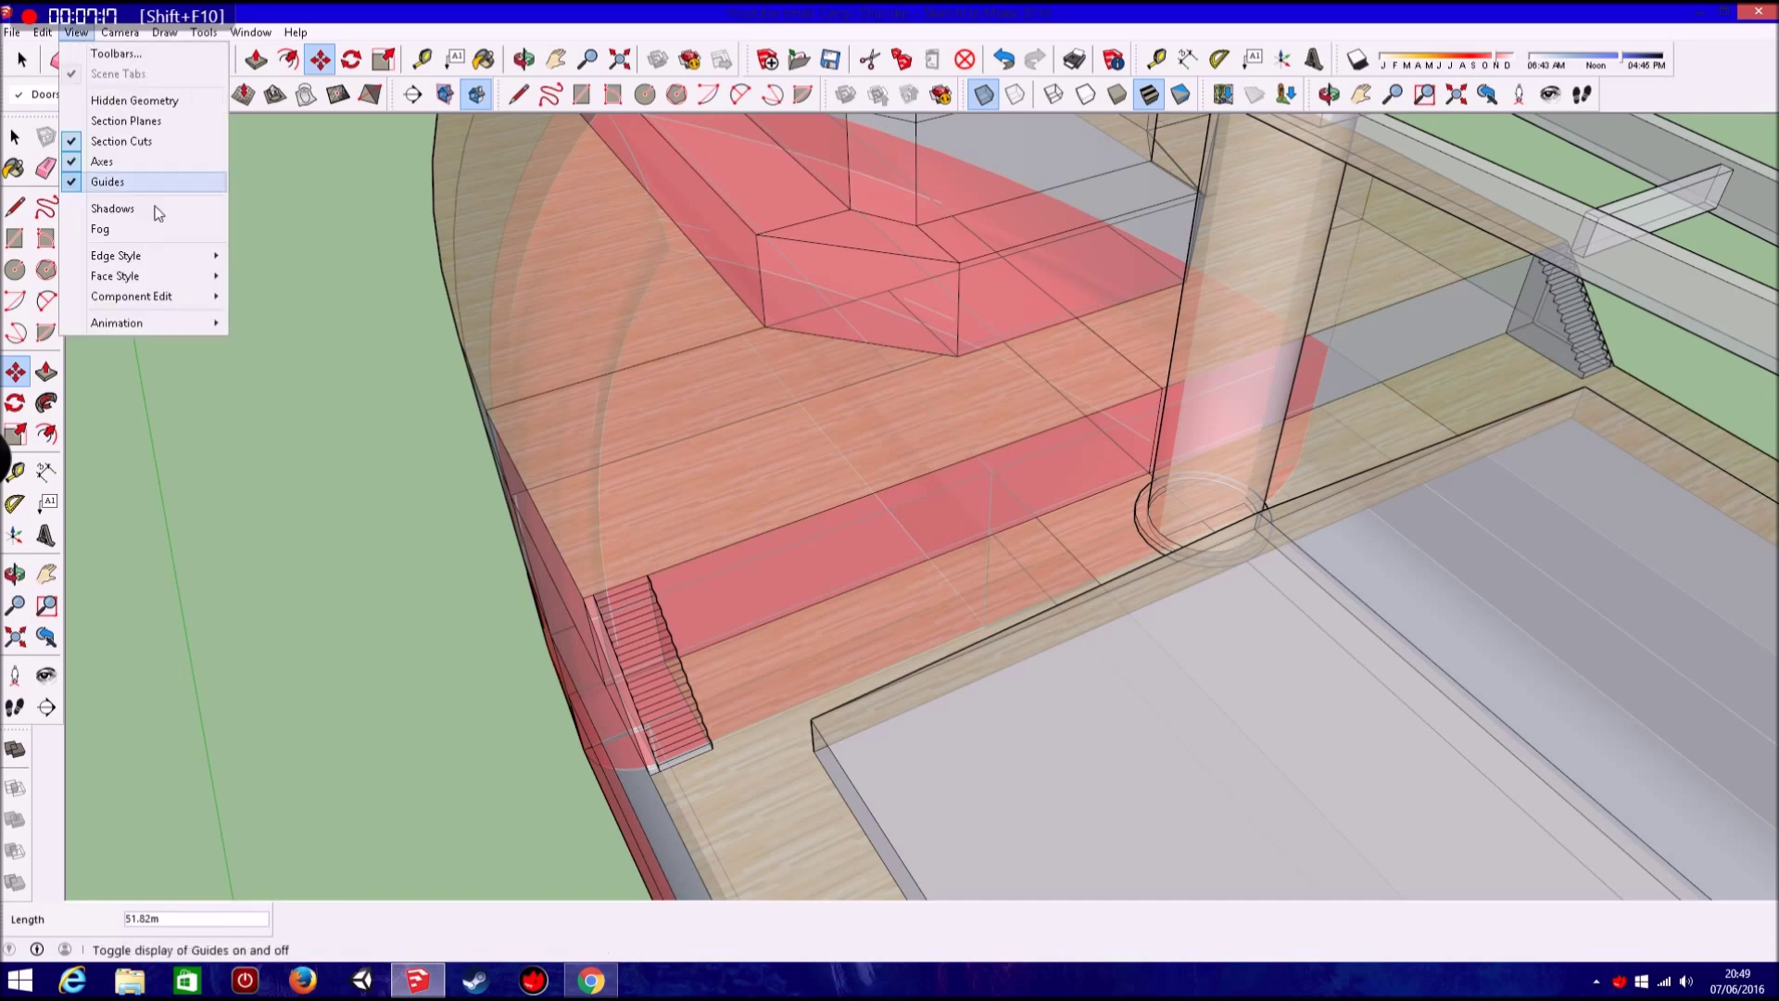
pyautogui.click(278, 269)
# Orbit to new angles on the deck and return to the Select tool.
pyautogui.click(93, 58)
pyautogui.moveTo(667, 556); pyautogui.dragTo(639, 495, button='middle')
pyautogui.moveTo(813, 550); pyautogui.dragTo(1128, 419, button='middle')
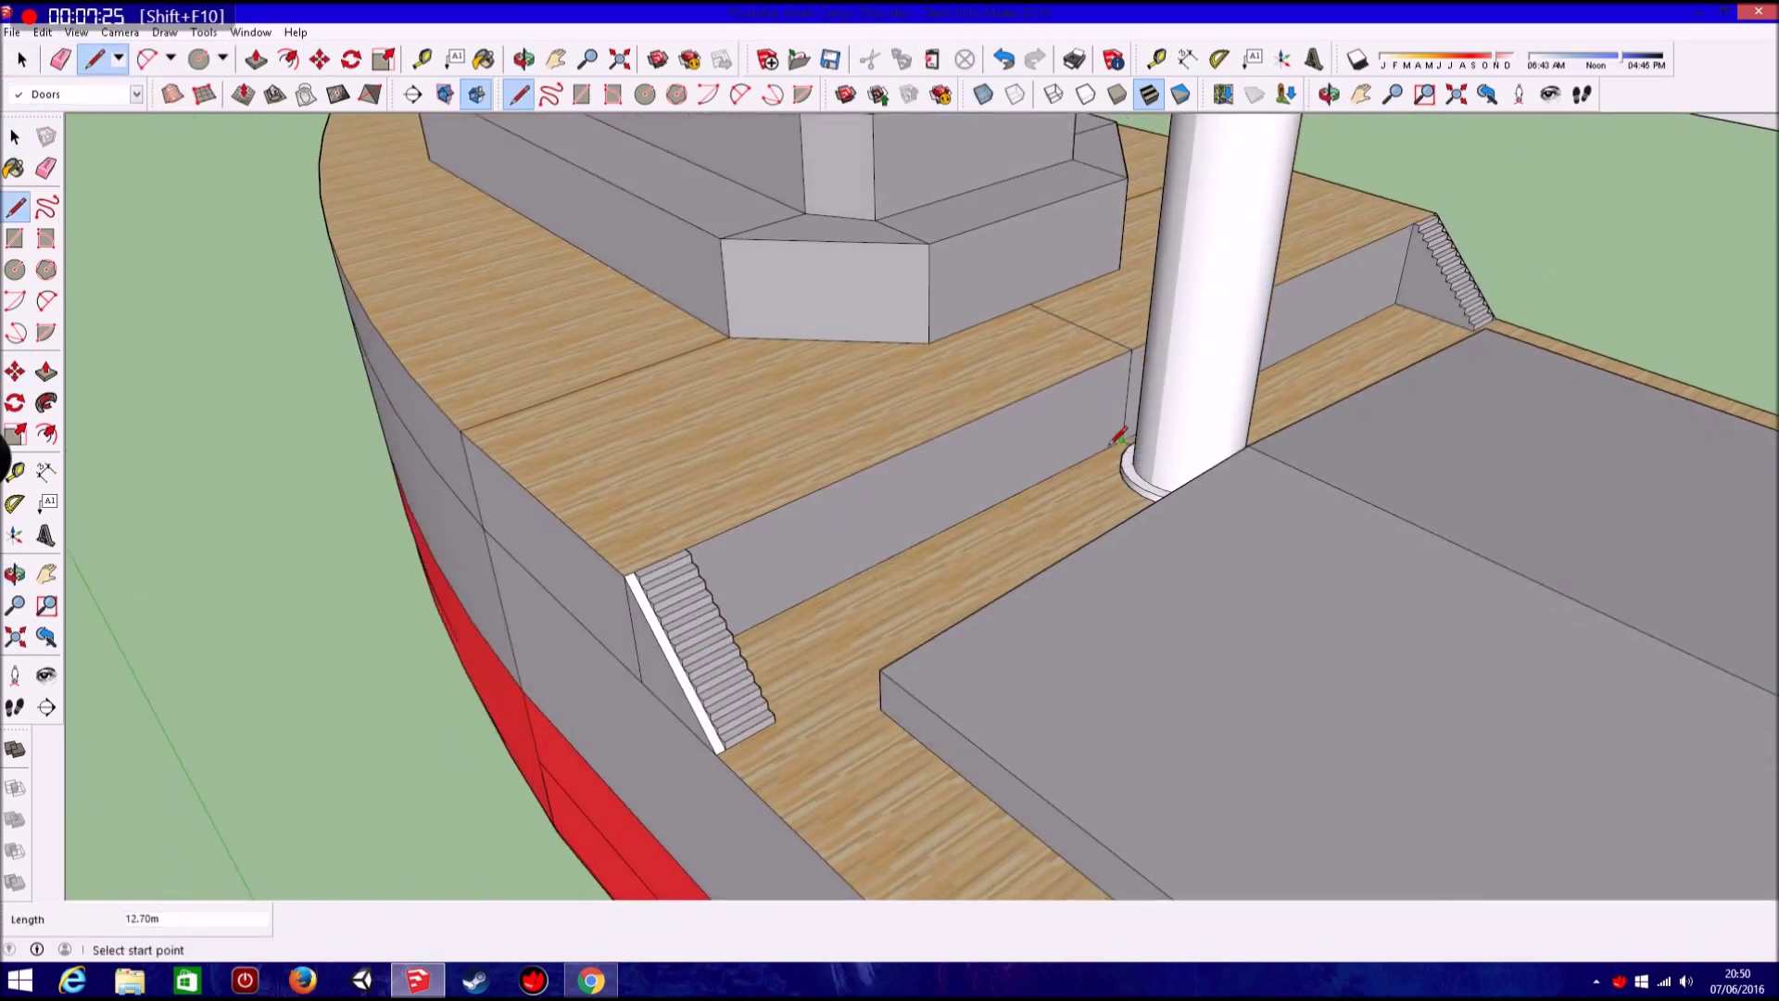
pyautogui.scroll(-5, 938, 530)
pyautogui.scroll(-2, 939, 530)
pyautogui.press('space')
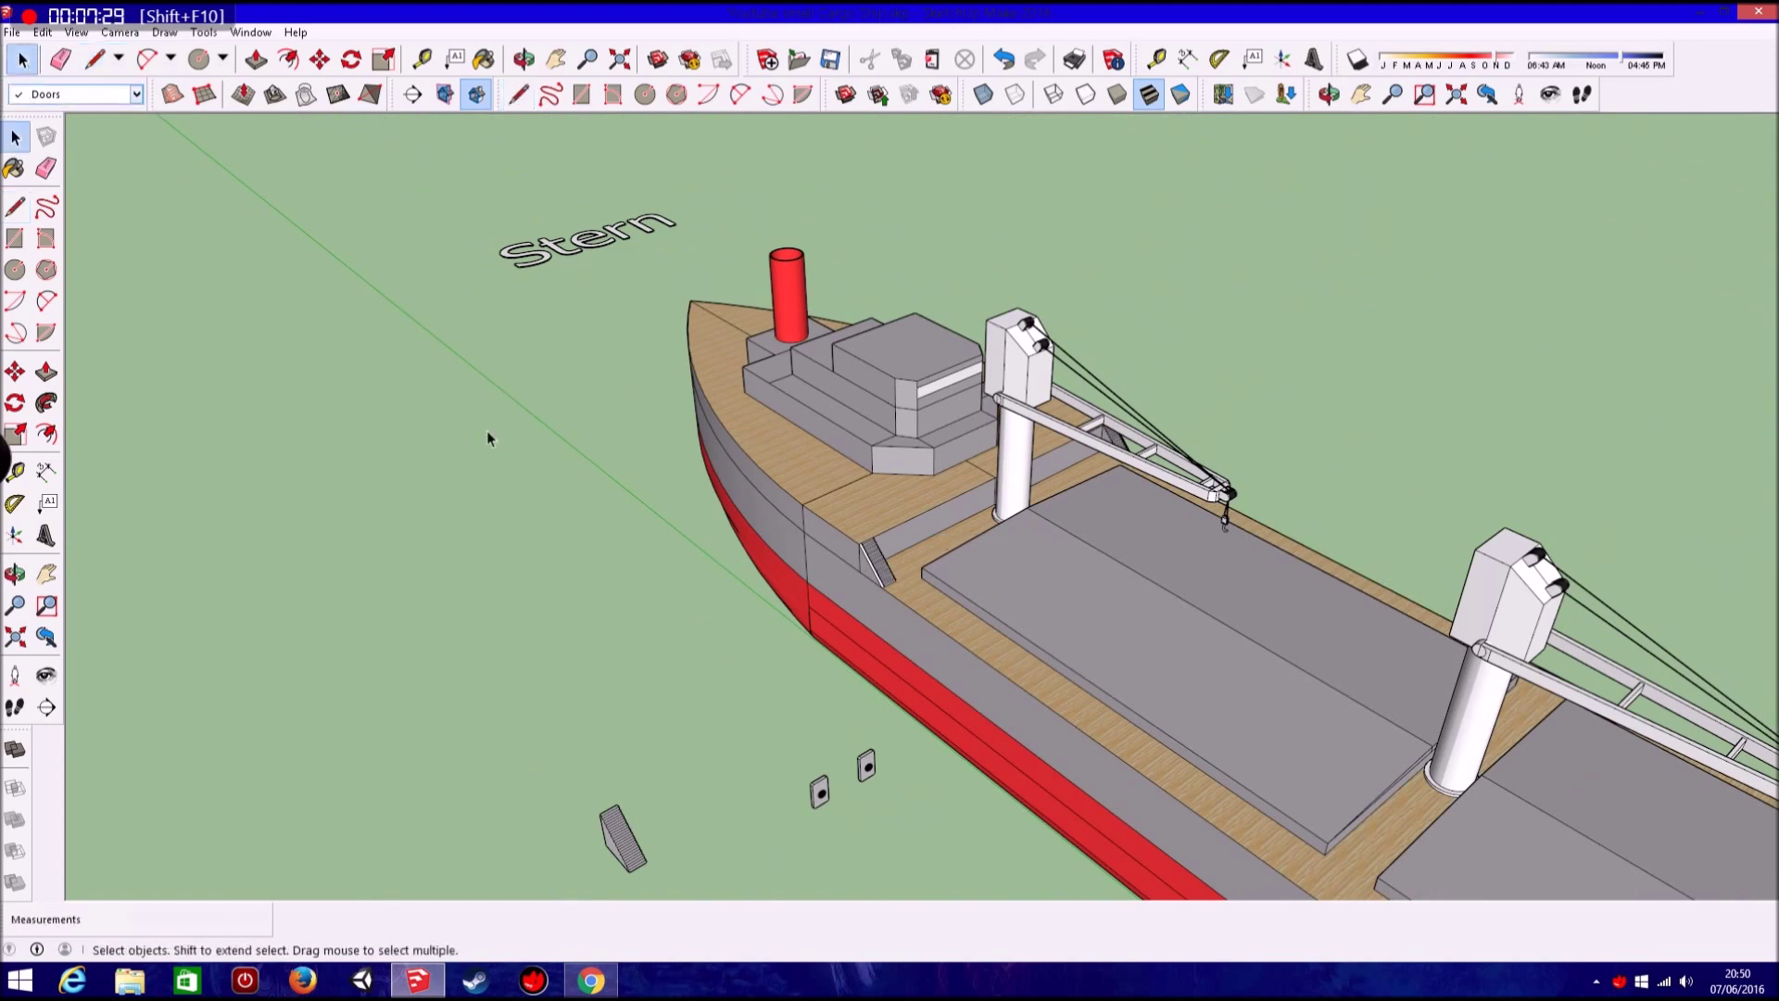
# Pick up the selected door with Move and turn on X-ray face style.
pyautogui.scroll(5, 935, 723)
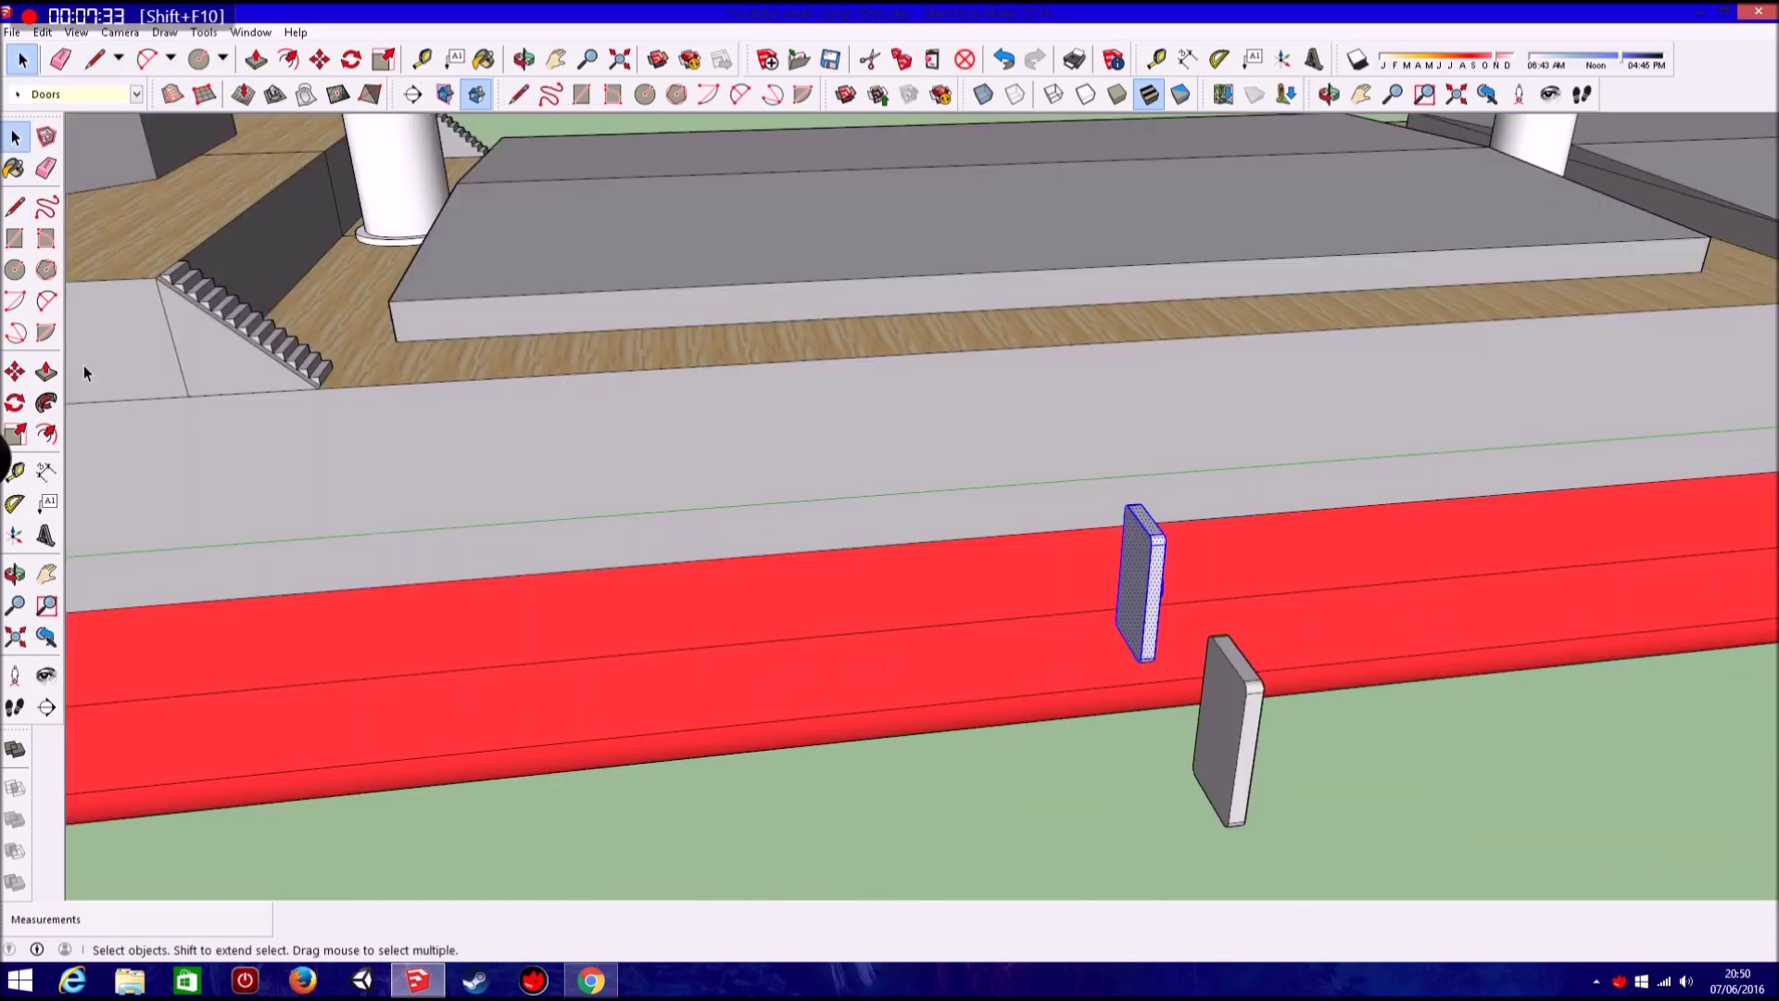
pyautogui.click(15, 371)
pyautogui.click(1117, 641)
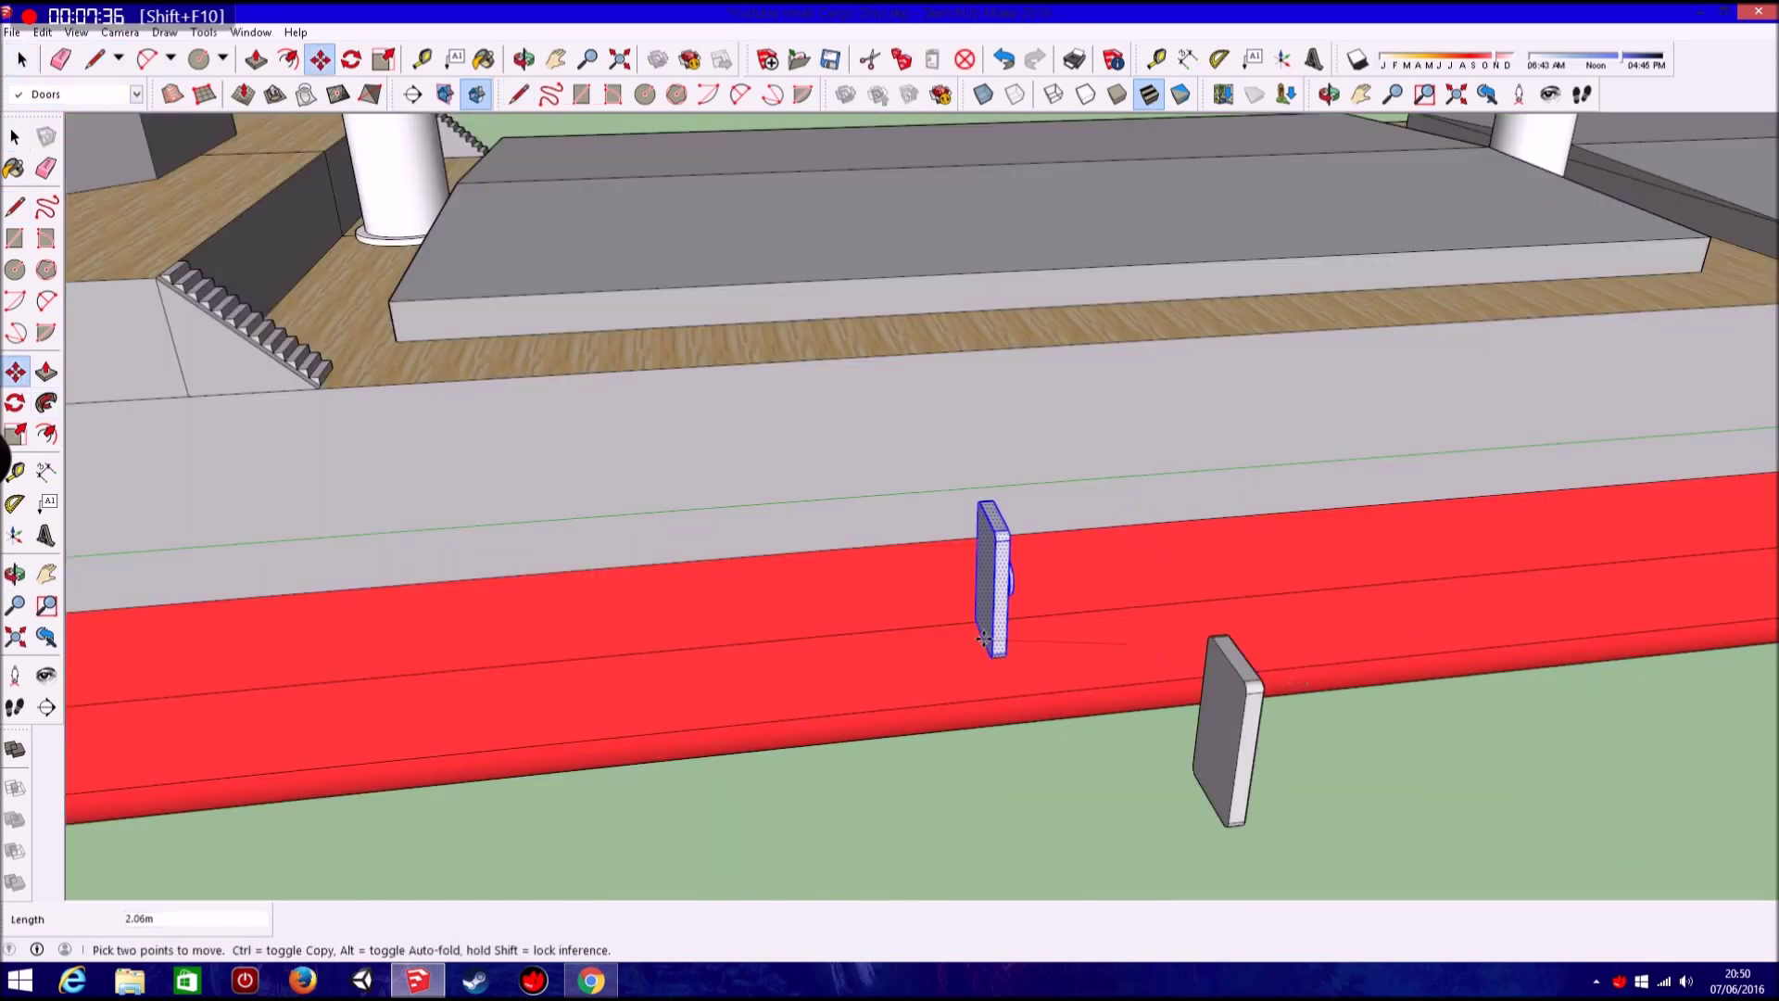
pyautogui.click(76, 32)
pyautogui.click(264, 269)
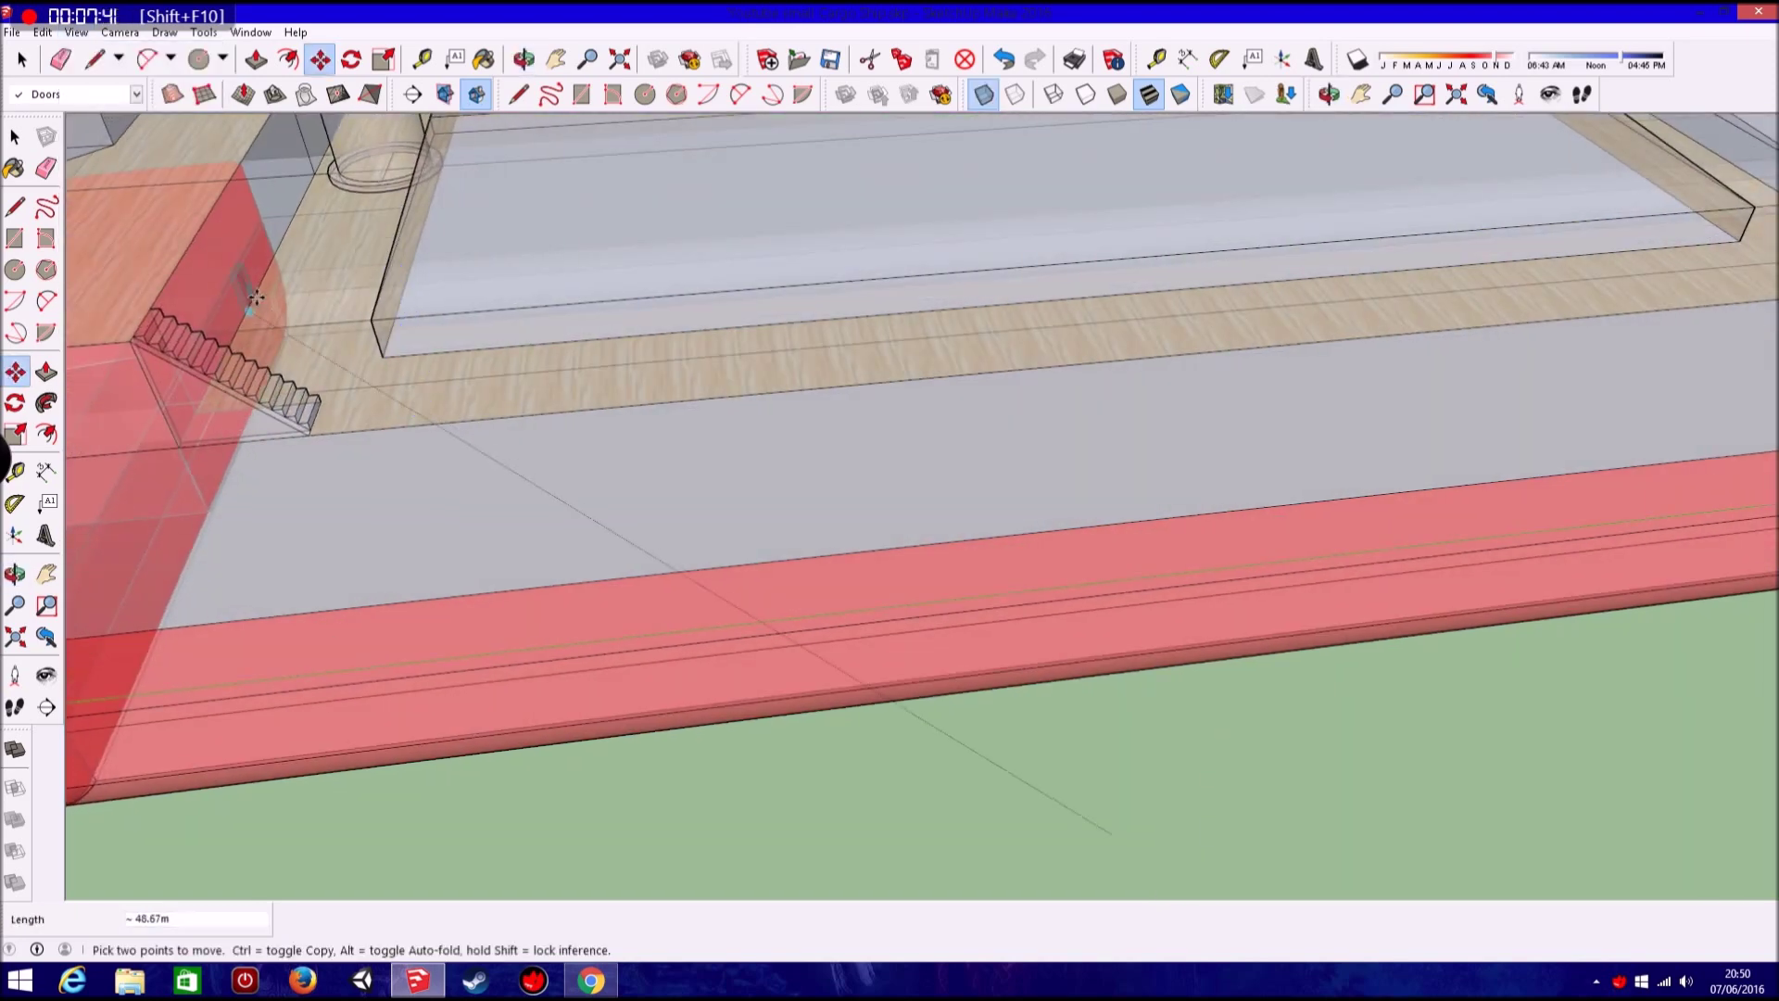
# Orbit to face the deck wall beside the pillar and paste another door copy.
pyautogui.scroll(-5, 245, 315)
pyautogui.moveTo(429, 385); pyautogui.dragTo(539, 249, button='middle')
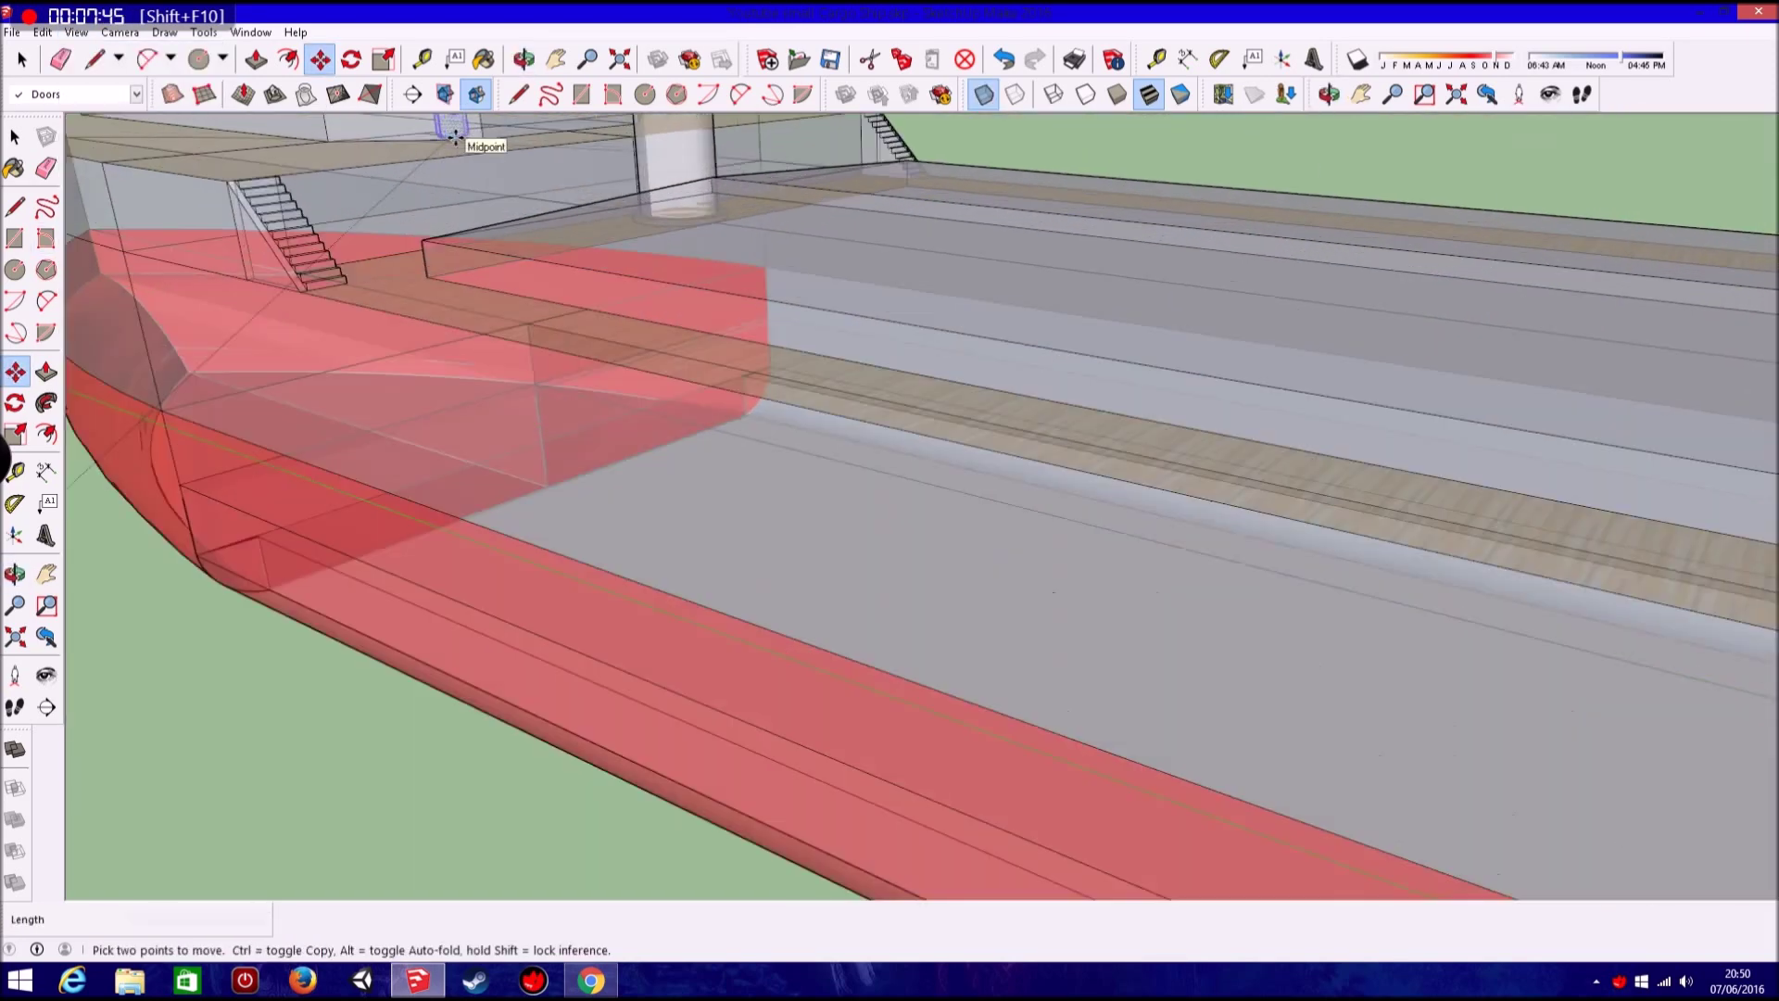
pyautogui.scroll(4, 539, 248)
pyautogui.scroll(2, 540, 248)
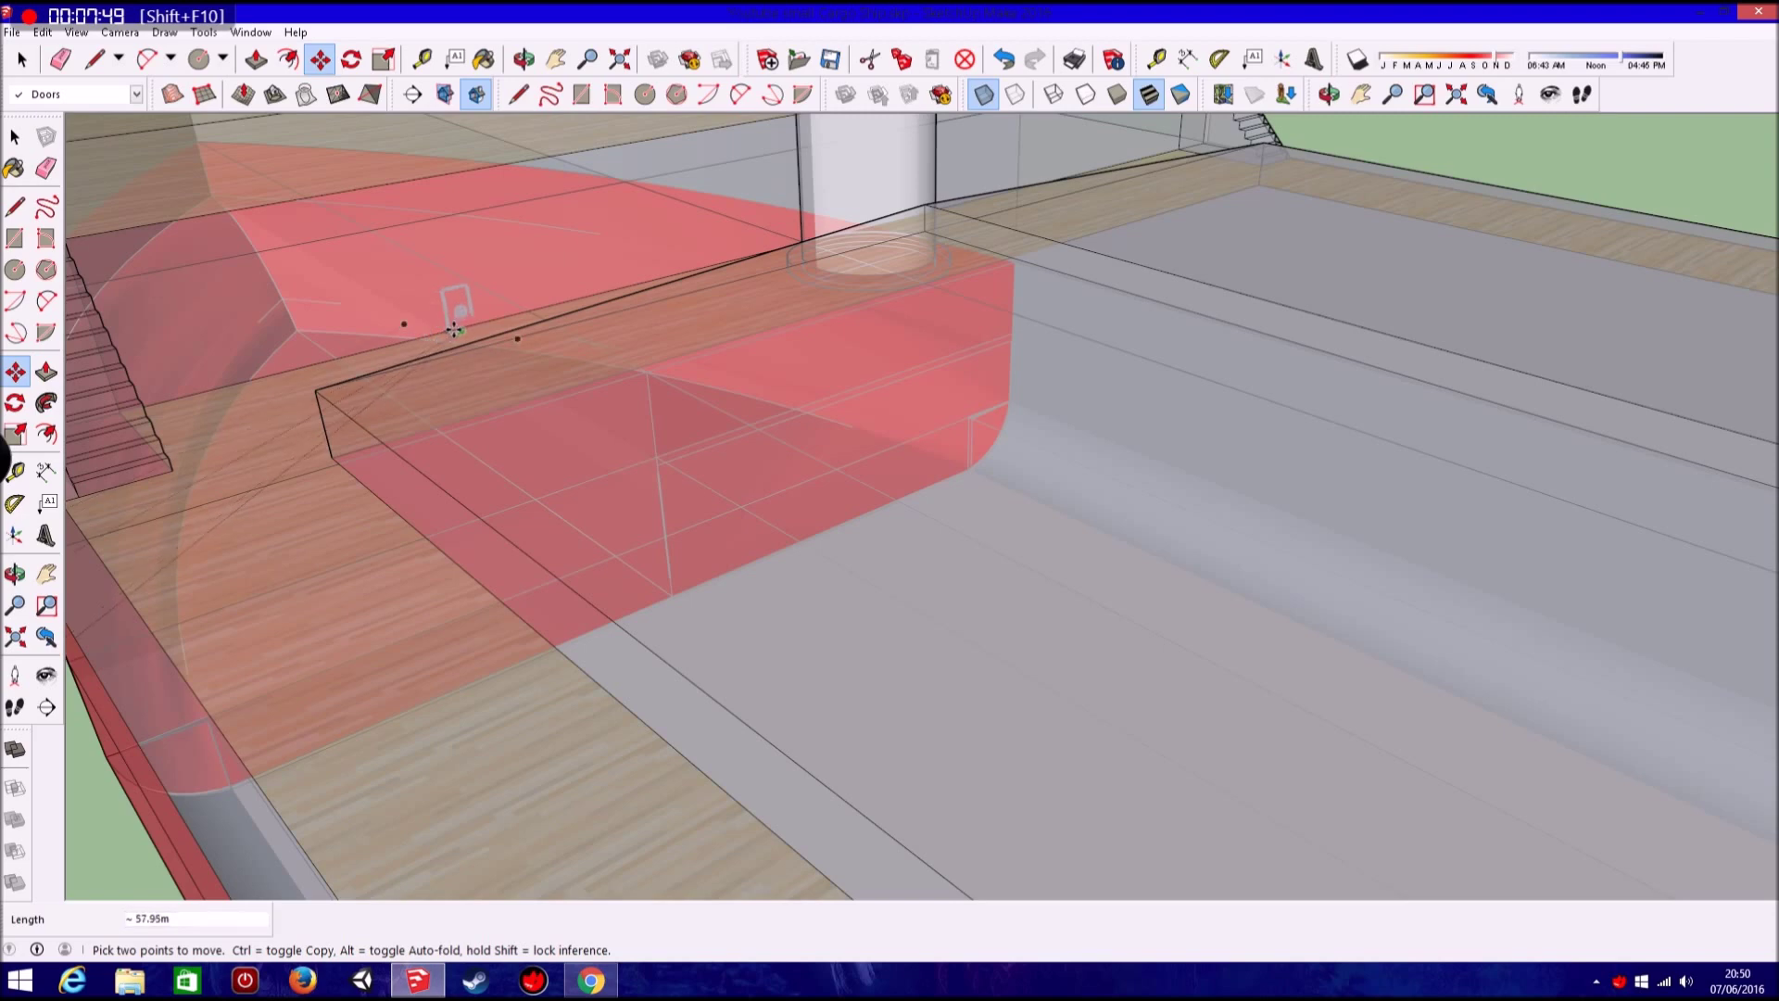
pyautogui.moveTo(446, 329); pyautogui.dragTo(480, 319, button='middle')
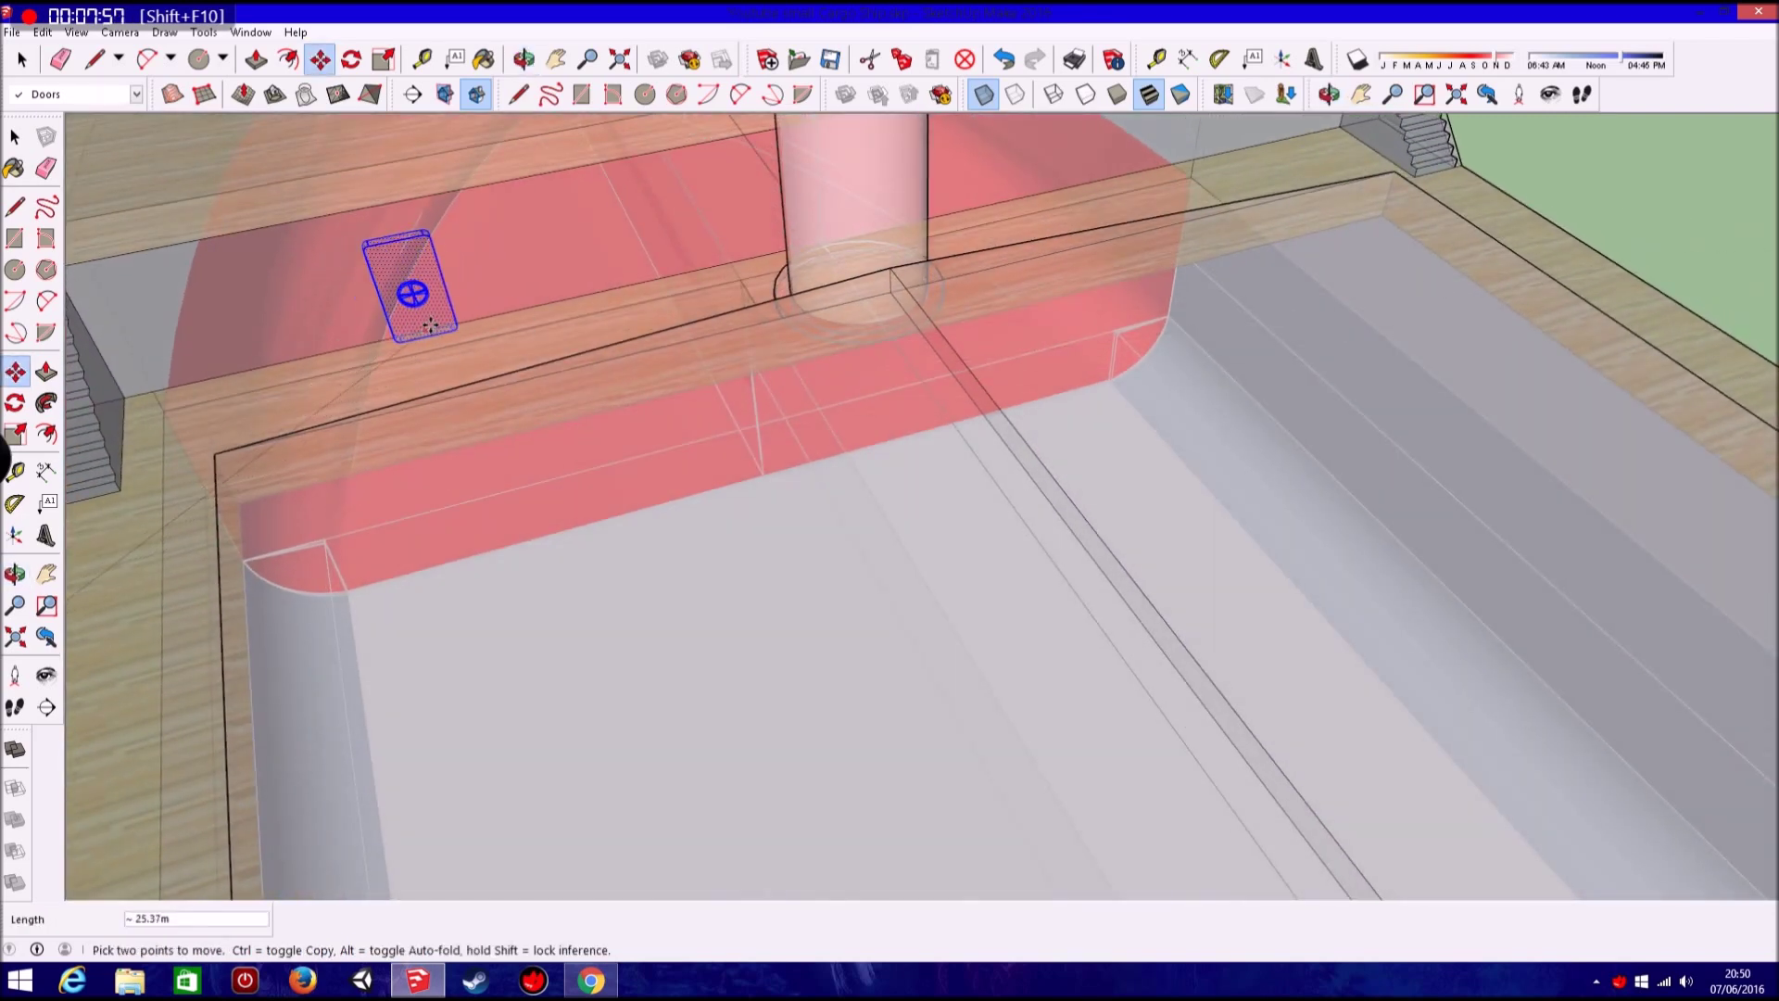
pyautogui.moveTo(793, 377); pyautogui.dragTo(468, 385, button='middle')
pyautogui.hotkey('ctrl', 'v')
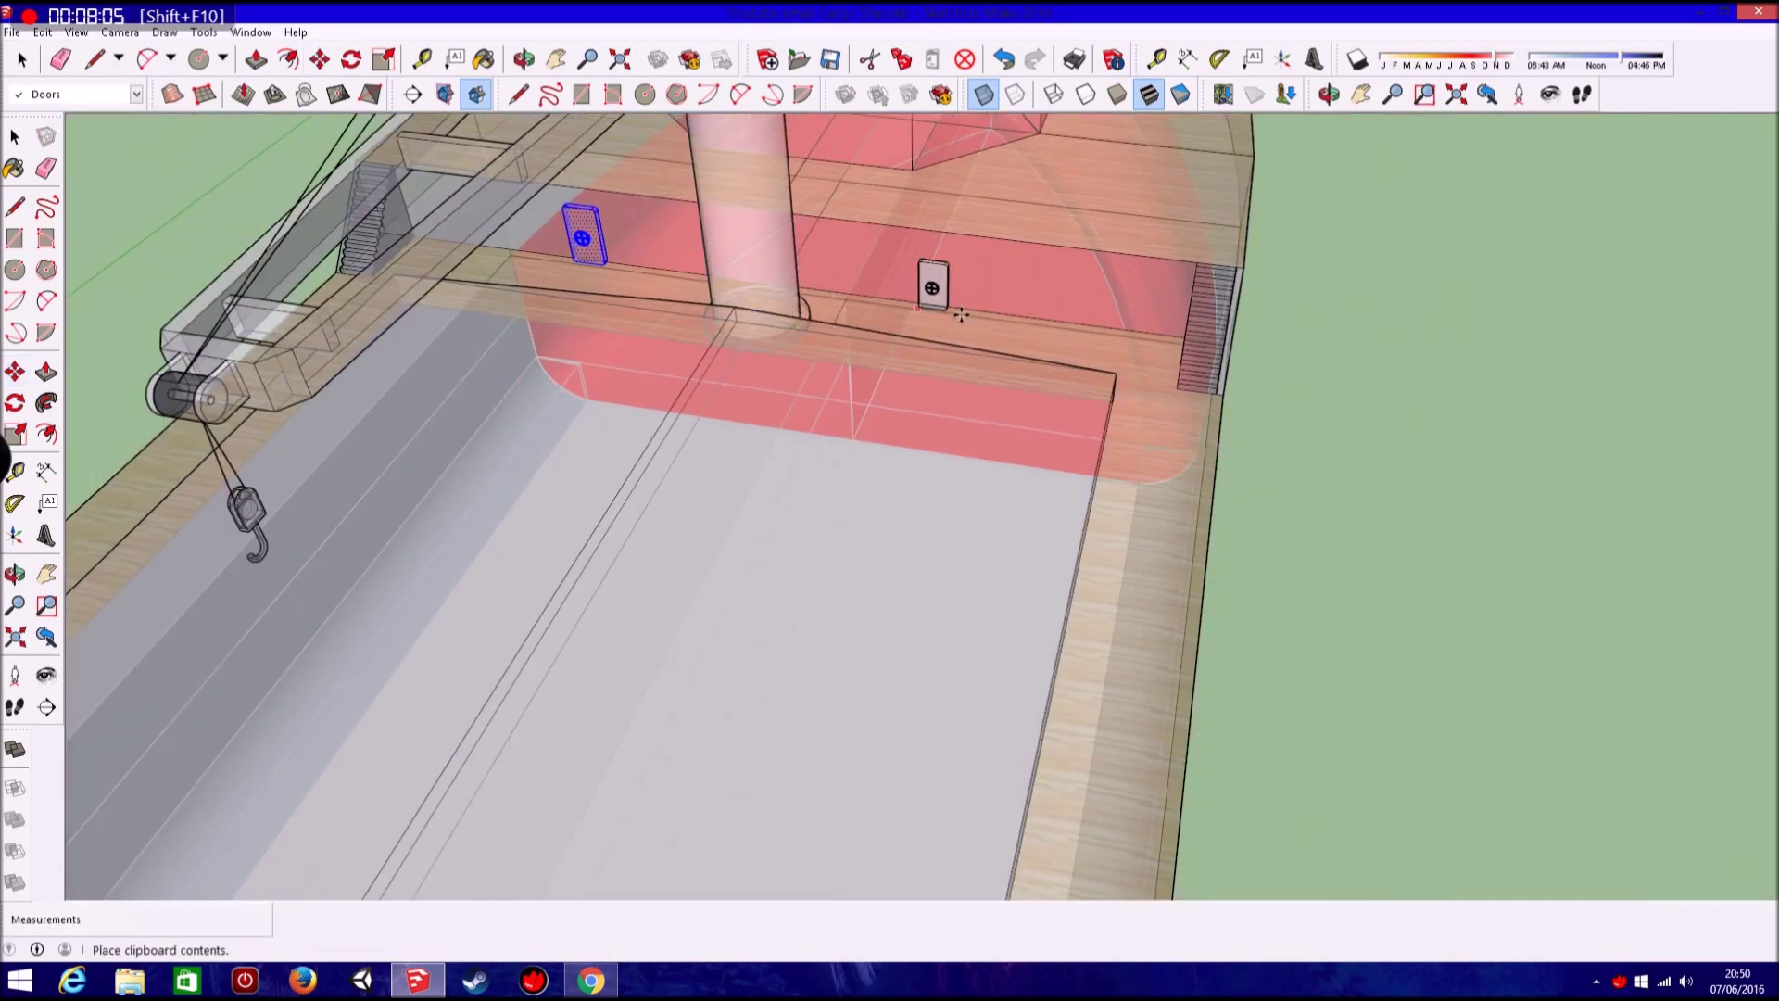
# Place the pasted door at the midpoint of the stern deck wall.
pyautogui.click(1425, 562)
pyautogui.press('m')
pyautogui.moveTo(1425, 563)
pyautogui.mouseDown(button='middle')
pyautogui.moveTo(719, 370)
pyautogui.moveTo(906, 528)
pyautogui.moveTo(678, 681)
pyautogui.moveTo(826, 388)
pyautogui.mouseUp(button='middle')
pyautogui.click(677, 681)
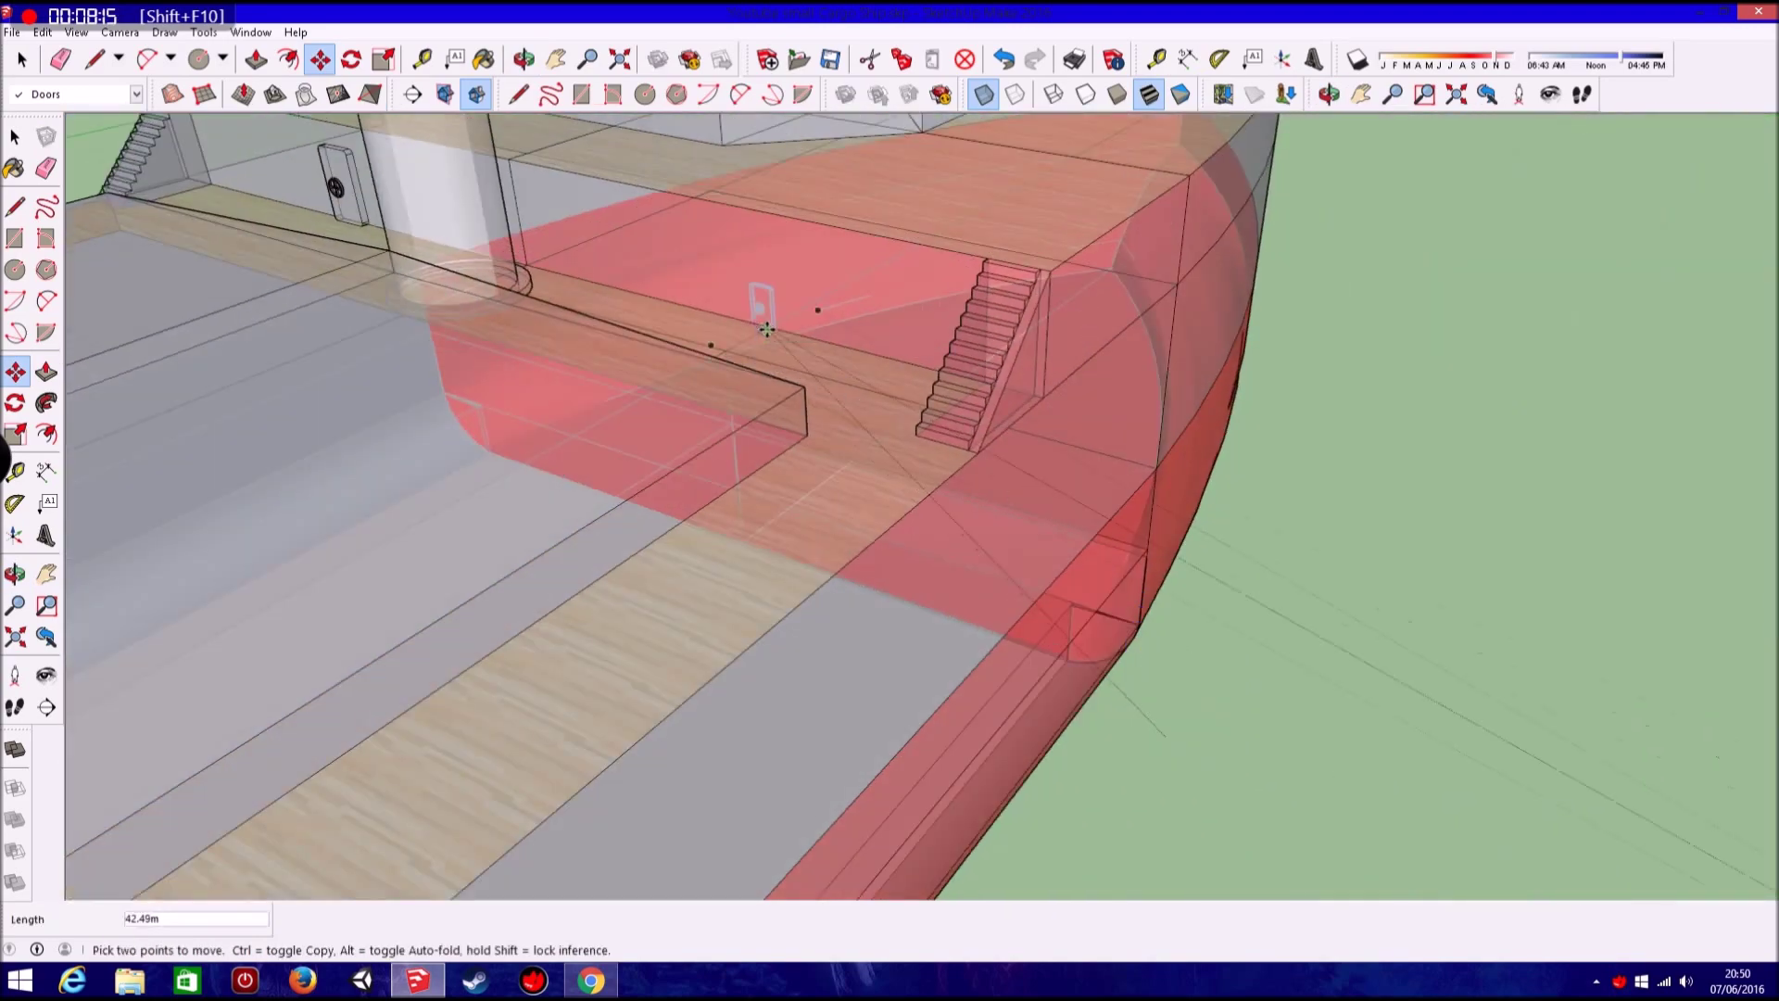
pyautogui.moveTo(767, 329)
pyautogui.mouseDown(button='middle')
pyautogui.moveTo(927, 501)
pyautogui.moveTo(947, 490)
pyautogui.moveTo(874, 450)
pyautogui.moveTo(889, 359)
pyautogui.mouseUp(button='middle')
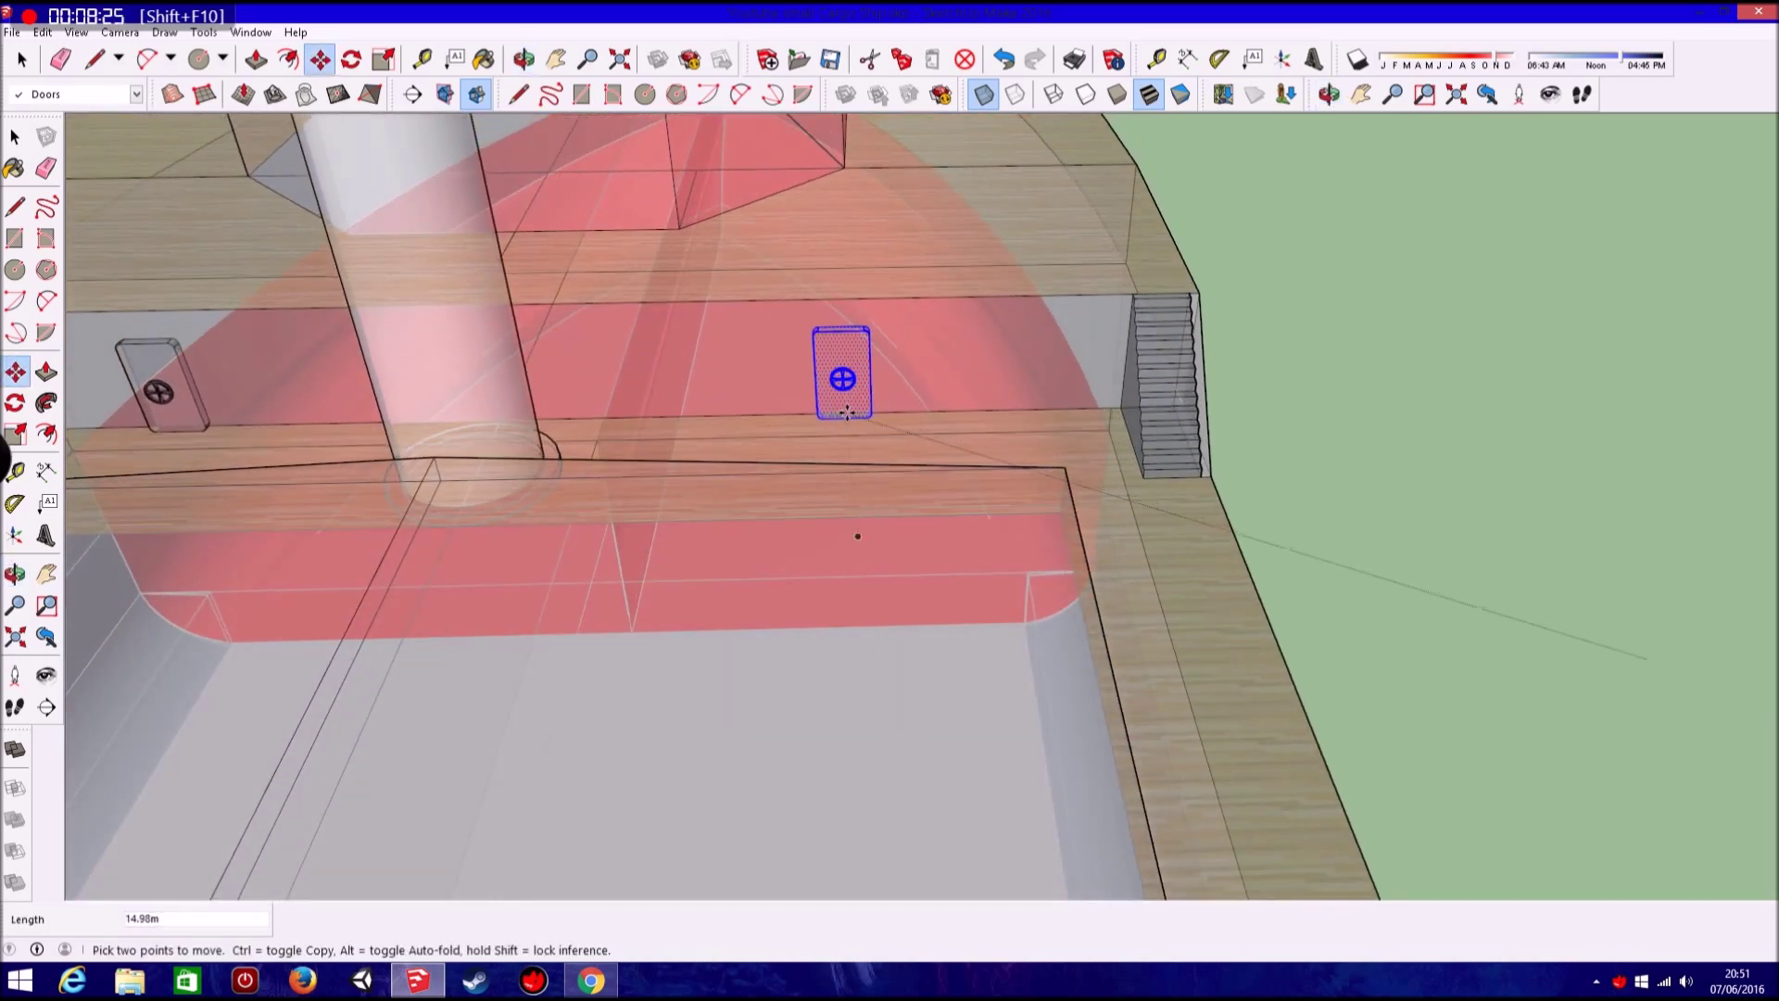
# Zoom and orbit in on the side stairs and the hold at the stern deck.
pyautogui.scroll(-10, 810, 414)
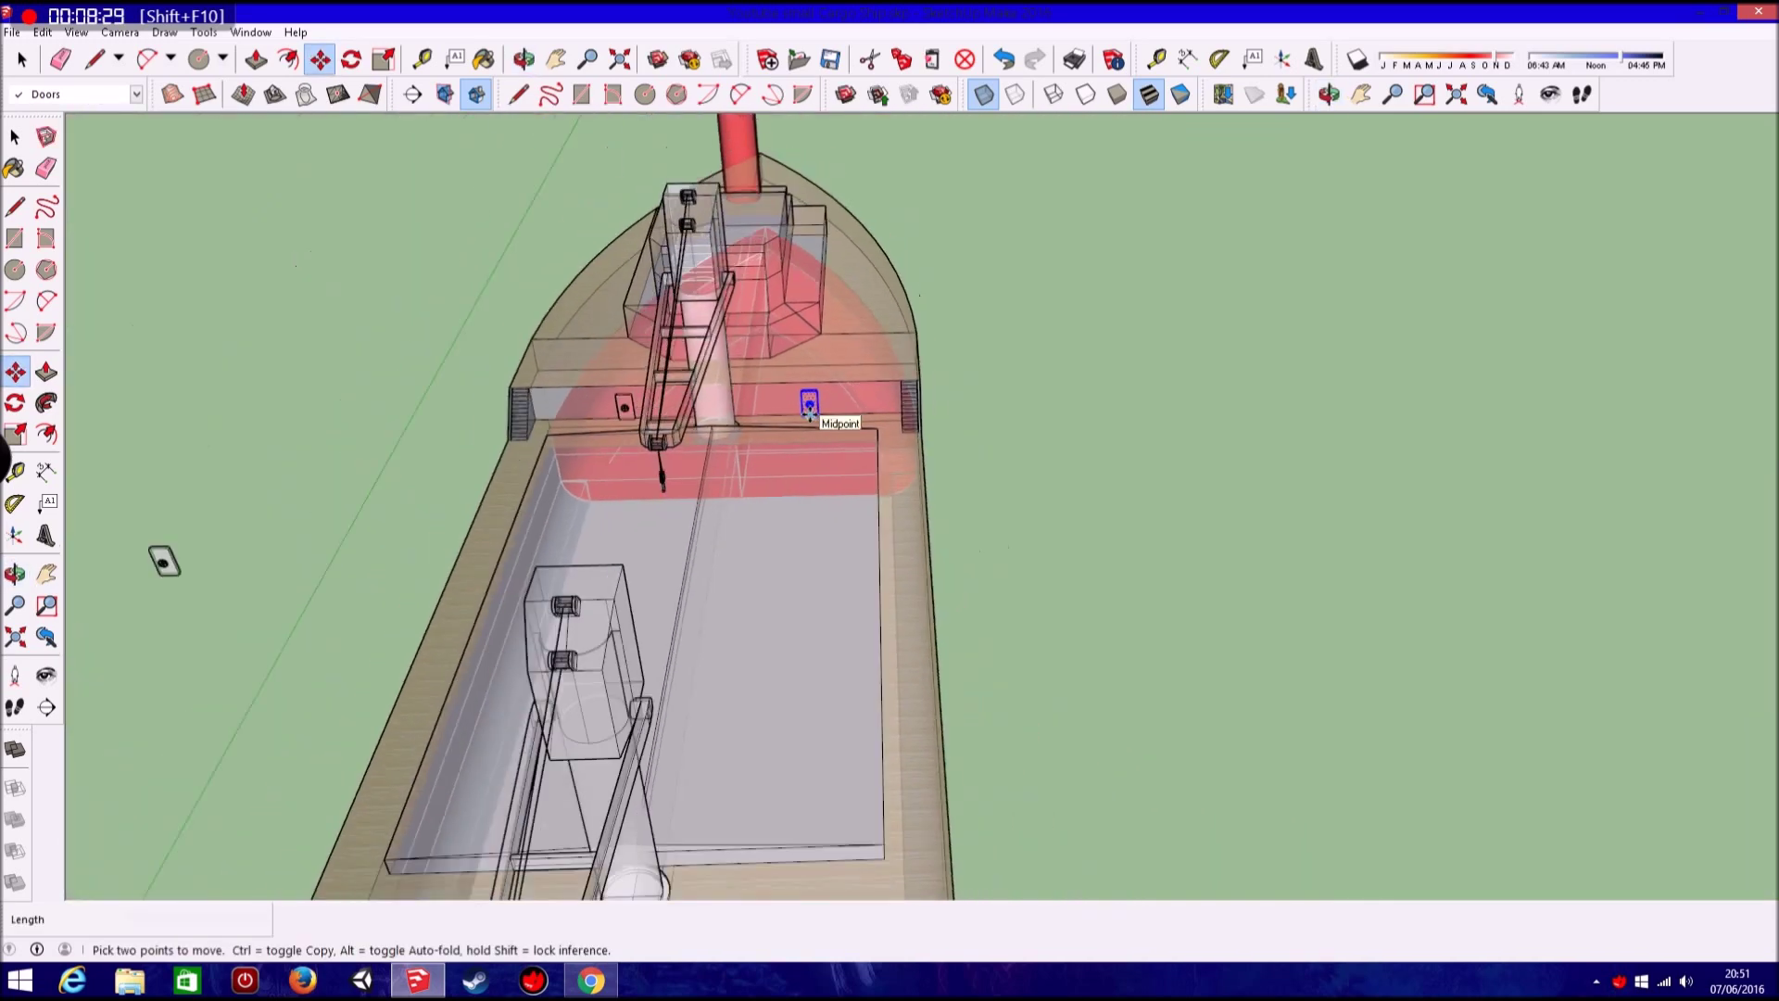
pyautogui.scroll(-5, 531, 465)
pyautogui.moveTo(532, 464); pyautogui.dragTo(550, 452, button='middle')
pyautogui.scroll(10, 549, 452)
pyautogui.moveTo(766, 409)
pyautogui.mouseDown(button='middle')
pyautogui.moveTo(889, 480)
pyautogui.moveTo(448, 479)
pyautogui.moveTo(686, 419)
pyautogui.mouseUp(button='middle')
pyautogui.scroll(5, 686, 418)
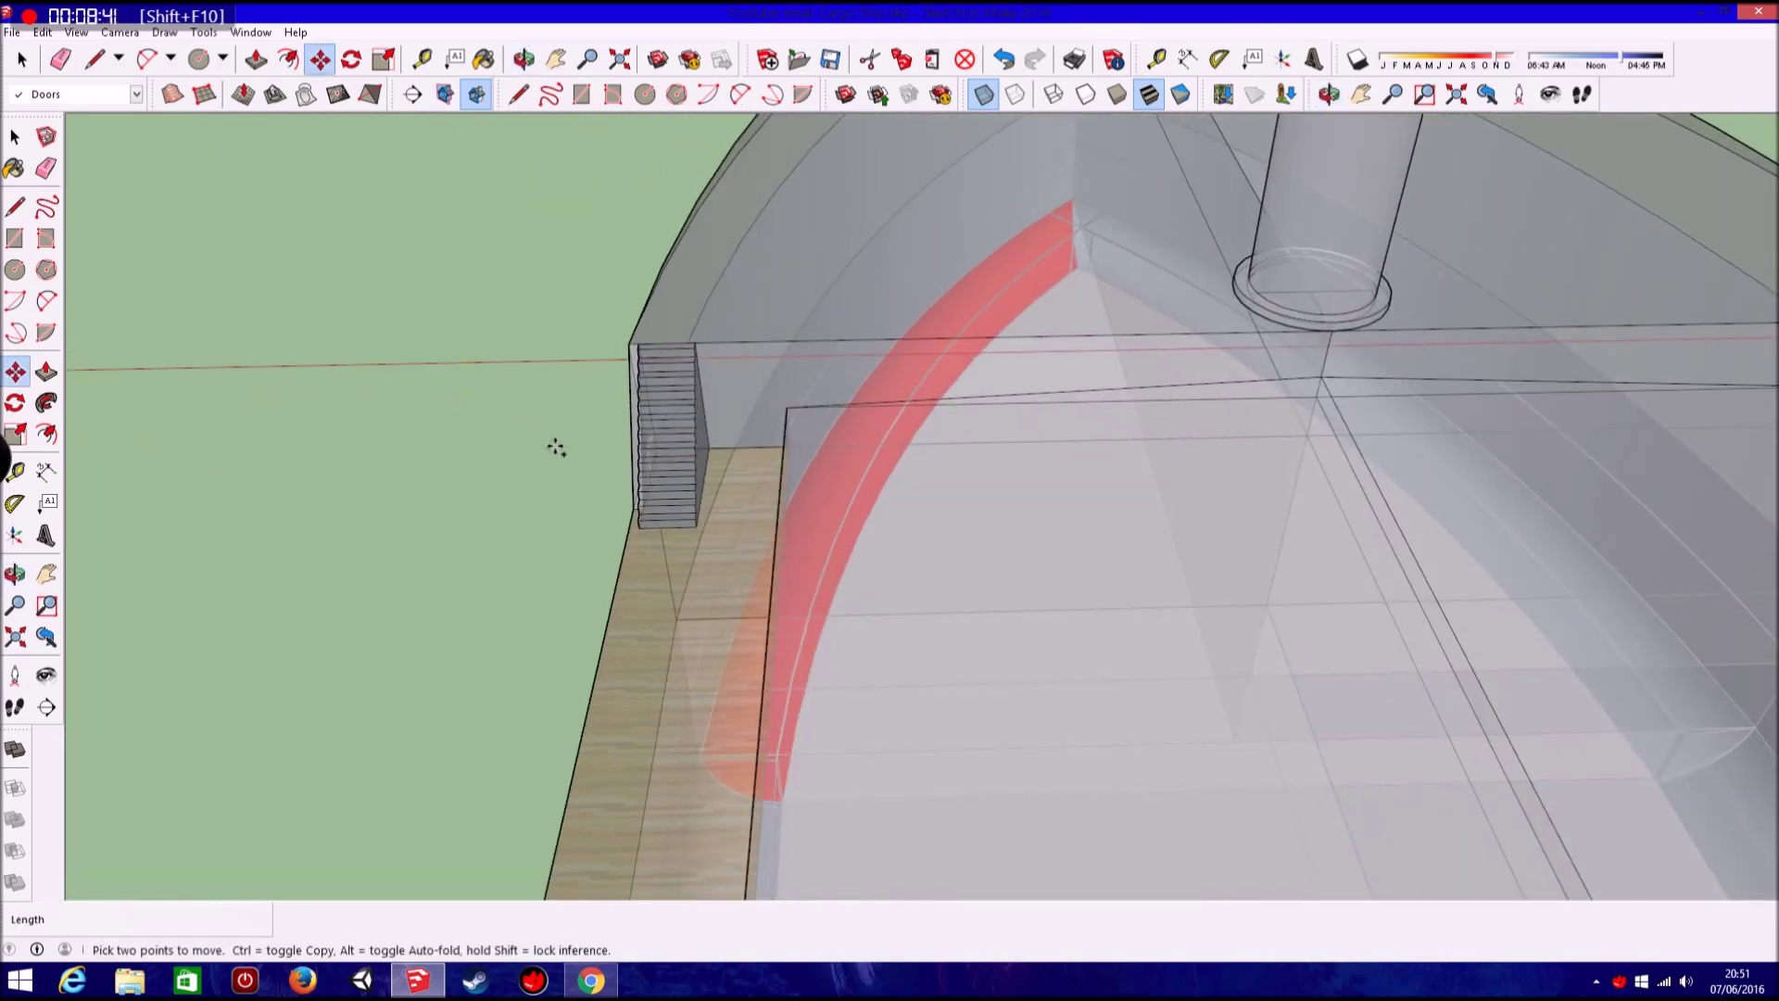
# Paste another door and rotate it upright about the red axis, undoing a first 180° turn.
pyautogui.hotkey('ctrl', 'v')
pyautogui.click(375, 530)
pyautogui.press('q')
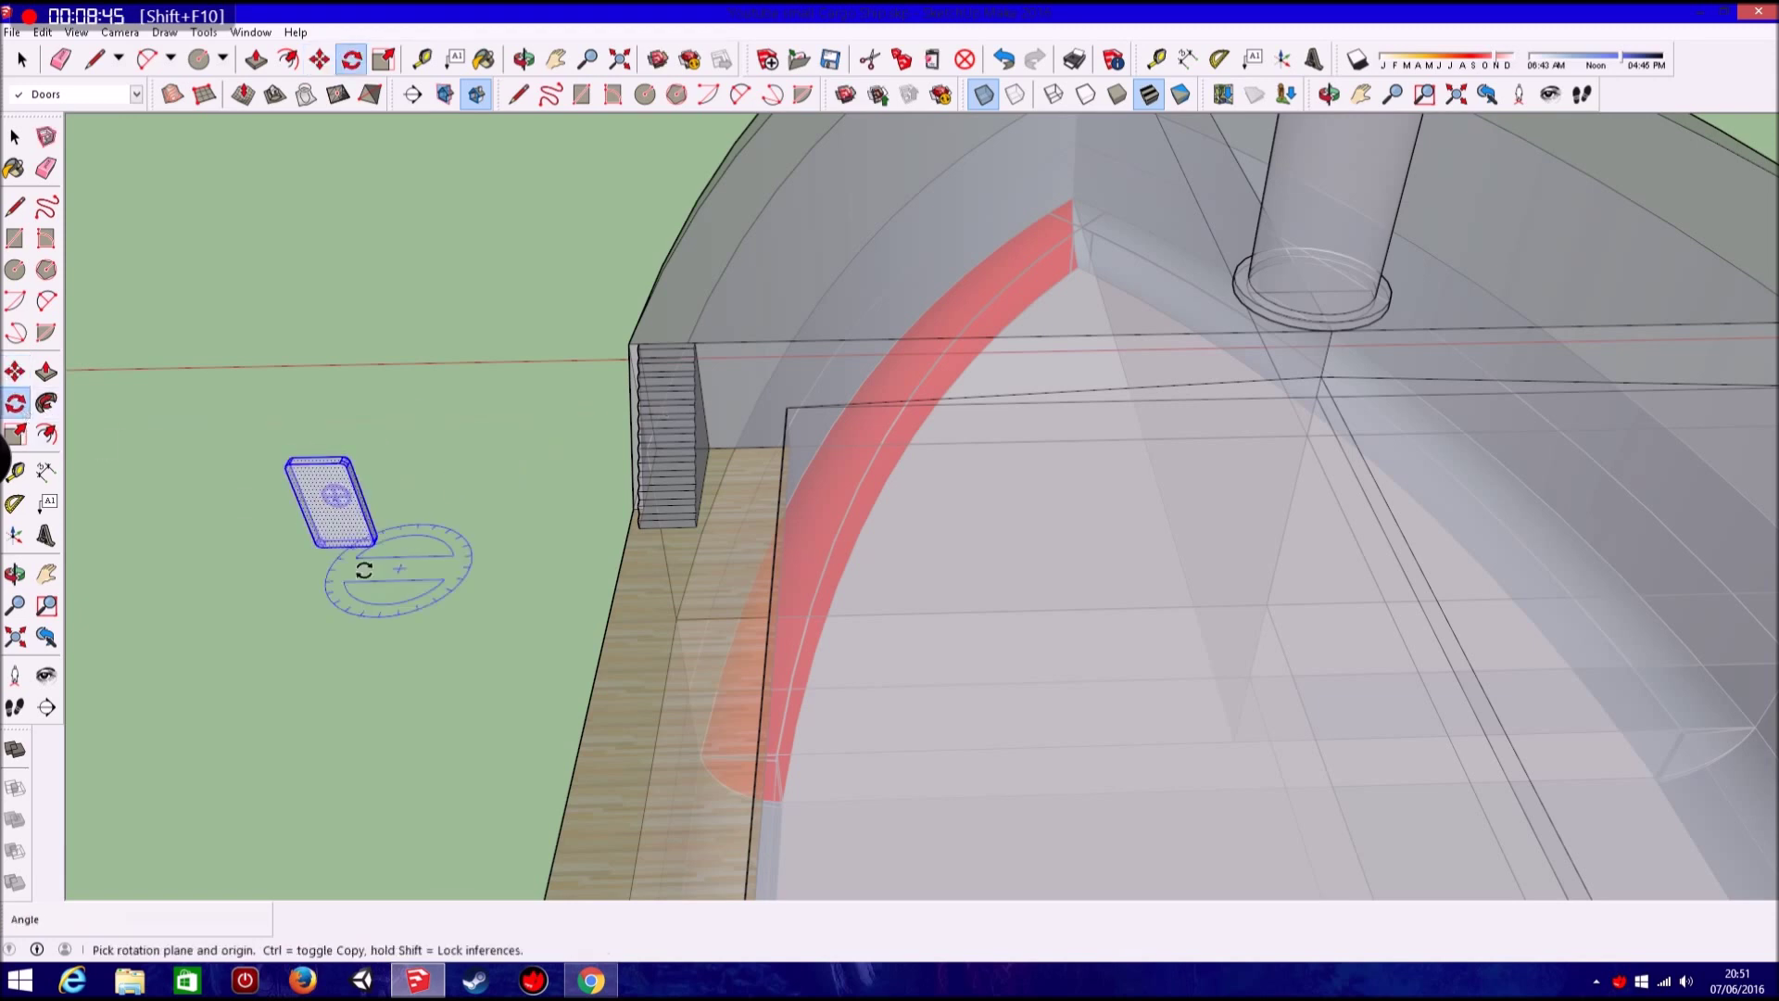
pyautogui.click(451, 564)
pyautogui.click(179, 575)
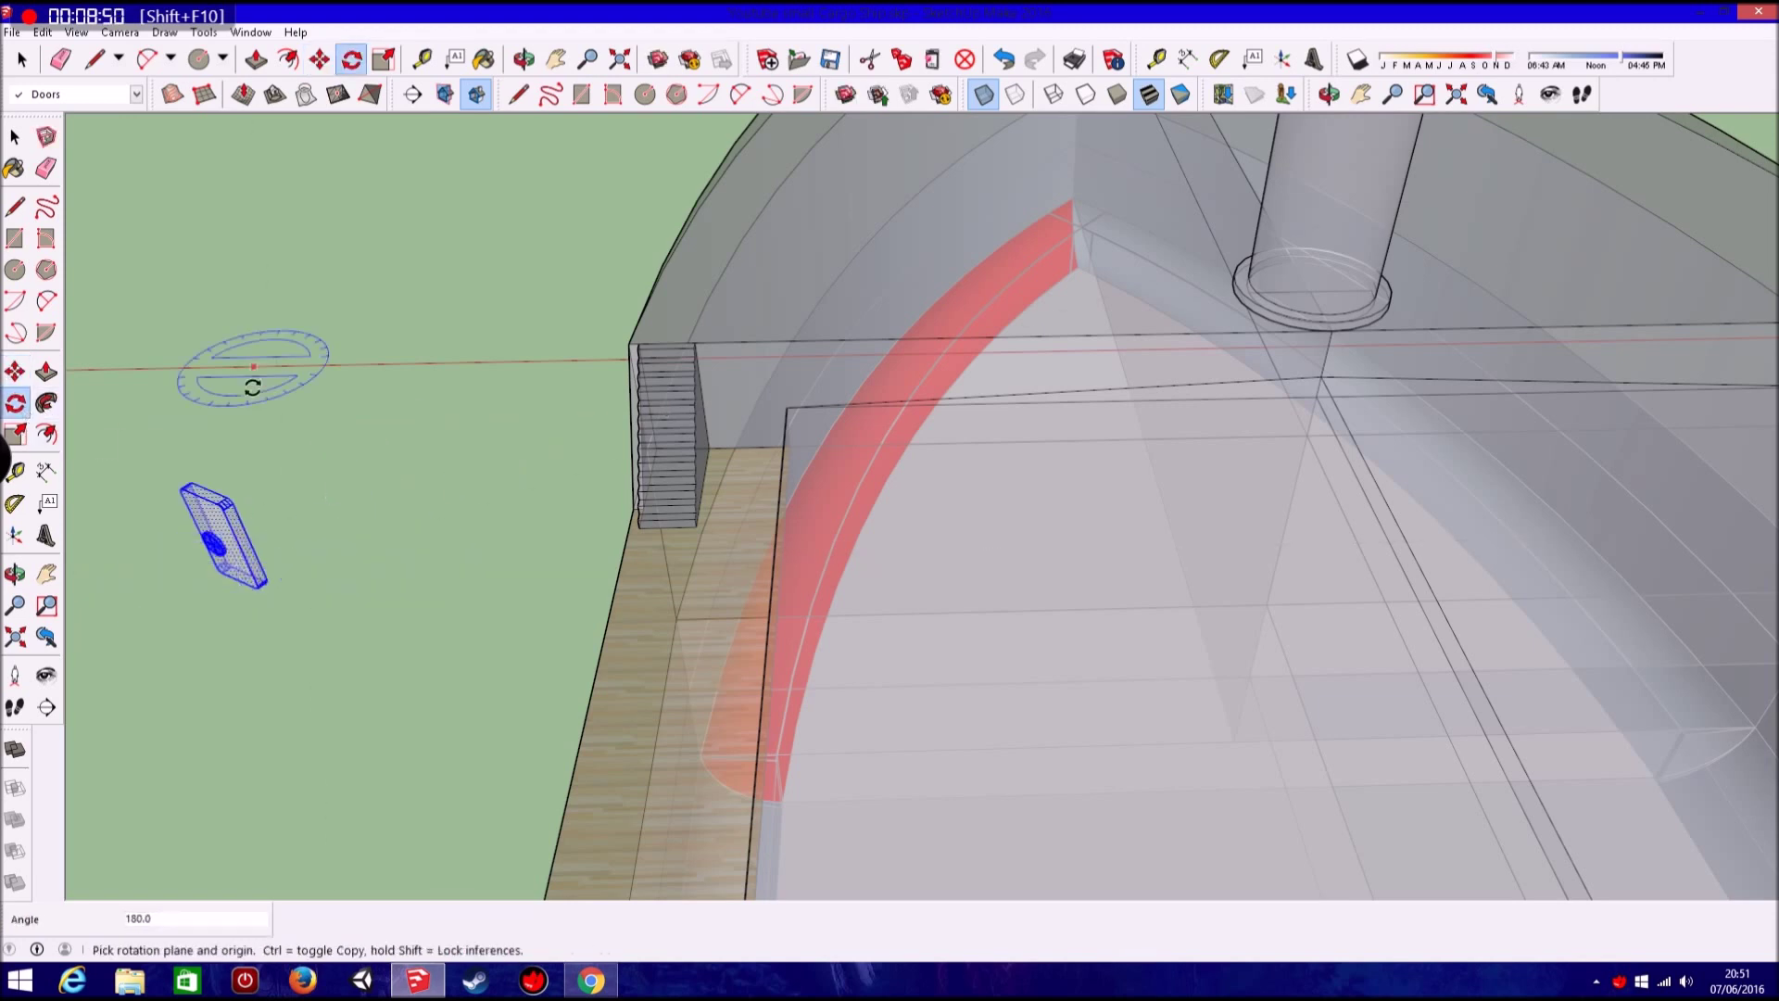
pyautogui.click(43, 32)
pyautogui.click(93, 52)
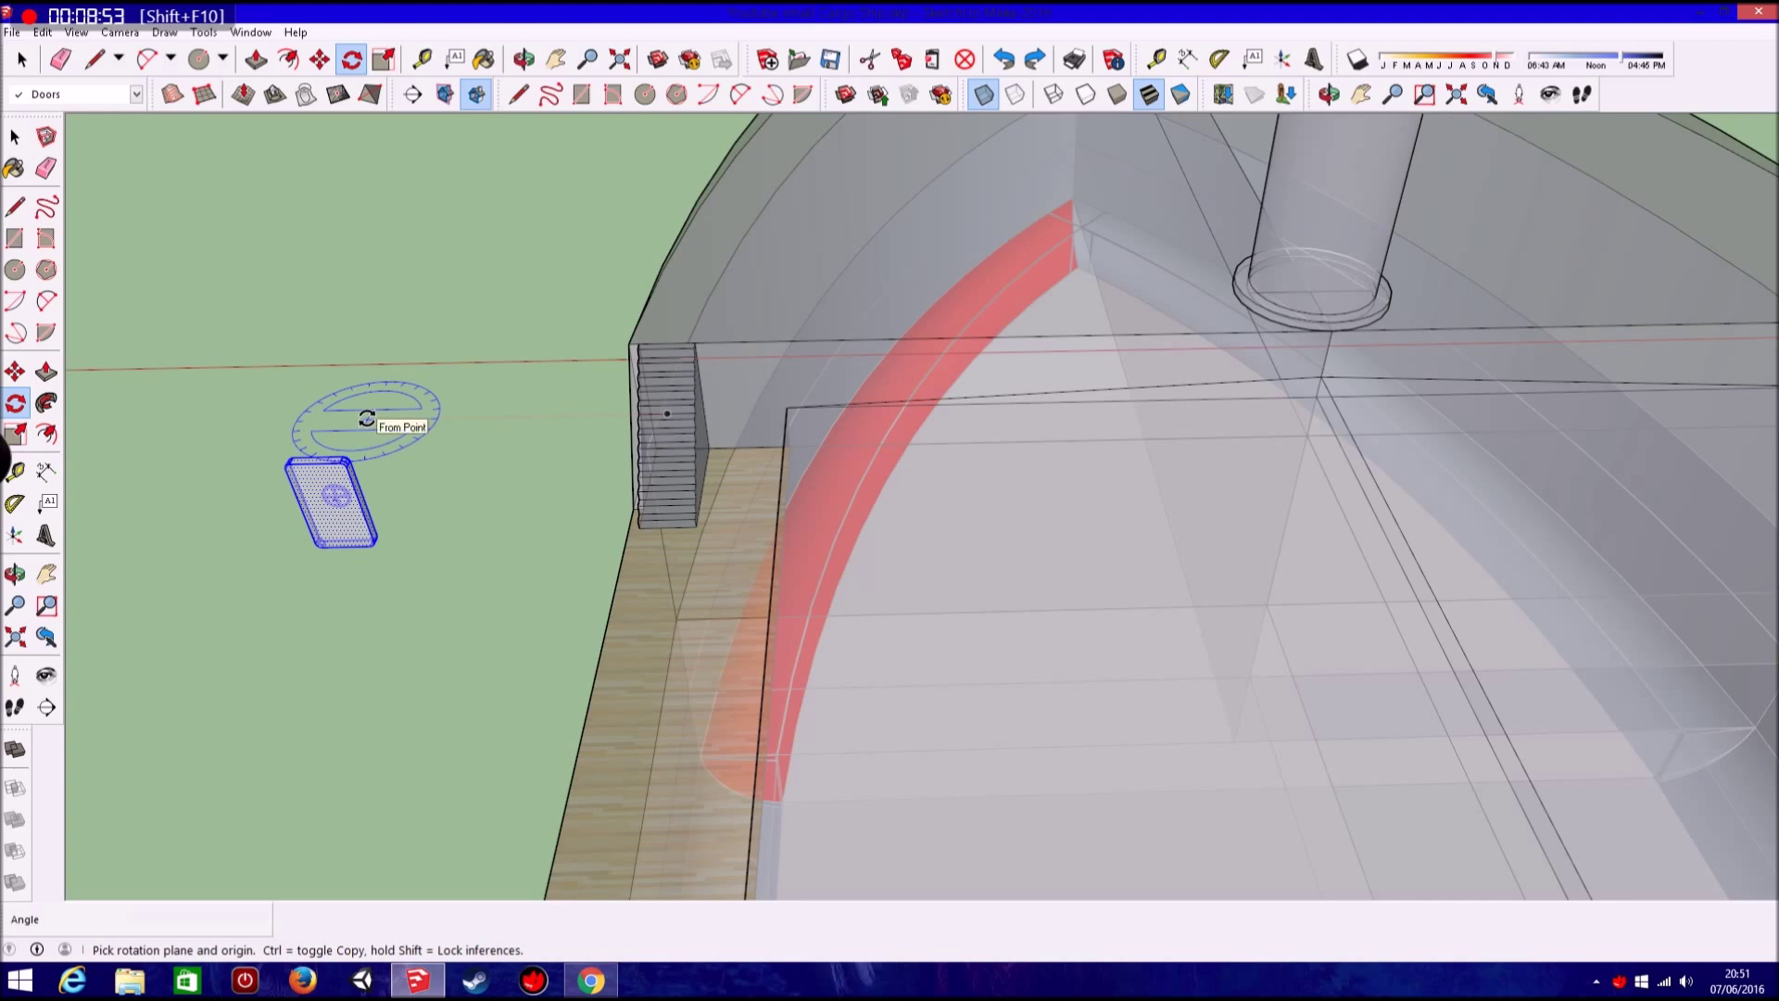
pyautogui.click(259, 572)
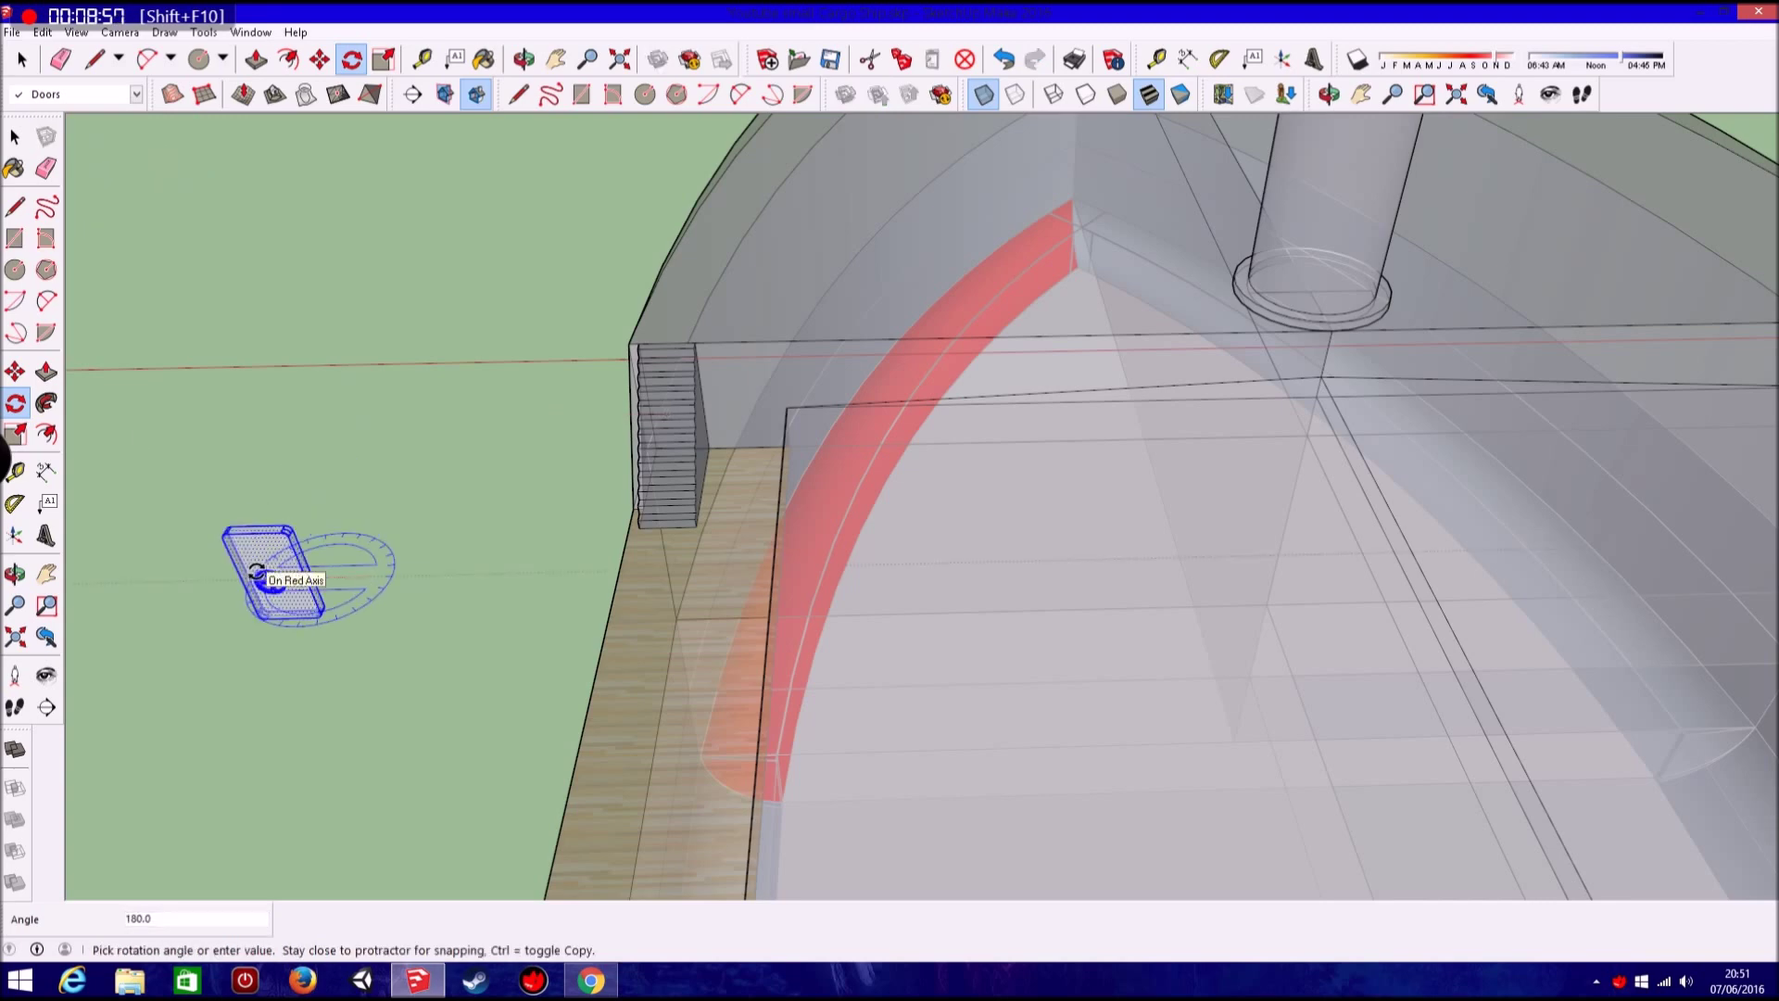
pyautogui.moveTo(409, 568)
pyautogui.mouseDown(button='middle')
pyautogui.moveTo(700, 461)
pyautogui.moveTo(1124, 424)
pyautogui.mouseUp(button='middle')
pyautogui.click(23, 372)
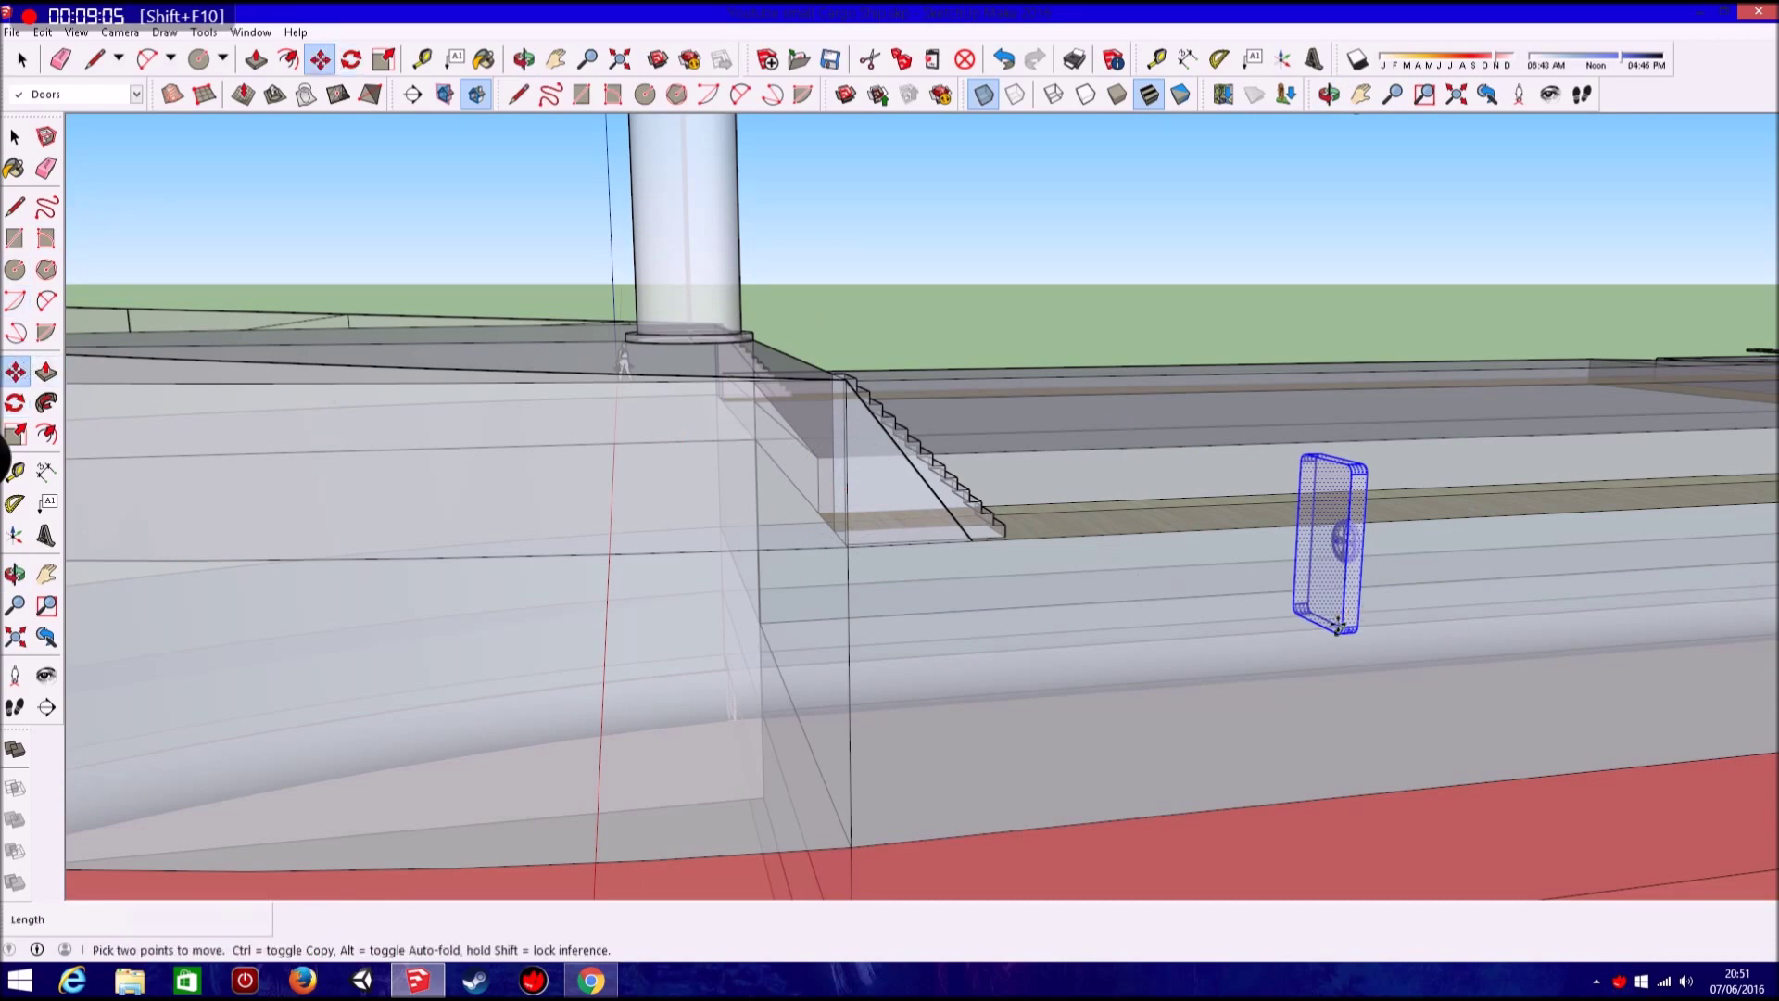
# Move the new door onto the stern wall beside the stairs at the deck edge.
pyautogui.scroll(3, 1315, 627)
pyautogui.click(1292, 627)
pyautogui.moveTo(1293, 627); pyautogui.dragTo(616, 722, button='middle')
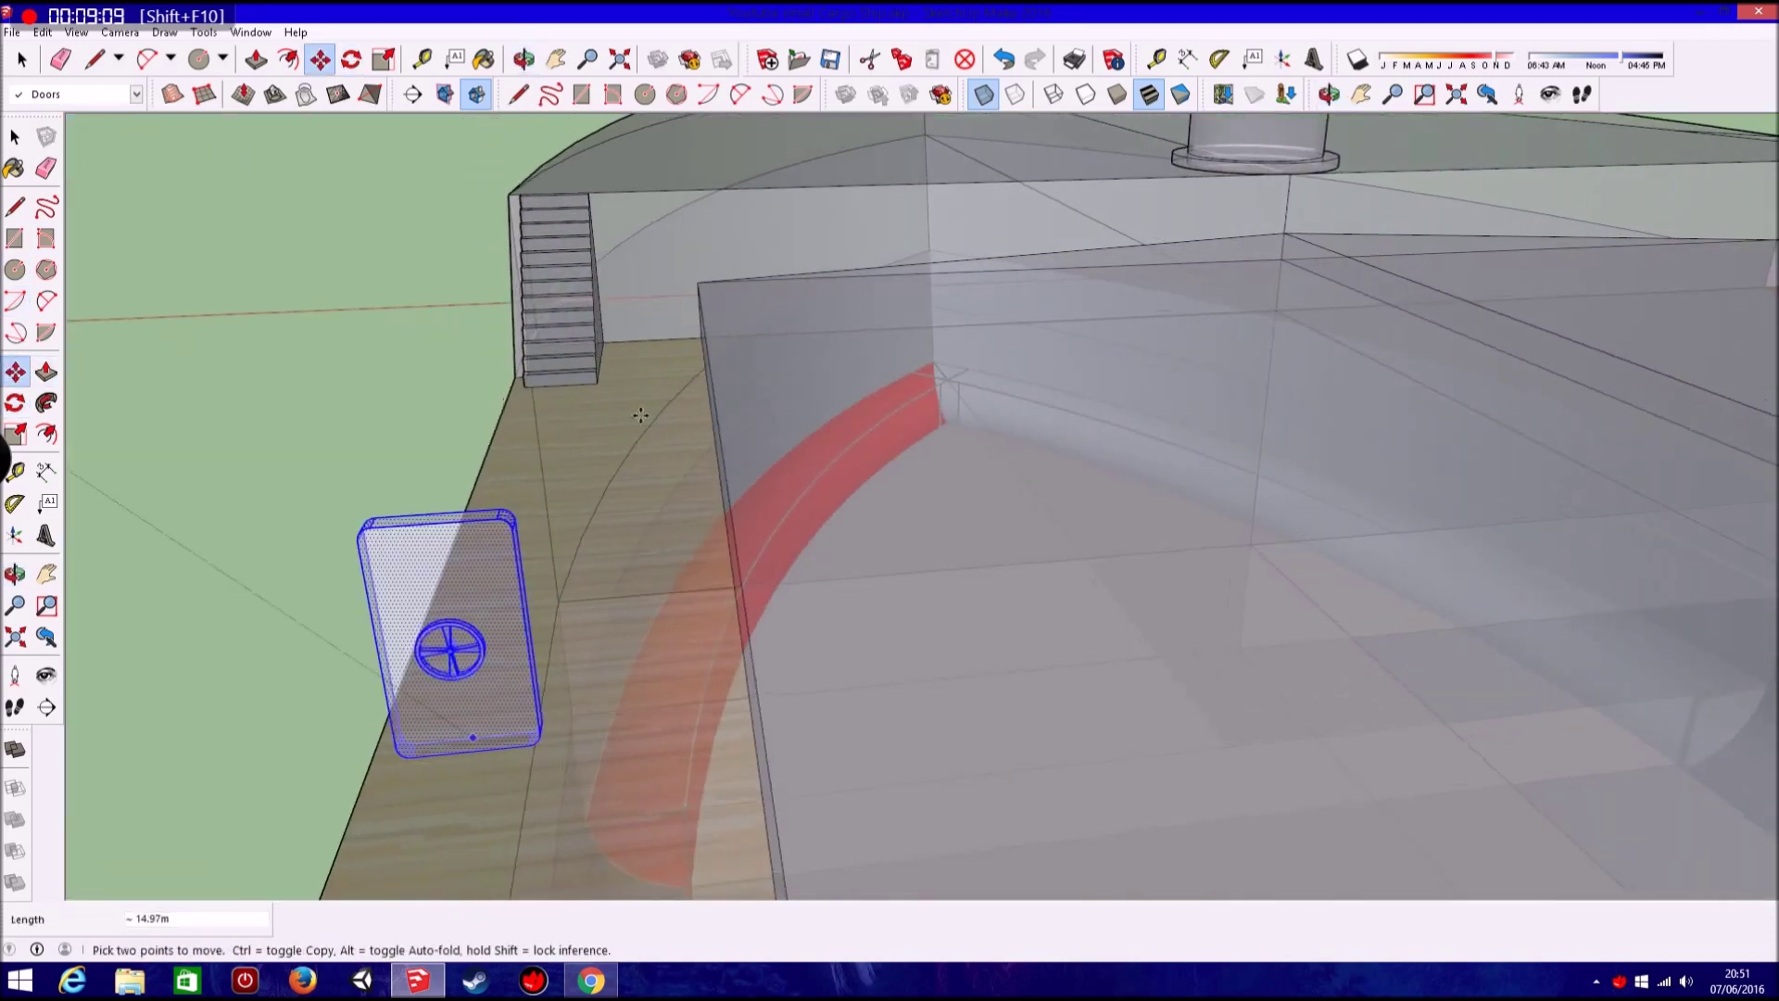
pyautogui.scroll(-3, 656, 371)
pyautogui.scroll(-4, 588, 452)
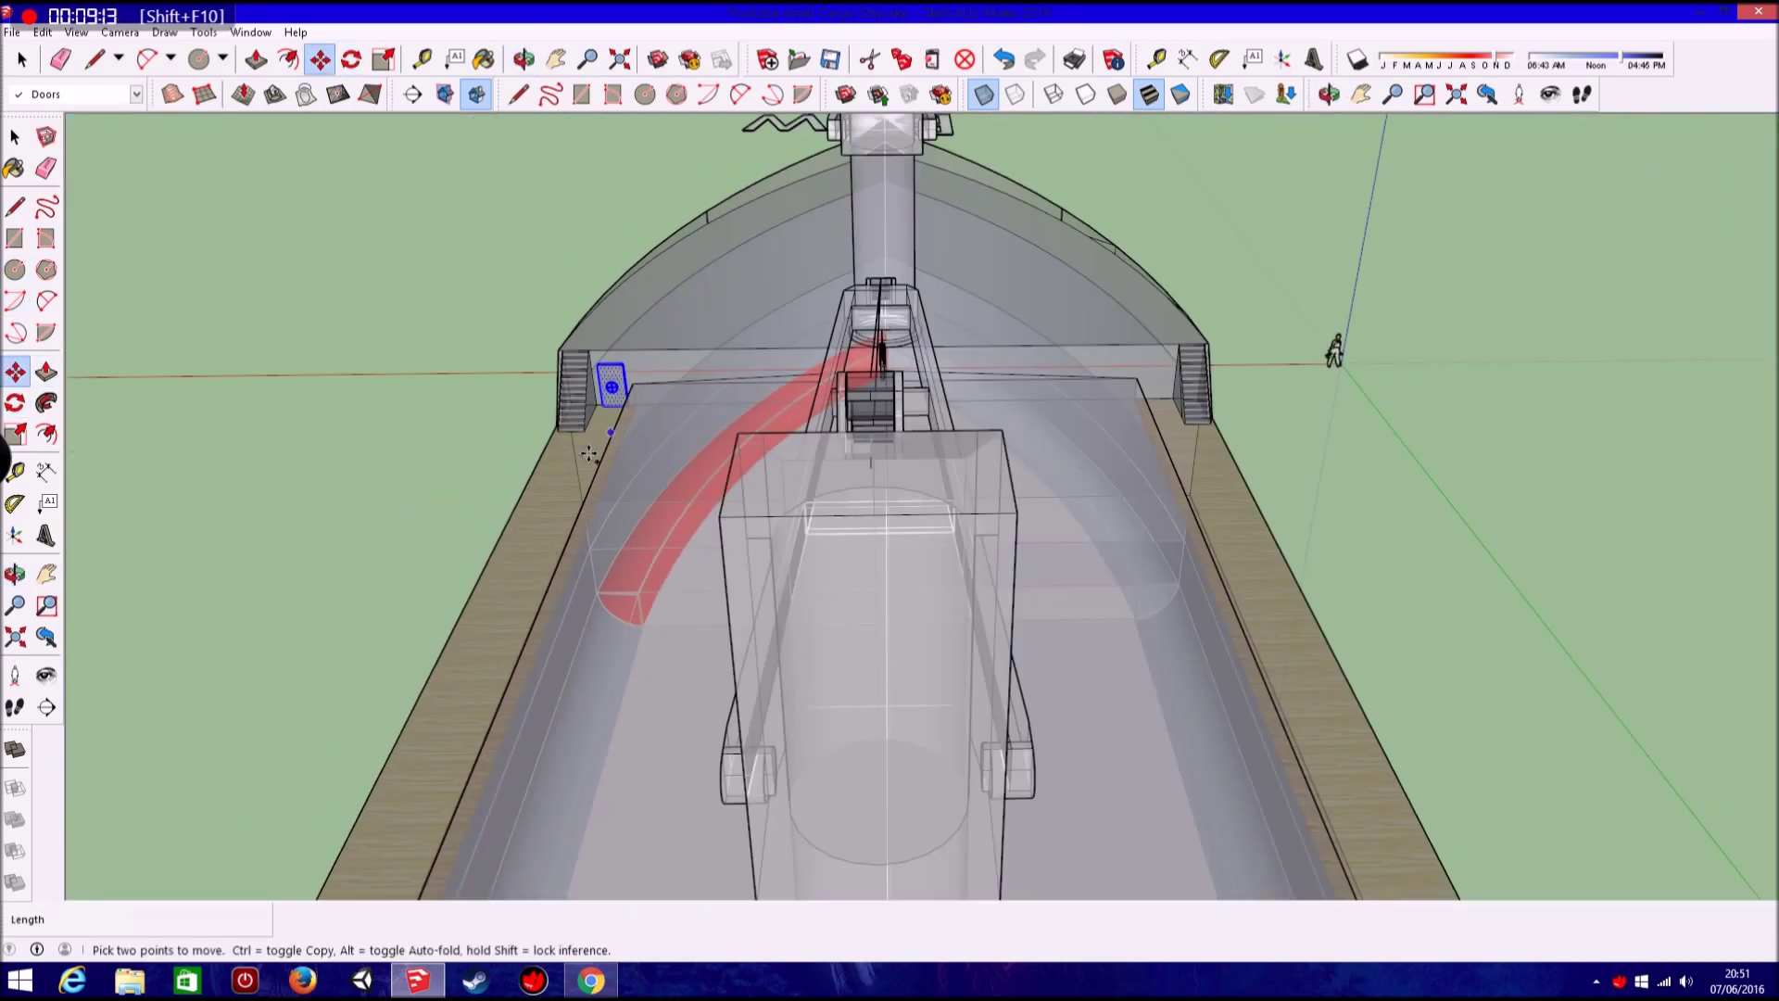
pyautogui.click(1334, 477)
# Zoom out and orbit to a side view of the whole ship.
pyautogui.scroll(3, 1339, 463)
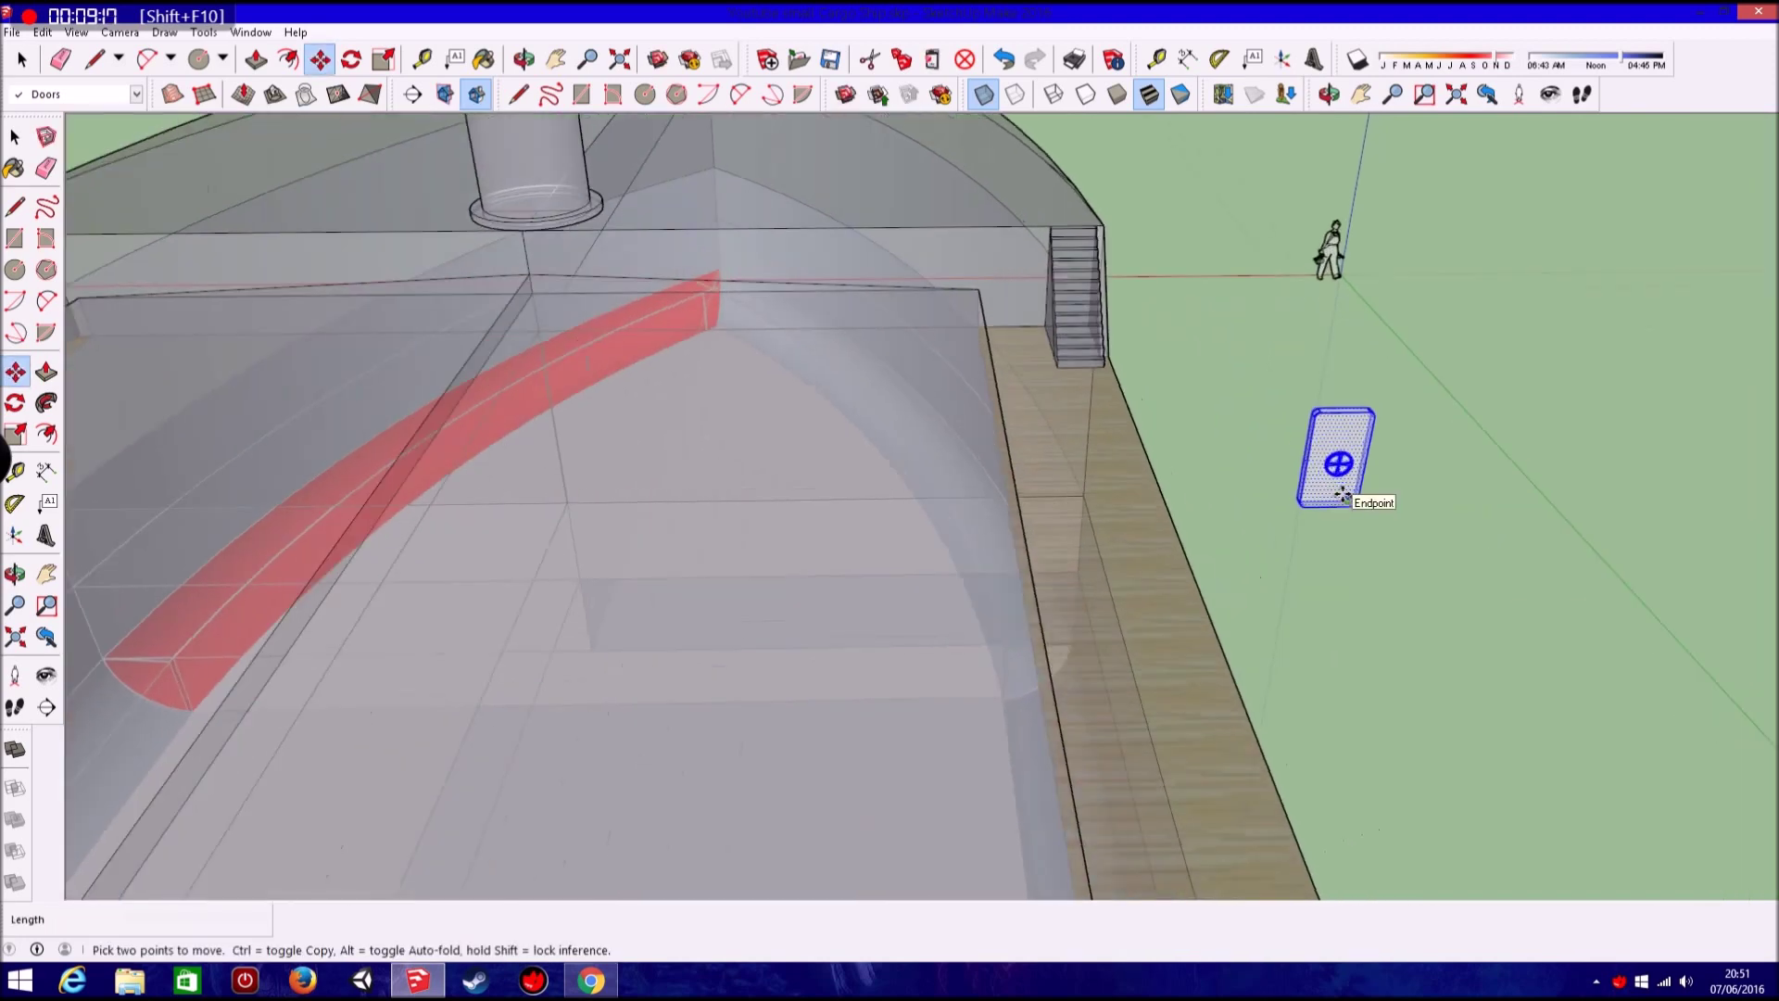
pyautogui.scroll(3, 1339, 445)
pyautogui.scroll(-2, 750, 192)
pyautogui.scroll(-3, 915, 449)
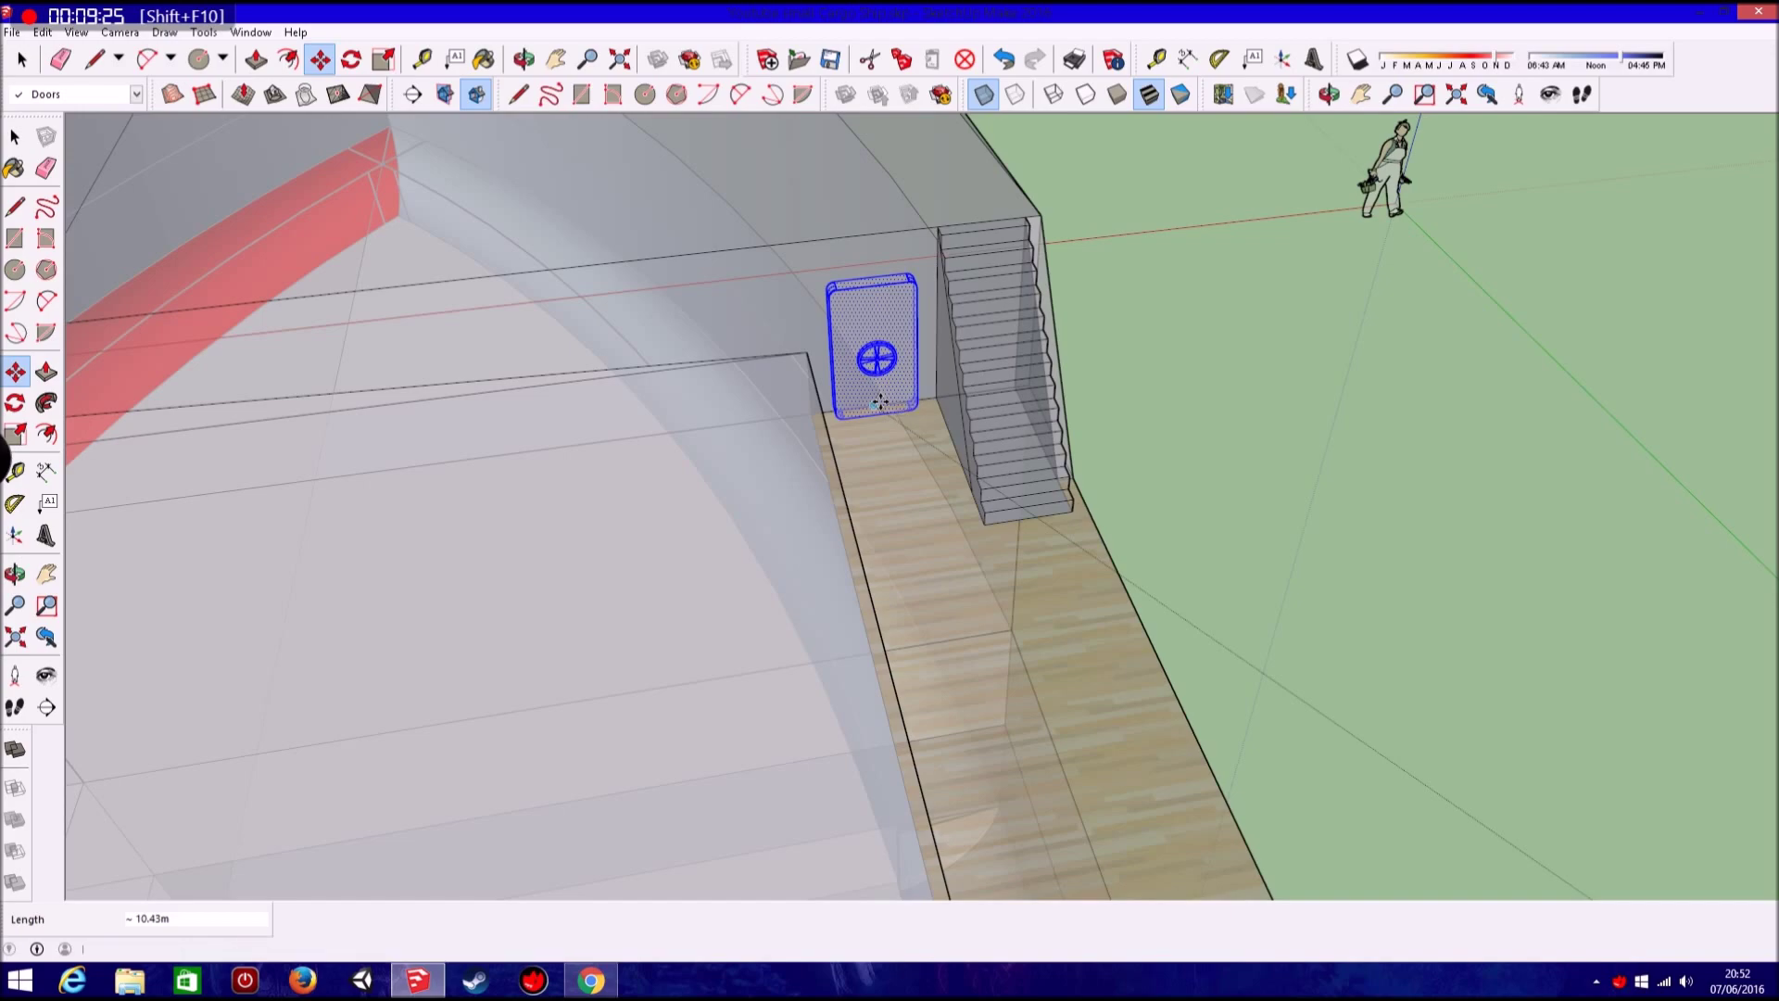
pyautogui.scroll(-2, 879, 401)
pyautogui.scroll(-3, 882, 320)
pyautogui.scroll(-3, 897, 318)
pyautogui.scroll(-1, 891, 299)
pyautogui.moveTo(895, 313)
pyautogui.mouseDown(button='middle')
pyautogui.moveTo(524, 326)
pyautogui.moveTo(327, 210)
pyautogui.mouseUp(button='middle')
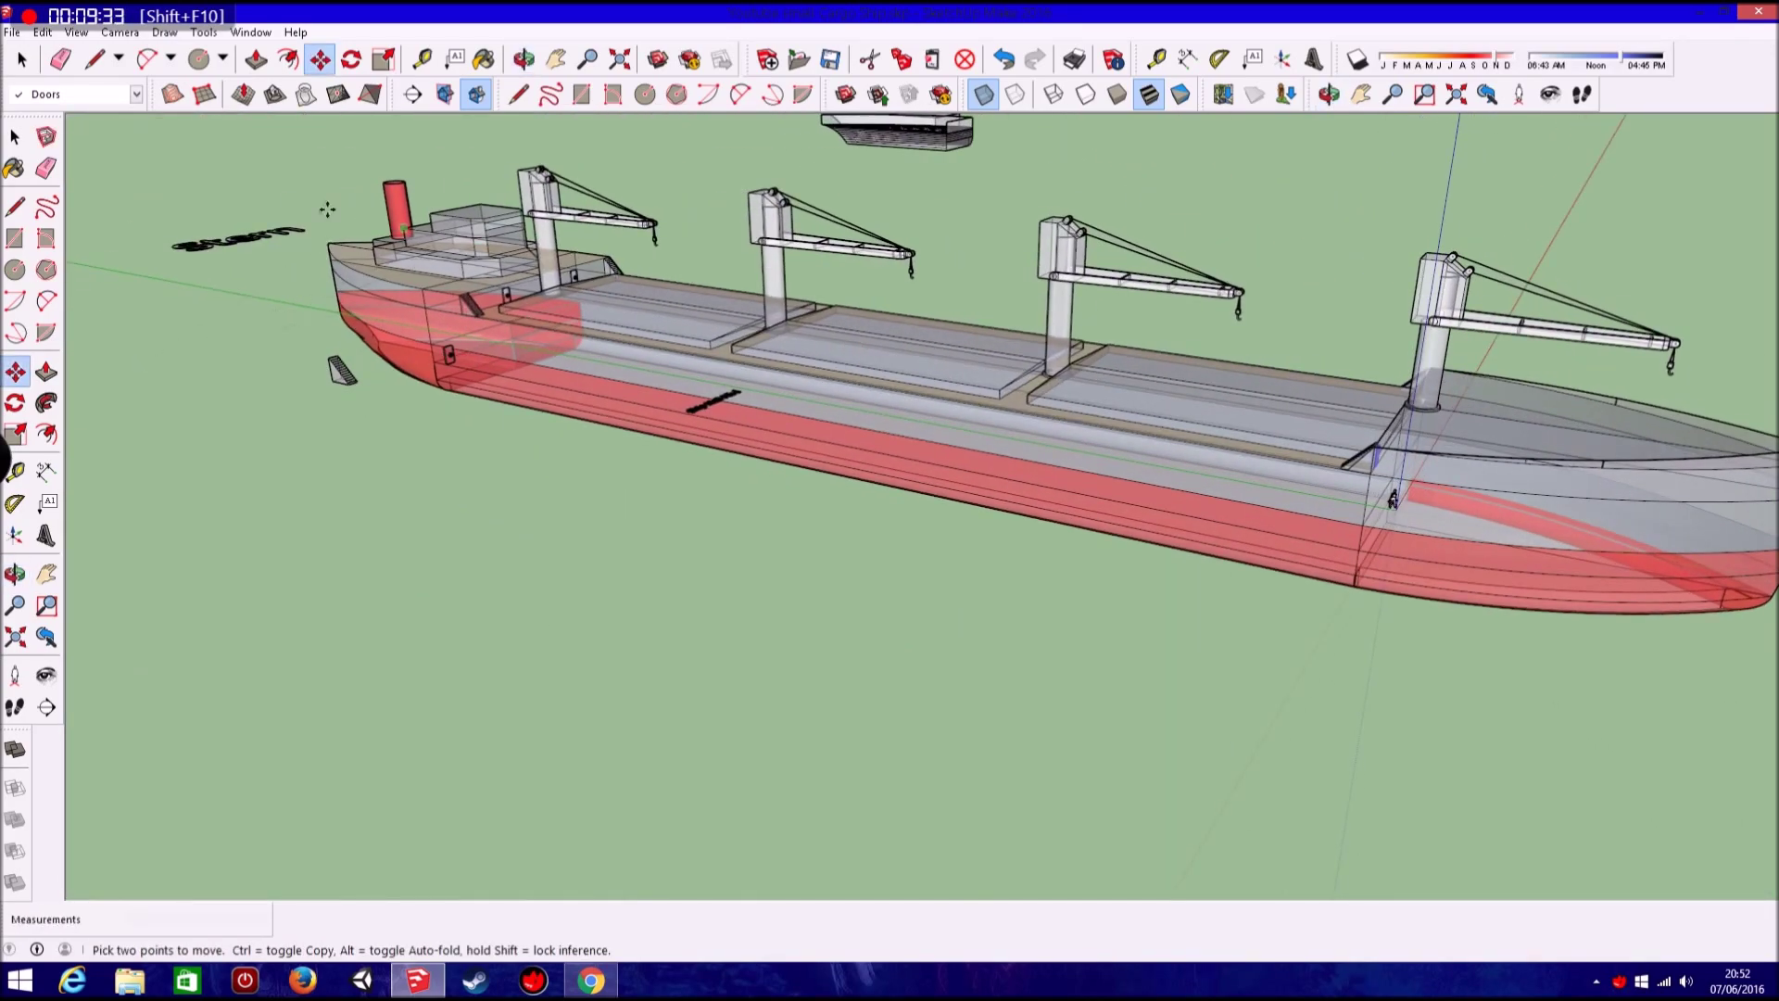
# Set the pasted door on the superstructure wall under the red funnel.
pyautogui.scroll(3, 370, 232)
pyautogui.scroll(2, 646, 287)
pyautogui.scroll(2, 705, 349)
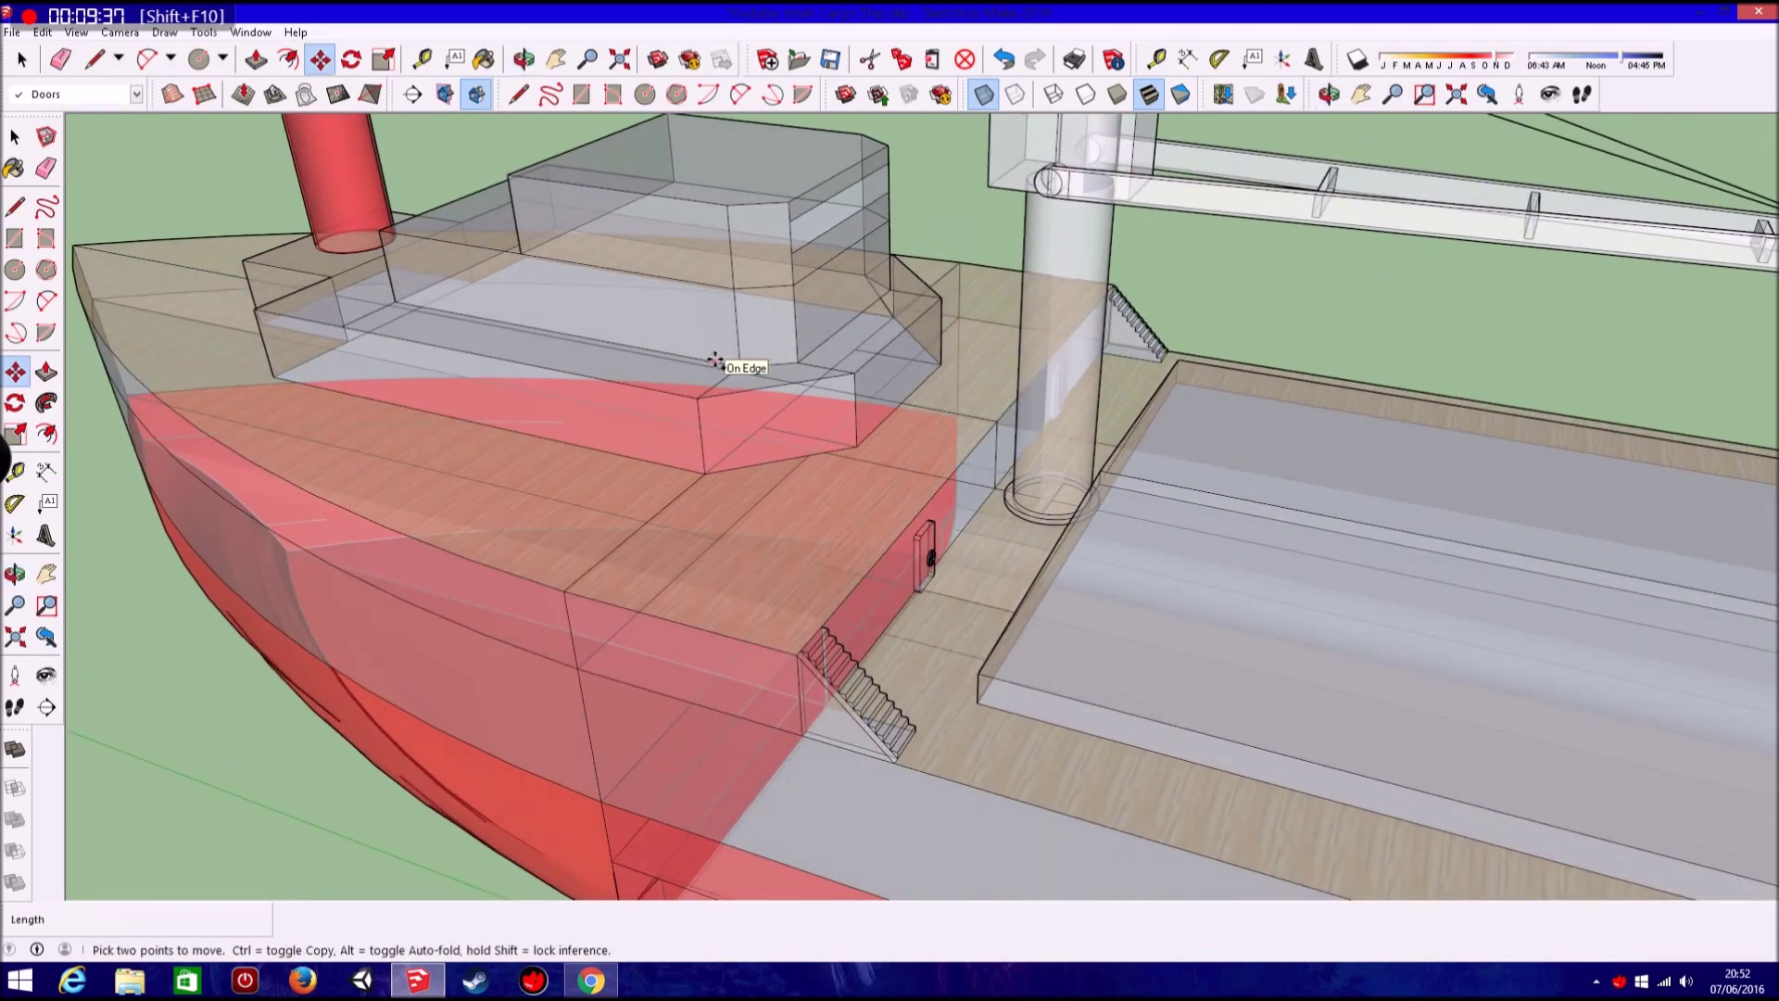
pyautogui.scroll(-2, 868, 425)
pyautogui.scroll(-2, 862, 422)
pyautogui.scroll(2, 297, 544)
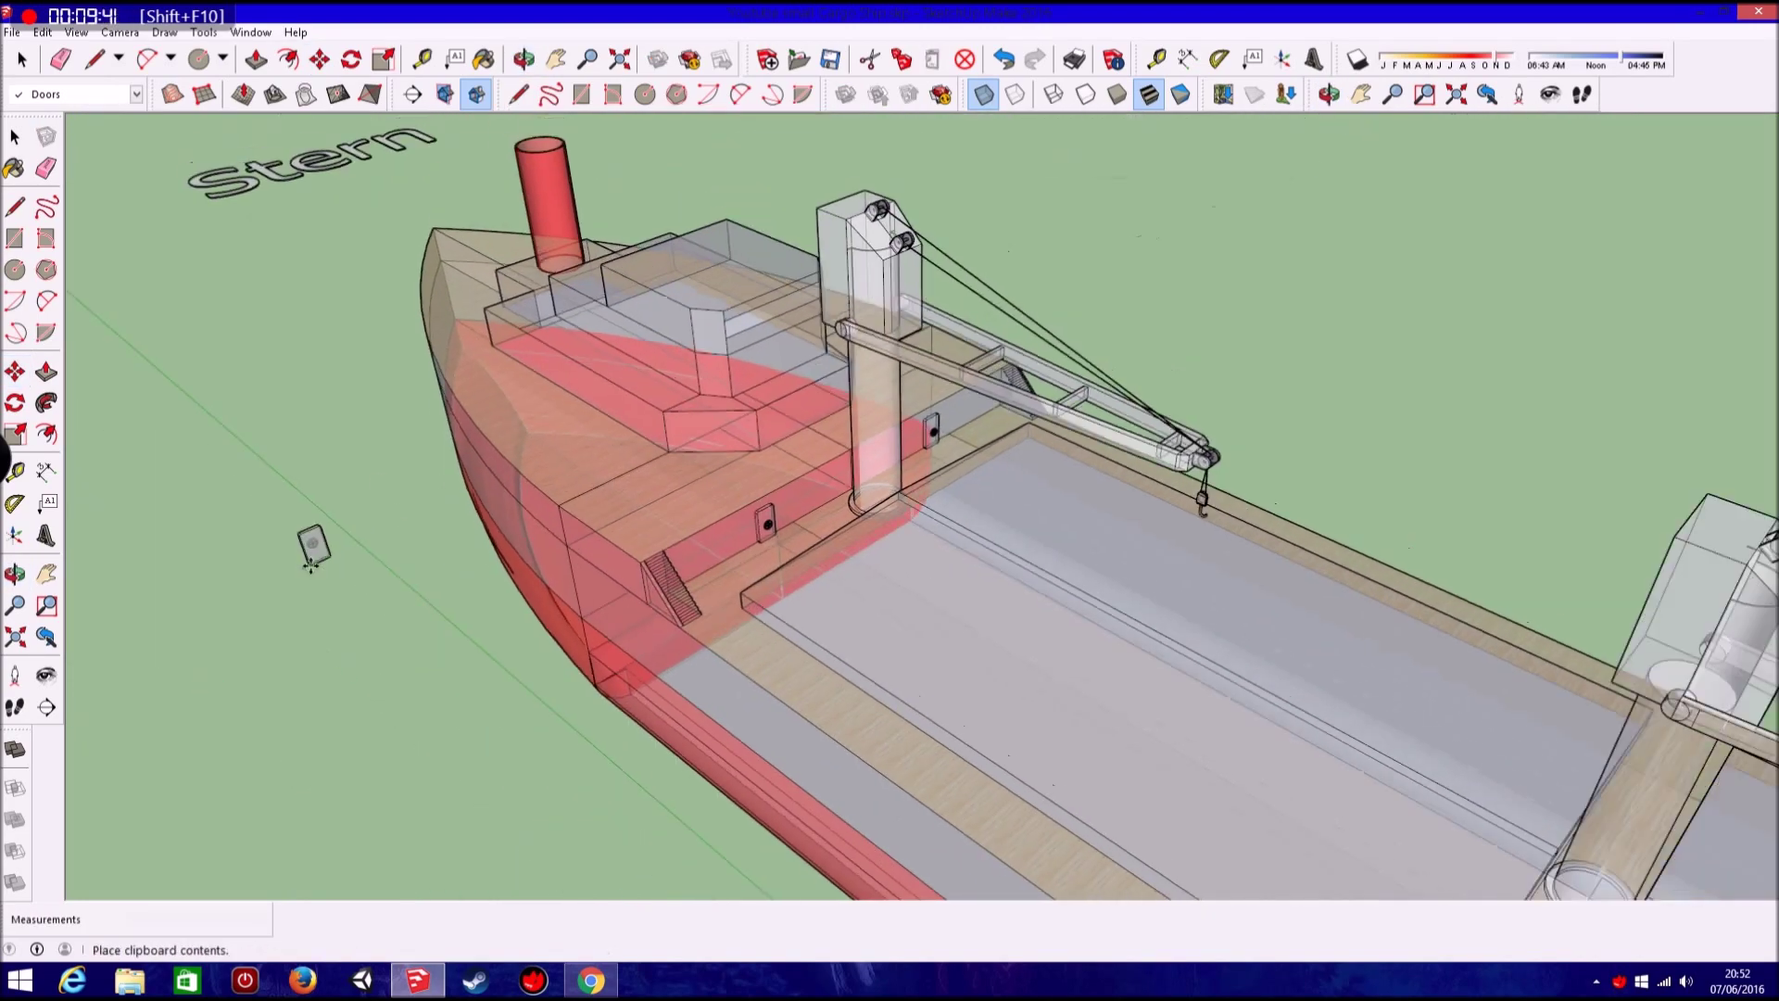
pyautogui.scroll(2, 310, 556)
pyautogui.scroll(-2, 310, 556)
pyautogui.moveTo(1056, 556); pyautogui.dragTo(1107, 563, button='middle')
pyautogui.scroll(-4, 1211, 568)
pyautogui.scroll(2, 1158, 565)
pyautogui.press('m')
pyautogui.click(1062, 544)
pyautogui.scroll(3, 887, 550)
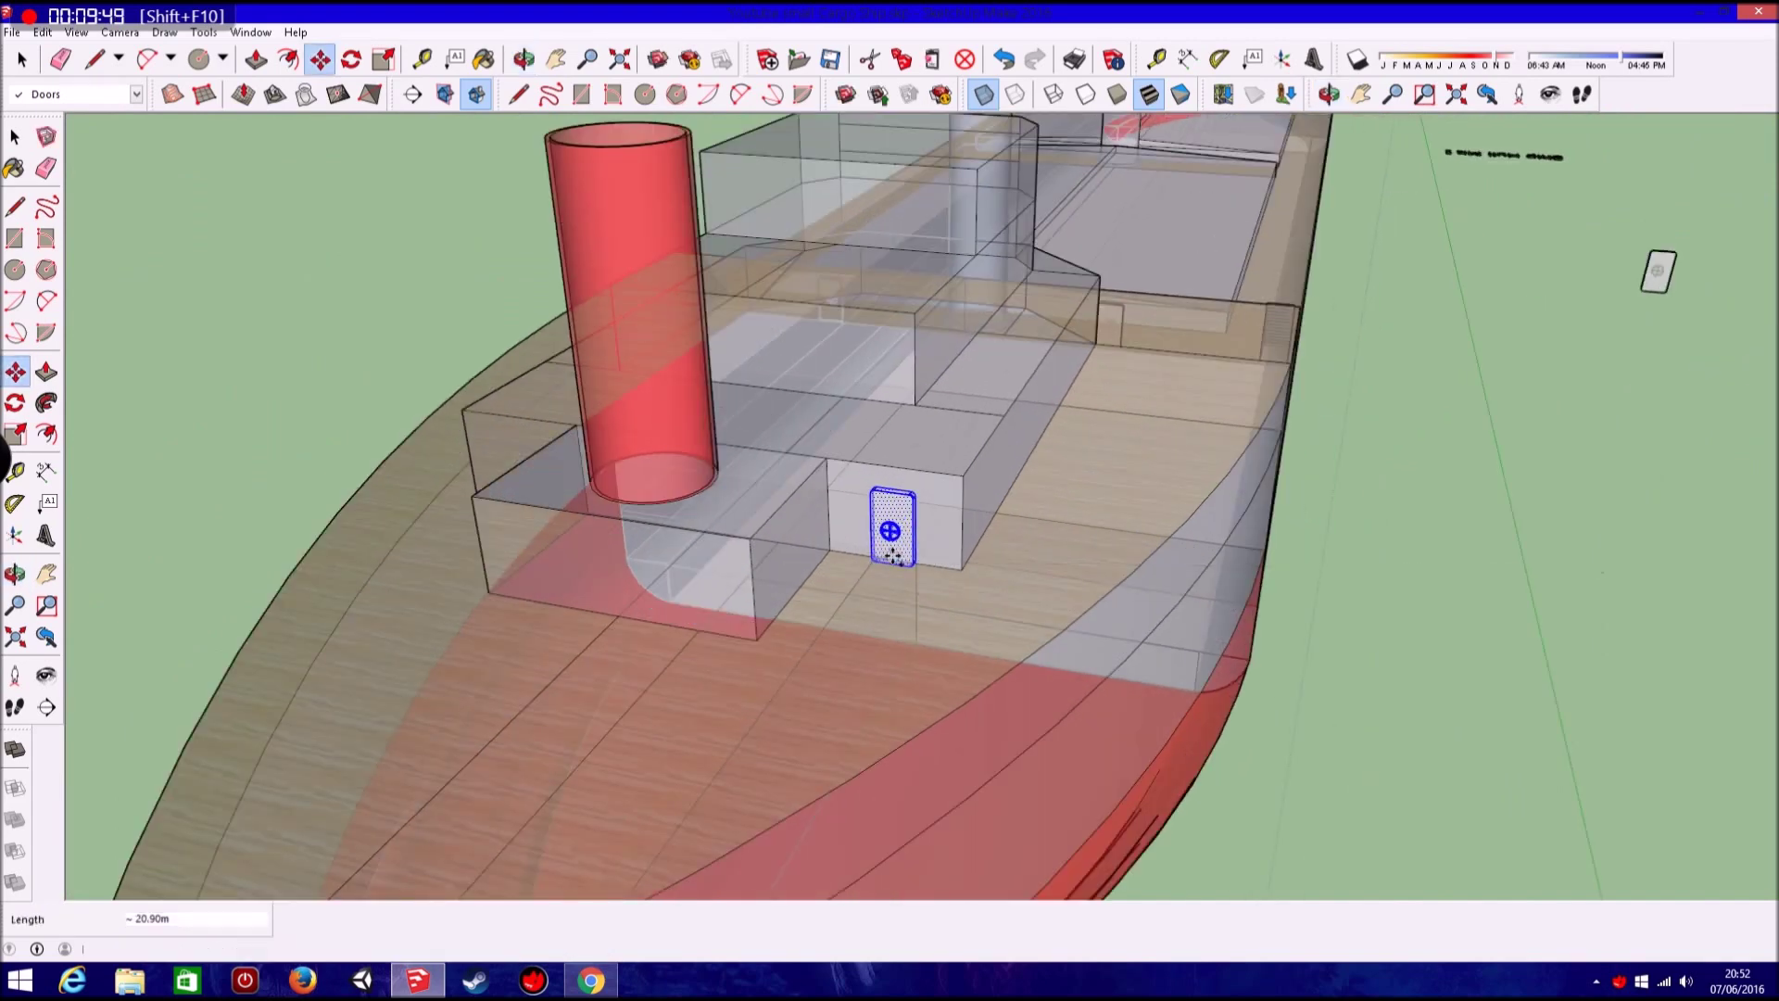
pyautogui.click(891, 554)
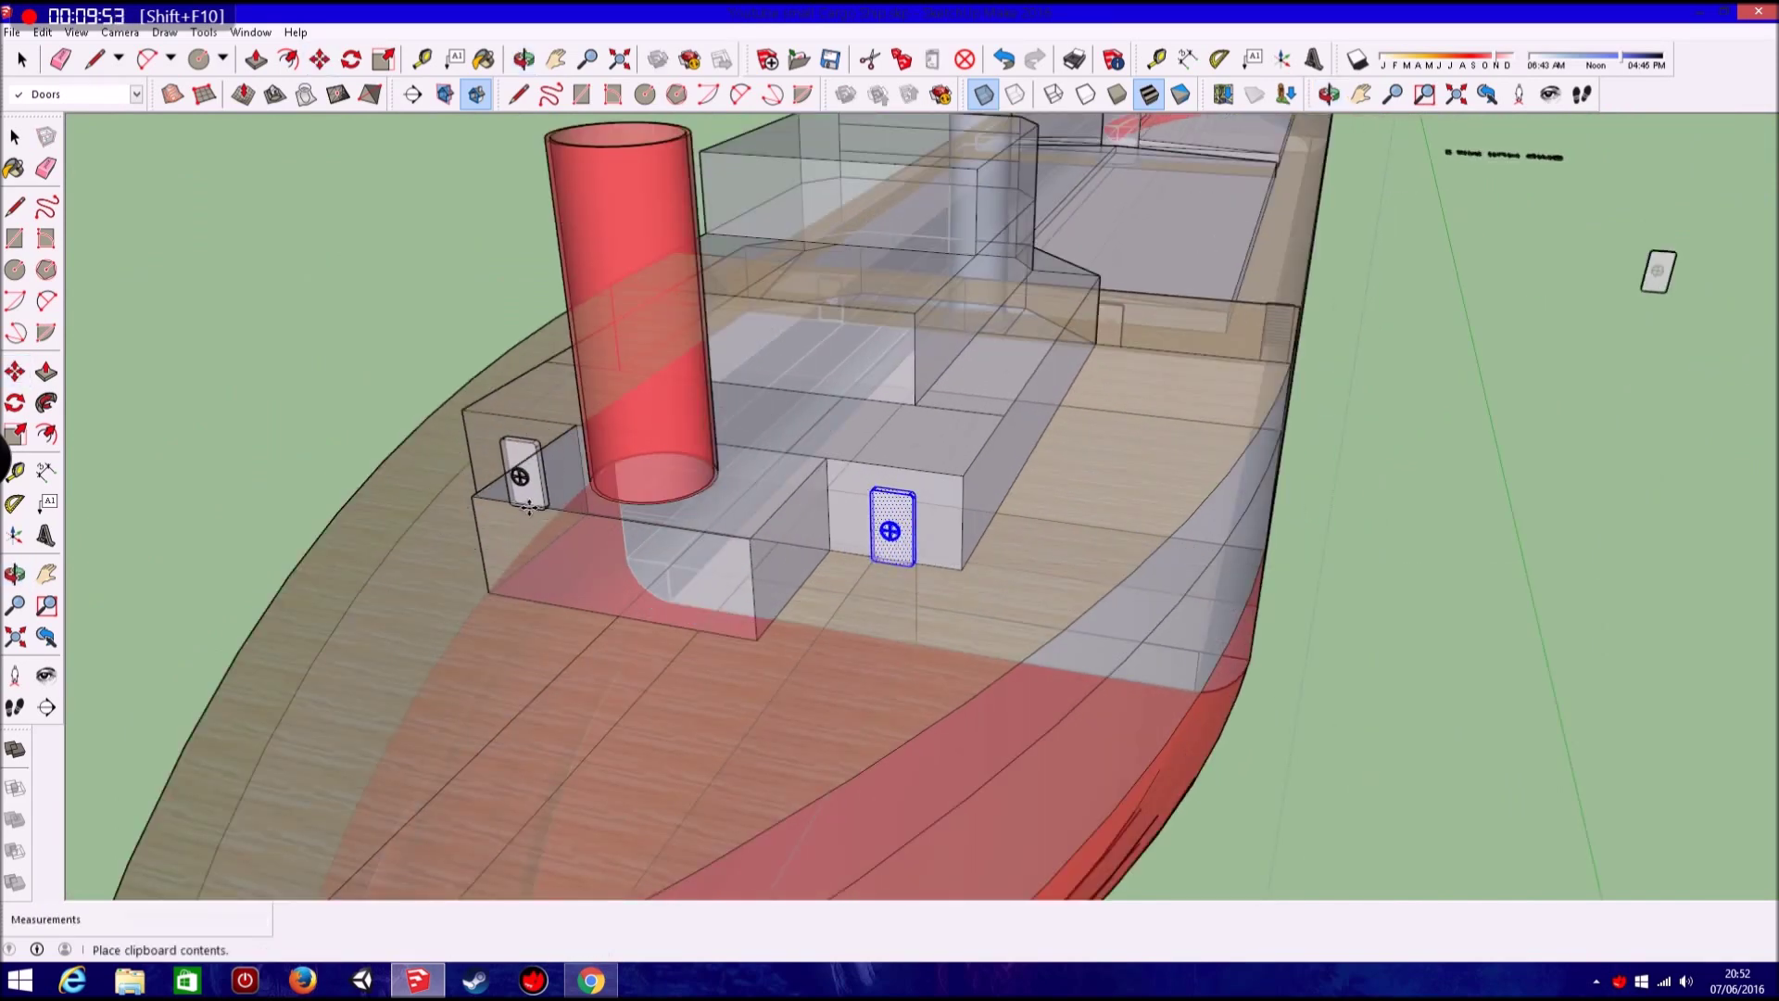
# Place another door copy at the wall's midpoint and orbit out to the whole ship.
pyautogui.click(528, 507)
pyautogui.scroll(-5, 727, 511)
pyautogui.moveTo(1020, 519); pyautogui.dragTo(664, 472, button='middle')
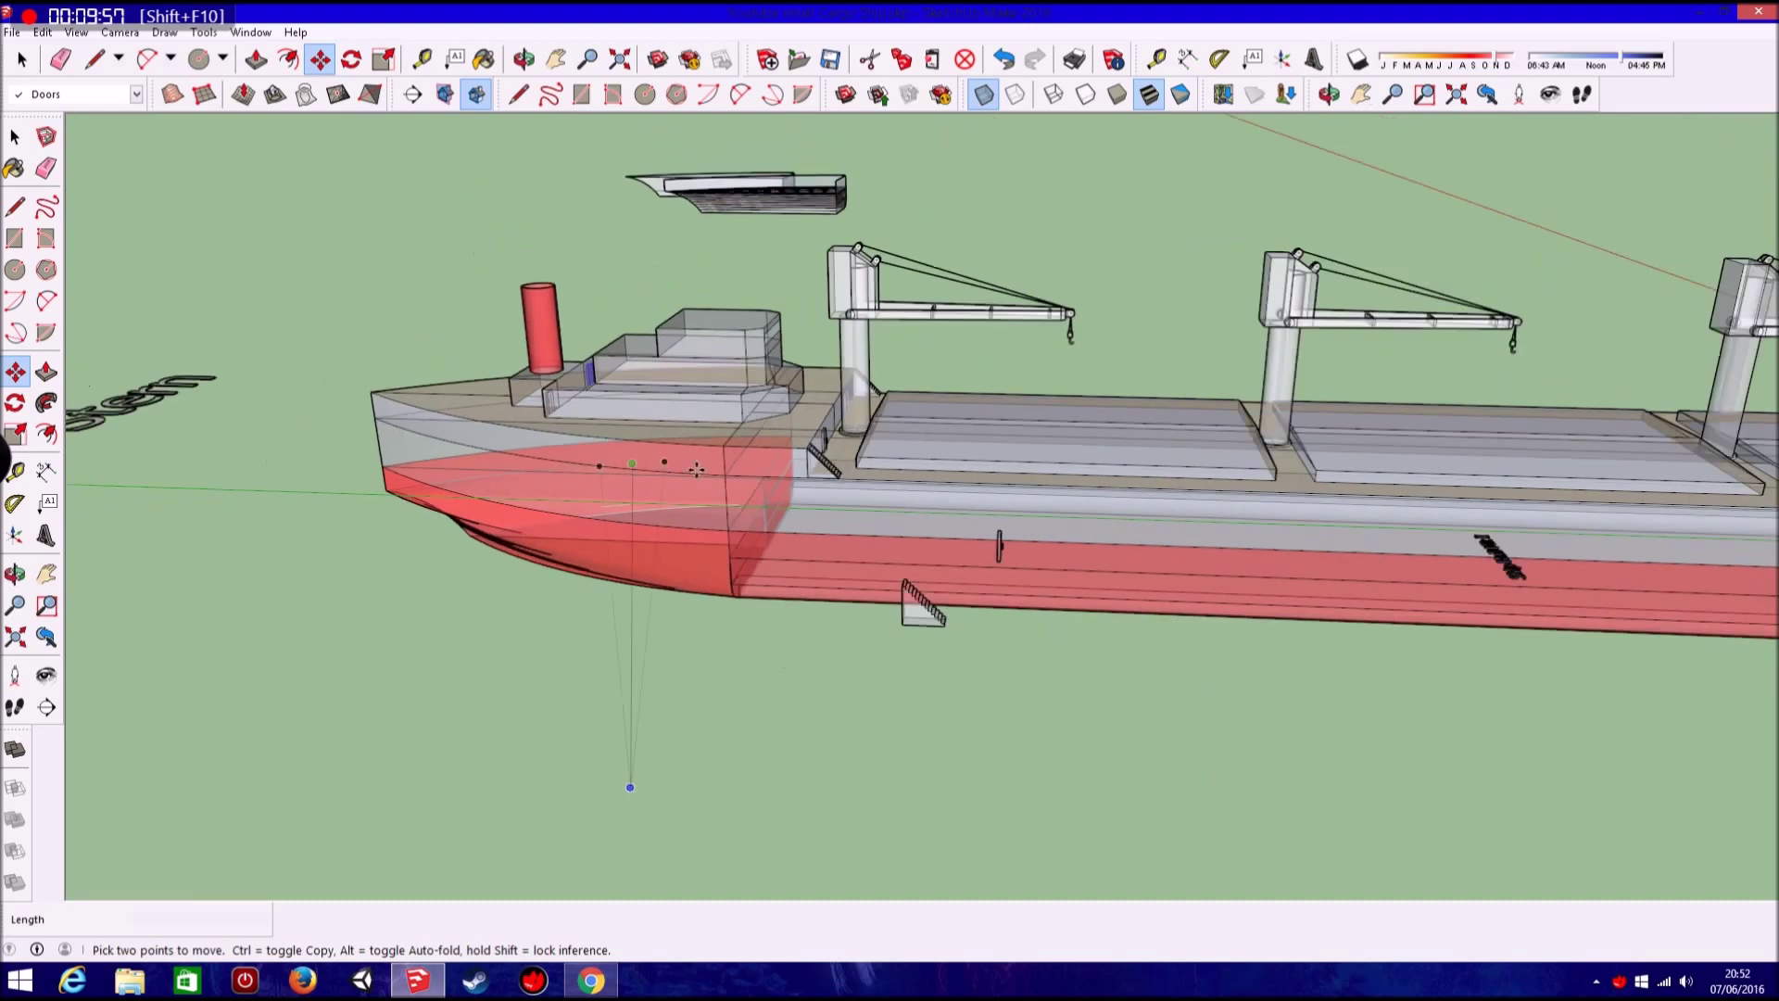
# Bring the door lying on the ground onto the superstructure block's front wall.
pyautogui.moveTo(988, 443); pyautogui.dragTo(535, 410, button='middle')
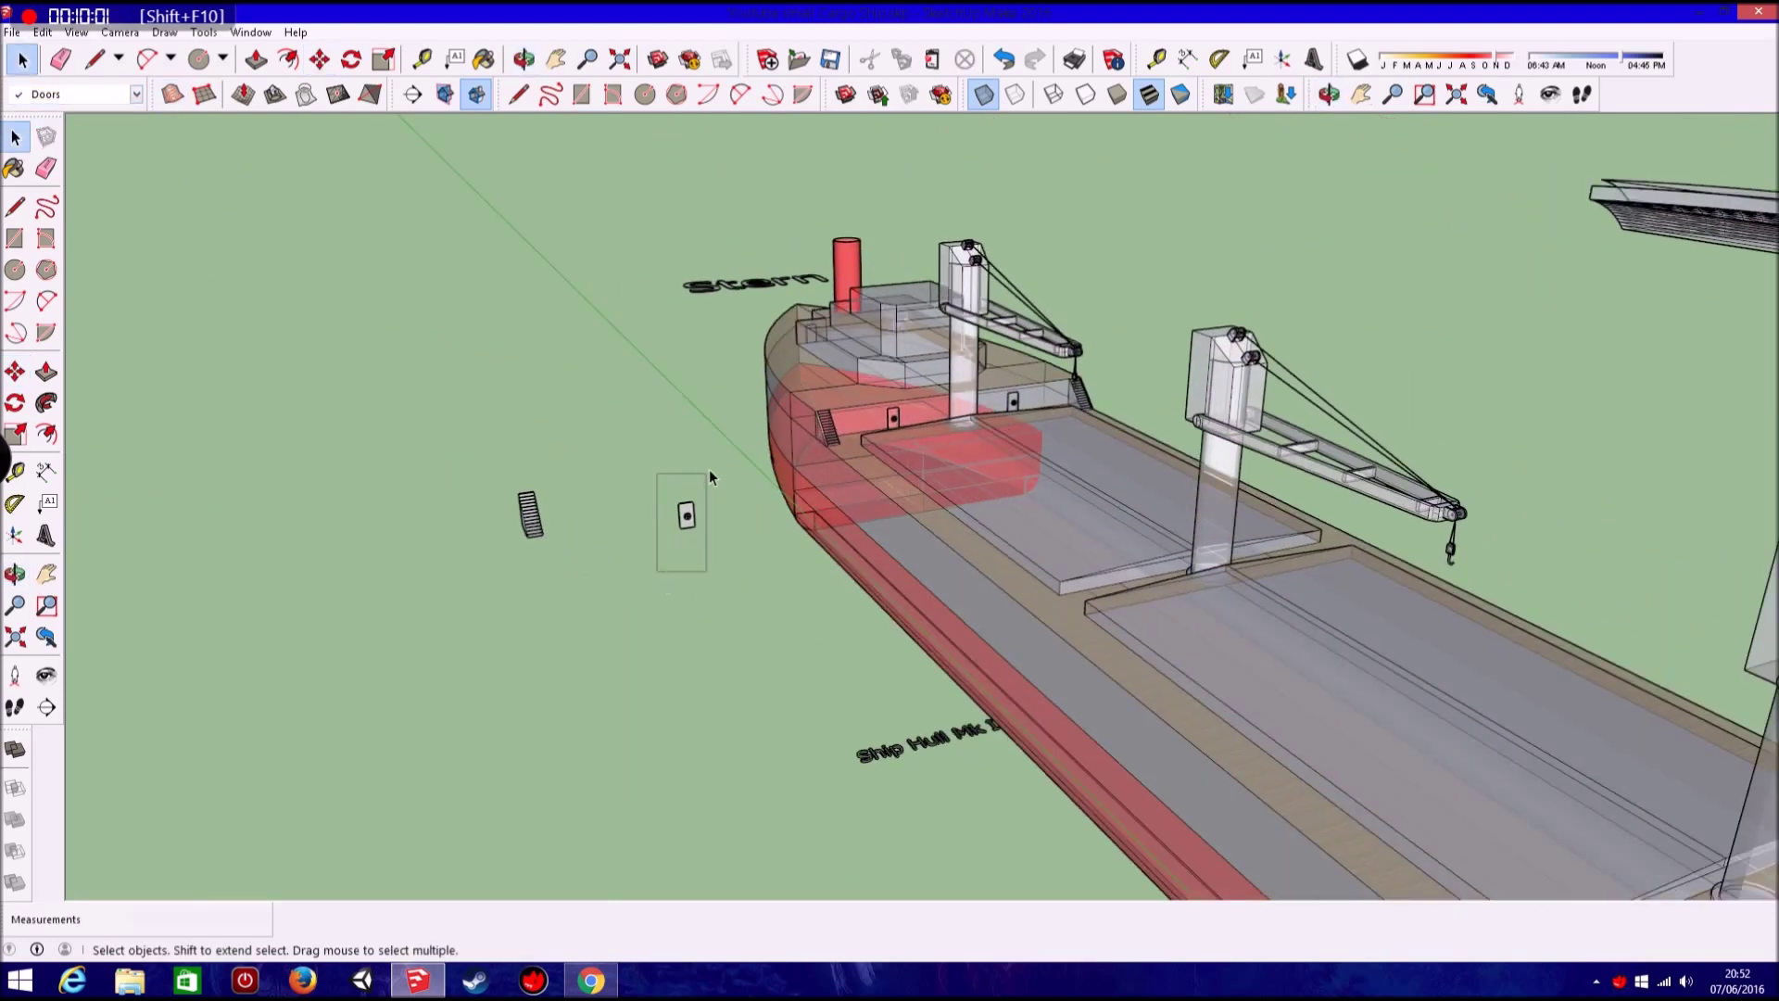
pyautogui.click(687, 515)
pyautogui.scroll(3, 690, 511)
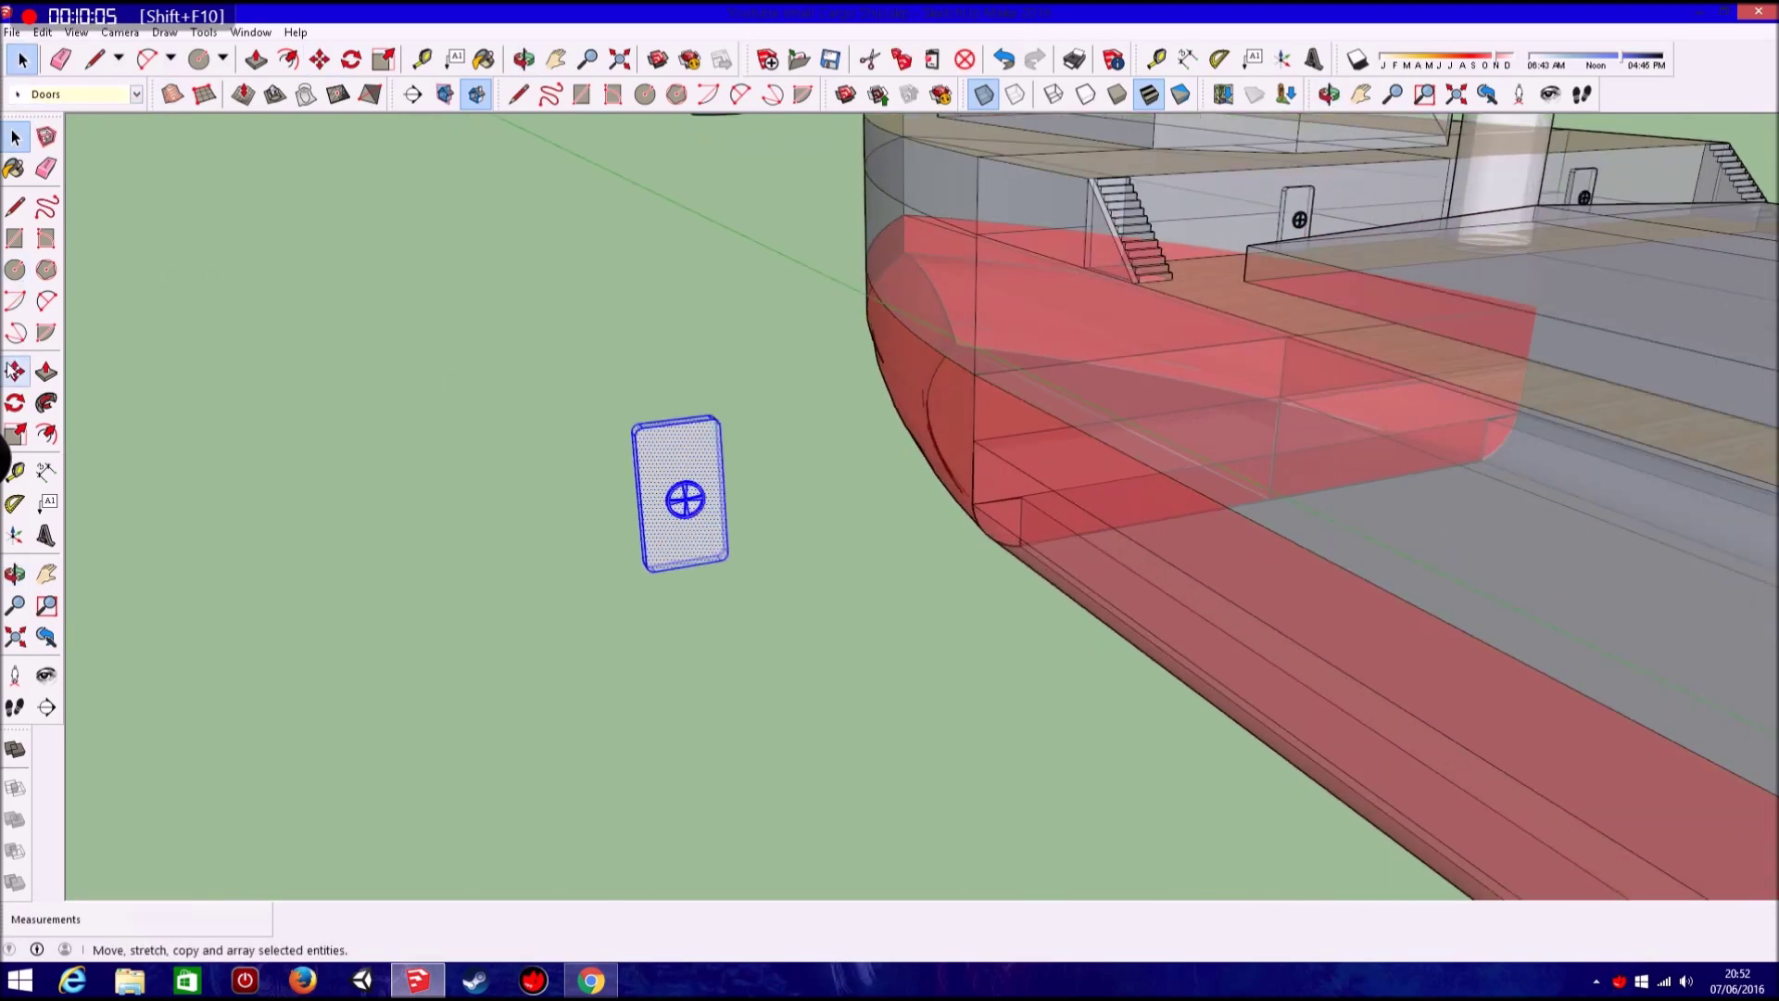
pyautogui.scroll(-3, 731, 527)
pyautogui.moveTo(731, 527); pyautogui.dragTo(1127, 243, button='middle')
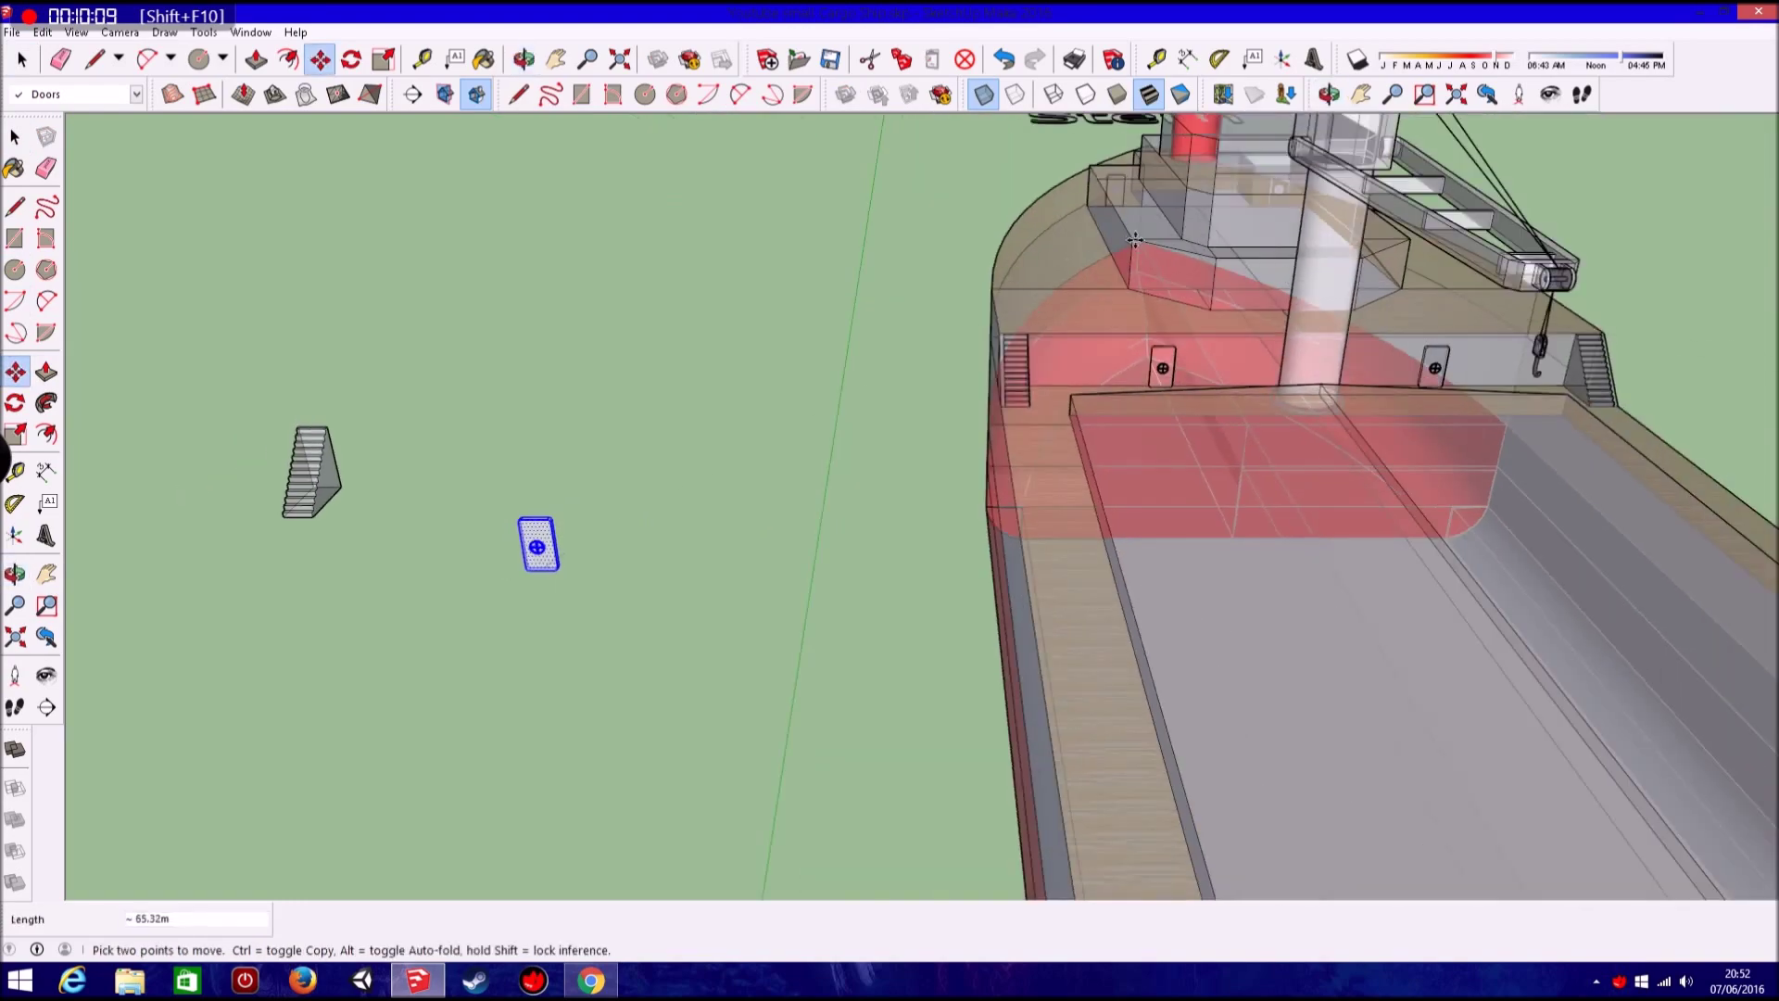
pyautogui.scroll(3, 1247, 275)
pyautogui.scroll(2, 1317, 323)
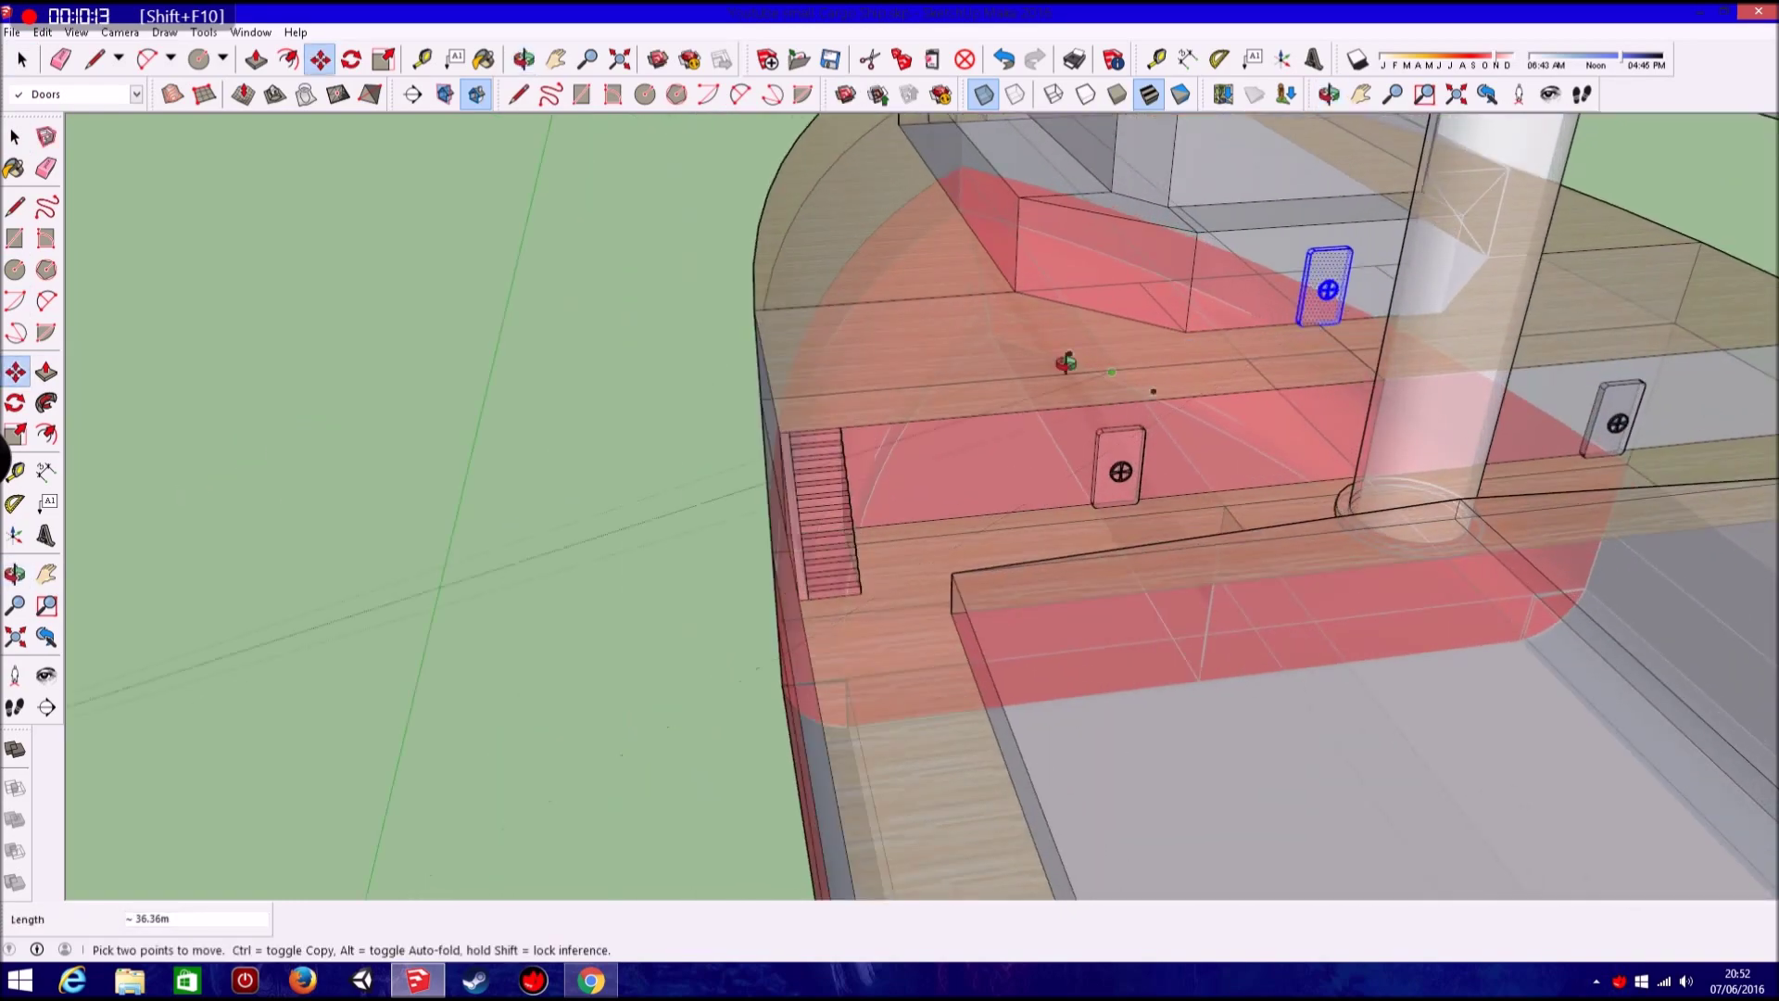
pyautogui.scroll(-3, 1067, 364)
pyautogui.scroll(-2, 1056, 350)
pyautogui.scroll(3, 1121, 278)
pyautogui.moveTo(1149, 172)
pyautogui.mouseDown(button='middle')
pyautogui.moveTo(1119, 286)
pyautogui.moveTo(838, 246)
pyautogui.mouseUp(button='middle')
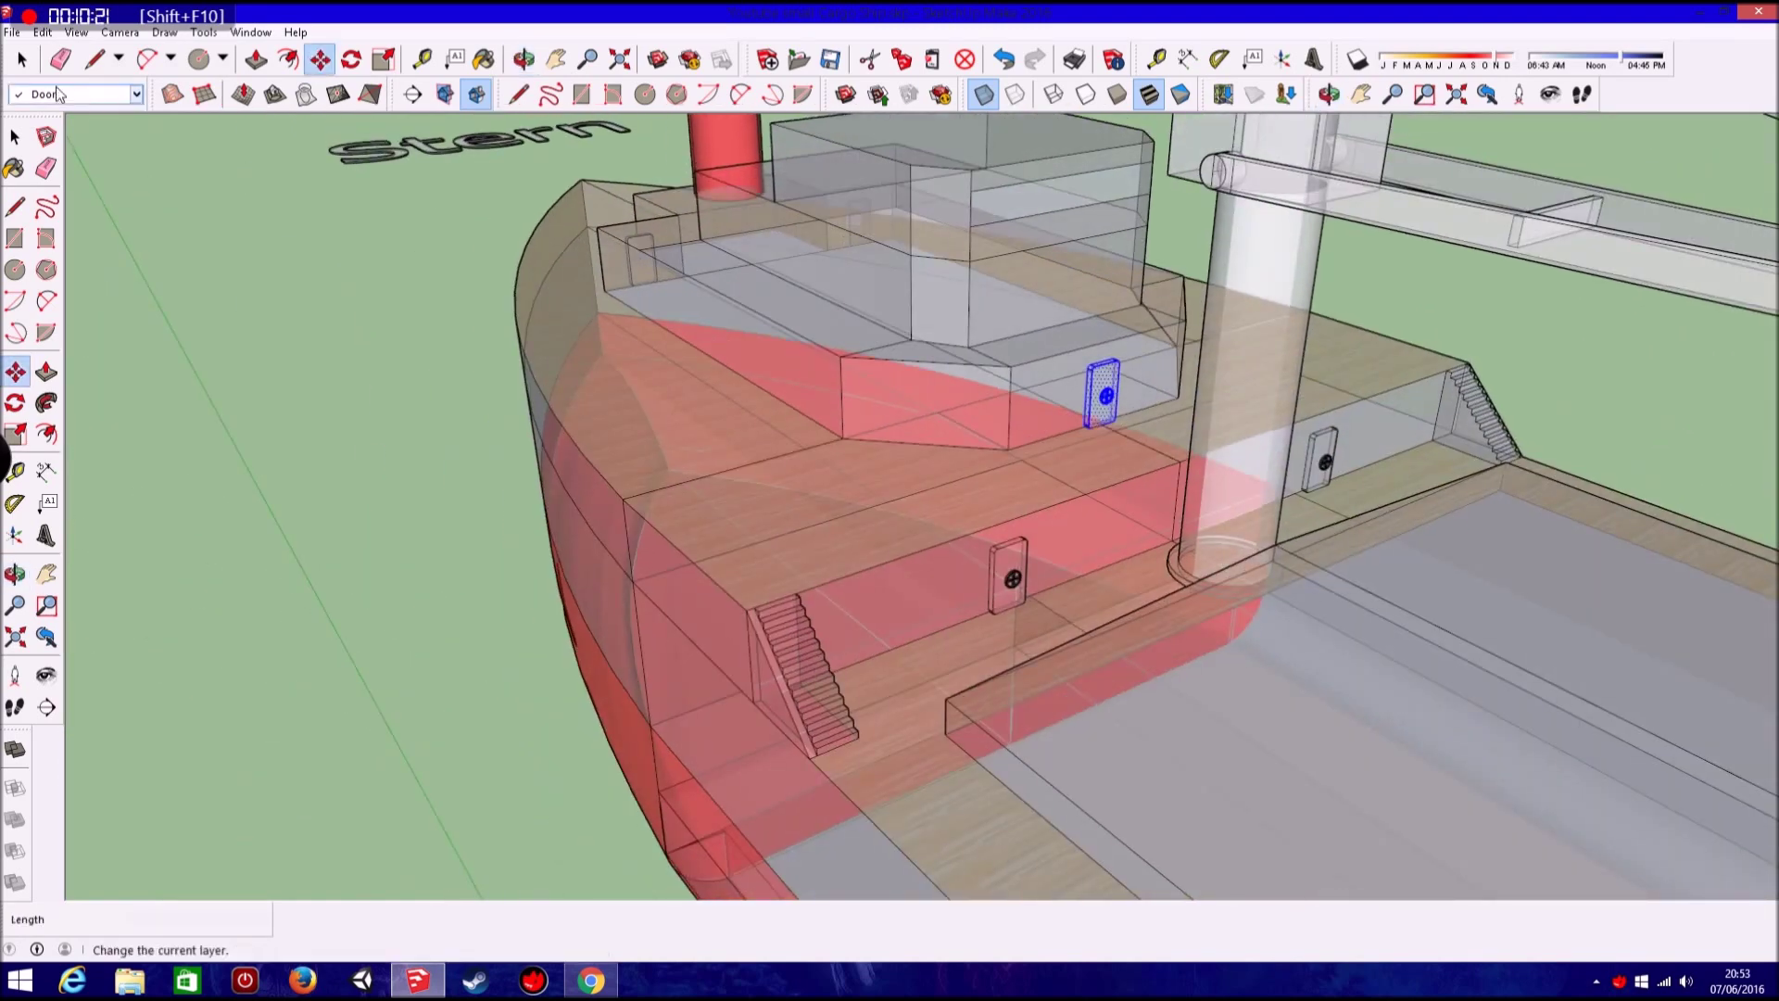
# Turn off X-ray face style so the ship renders solid, and open Materials.
pyautogui.press('space')
pyautogui.click(77, 31)
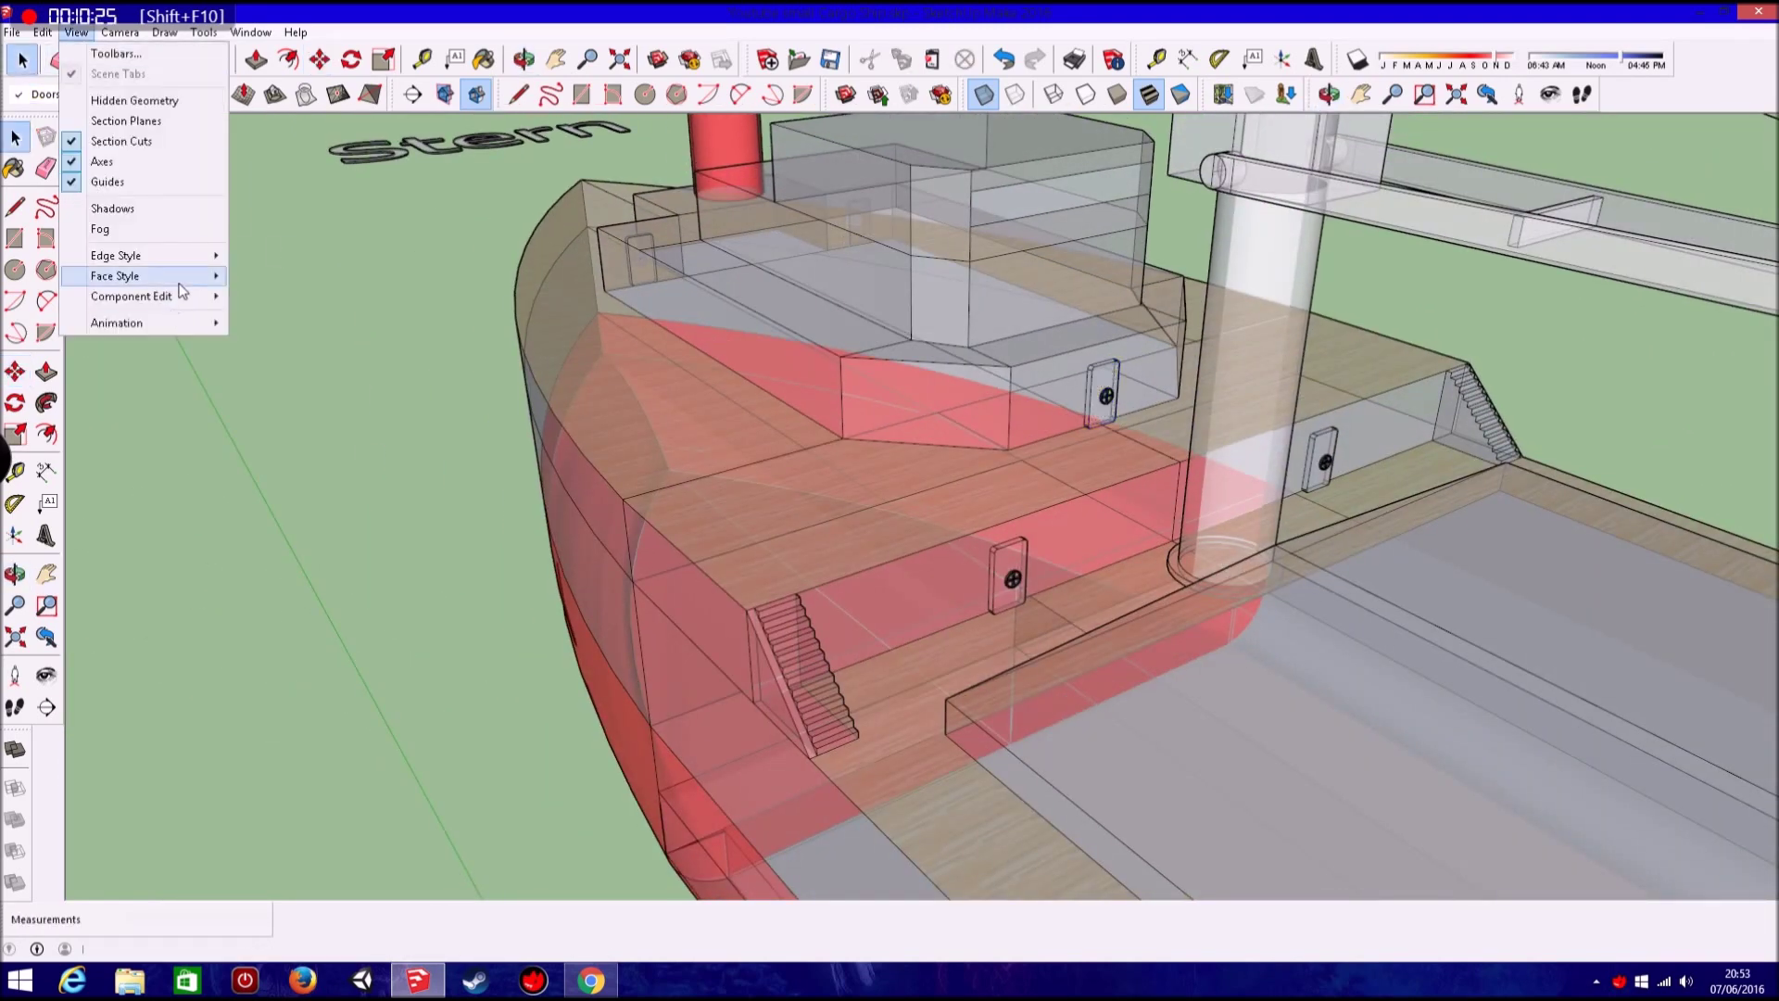
pyautogui.click(278, 271)
pyautogui.scroll(5, 552, 435)
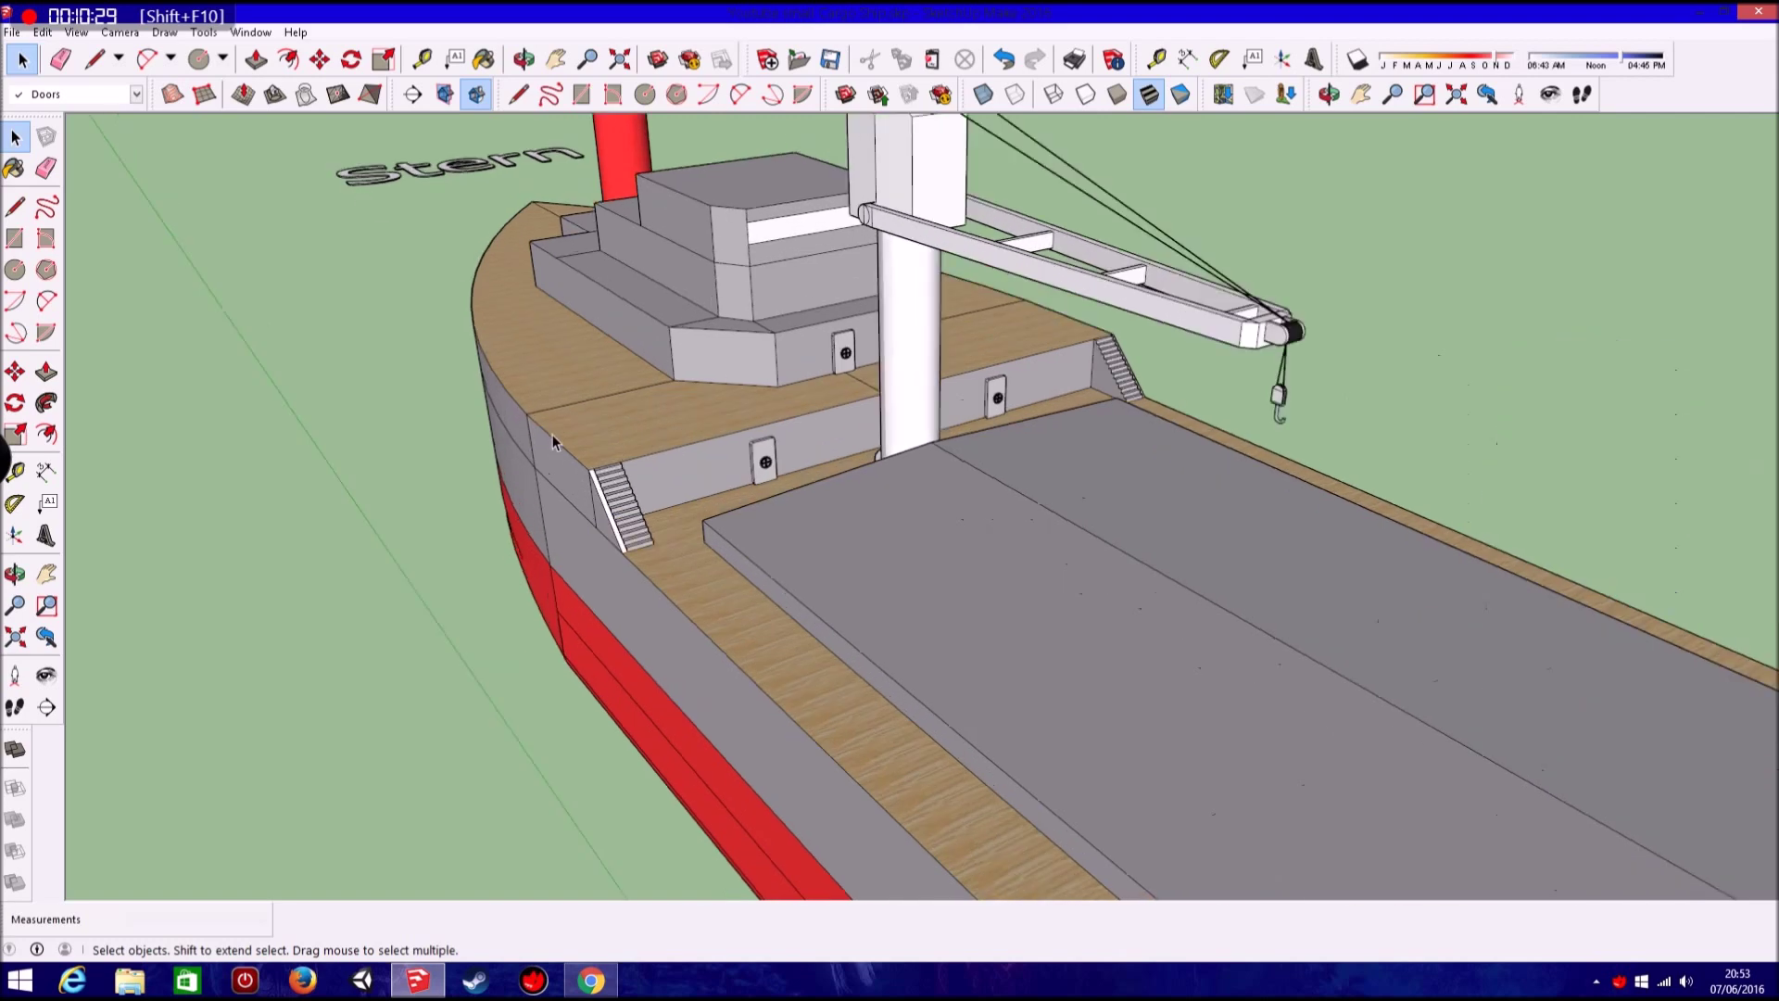
pyautogui.press('b')
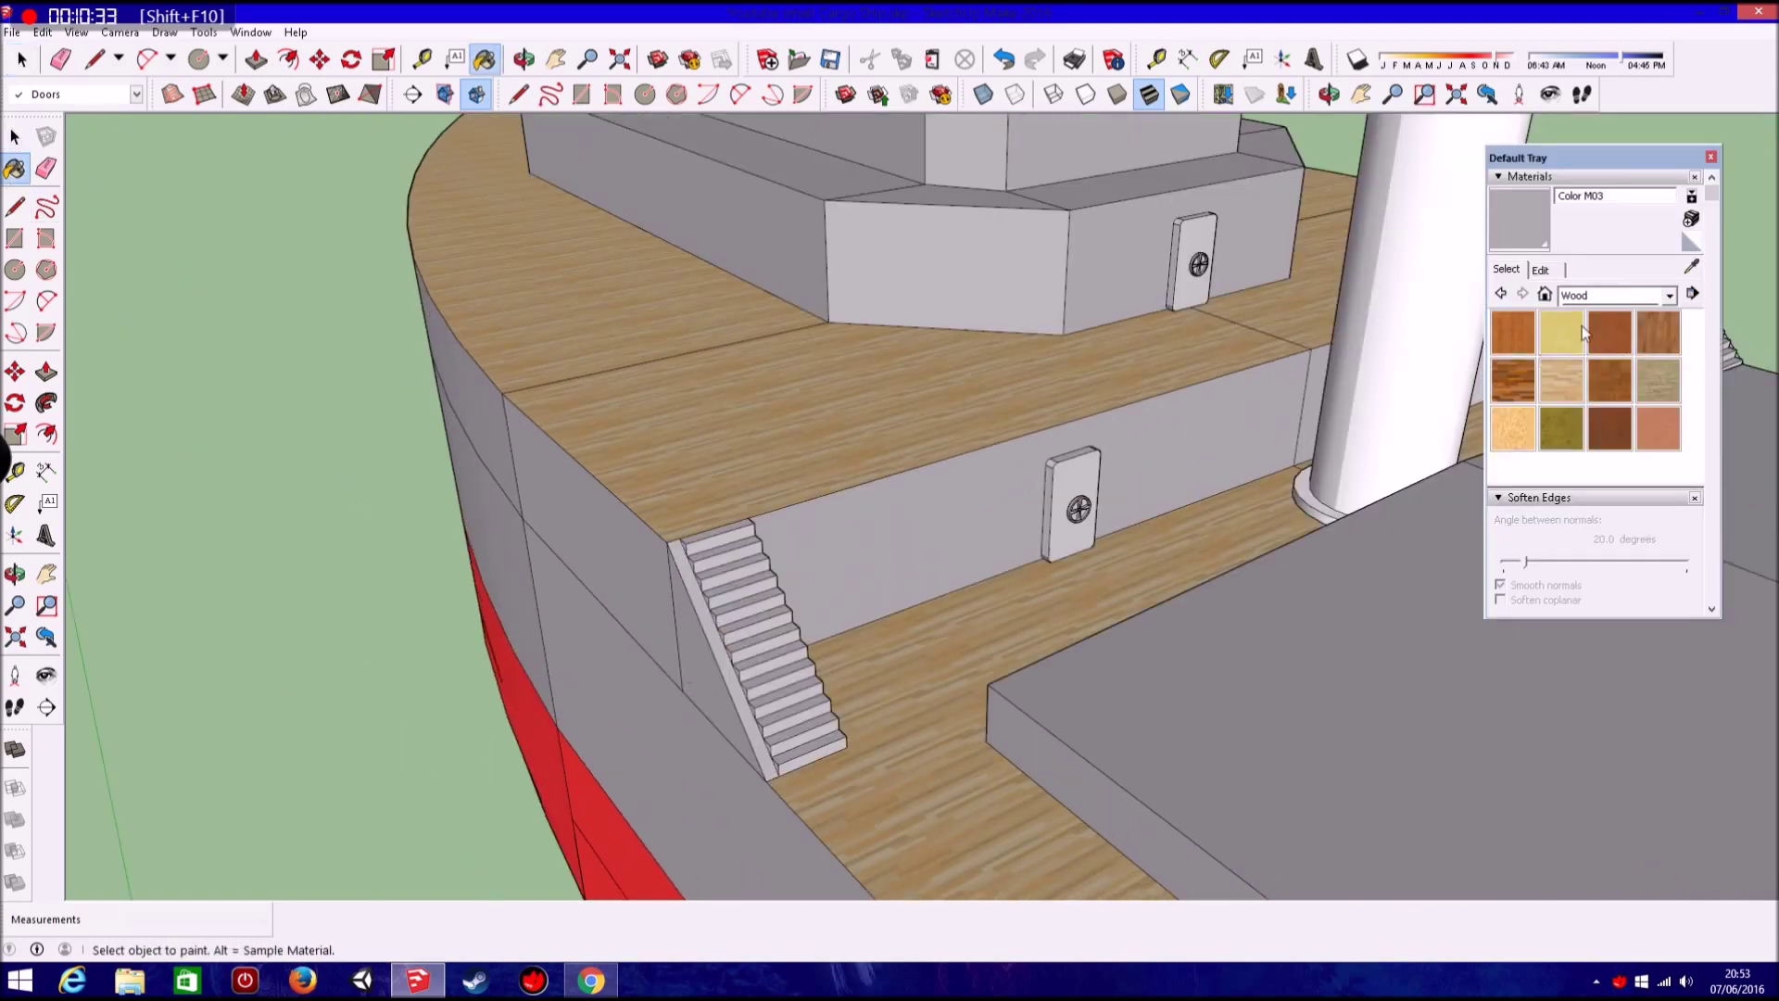
# Close the Default Tray, zoom in on the first deck crane and paint its column grey.
pyautogui.click(1710, 160)
pyautogui.scroll(-3, 806, 450)
pyautogui.scroll(-5, 806, 450)
pyautogui.scroll(-3, 806, 450)
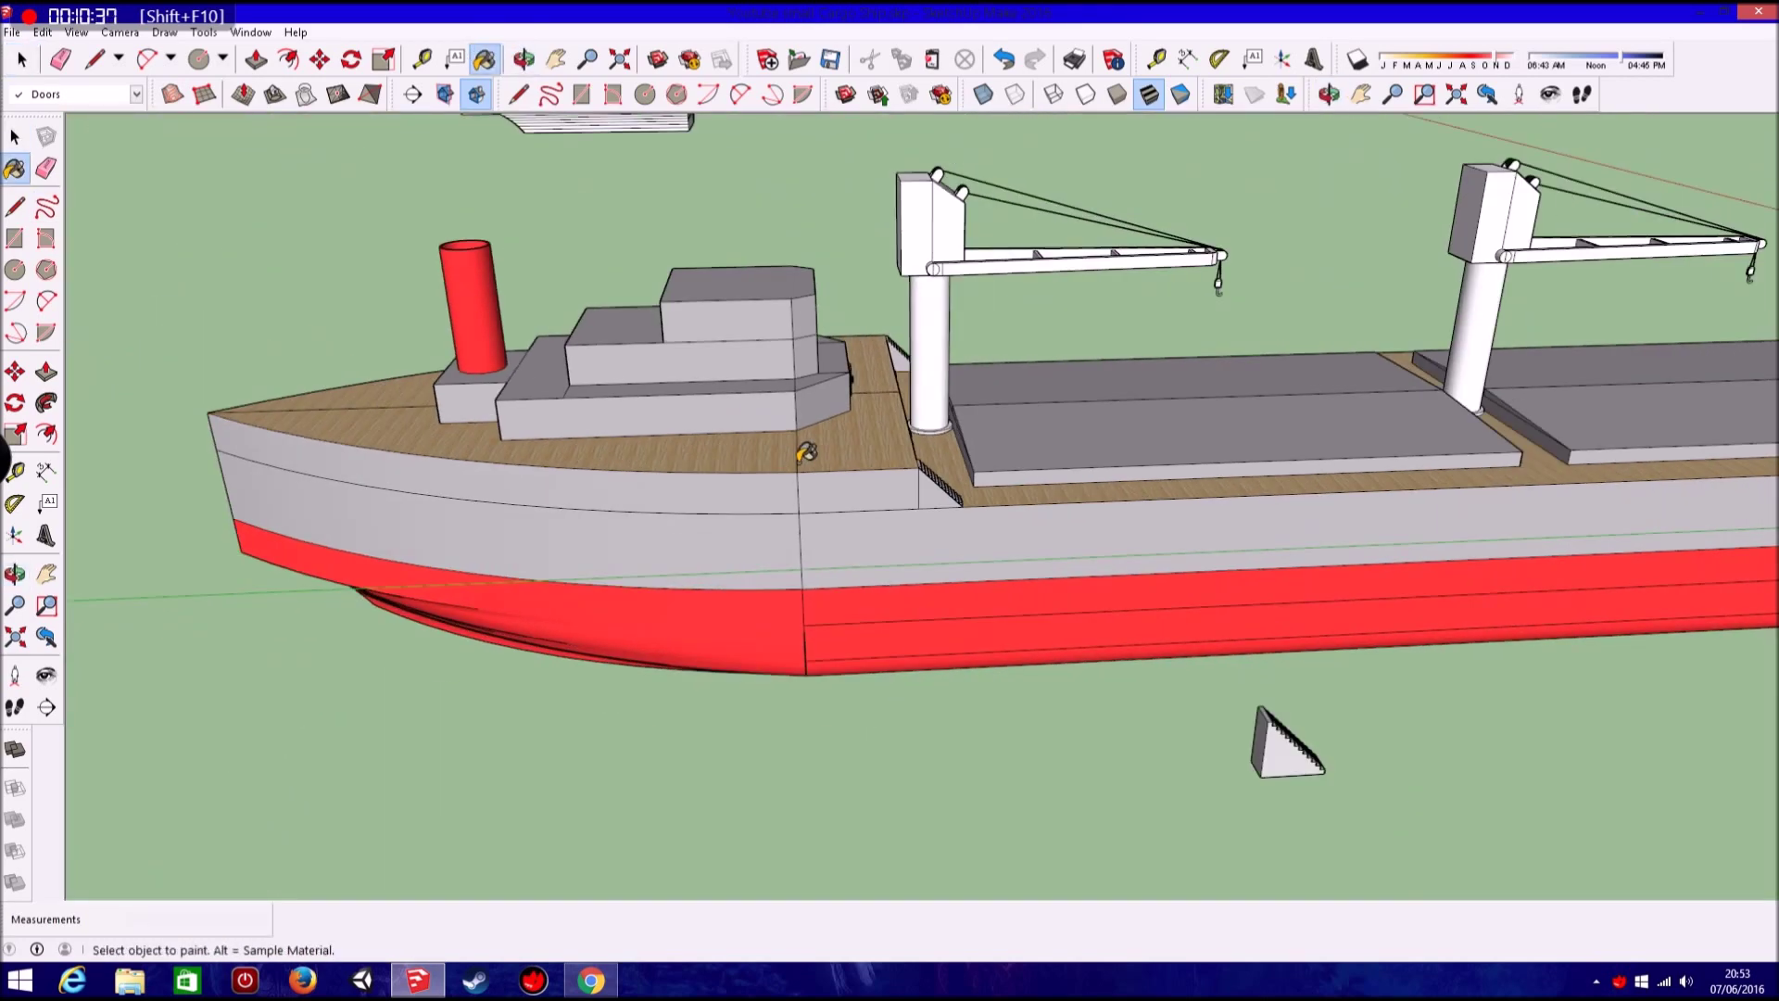
pyautogui.scroll(-2, 806, 450)
pyautogui.scroll(-3, 806, 450)
pyautogui.moveTo(807, 450)
pyautogui.mouseDown(button='middle')
pyautogui.moveTo(1438, 449)
pyautogui.moveTo(922, 398)
pyautogui.mouseUp(button='middle')
pyautogui.scroll(2, 947, 415)
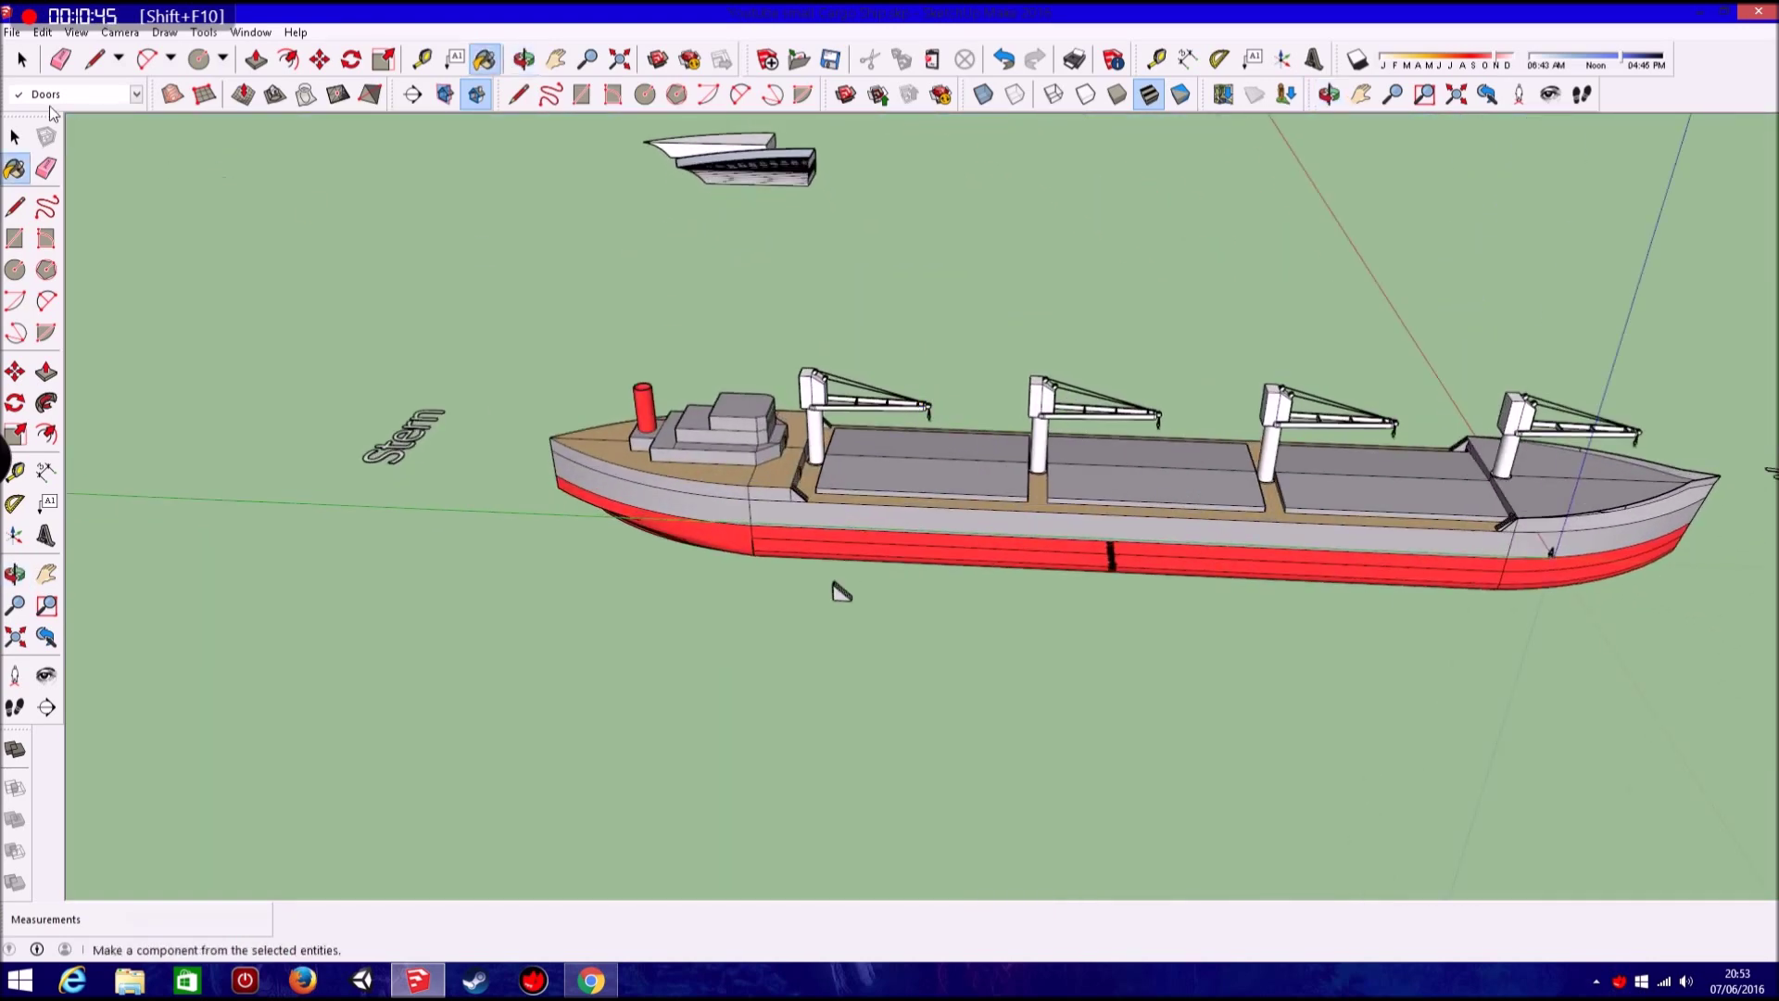
pyautogui.scroll(2, 841, 590)
pyautogui.moveTo(734, 762)
pyautogui.mouseDown(button='middle')
pyautogui.moveTo(1000, 853)
pyautogui.moveTo(1242, 658)
pyautogui.moveTo(1242, 595)
pyautogui.moveTo(921, 695)
pyautogui.mouseUp(button='middle')
pyautogui.scroll(2, 941, 865)
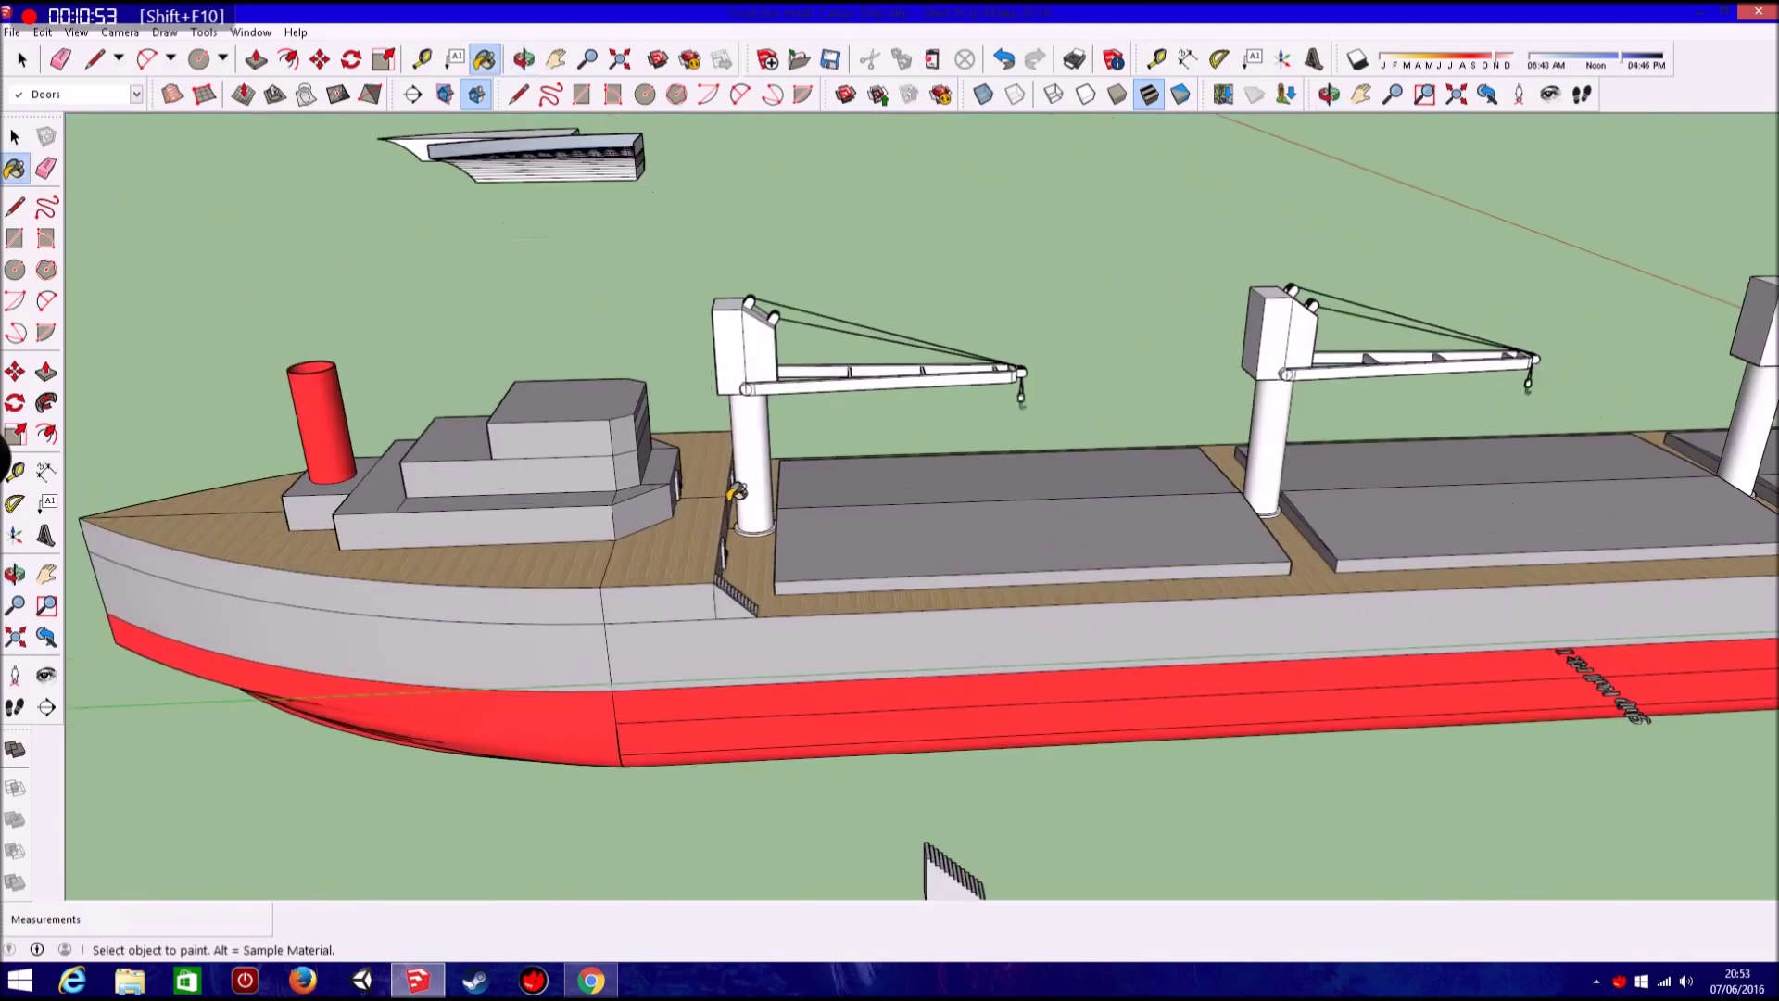
pyautogui.scroll(1, 794, 426)
pyautogui.scroll(3, 795, 280)
pyautogui.click(673, 702)
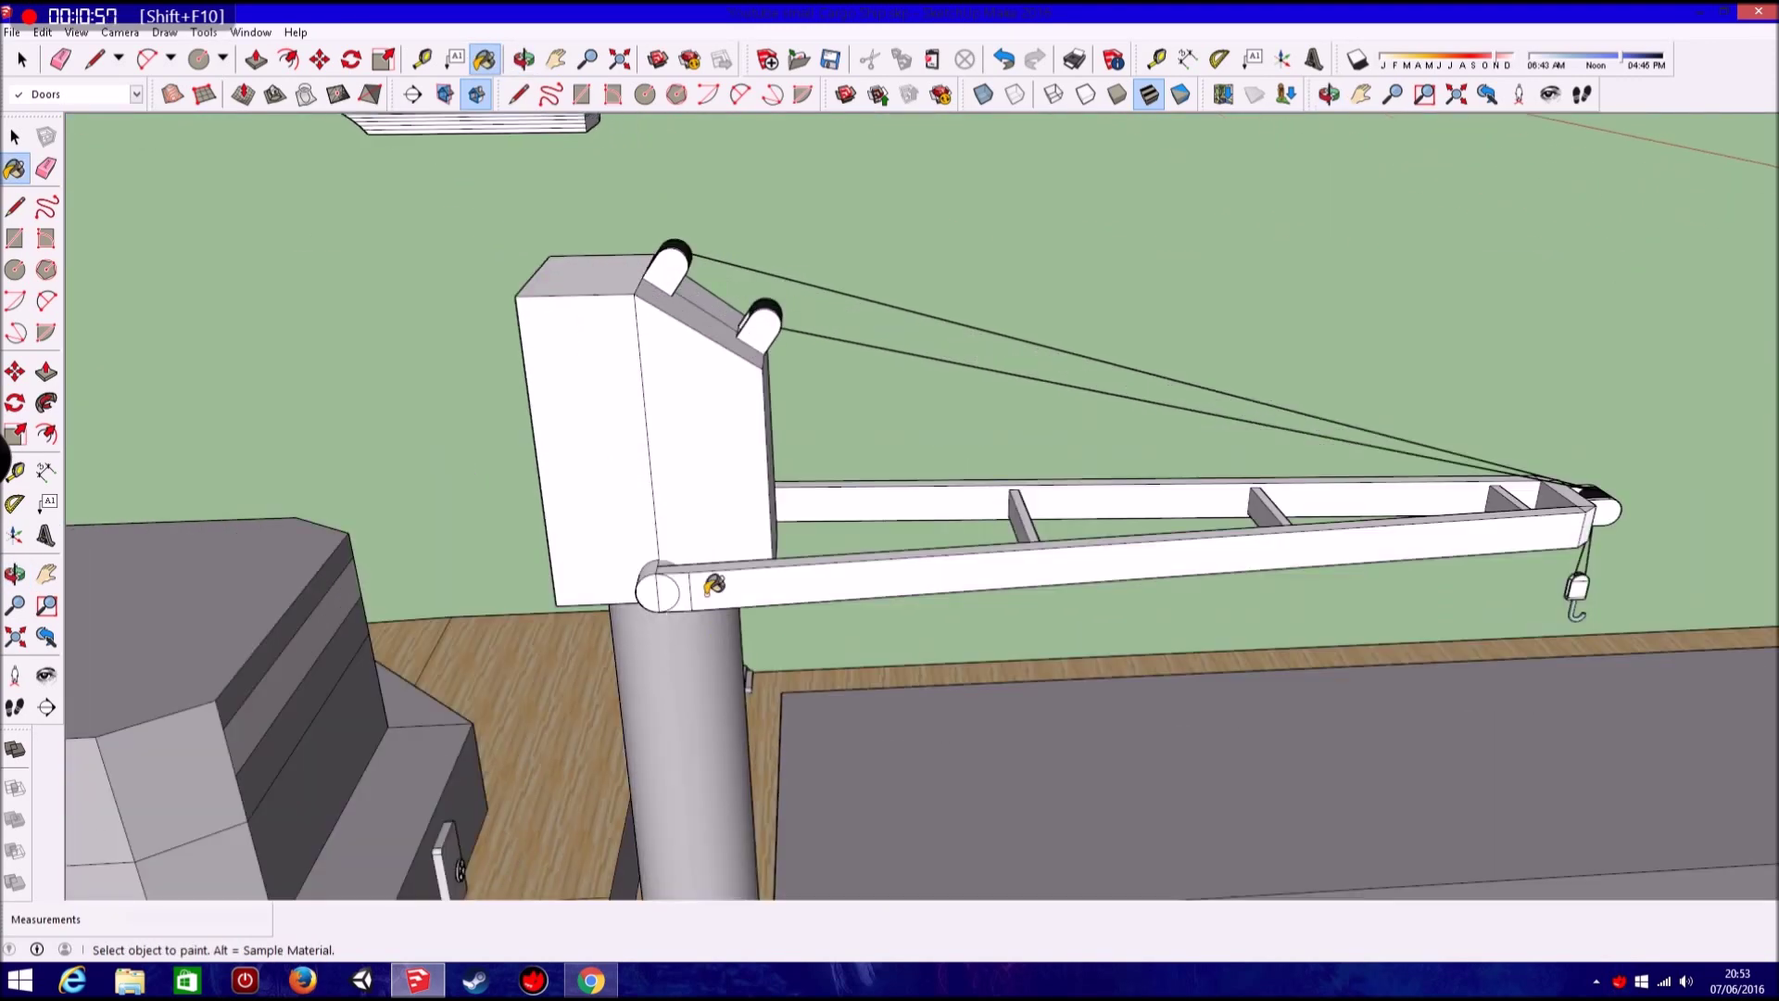
# Paint the first crane's front boom, tower faces, sloped top and back boom grey.
pyautogui.click(669, 584)
pyautogui.click(648, 528)
pyautogui.click(723, 435)
pyautogui.click(719, 295)
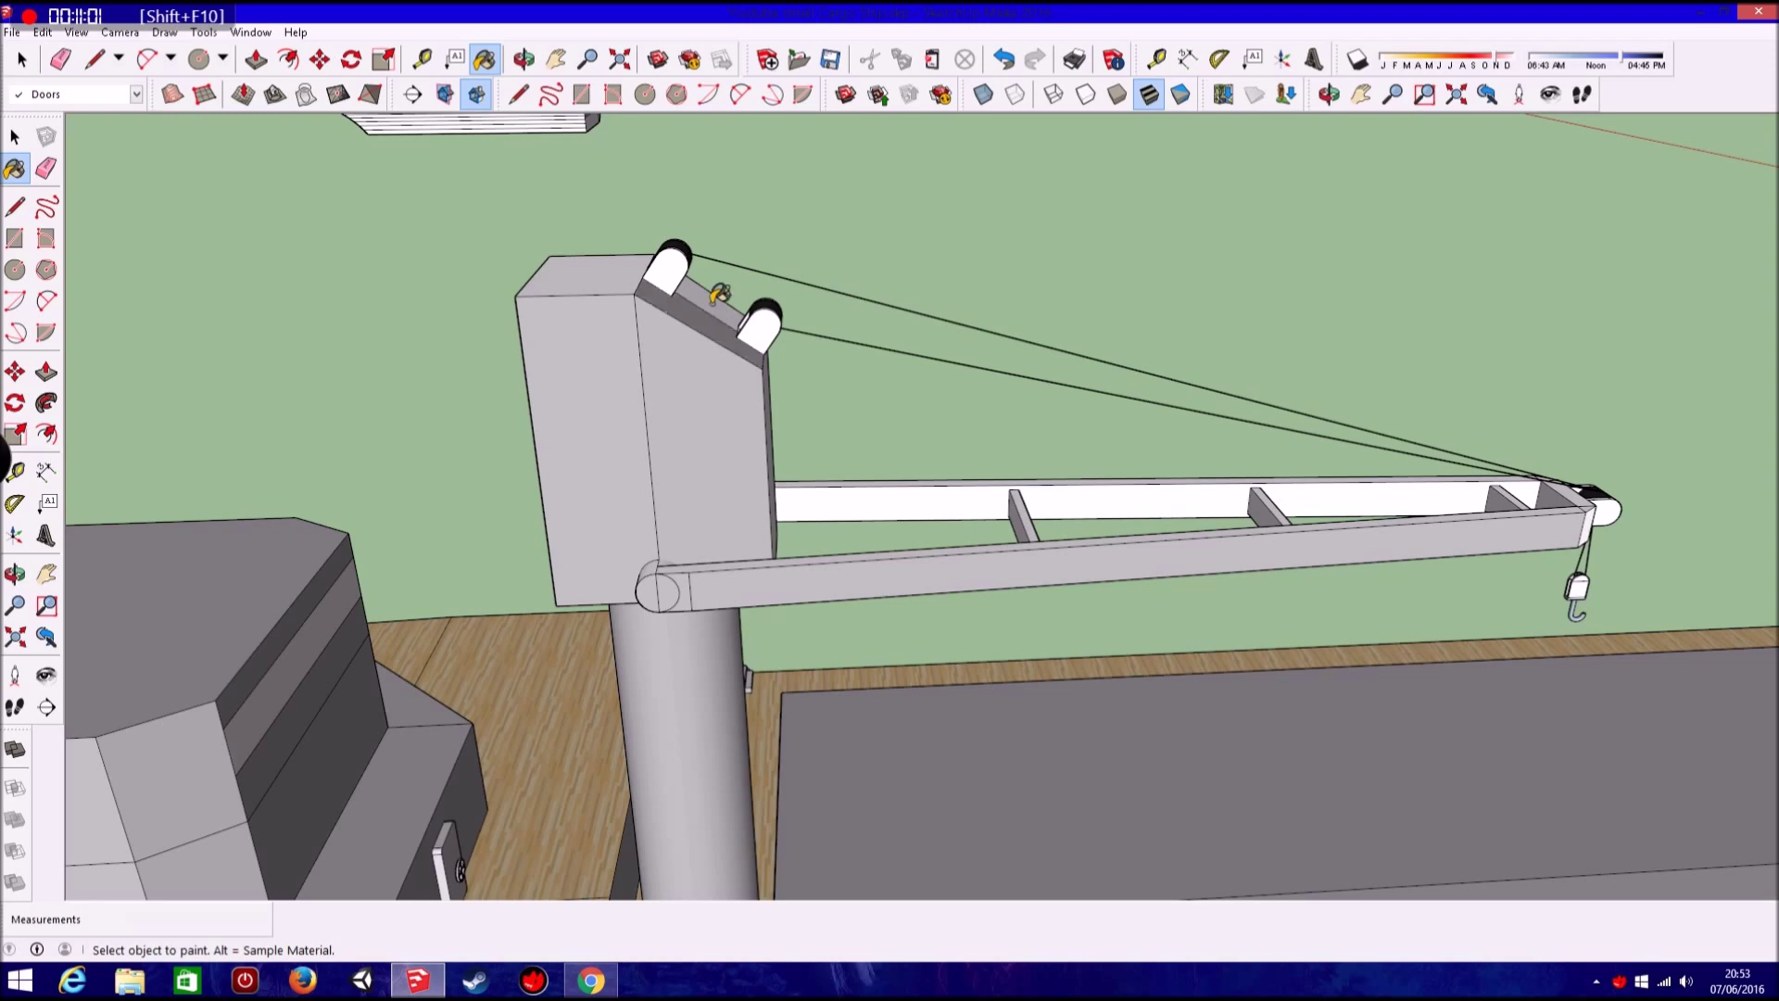
pyautogui.click(887, 477)
# Paint the next crane's boom faces, pulley side and boom end grey.
pyautogui.moveTo(1054, 504); pyautogui.dragTo(1590, 488, button='middle')
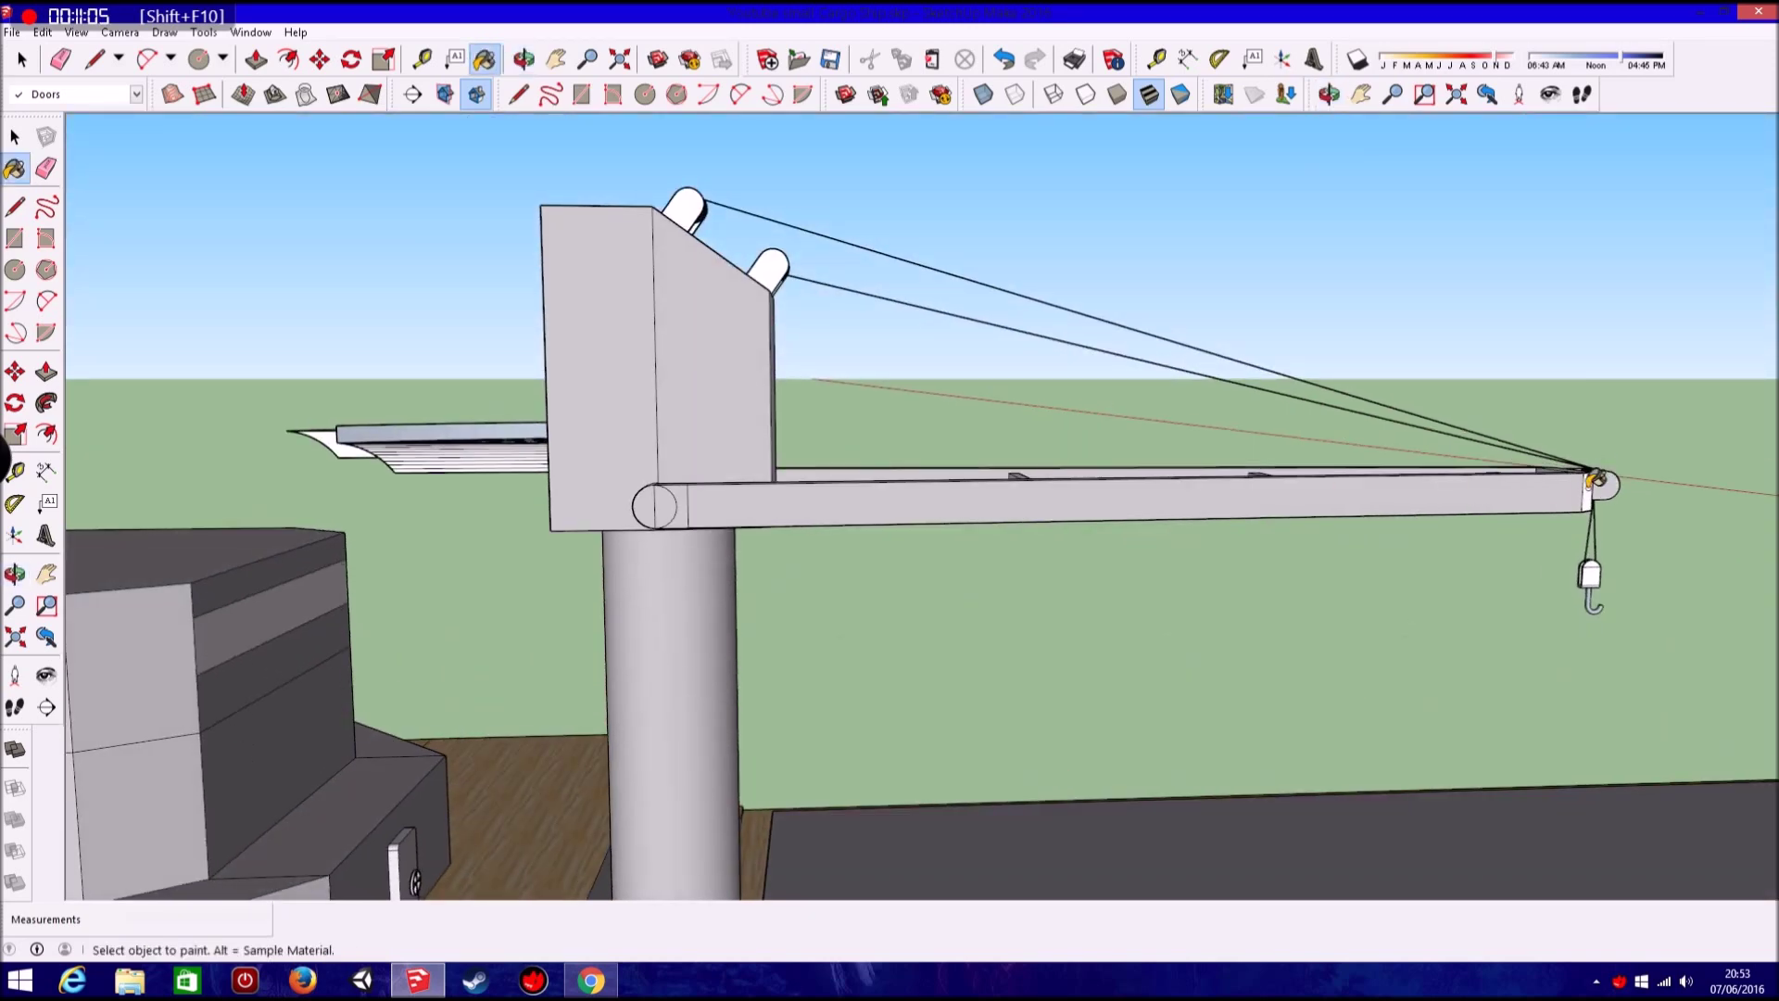
pyautogui.scroll(-5, 1596, 477)
pyautogui.scroll(-5, 1596, 477)
pyautogui.moveTo(1173, 497)
pyautogui.mouseDown(button='middle')
pyautogui.moveTo(1590, 576)
pyautogui.moveTo(1535, 581)
pyautogui.mouseUp(button='middle')
pyautogui.moveTo(1535, 581)
pyautogui.mouseDown()
pyautogui.moveTo(1080, 588)
pyautogui.moveTo(794, 687)
pyautogui.mouseUp()
pyautogui.press('b')
pyautogui.scroll(3, 968, 463)
pyautogui.scroll(3, 968, 463)
pyautogui.click(1073, 402)
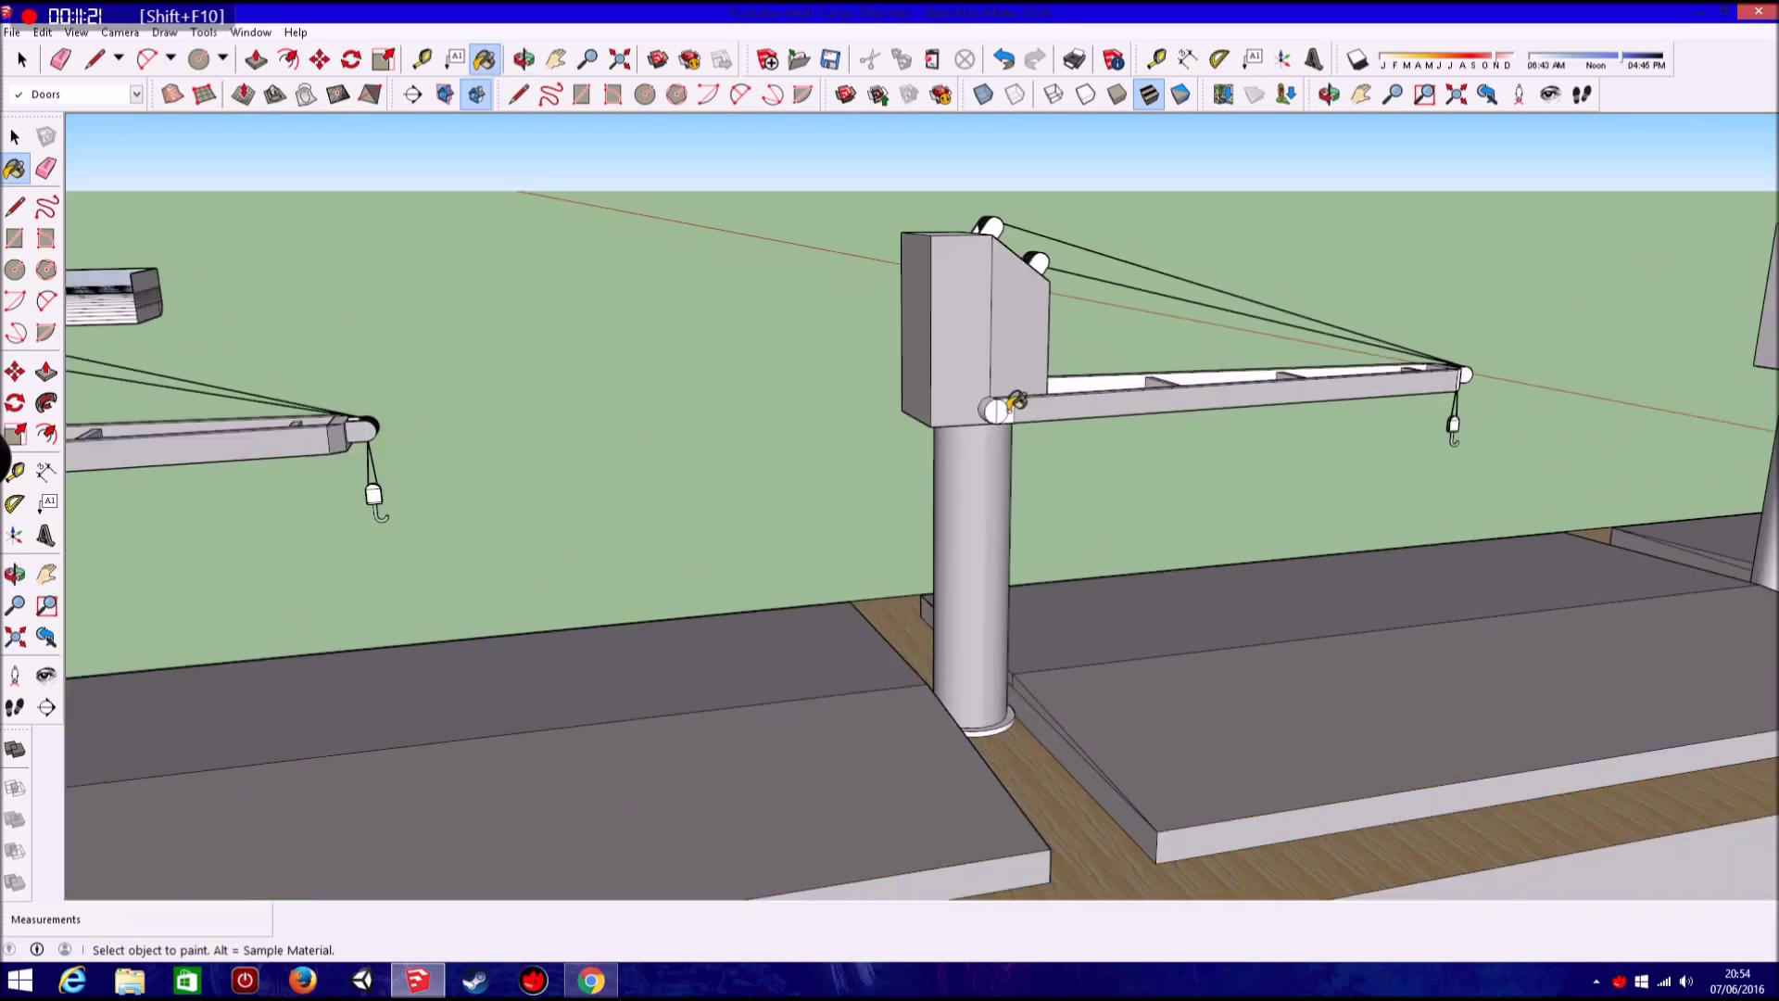
pyautogui.scroll(5, 1024, 394)
pyautogui.scroll(-3, 1059, 398)
pyautogui.click(996, 393)
pyautogui.scroll(-5, 996, 393)
pyautogui.scroll(5, 1335, 424)
pyautogui.click(1059, 416)
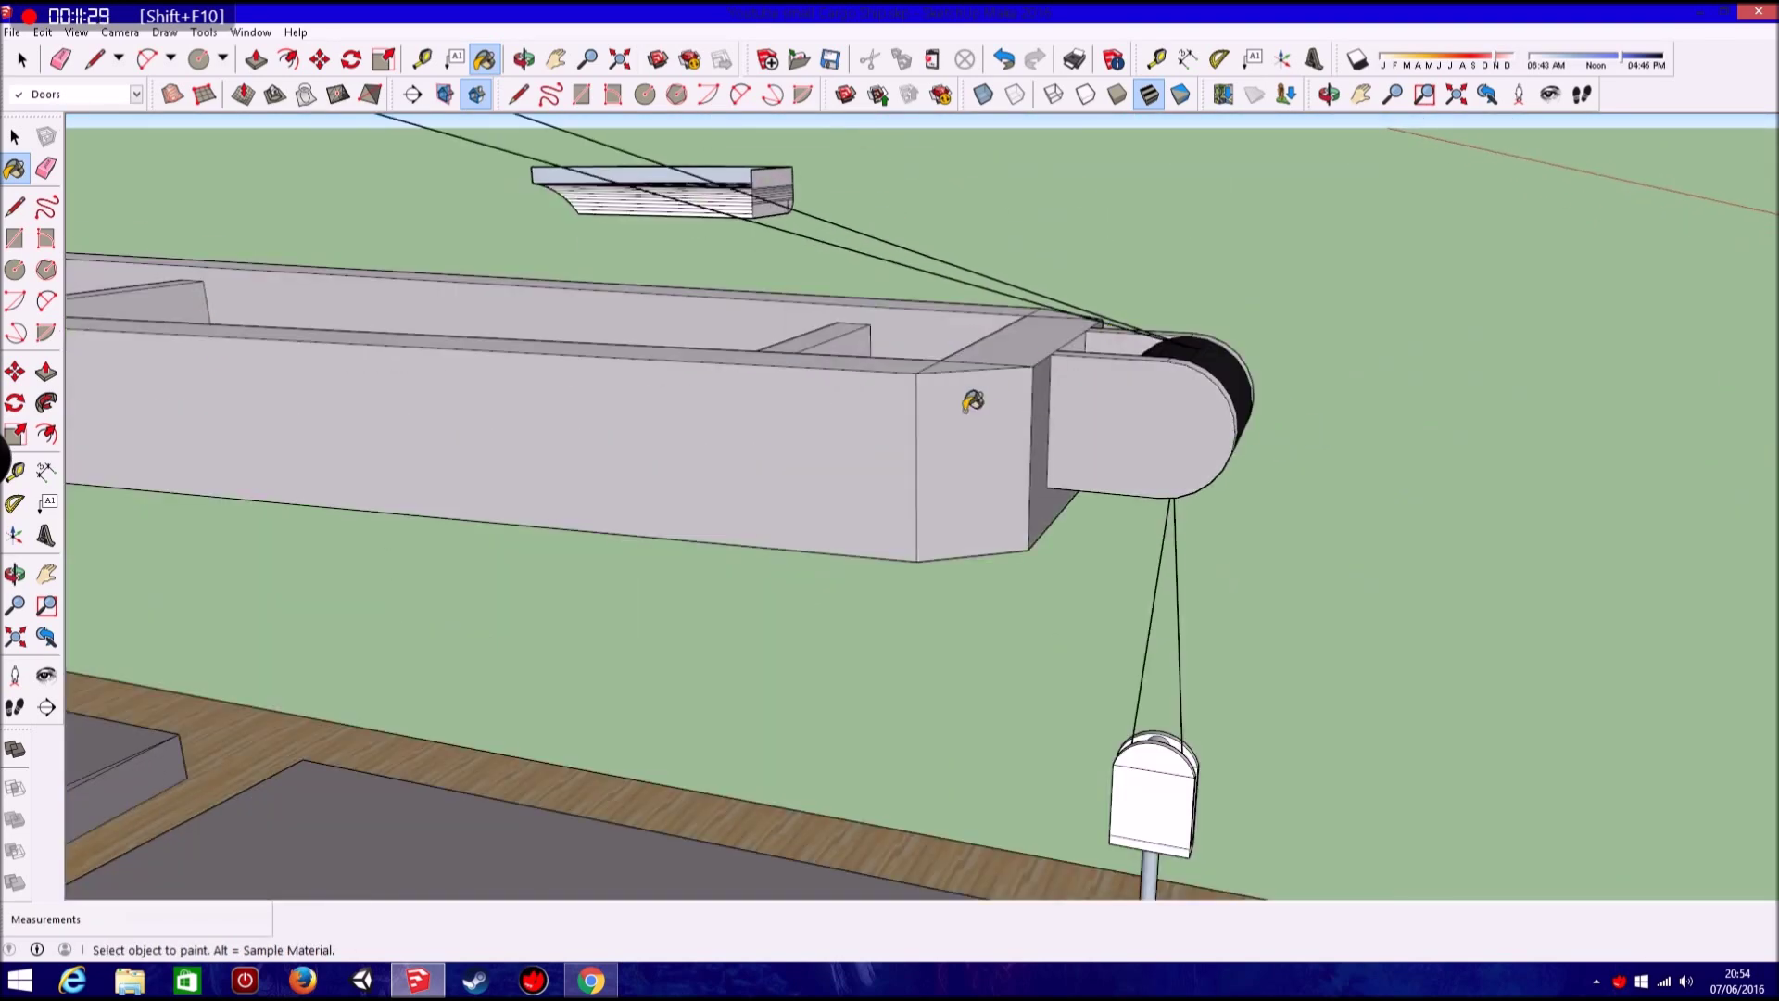
# Paint another crane's boom underside, column and white tower side grey.
pyautogui.scroll(-3, 973, 400)
pyautogui.scroll(-2, 987, 398)
pyautogui.scroll(2, 977, 396)
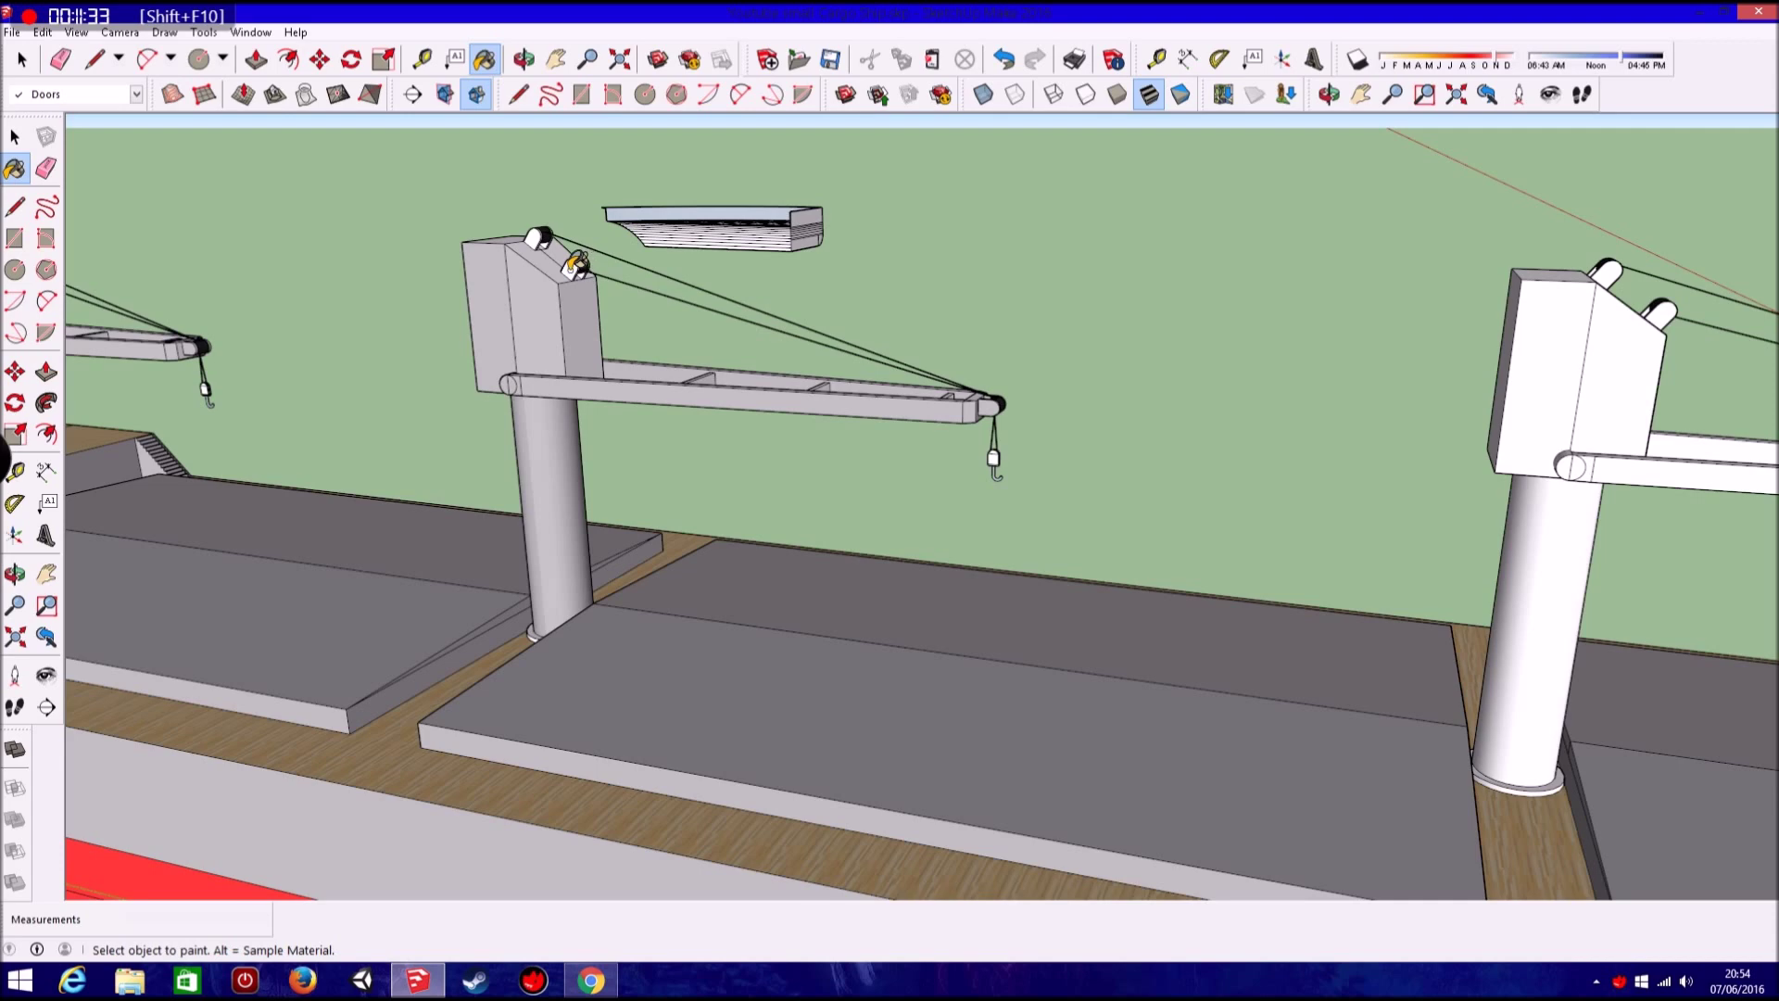
pyautogui.click(540, 234)
pyautogui.scroll(-5, 540, 234)
pyautogui.scroll(5, 1254, 341)
pyautogui.click(1131, 476)
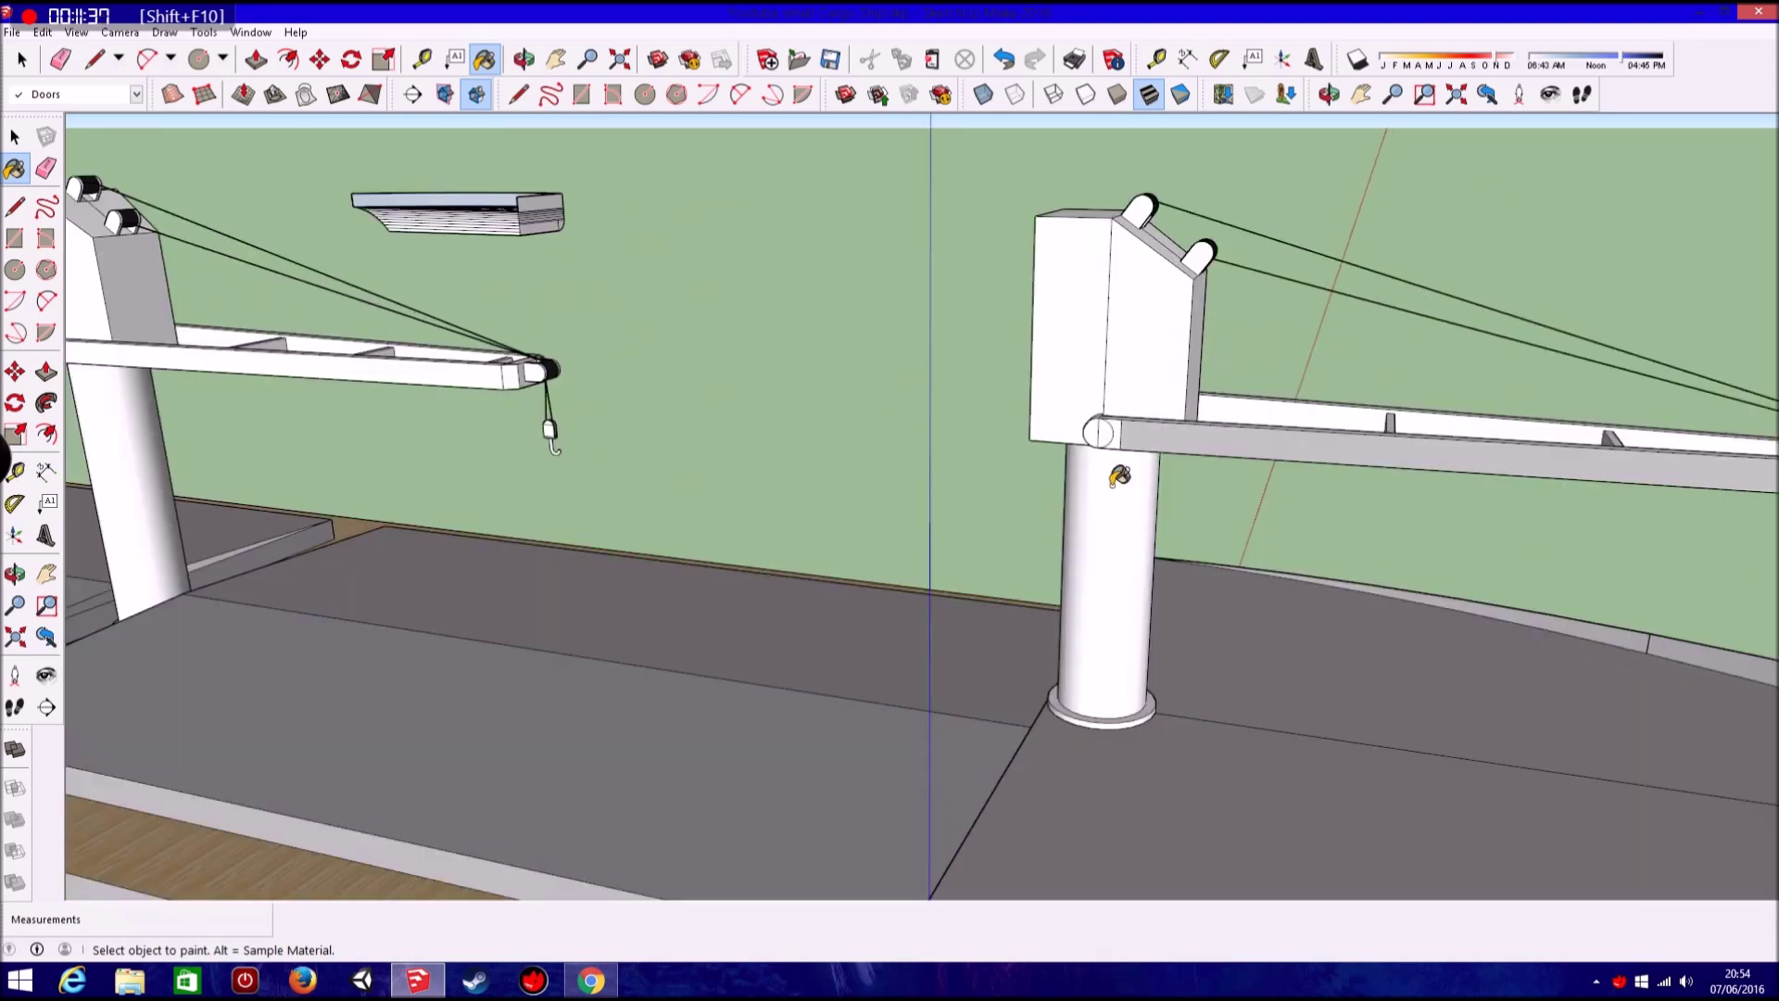
pyautogui.click(1126, 361)
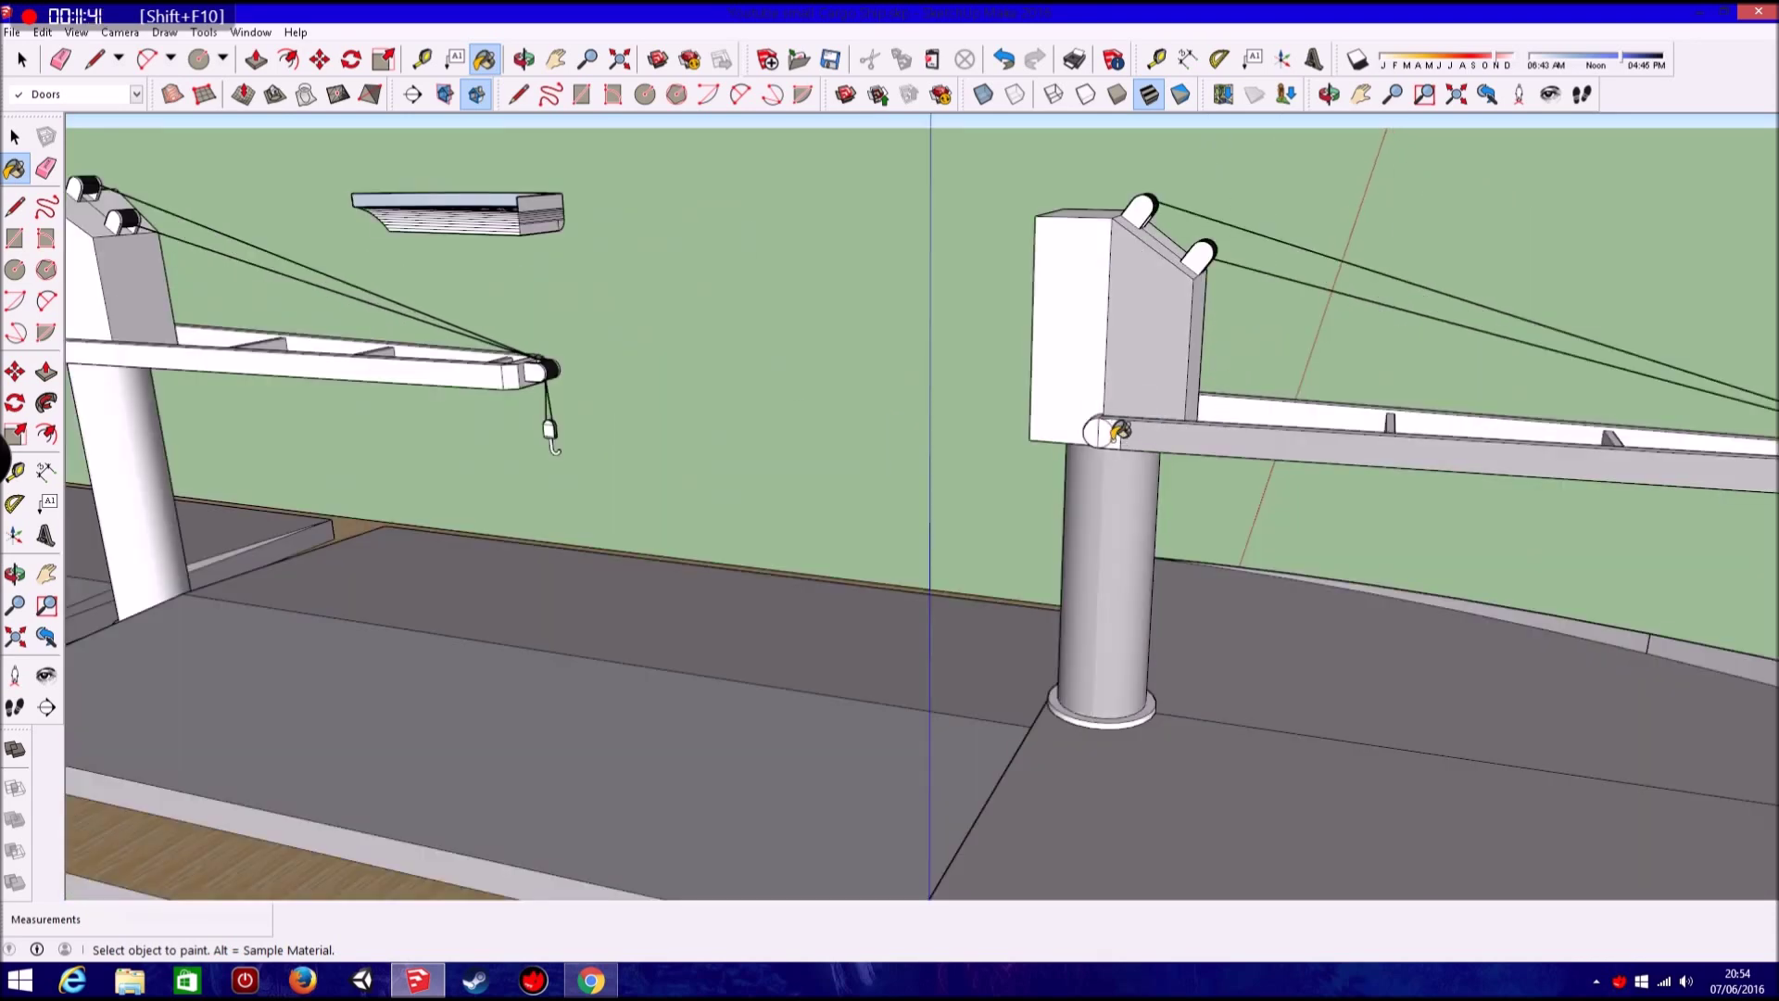
pyautogui.moveTo(1096, 327); pyautogui.dragTo(1195, 351, button='middle')
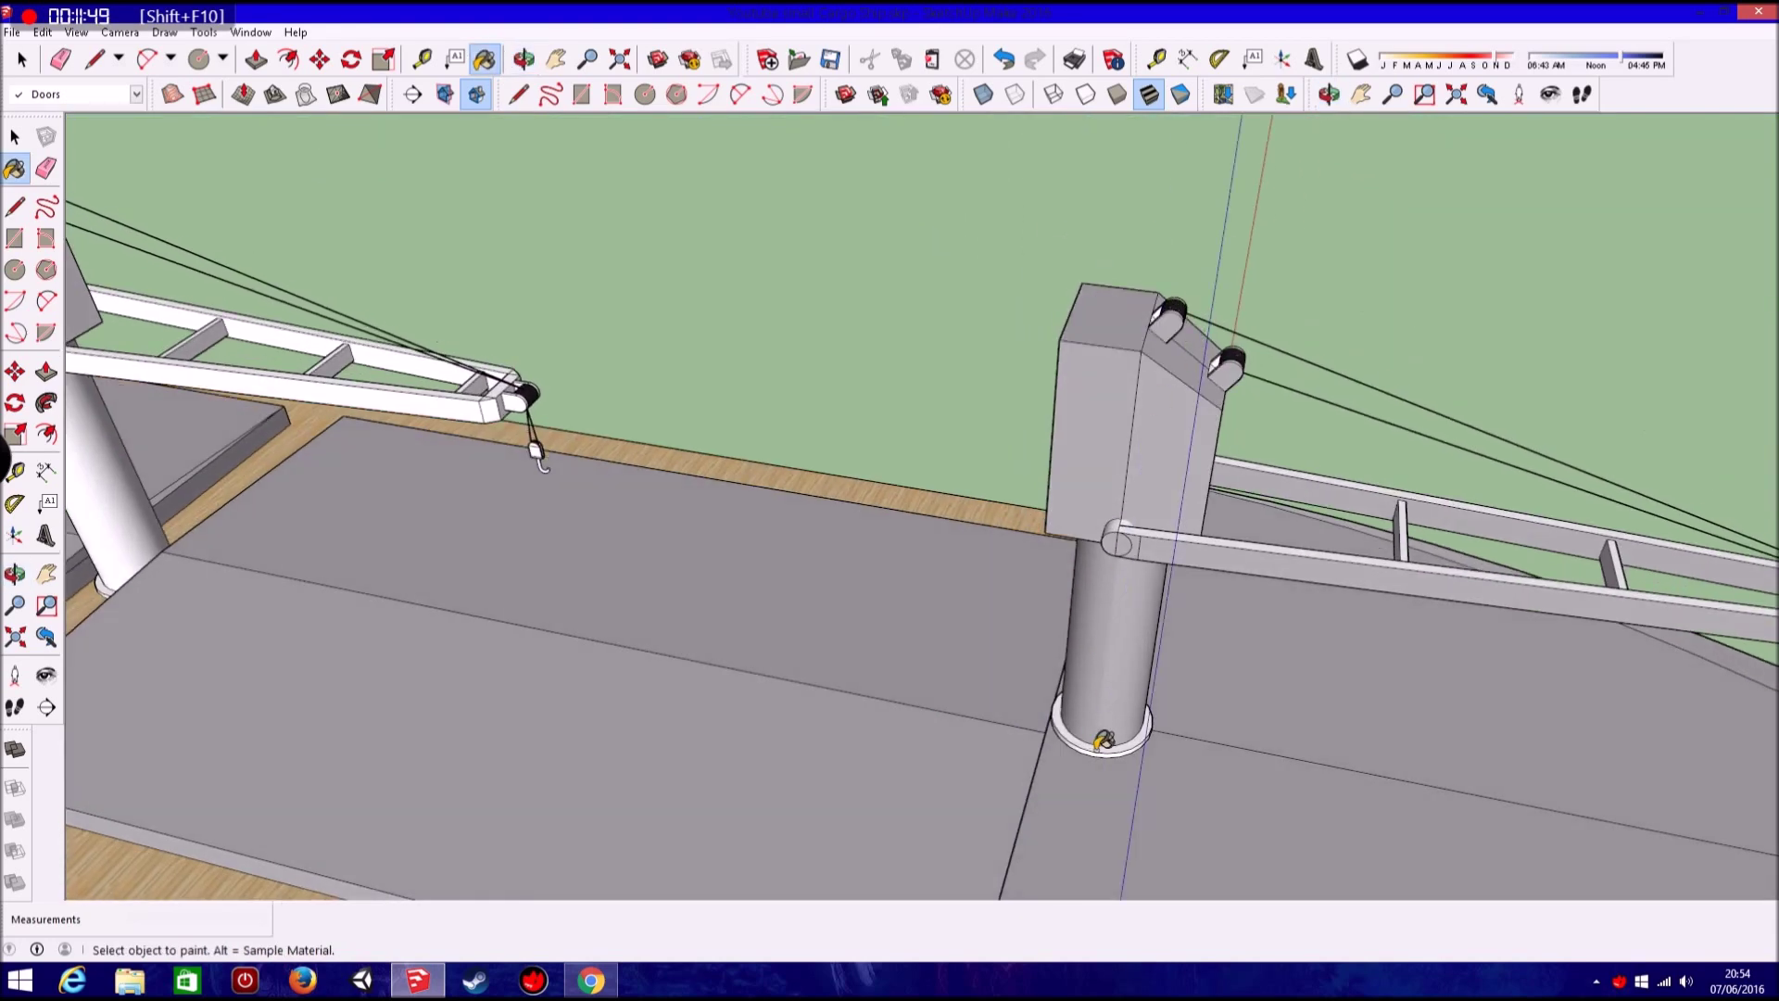
# Paint the crane's front boom beam and the rear beam's inner face grey.
pyautogui.scroll(3, 1102, 738)
pyautogui.scroll(2, 1099, 738)
pyautogui.scroll(-6, 1029, 634)
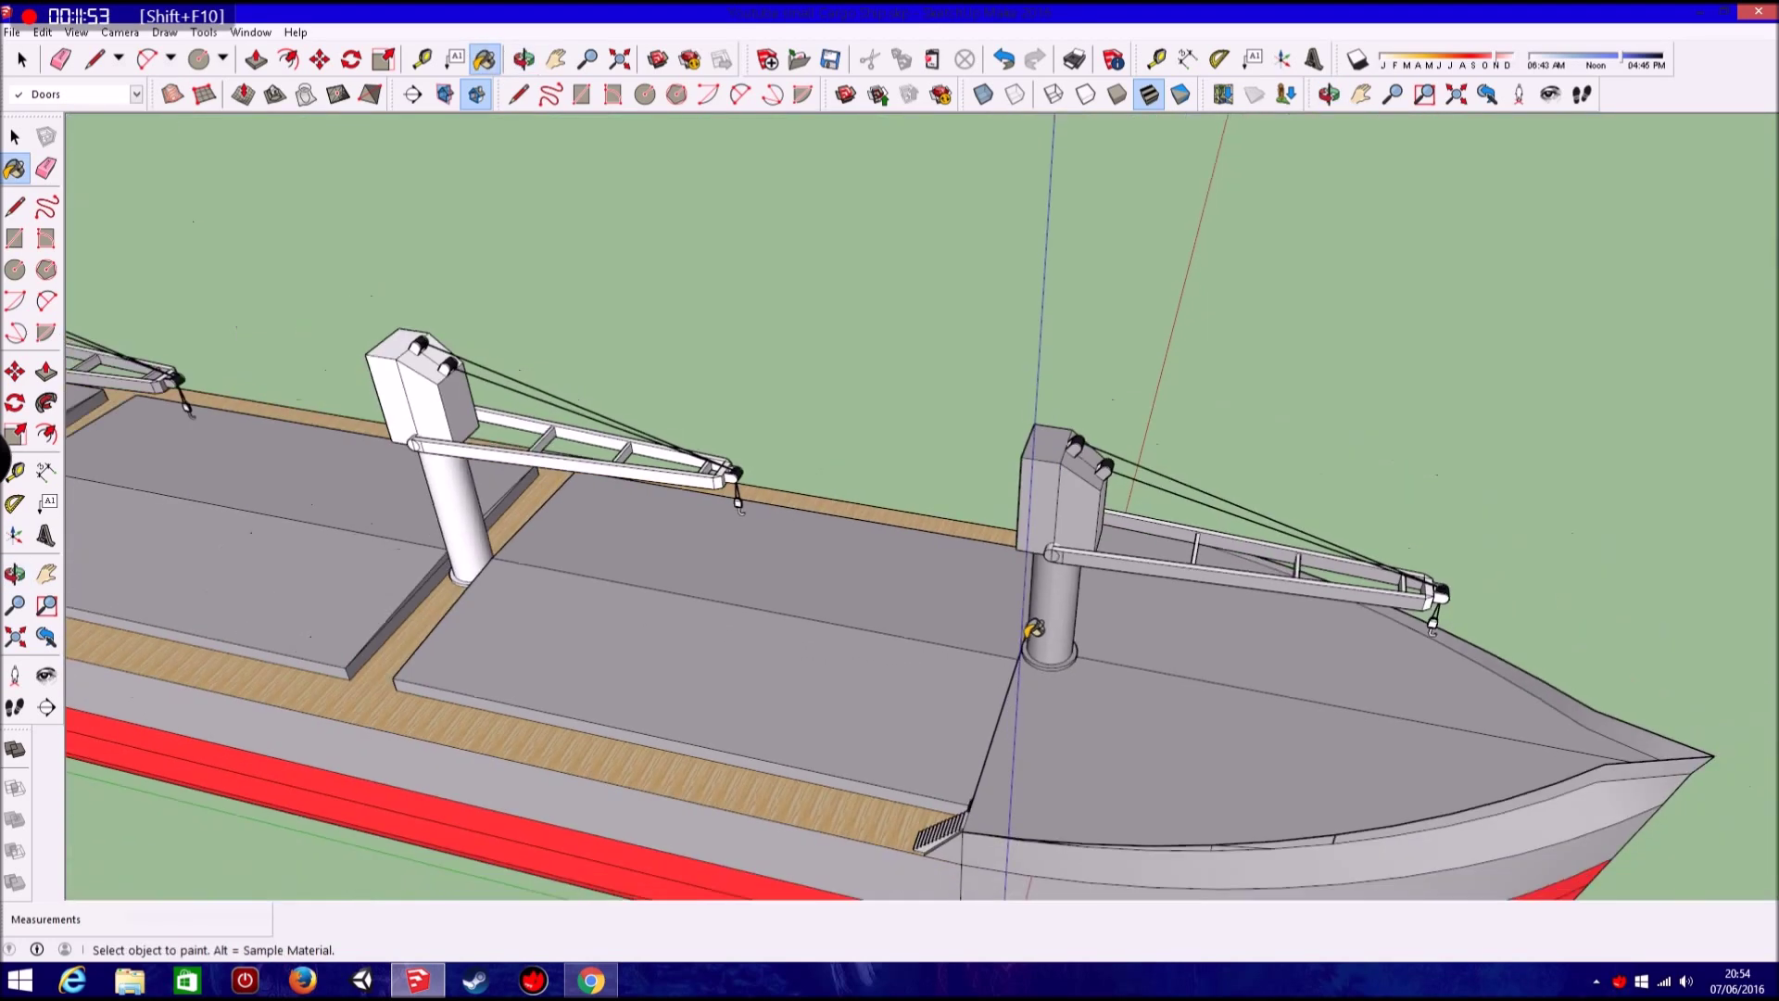
pyautogui.scroll(2, 1436, 565)
pyautogui.scroll(3, 1439, 559)
pyautogui.scroll(-5, 1299, 564)
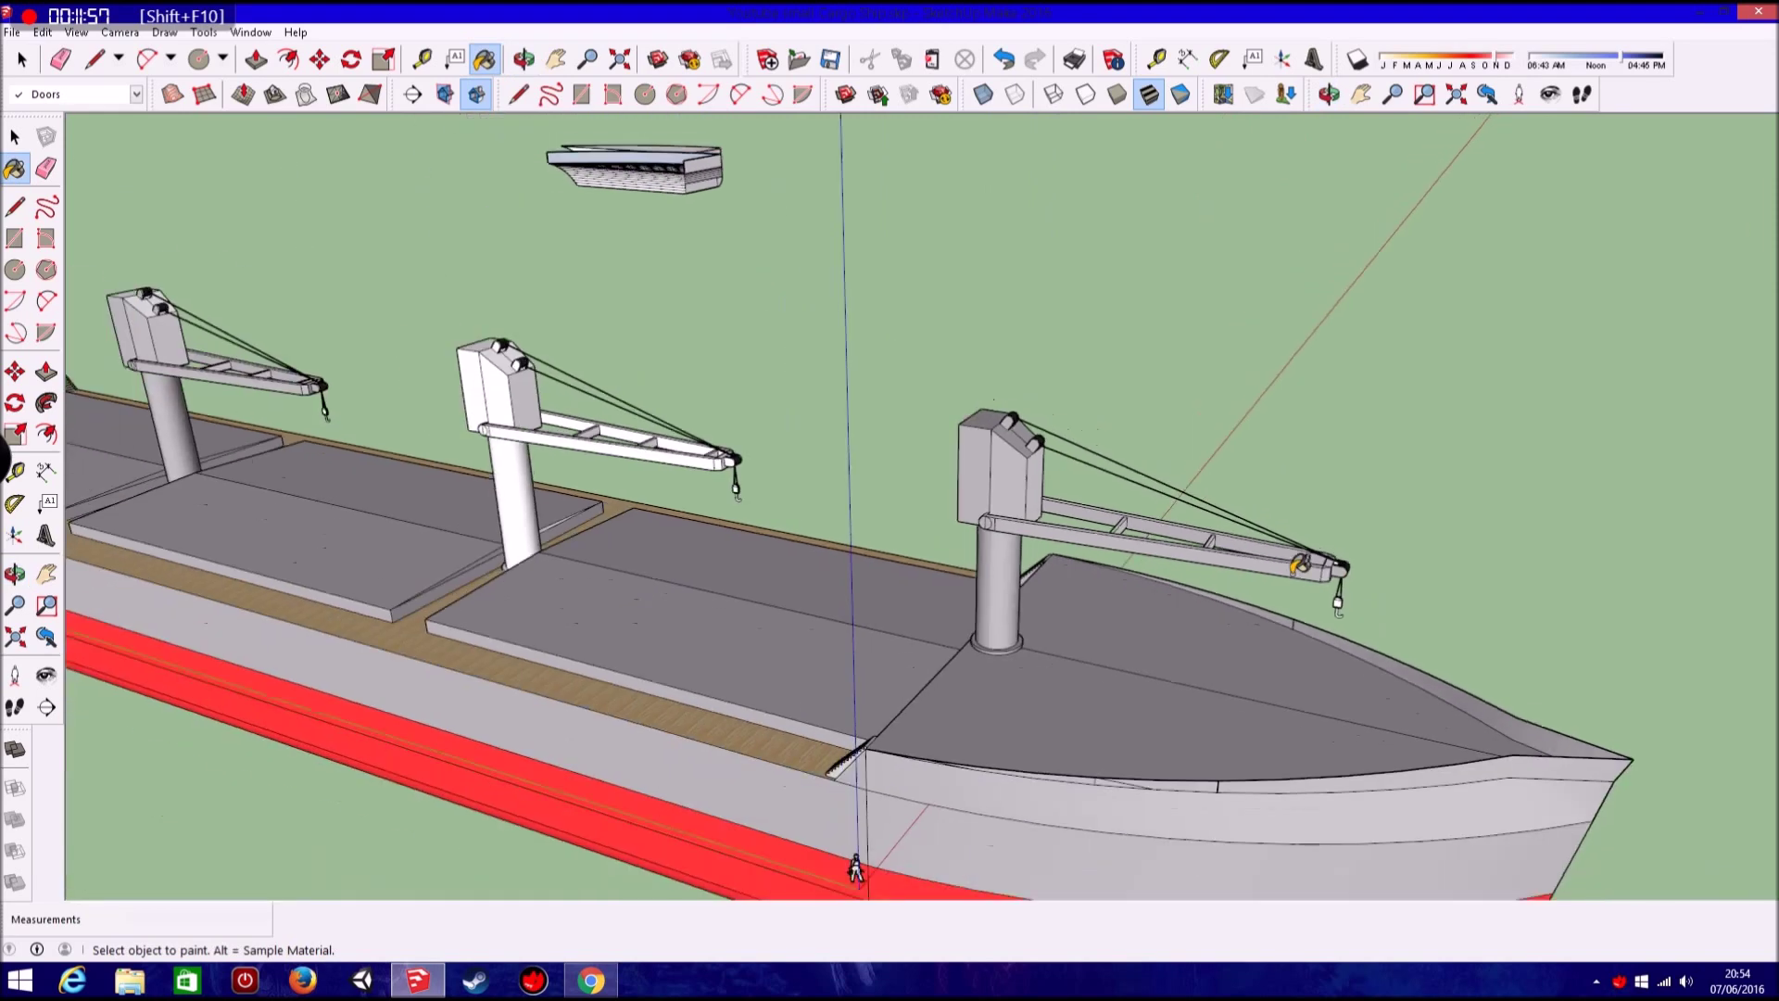
pyautogui.scroll(2, 728, 444)
pyautogui.scroll(2, 845, 480)
pyautogui.scroll(1, 851, 508)
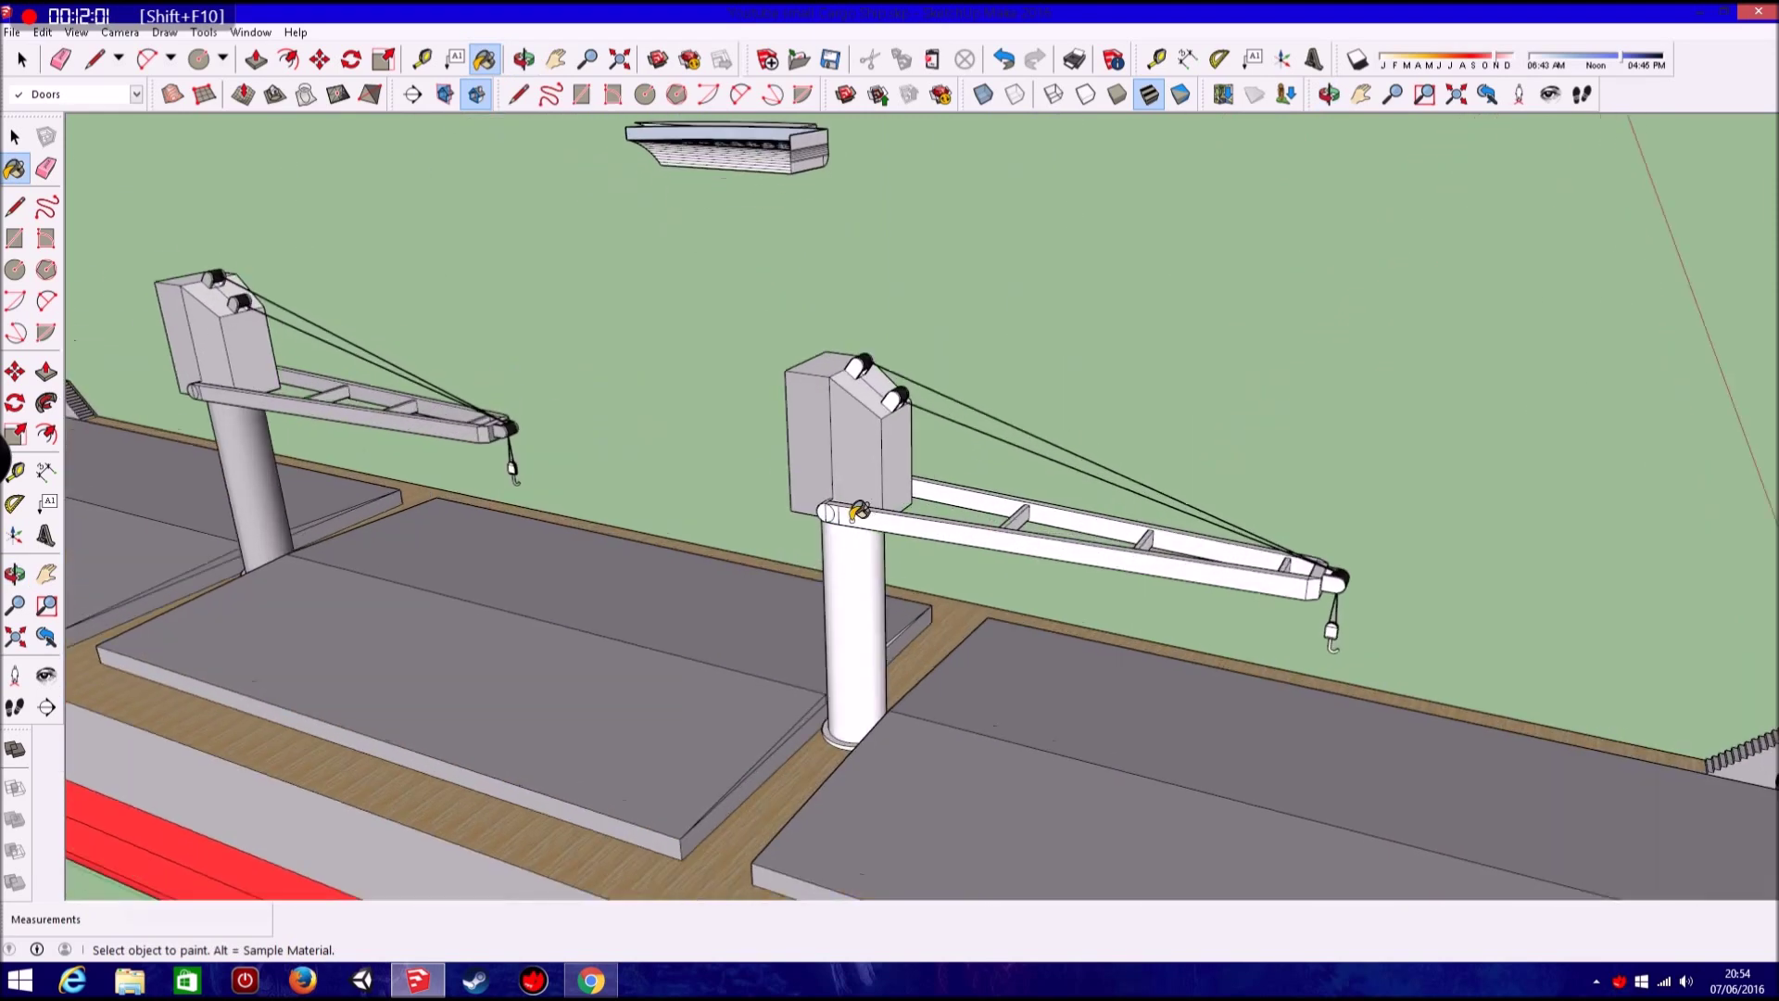
pyautogui.scroll(2, 849, 512)
pyautogui.scroll(1, 836, 868)
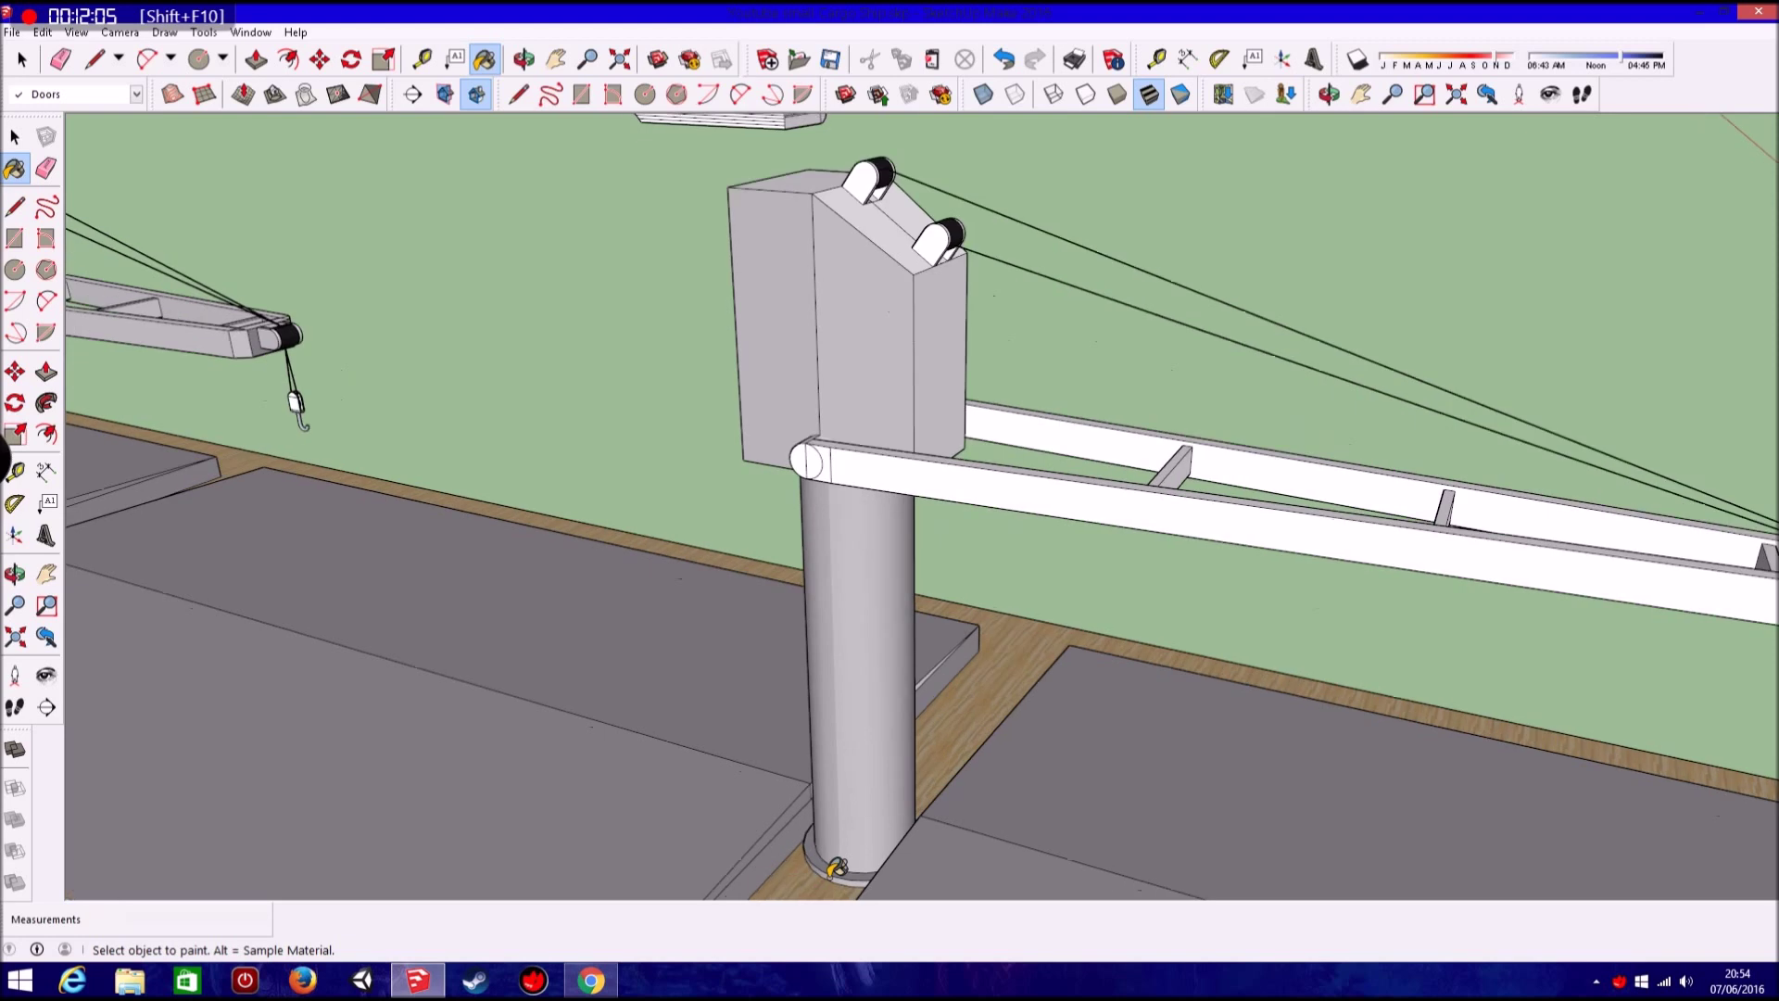
pyautogui.click(1001, 490)
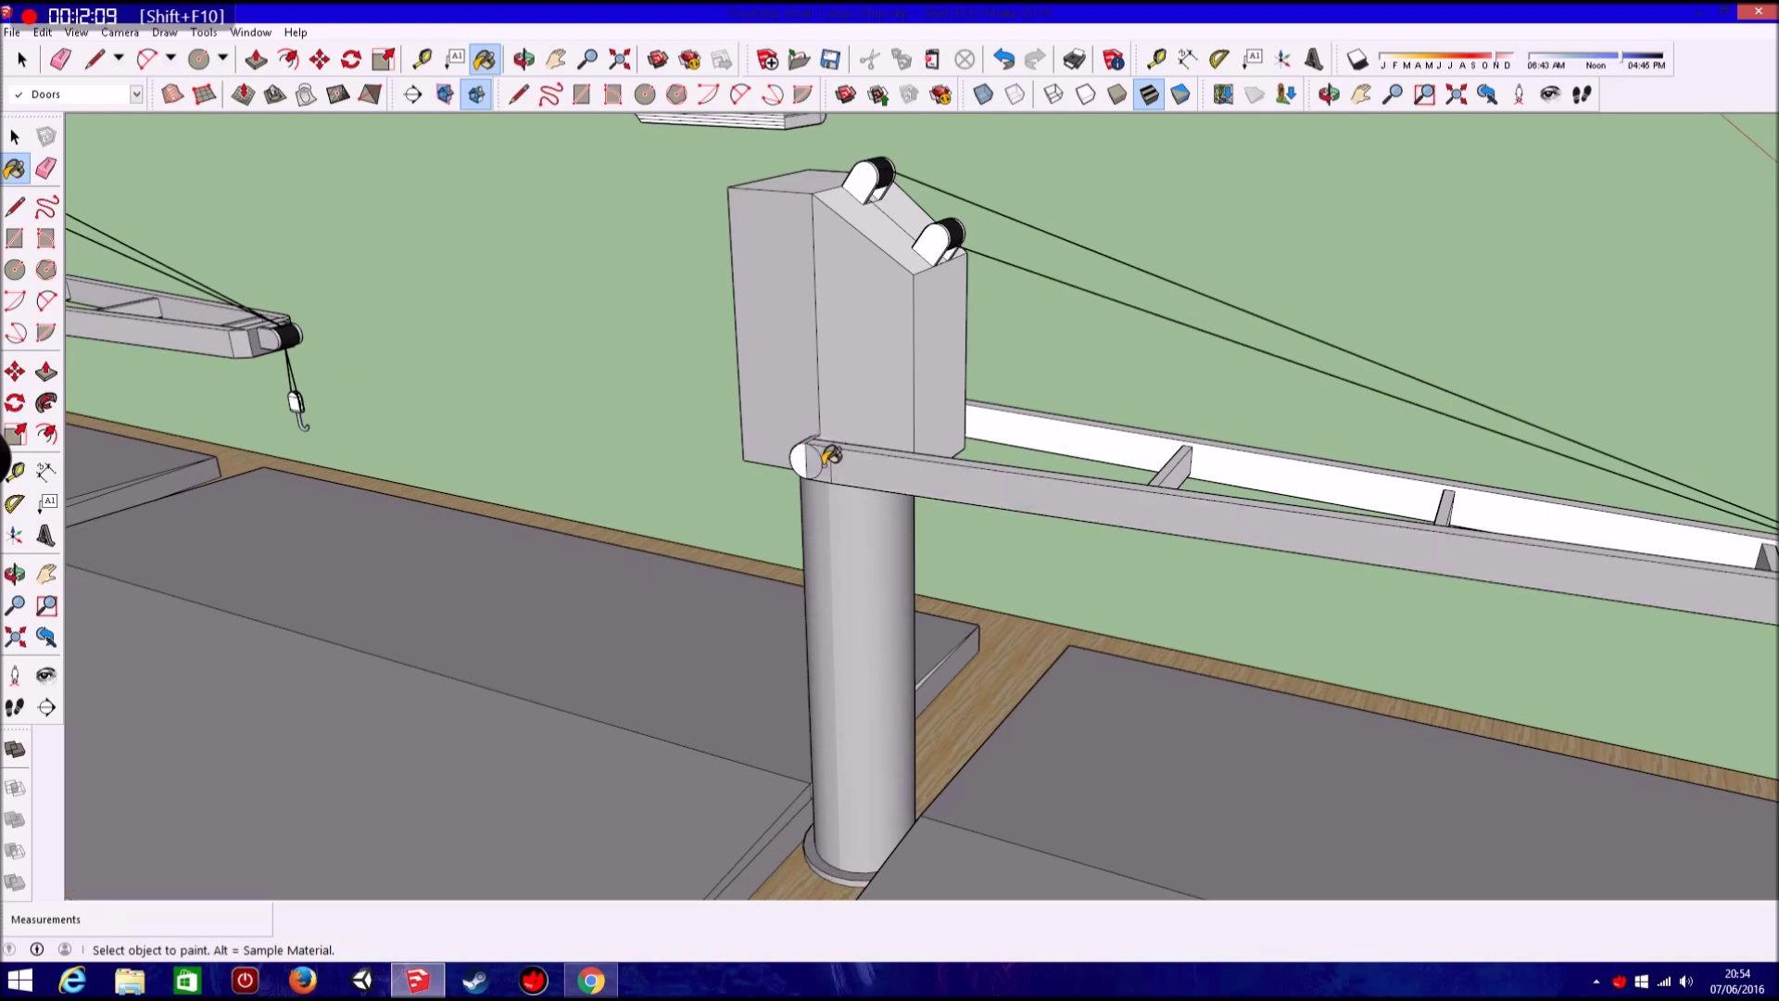
pyautogui.click(1052, 419)
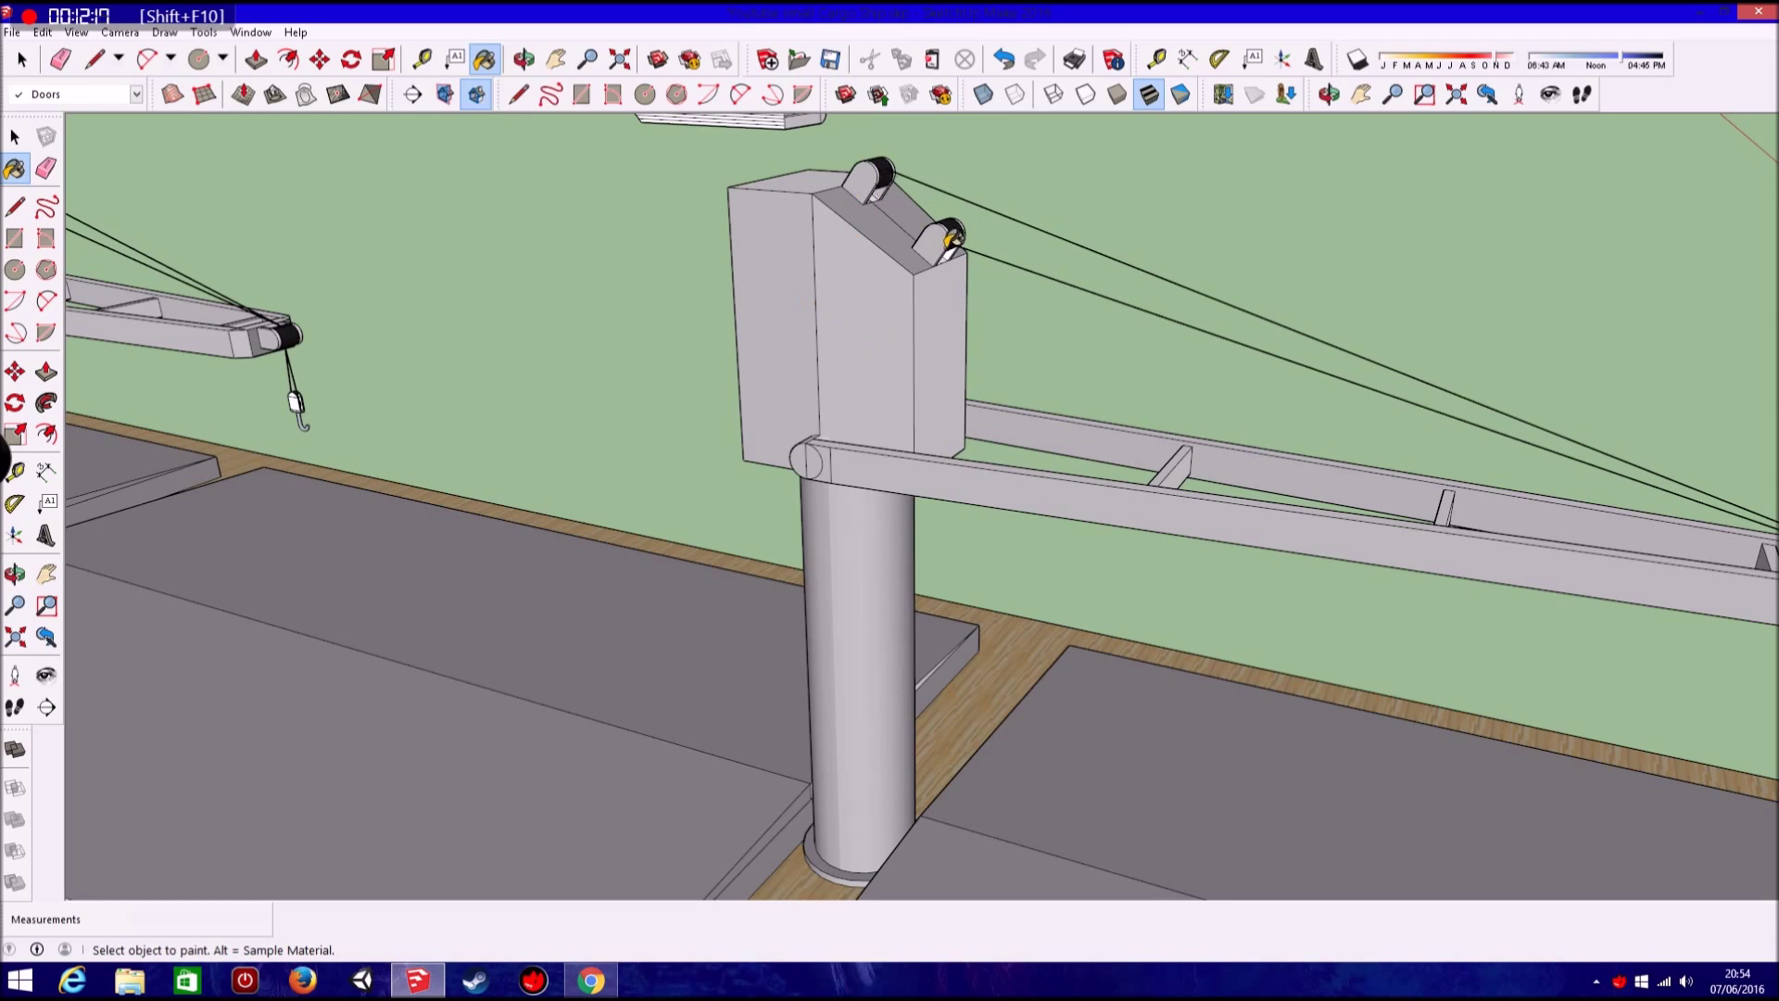
# Paint a remaining white strip and another crane boom grey.
pyautogui.moveTo(954, 248)
pyautogui.mouseDown(button='middle')
pyautogui.moveTo(1065, 496)
pyautogui.moveTo(636, 528)
pyautogui.moveTo(716, 616)
pyautogui.mouseUp(button='middle')
pyautogui.scroll(-5, 1065, 496)
pyautogui.scroll(5, 613, 503)
pyautogui.click(614, 503)
pyautogui.scroll(-5, 716, 617)
pyautogui.moveTo(1080, 608); pyautogui.dragTo(914, 398, button='middle')
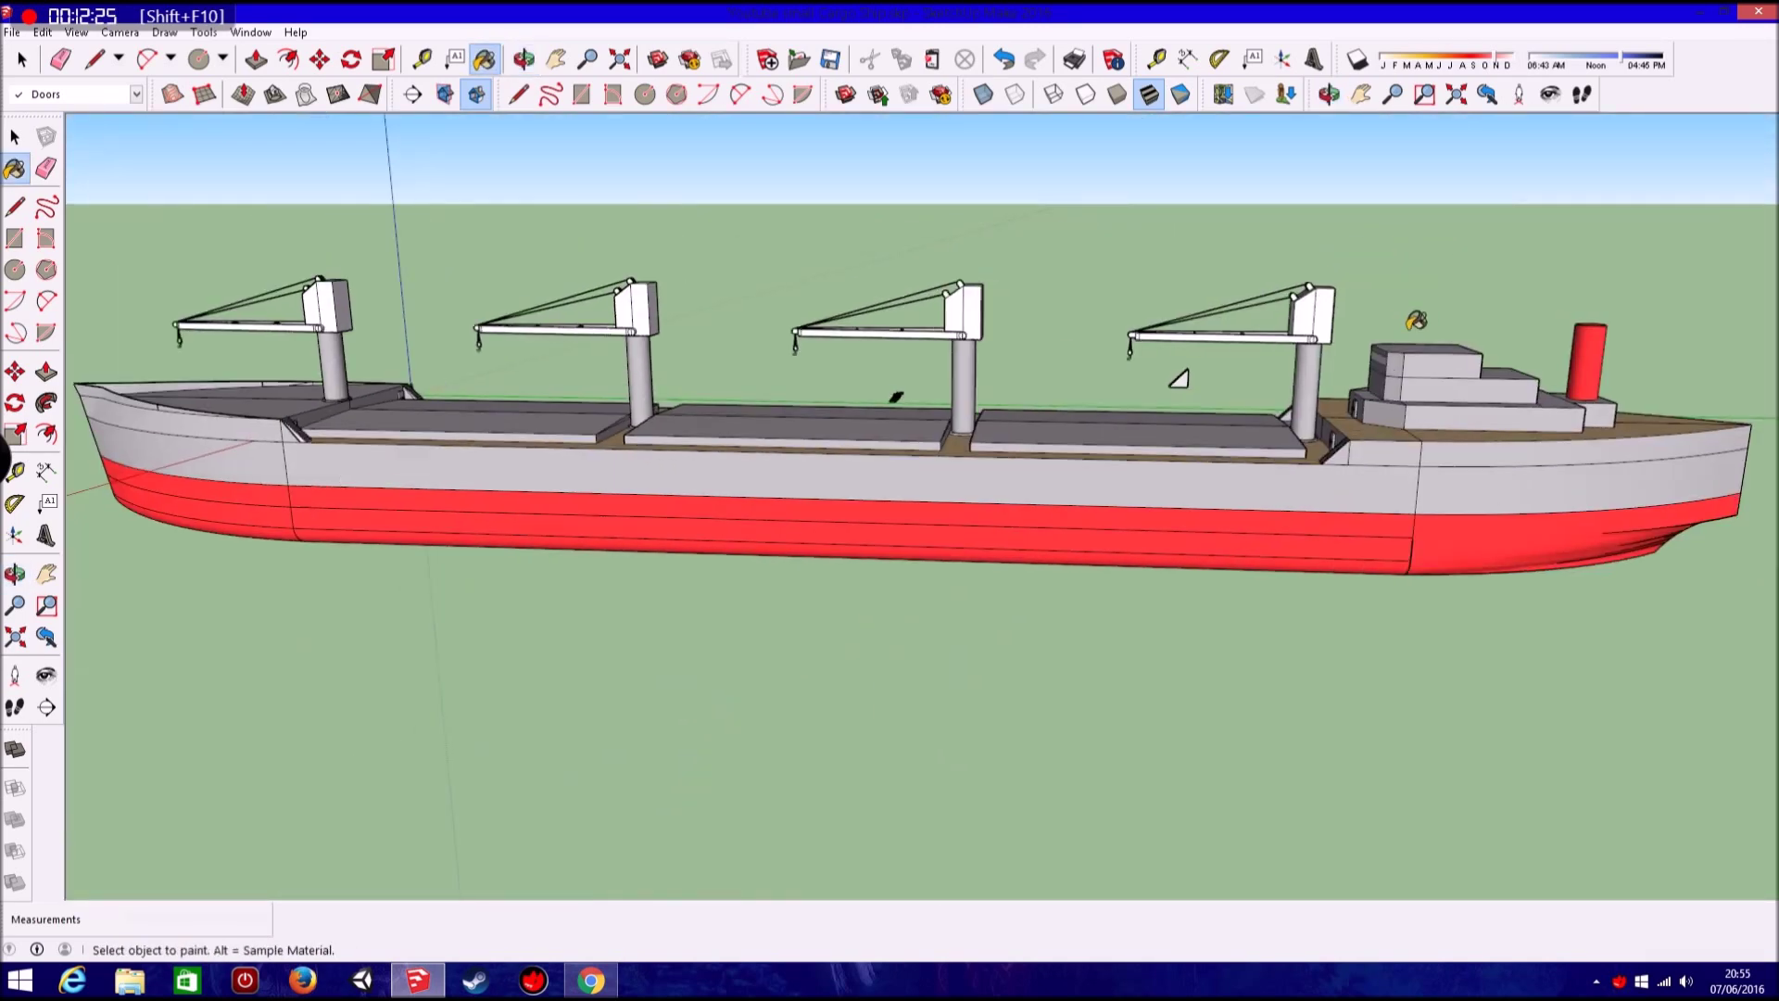
pyautogui.scroll(5, 1330, 315)
pyautogui.click(1195, 350)
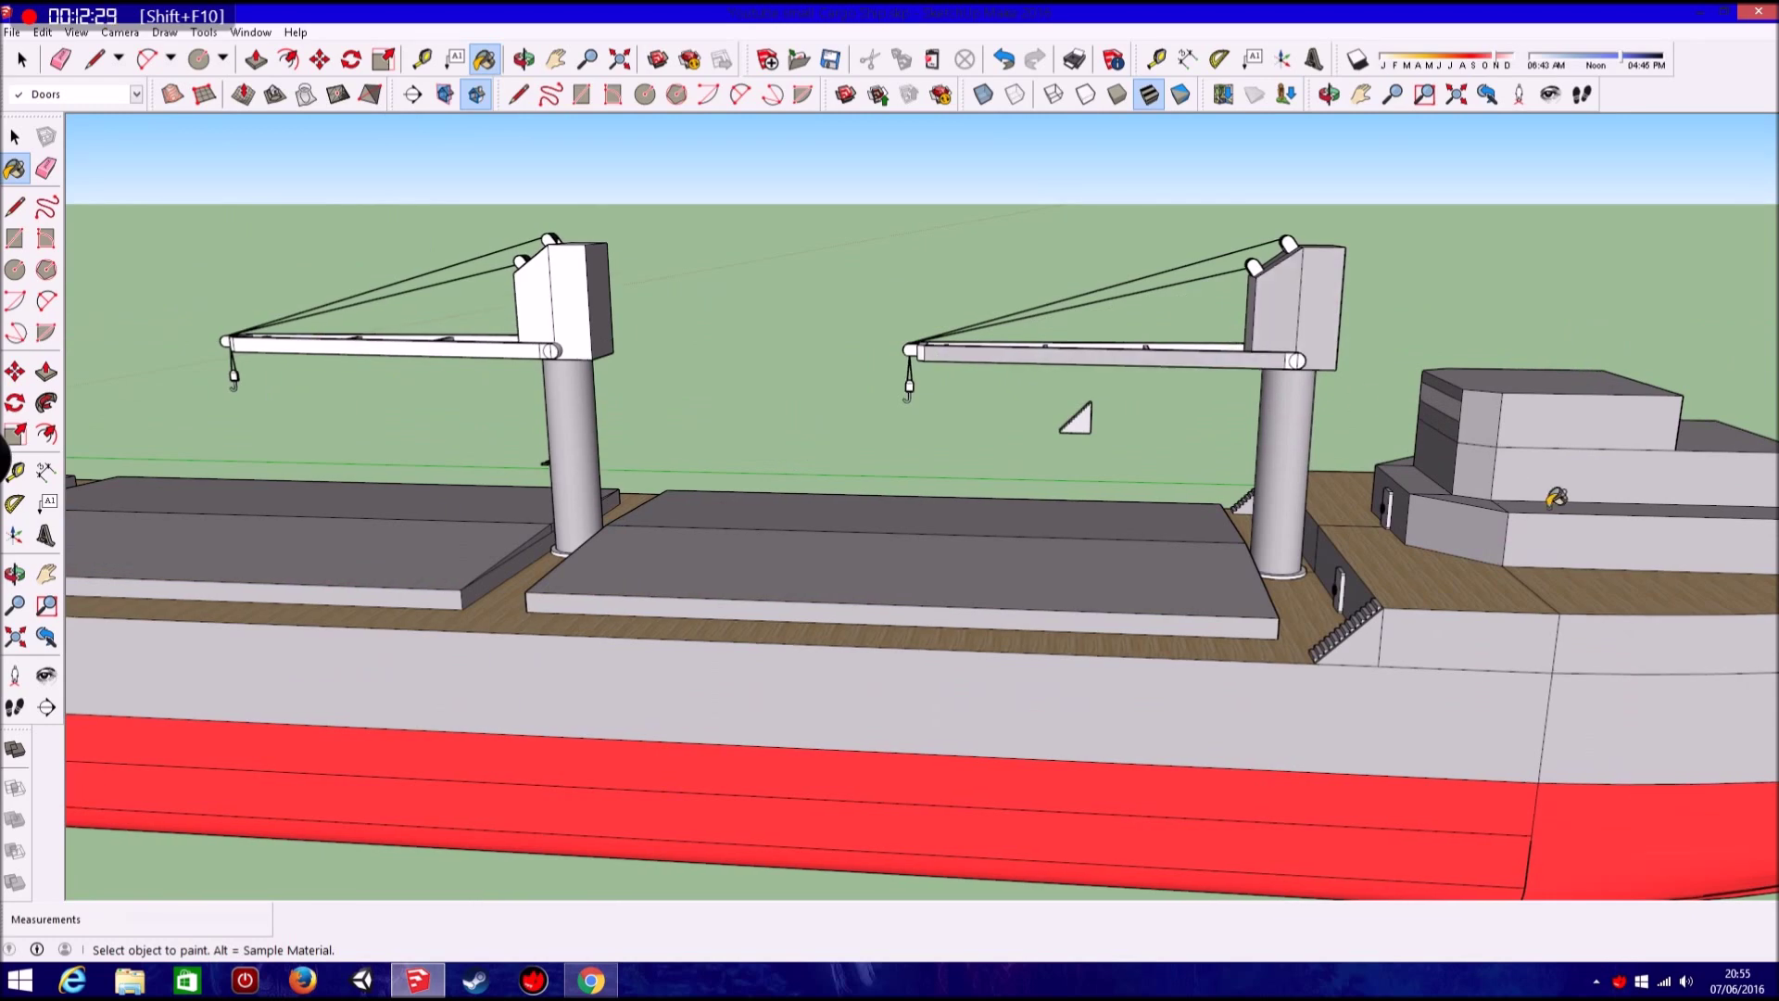
# Paint the left and middle cranes' booms and housings grey.
pyautogui.scroll(-5, 965, 469)
pyautogui.moveTo(965, 469); pyautogui.dragTo(1040, 485, button='middle')
pyautogui.scroll(5, 441, 420)
pyautogui.click(441, 421)
pyautogui.click(540, 428)
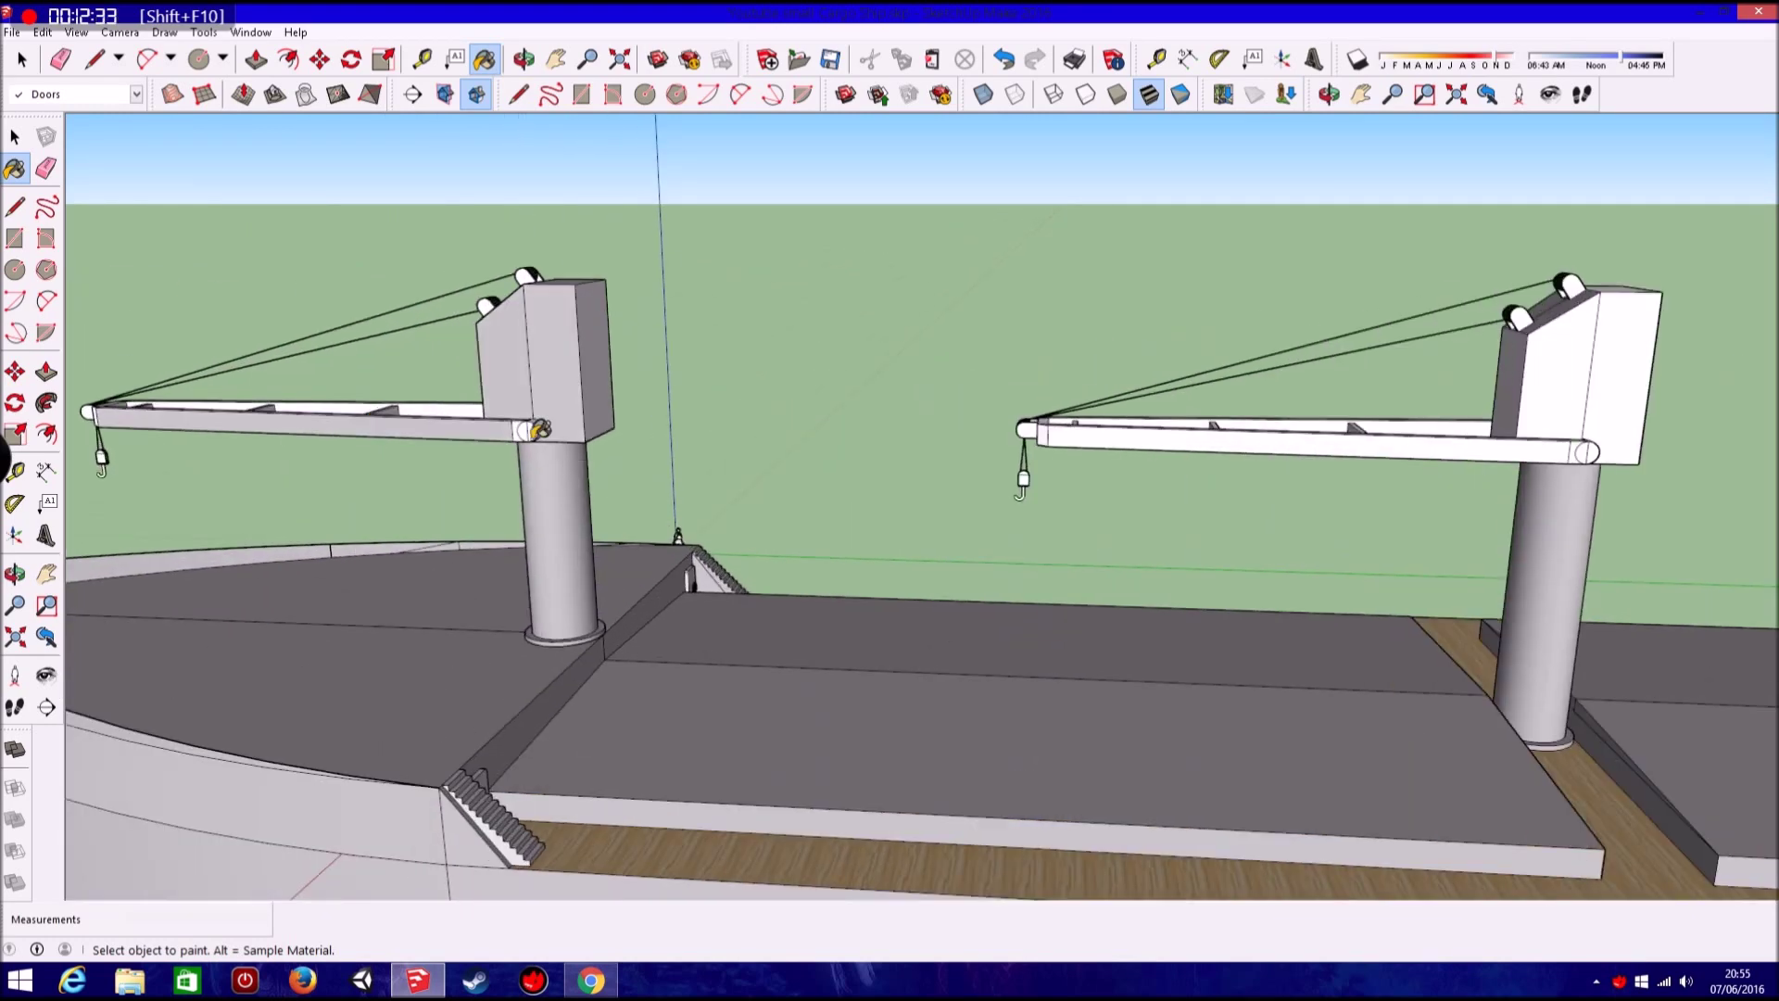
pyautogui.scroll(3, 535, 427)
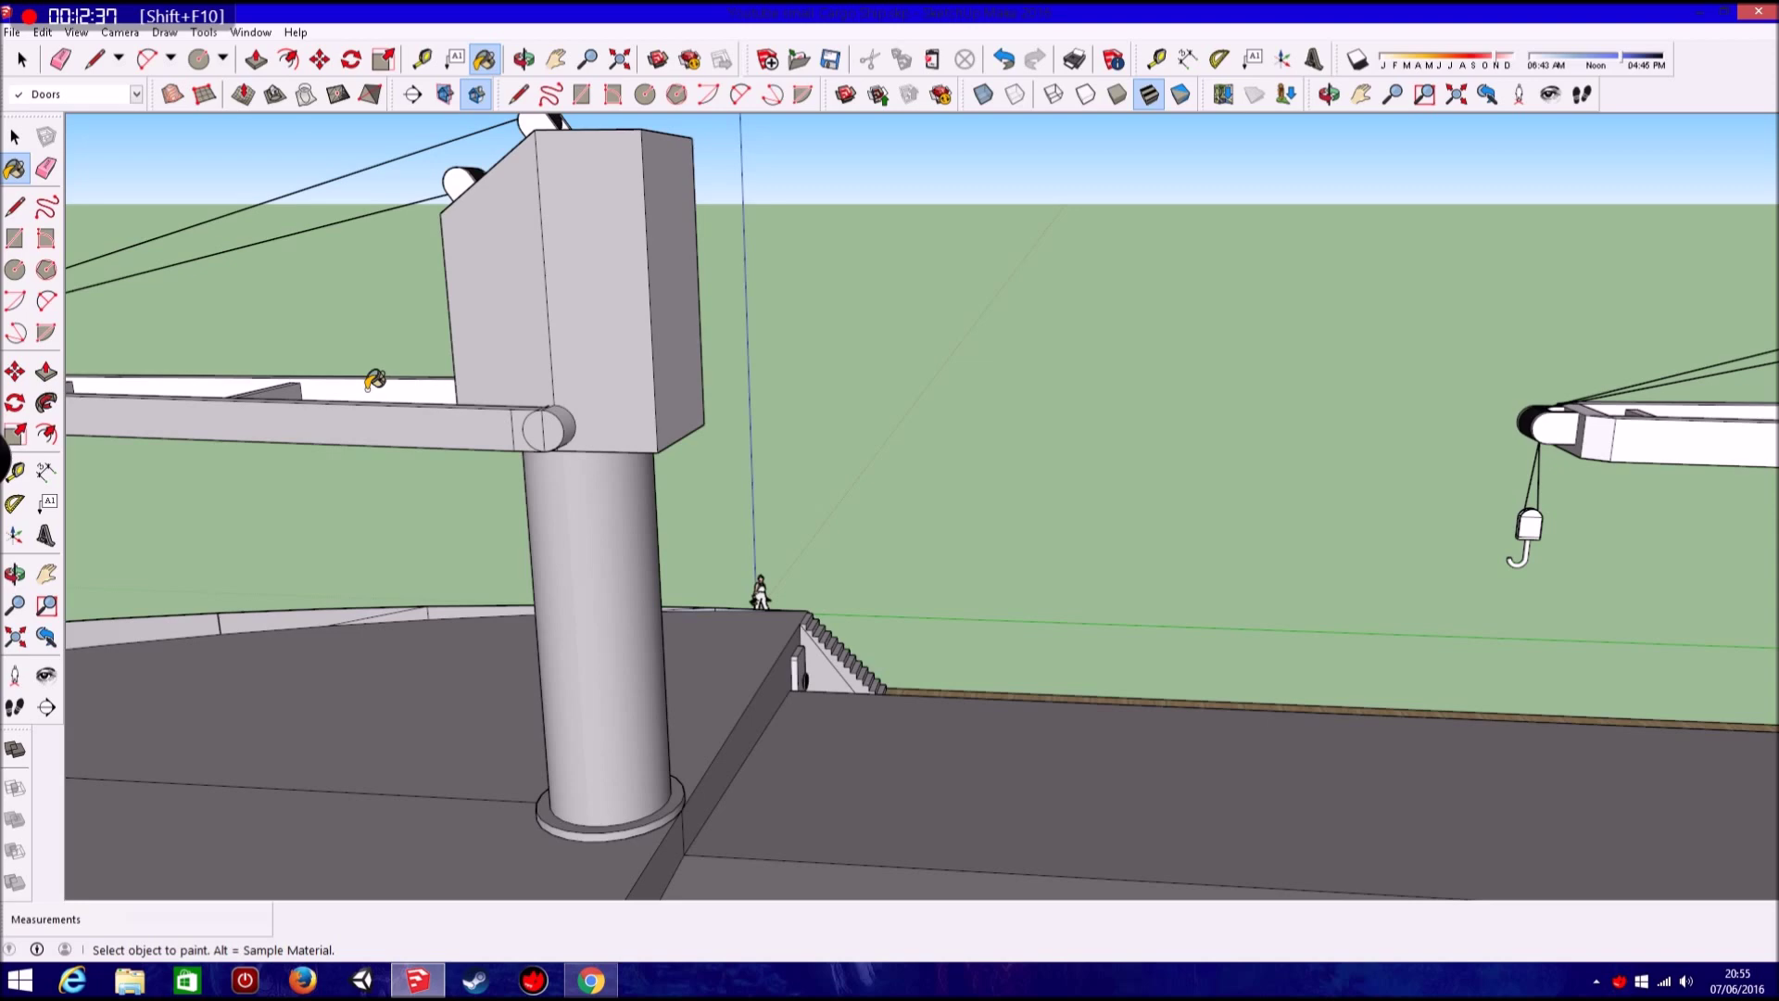
pyautogui.scroll(-5, 375, 380)
pyautogui.scroll(5, 1149, 408)
pyautogui.click(1170, 424)
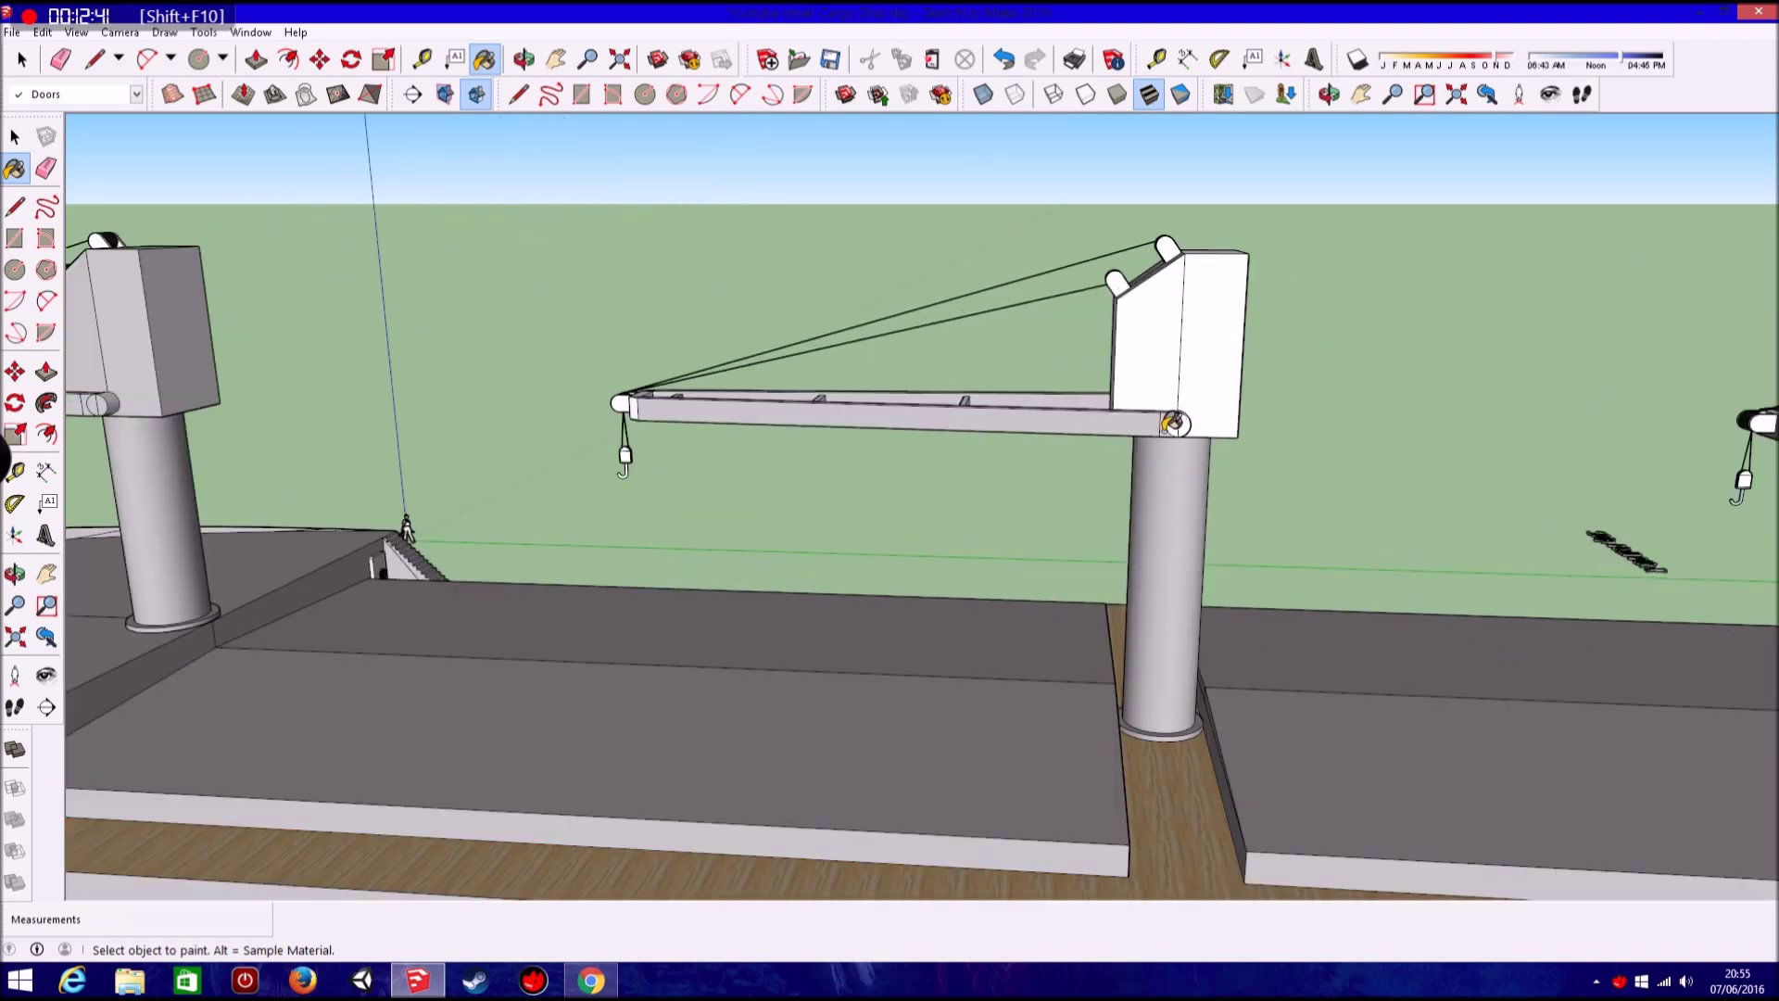
pyautogui.click(1147, 344)
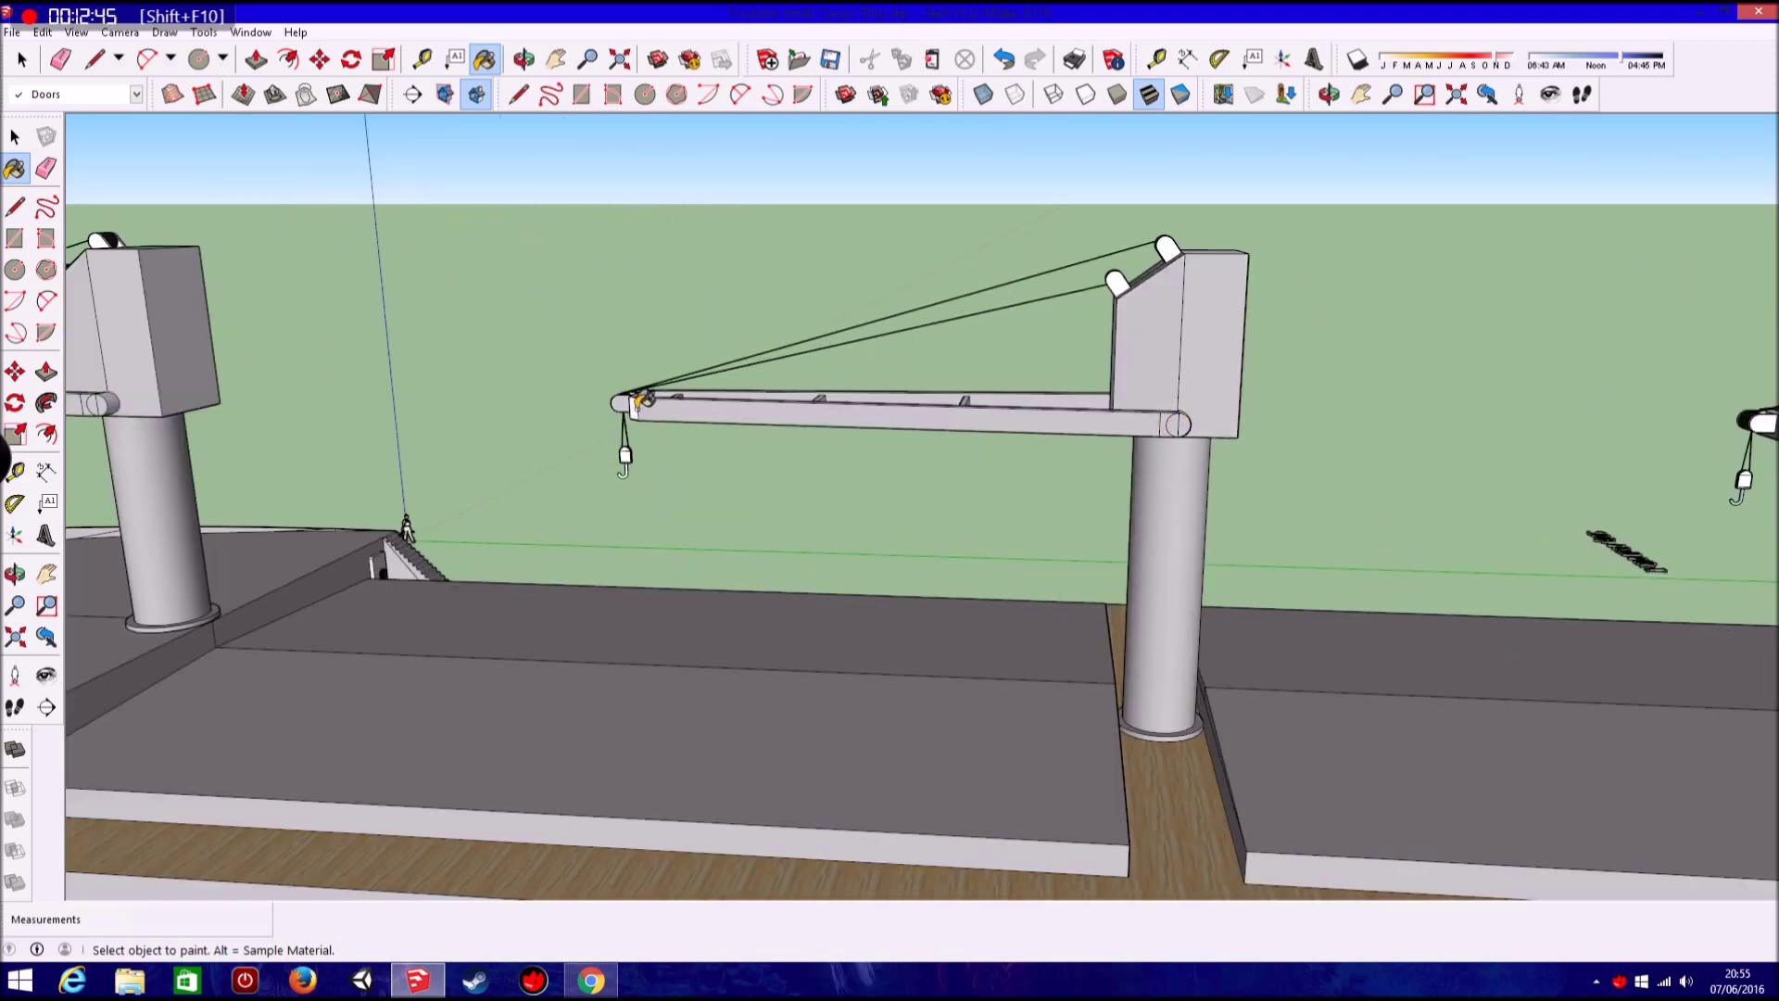
# Paint one crane's two tower faces and both boom rails grey.
pyautogui.scroll(-2, 639, 399)
pyautogui.scroll(-3, 639, 398)
pyautogui.scroll(3, 824, 371)
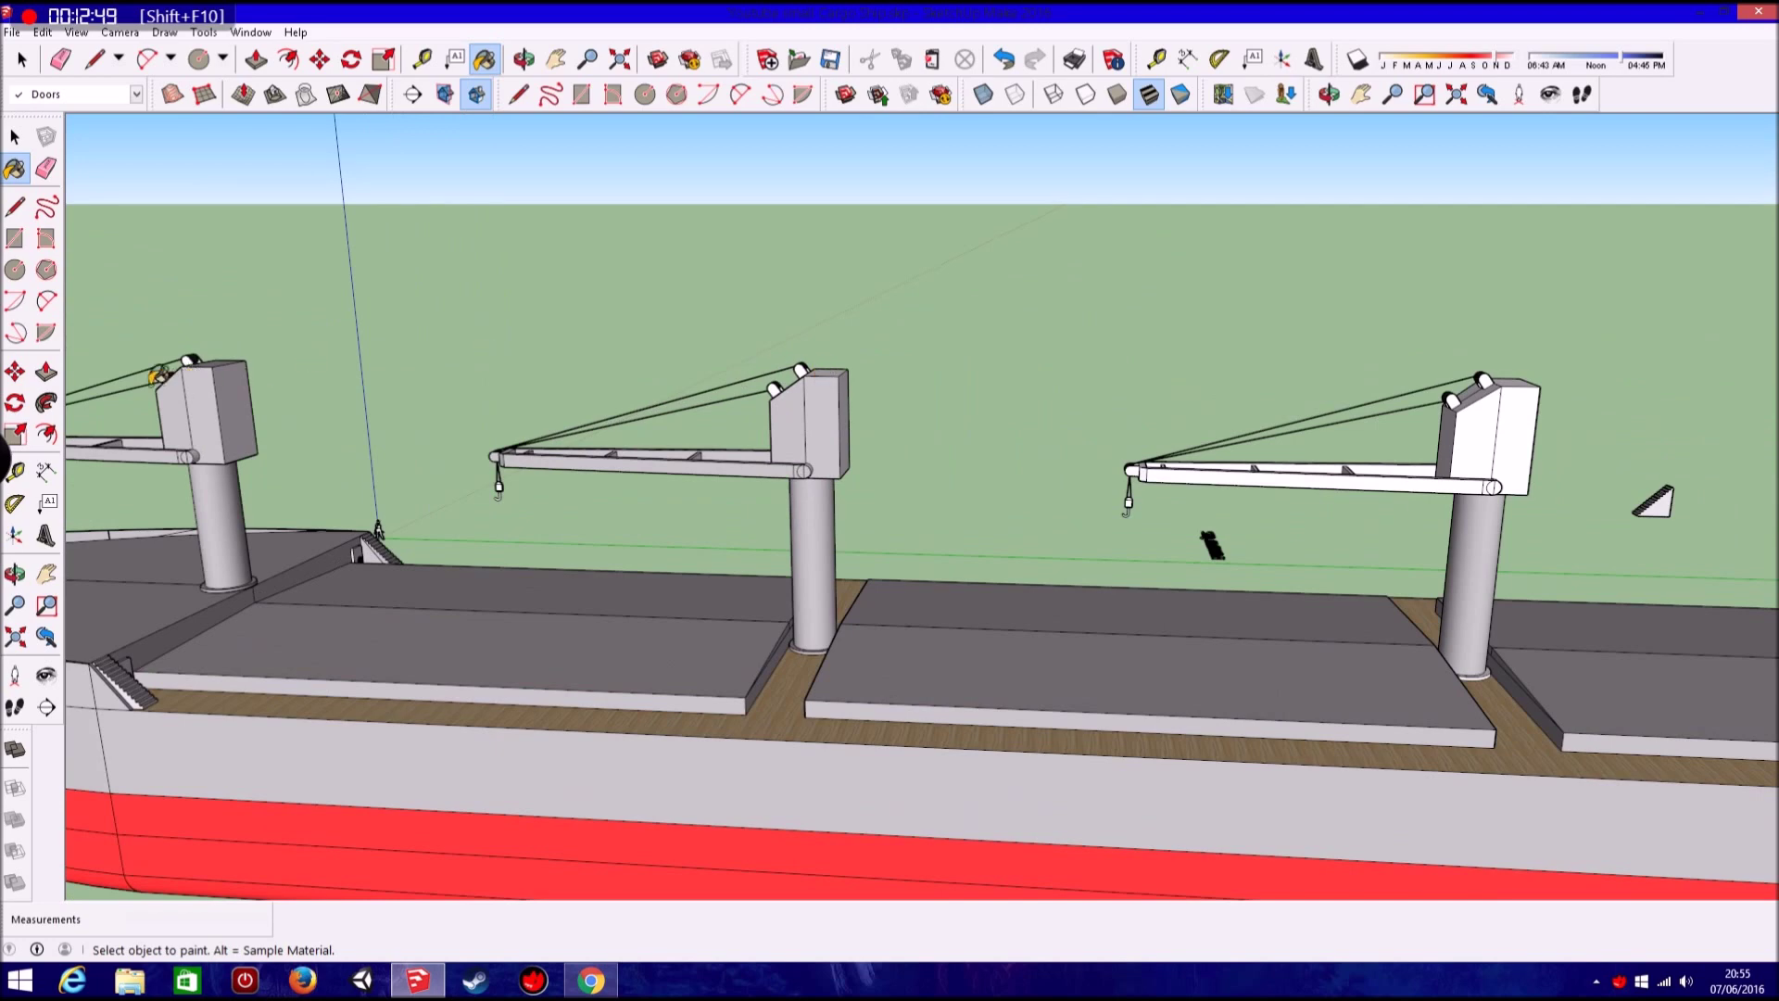
pyautogui.scroll(2, 199, 350)
pyautogui.scroll(-2, 232, 382)
pyautogui.scroll(4, 236, 407)
pyautogui.scroll(-3, 241, 417)
pyautogui.scroll(2, 741, 408)
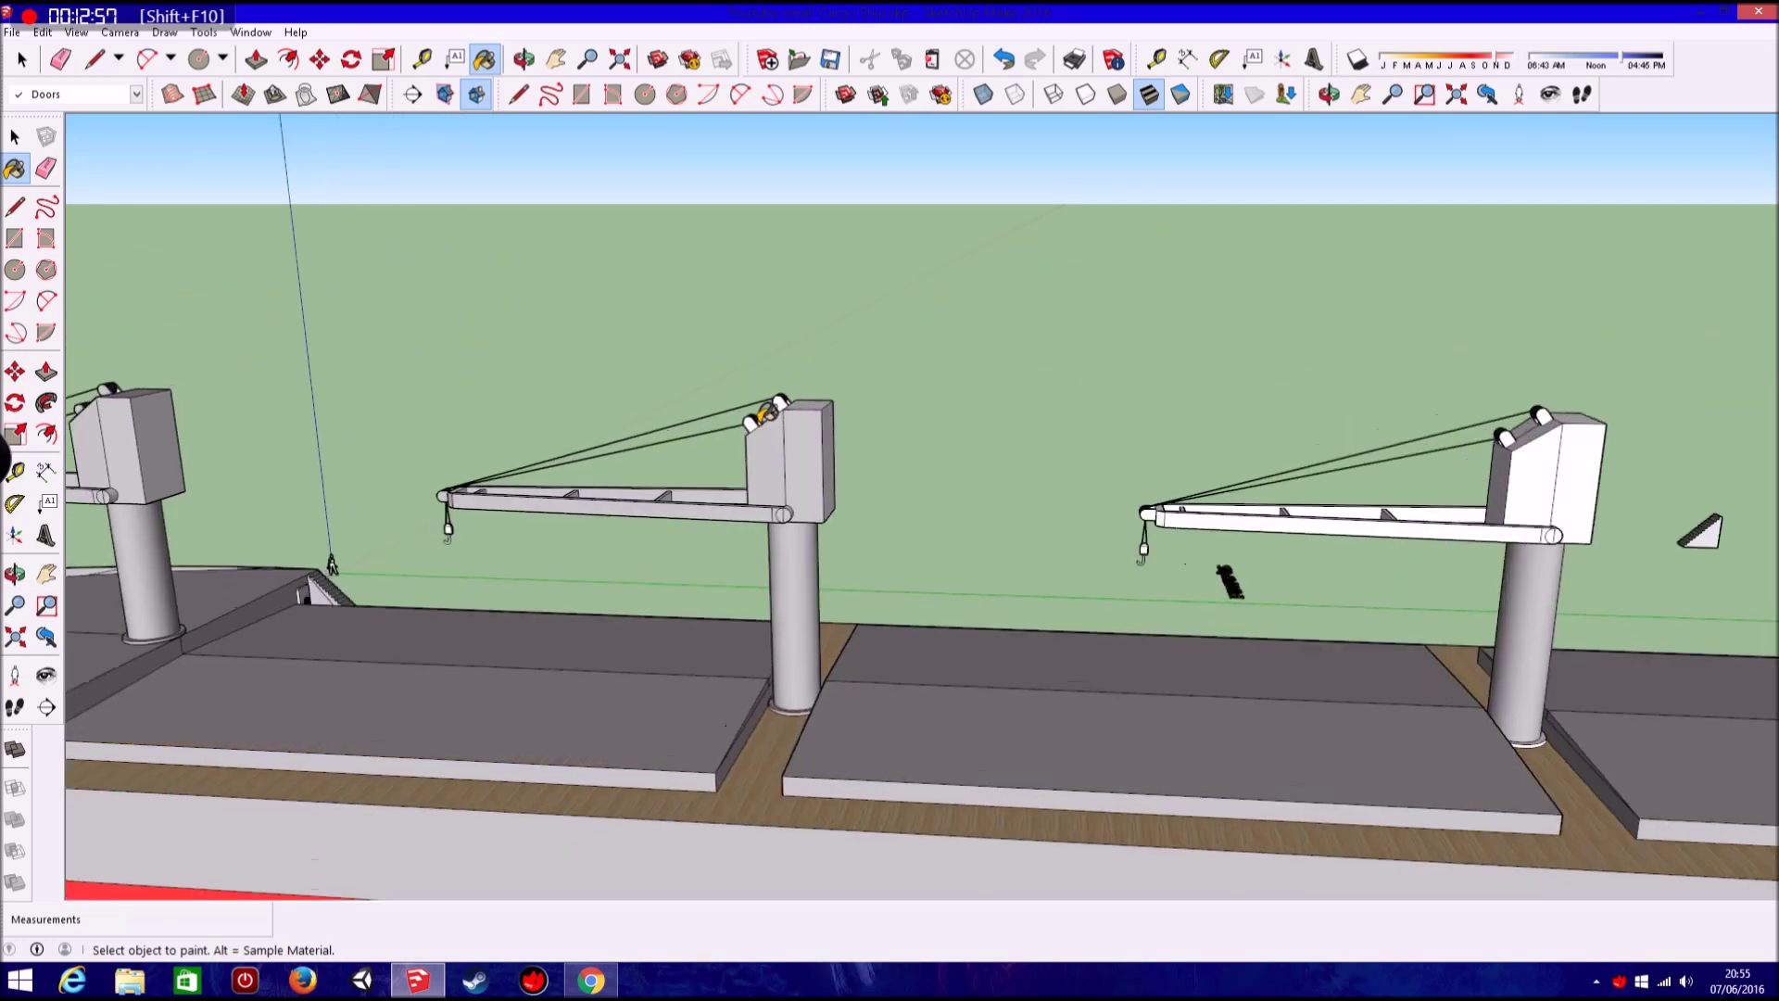
pyautogui.scroll(2, 794, 383)
pyautogui.moveTo(665, 466); pyautogui.dragTo(1111, 504, button='middle')
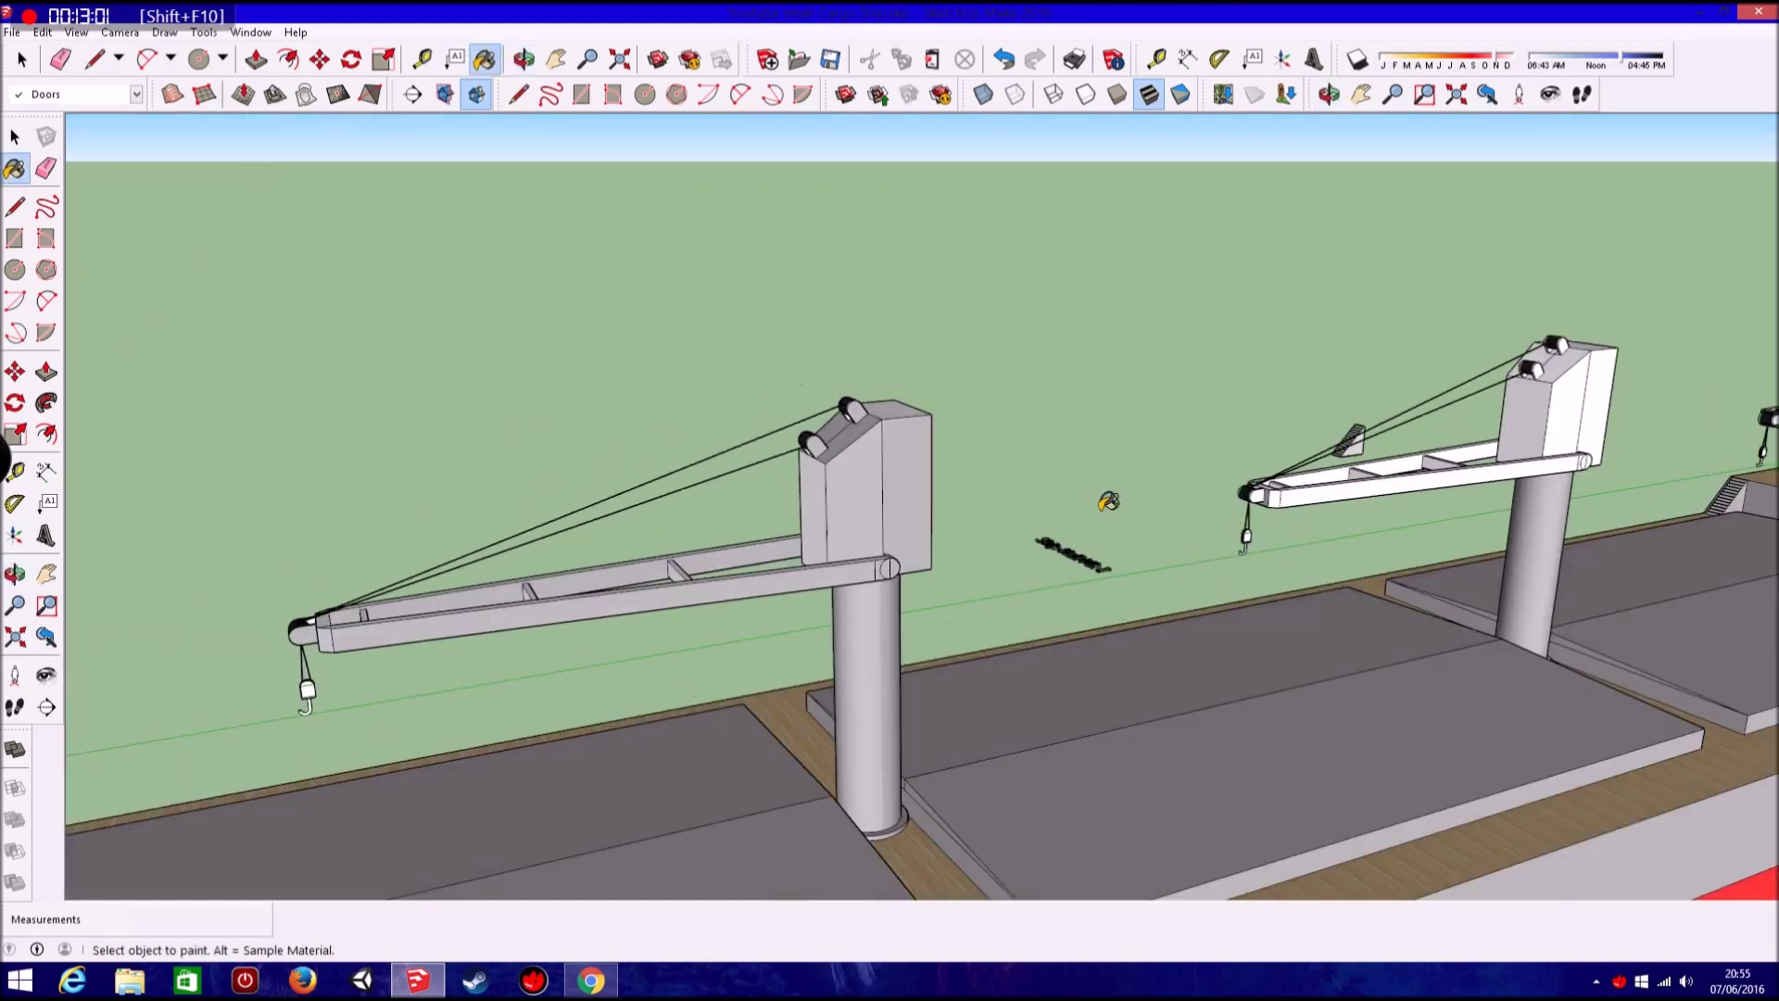
pyautogui.scroll(3, 1545, 411)
pyautogui.click(1544, 411)
pyautogui.click(1432, 387)
pyautogui.click(1429, 484)
pyautogui.click(1160, 473)
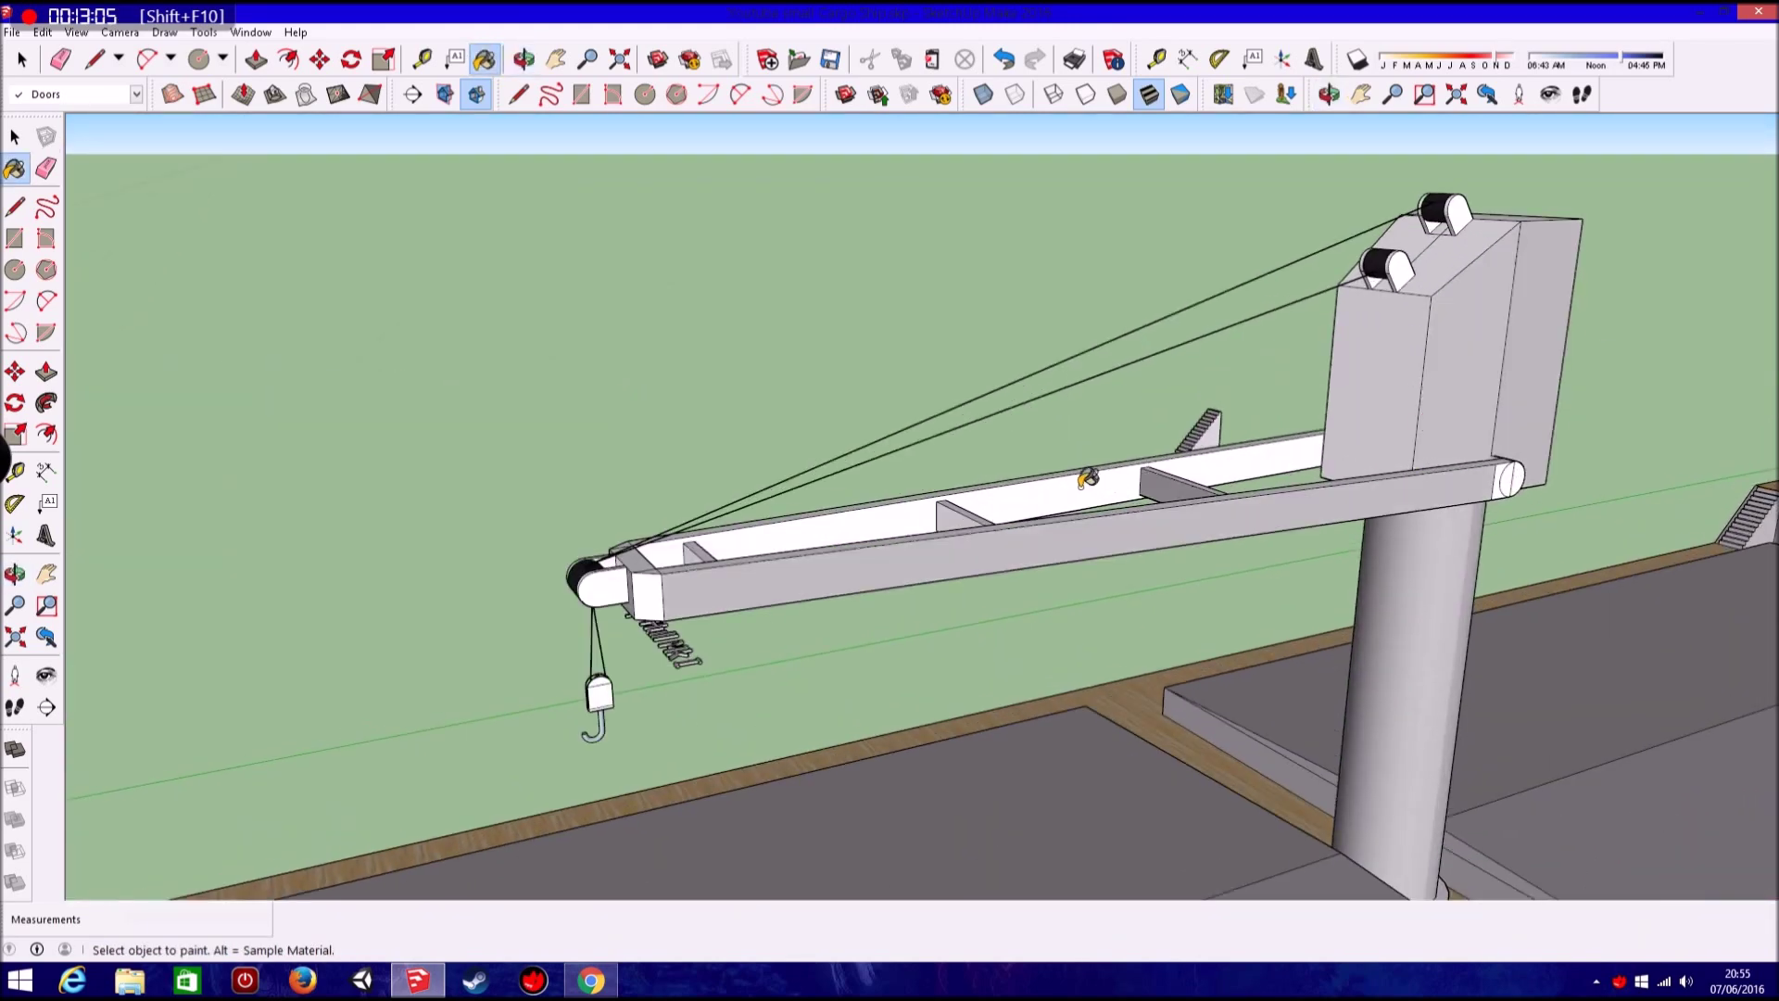
# Paint the last crane boom crossbar grey and inspect the grey cranes up close.
pyautogui.click(1088, 478)
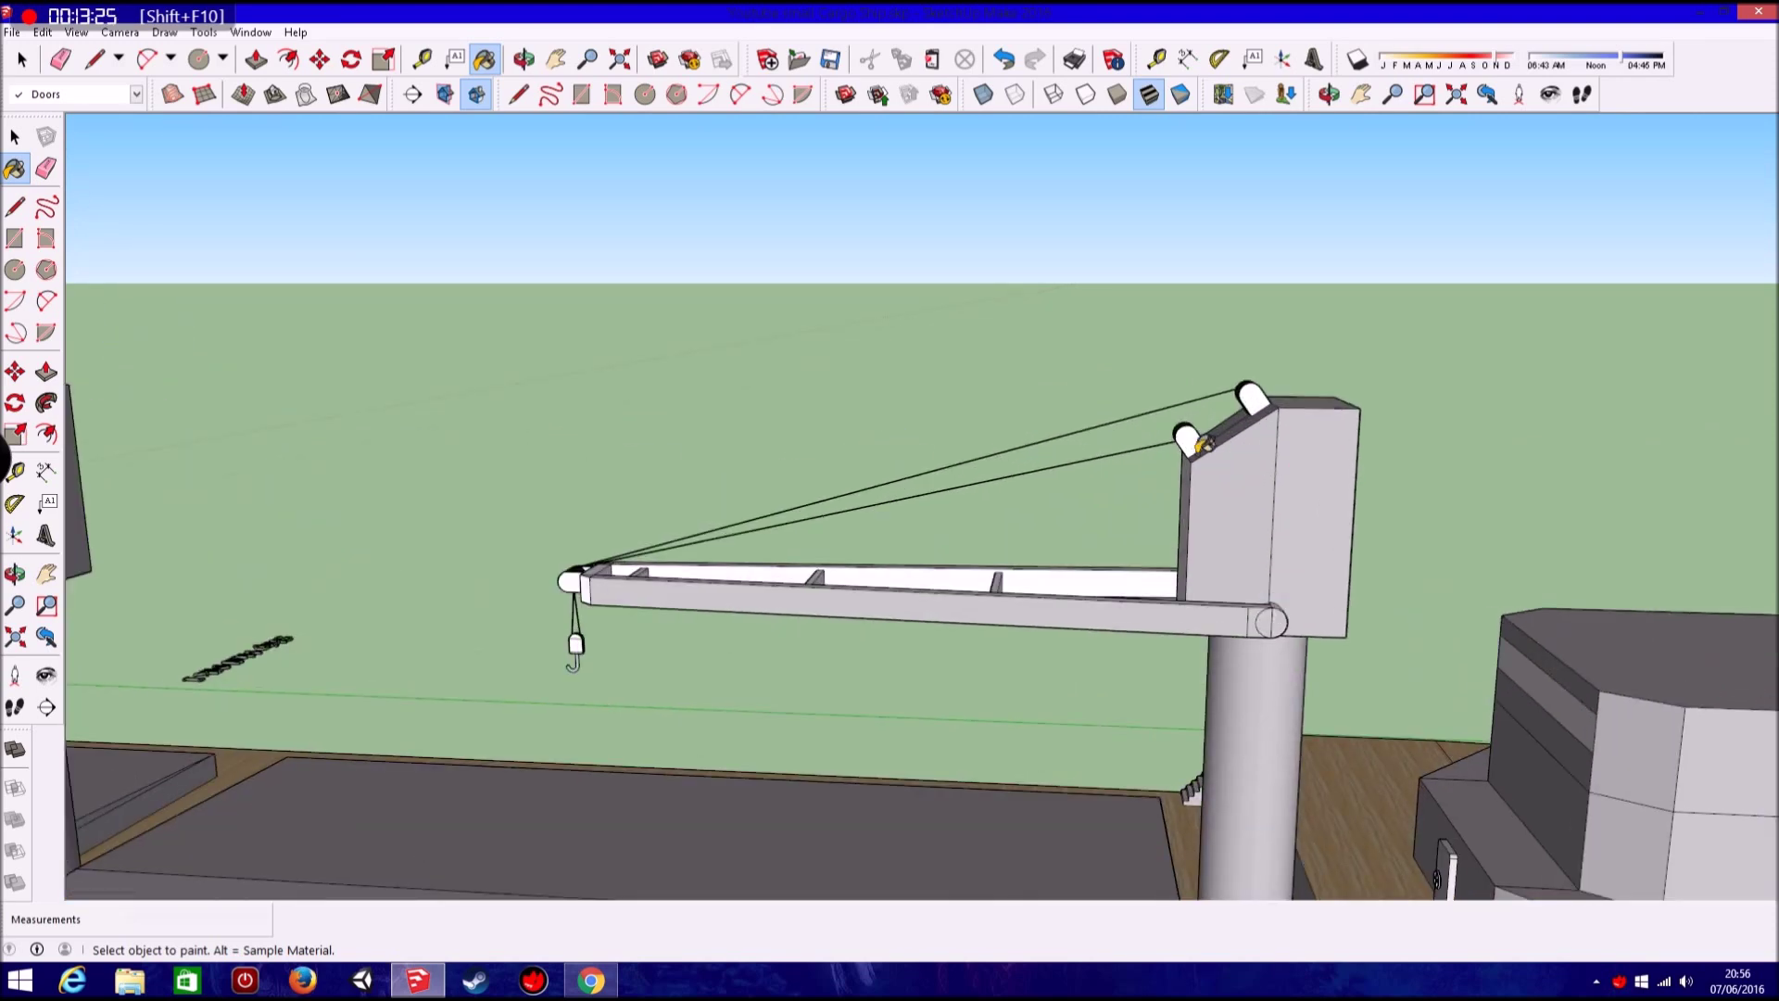
pyautogui.moveTo(1258, 388)
pyautogui.mouseDown(button='middle')
pyautogui.moveTo(1299, 584)
pyautogui.moveTo(711, 581)
pyautogui.moveTo(755, 481)
pyautogui.mouseUp(button='middle')
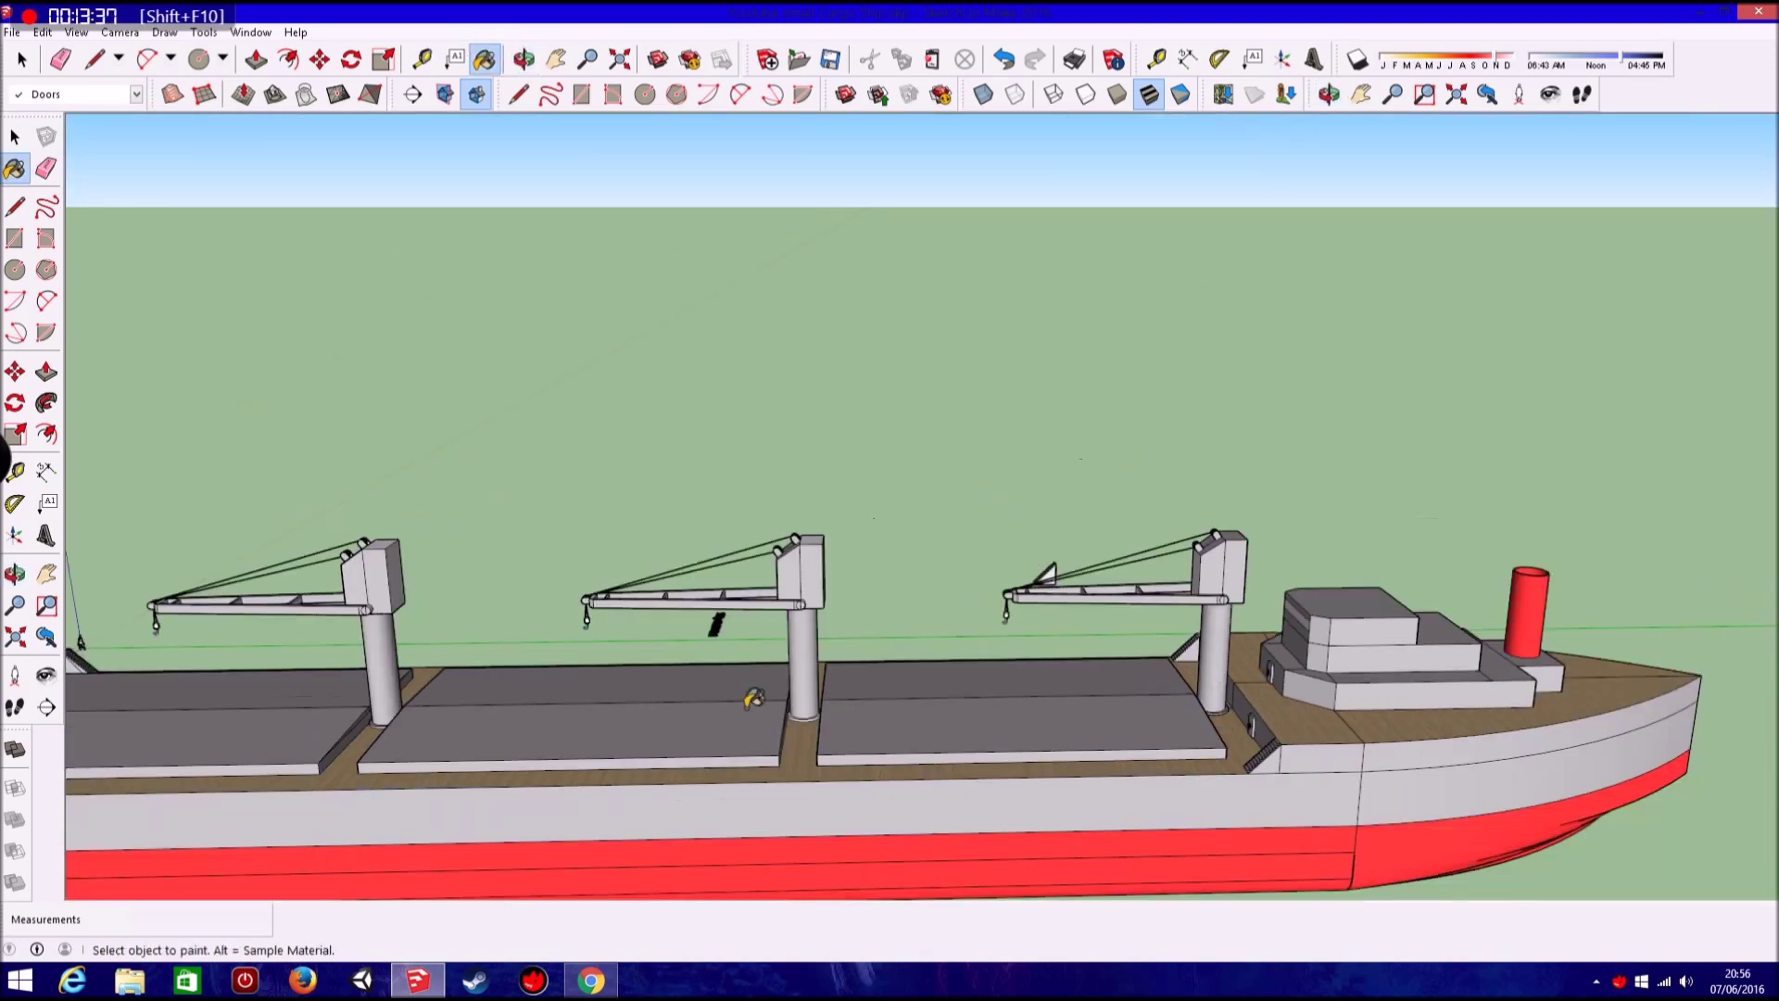
pyautogui.scroll(-5, 1005, 725)
pyautogui.scroll(-3, 1052, 718)
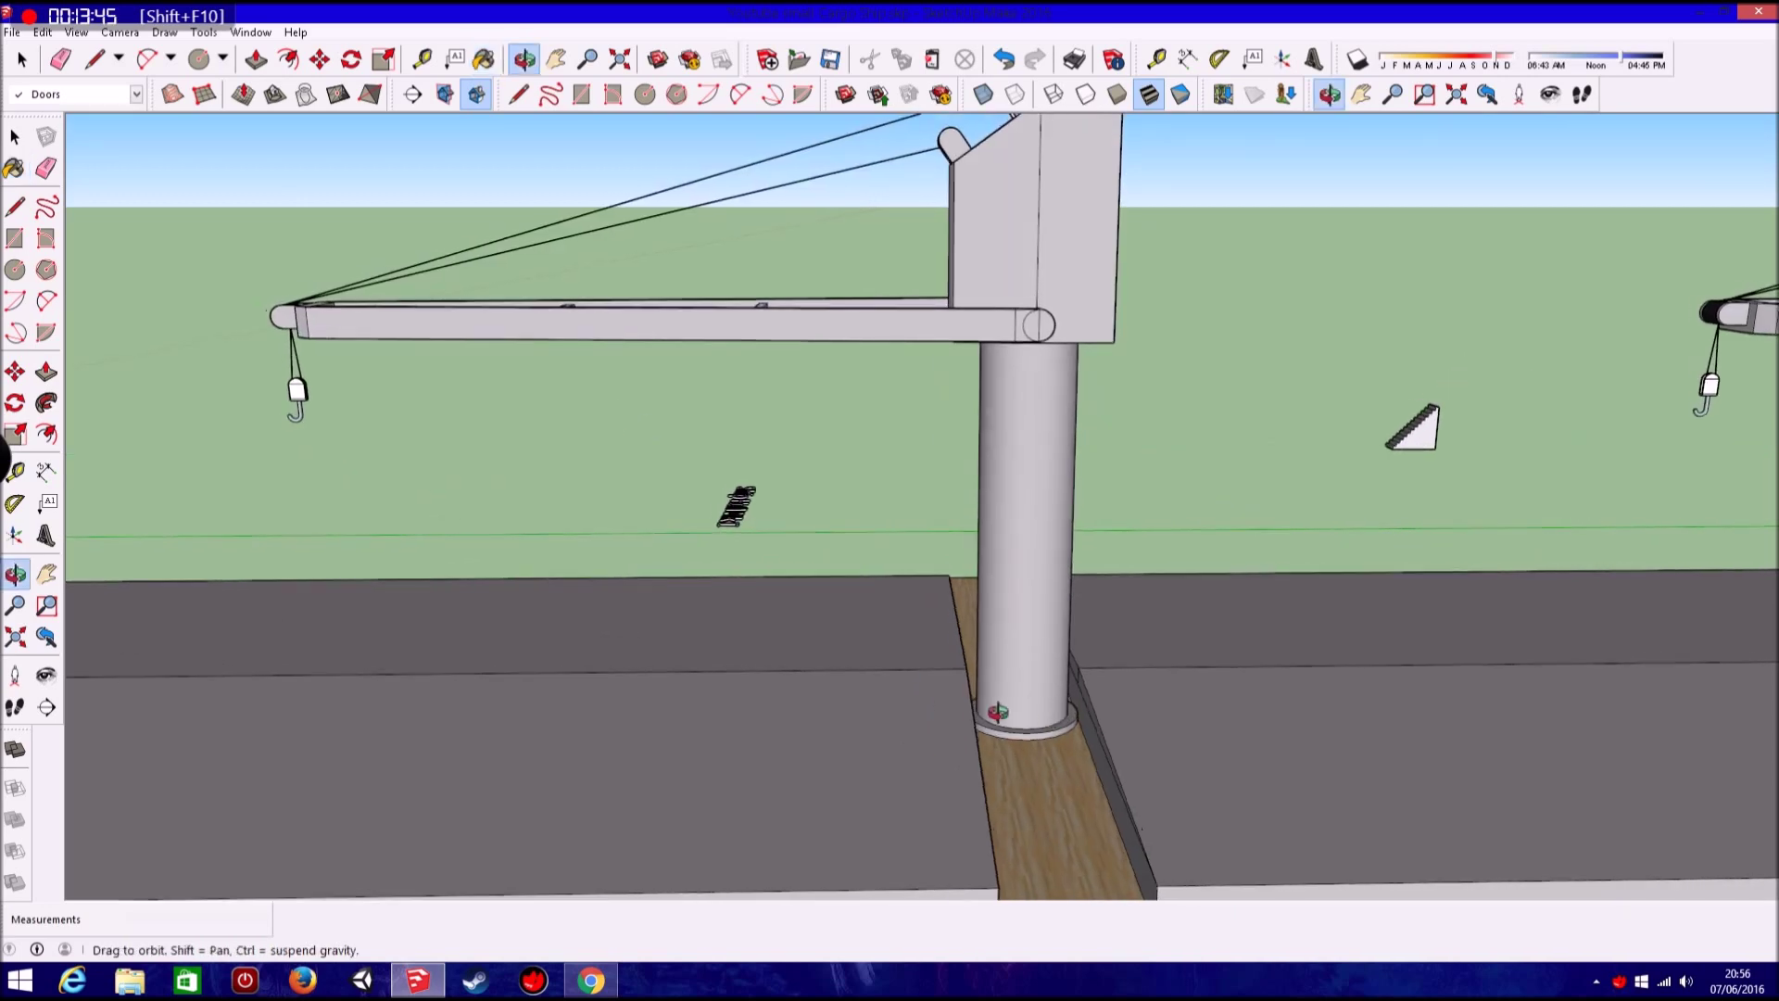
pyautogui.scroll(-5, 802, 674)
pyautogui.scroll(5, 411, 619)
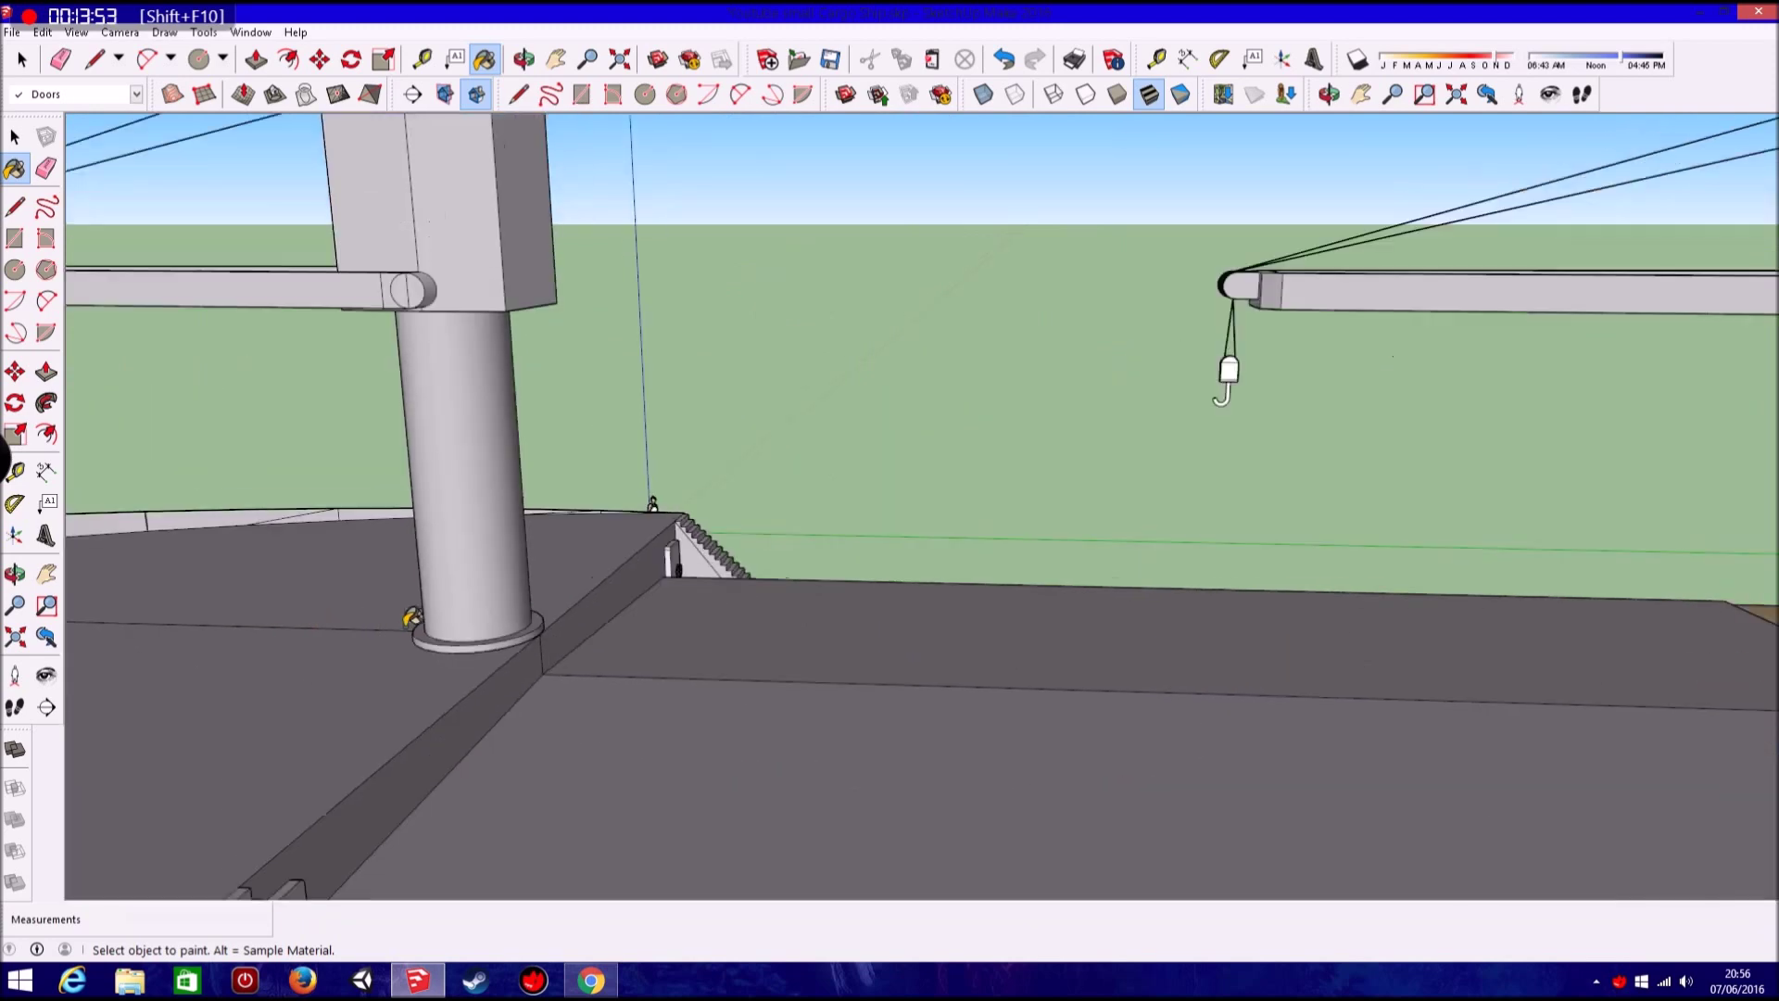
pyautogui.scroll(-5, 411, 619)
pyautogui.moveTo(619, 593); pyautogui.dragTo(356, 615, button='middle')
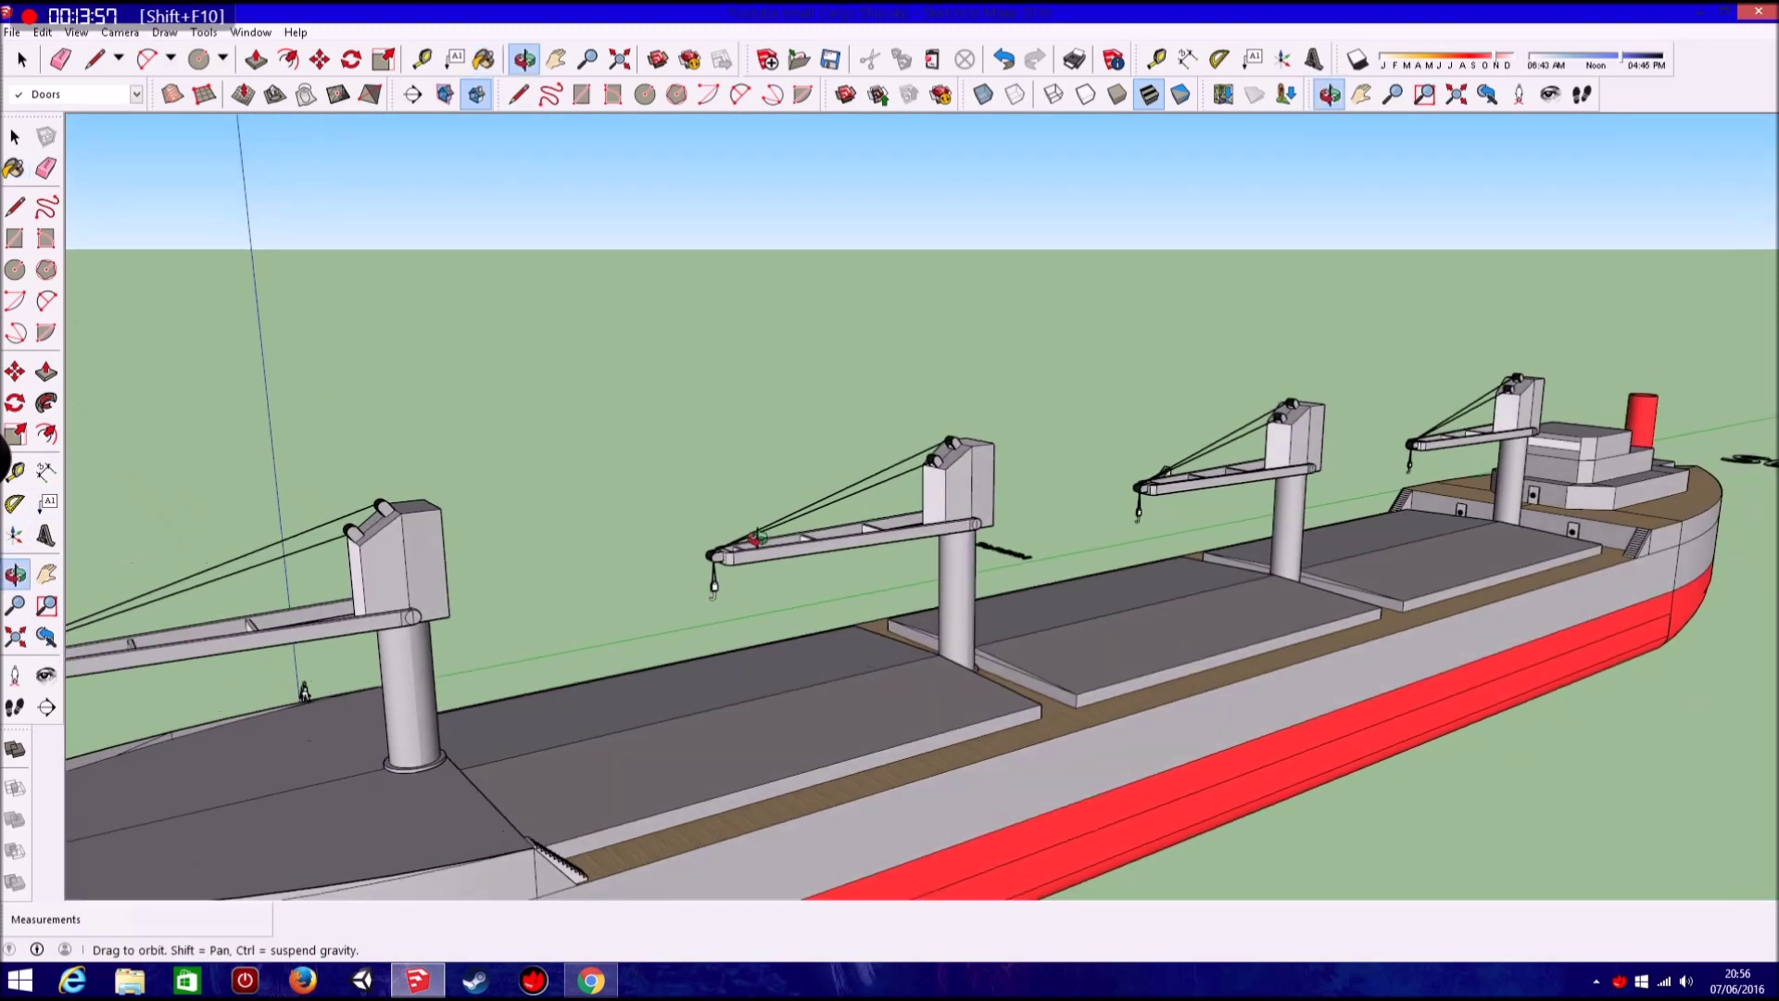
pyautogui.scroll(5, 225, 617)
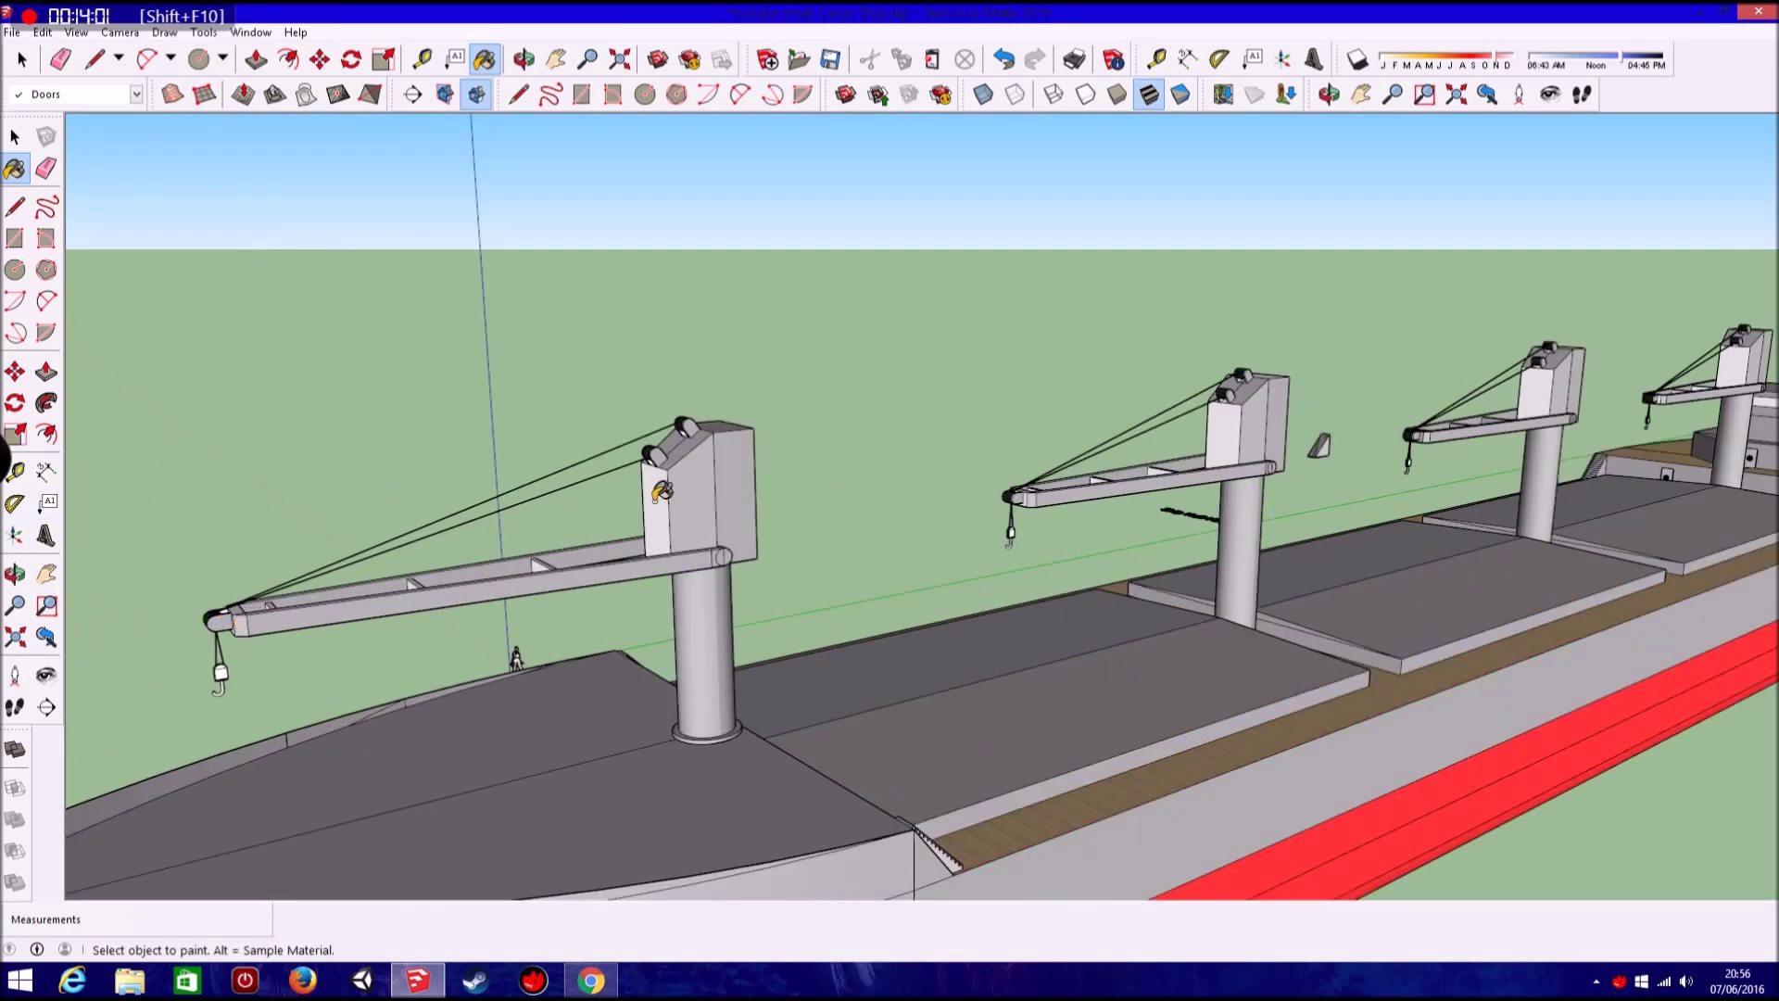
# Return to Select and orbit out to a side-on view of the whole ship.
pyautogui.click(28, 60)
pyautogui.scroll(-3, 593, 556)
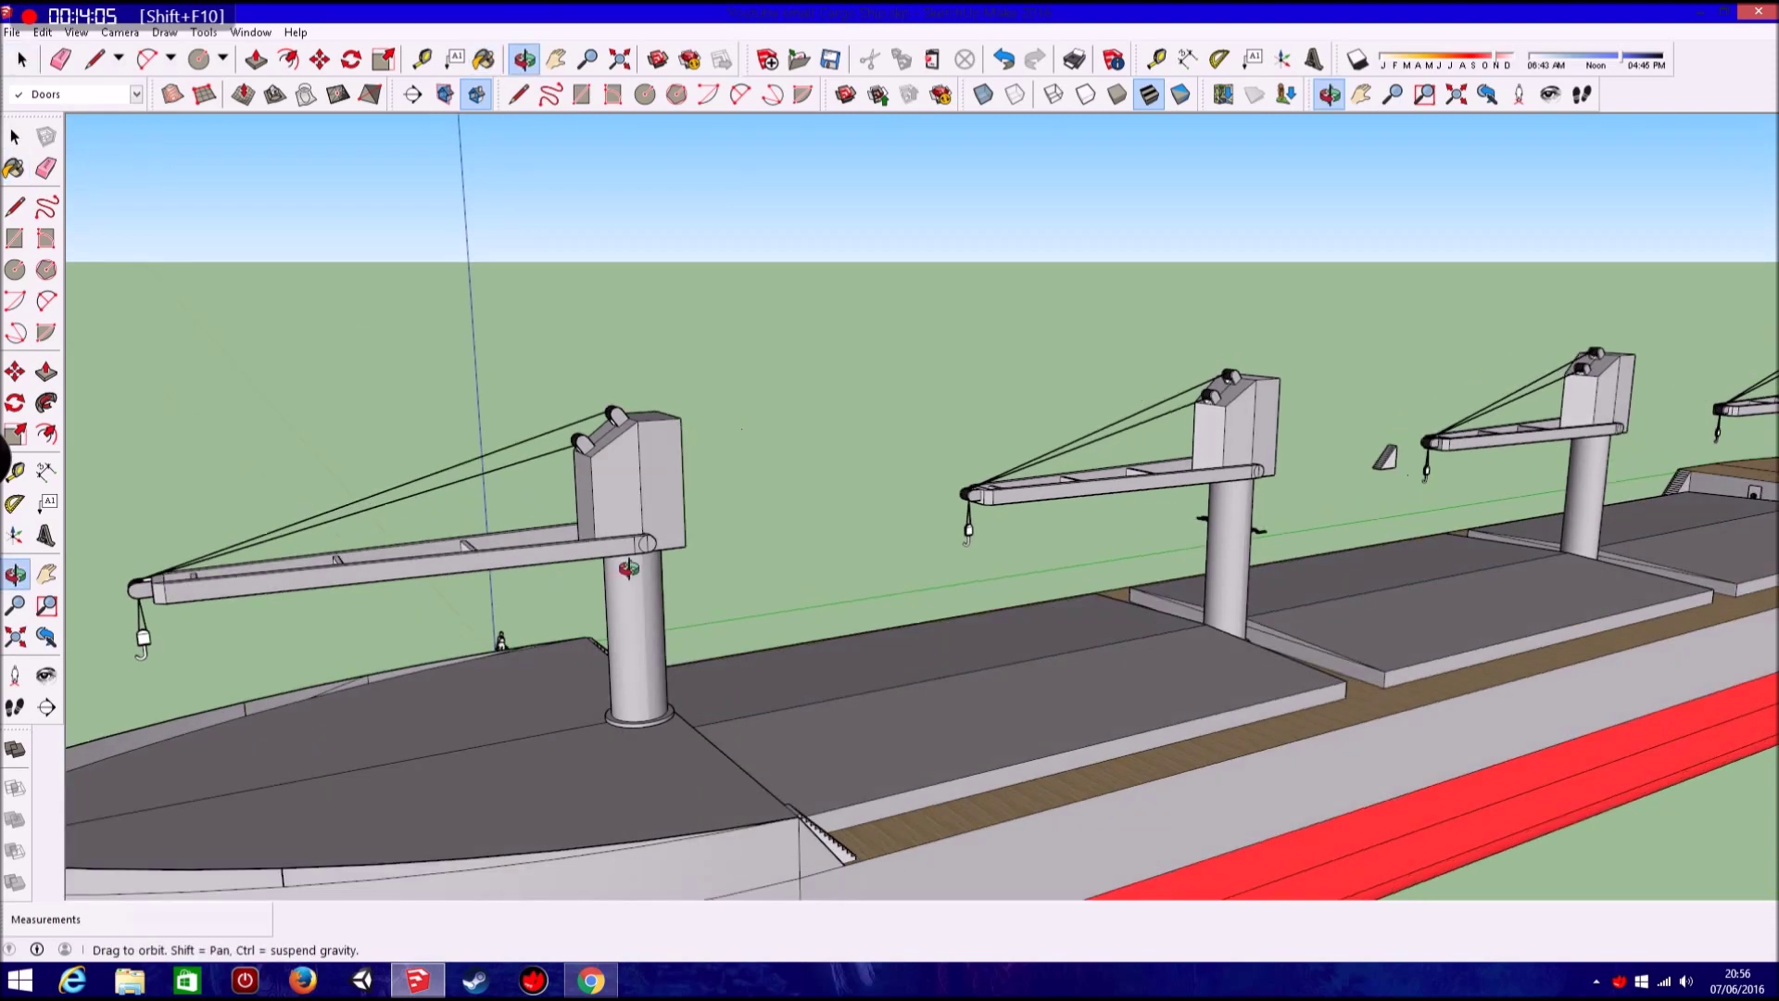
pyautogui.moveTo(593, 556); pyautogui.dragTo(615, 567, button='middle')
pyautogui.scroll(-3, 615, 567)
pyautogui.scroll(-3, 615, 595)
pyautogui.moveTo(832, 660)
pyautogui.mouseDown(button='middle')
pyautogui.moveTo(860, 618)
pyautogui.moveTo(805, 646)
pyautogui.moveTo(485, 419)
pyautogui.mouseUp(button='middle')
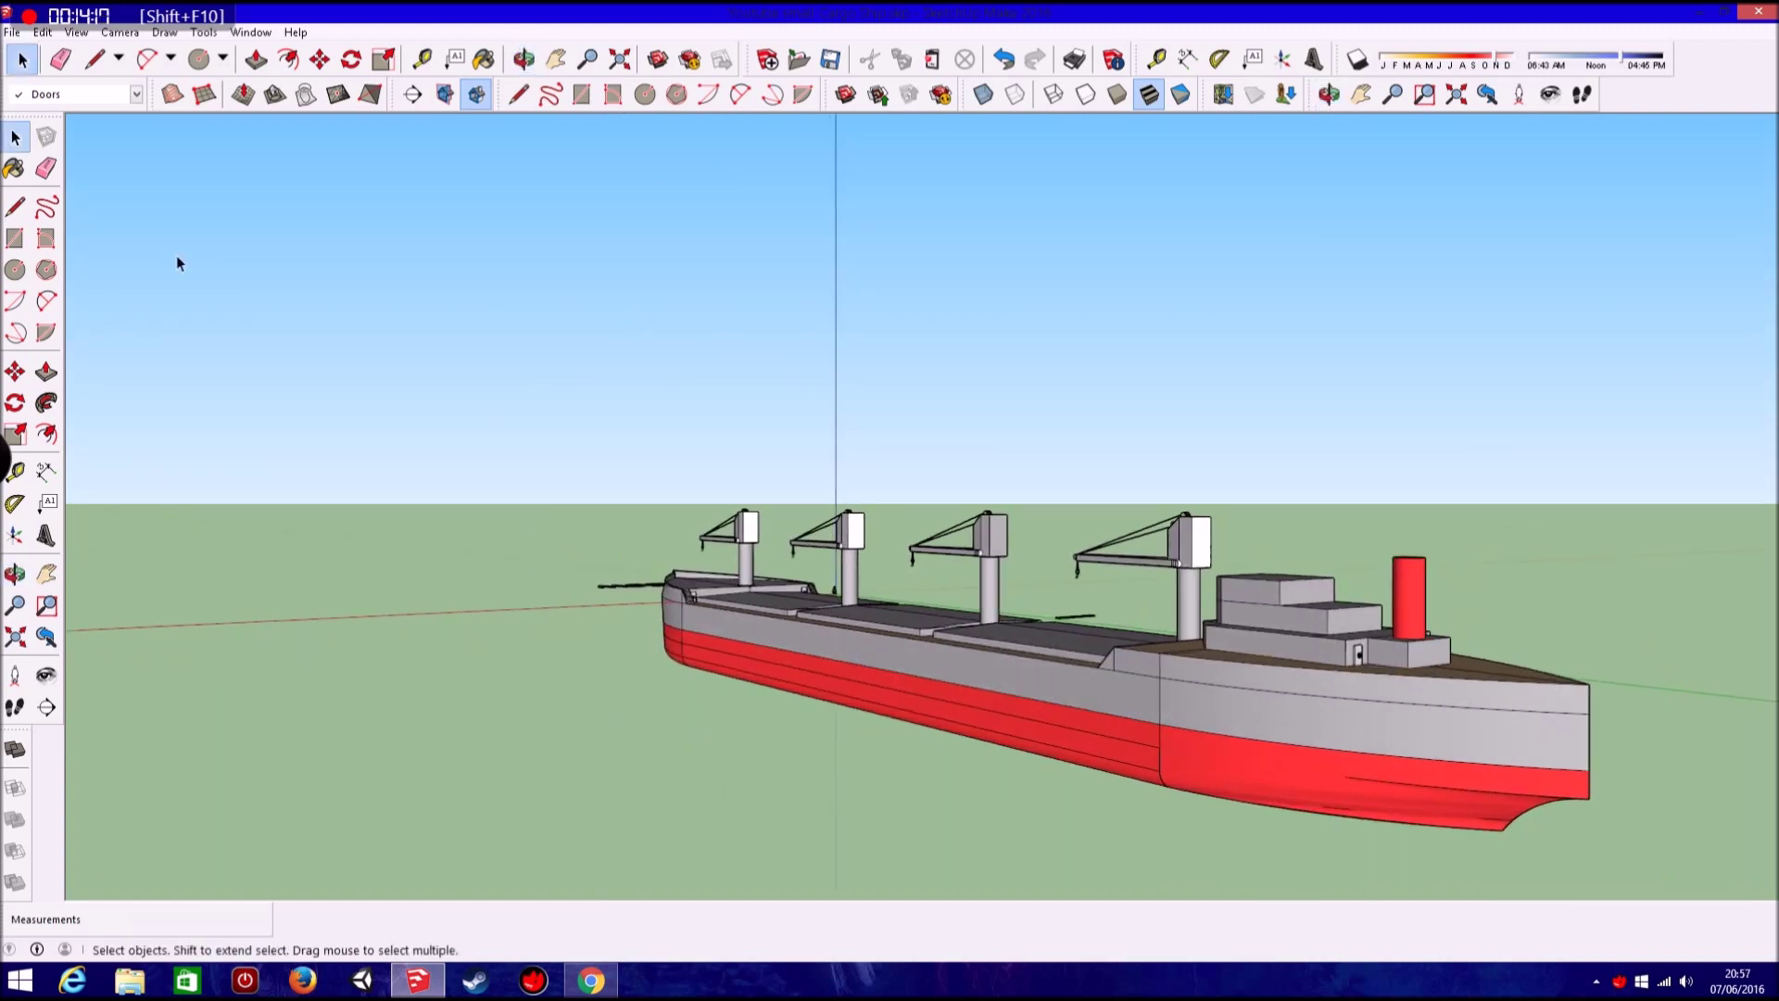
pyautogui.press('b')
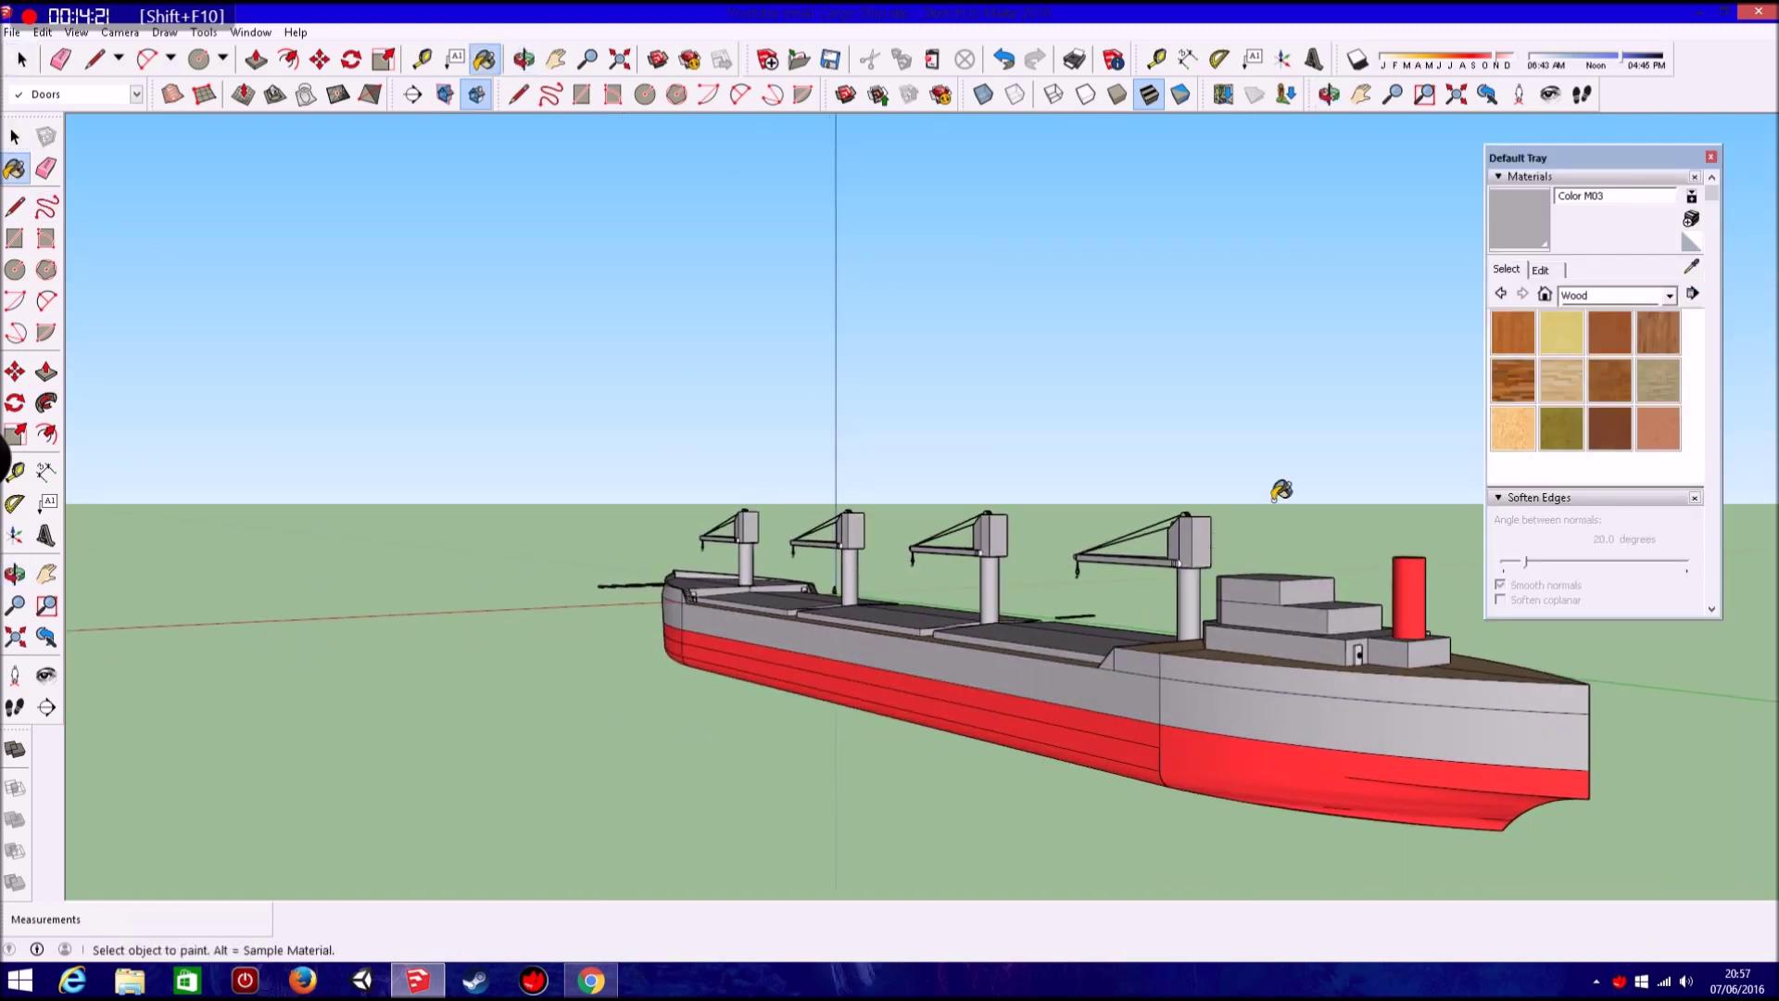
pyautogui.click(1712, 158)
pyautogui.moveTo(1300, 597)
pyautogui.mouseDown()
pyautogui.moveTo(1019, 596)
pyautogui.moveTo(1278, 584)
pyautogui.moveTo(1262, 569)
pyautogui.moveTo(484, 587)
pyautogui.moveTo(648, 527)
pyautogui.moveTo(954, 482)
pyautogui.moveTo(1227, 679)
pyautogui.moveTo(1224, 713)
pyautogui.moveTo(1203, 349)
pyautogui.moveTo(1037, 362)
pyautogui.mouseUp()
pyautogui.scroll(3, 793, 599)
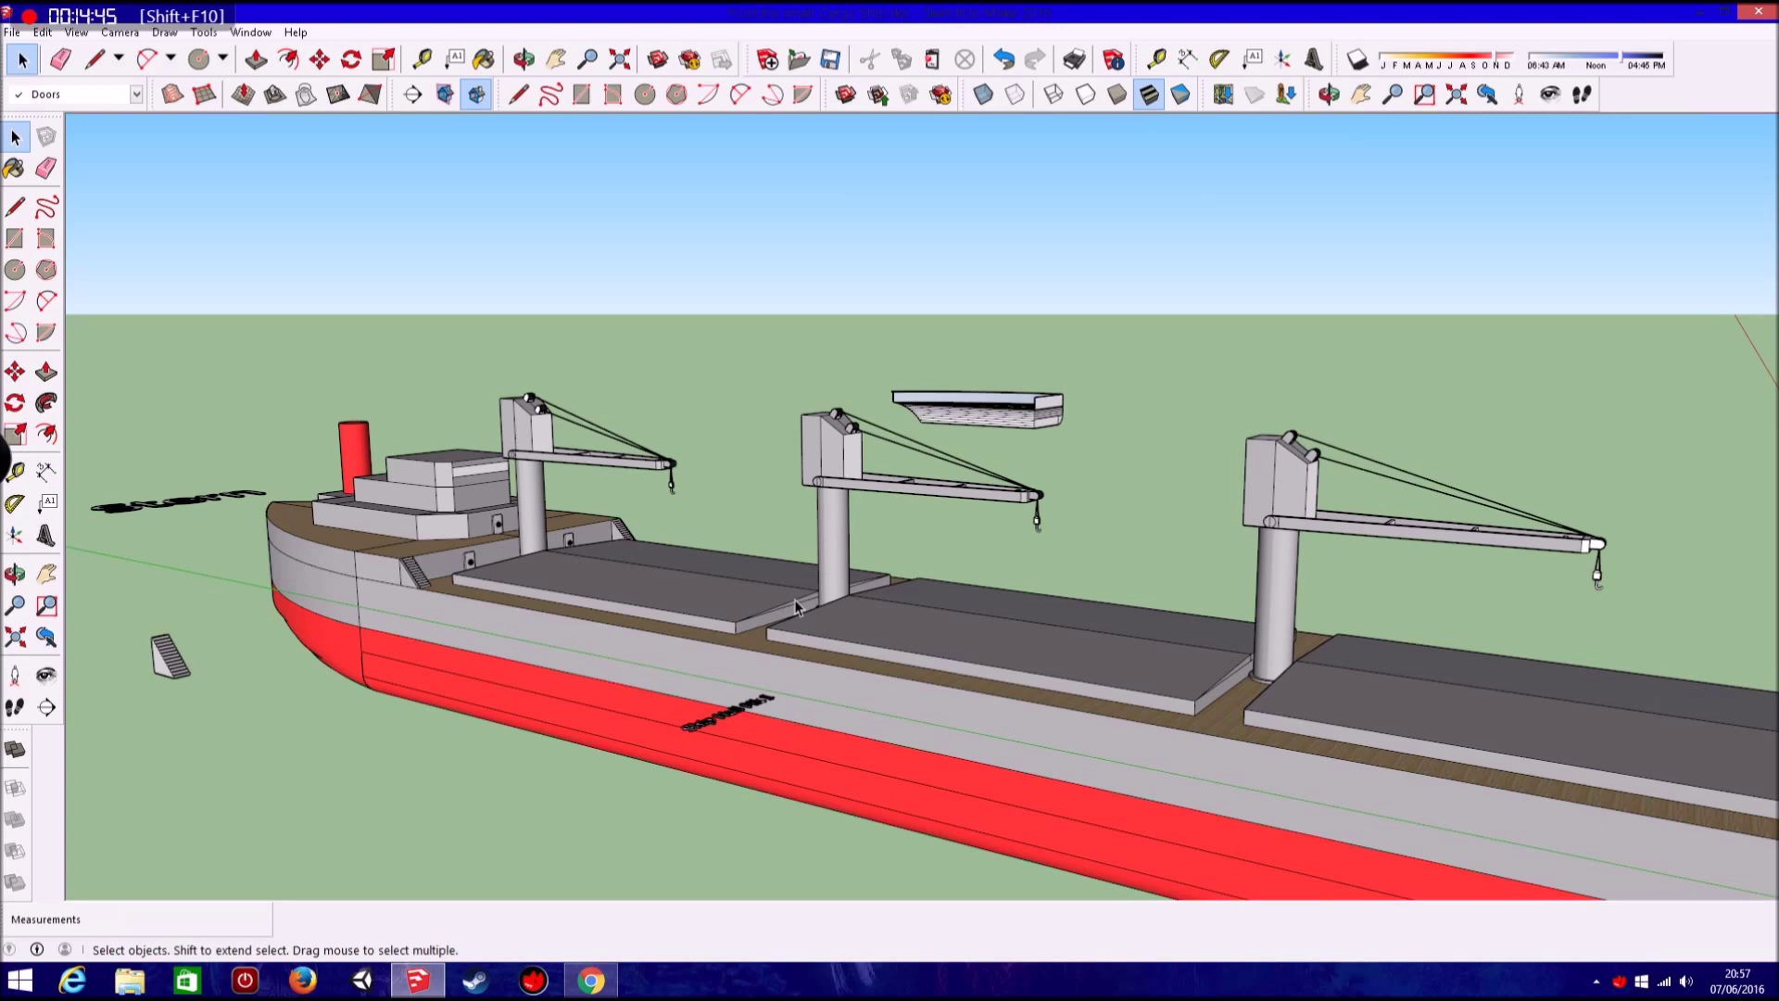
pyautogui.moveTo(793, 598); pyautogui.dragTo(508, 520)
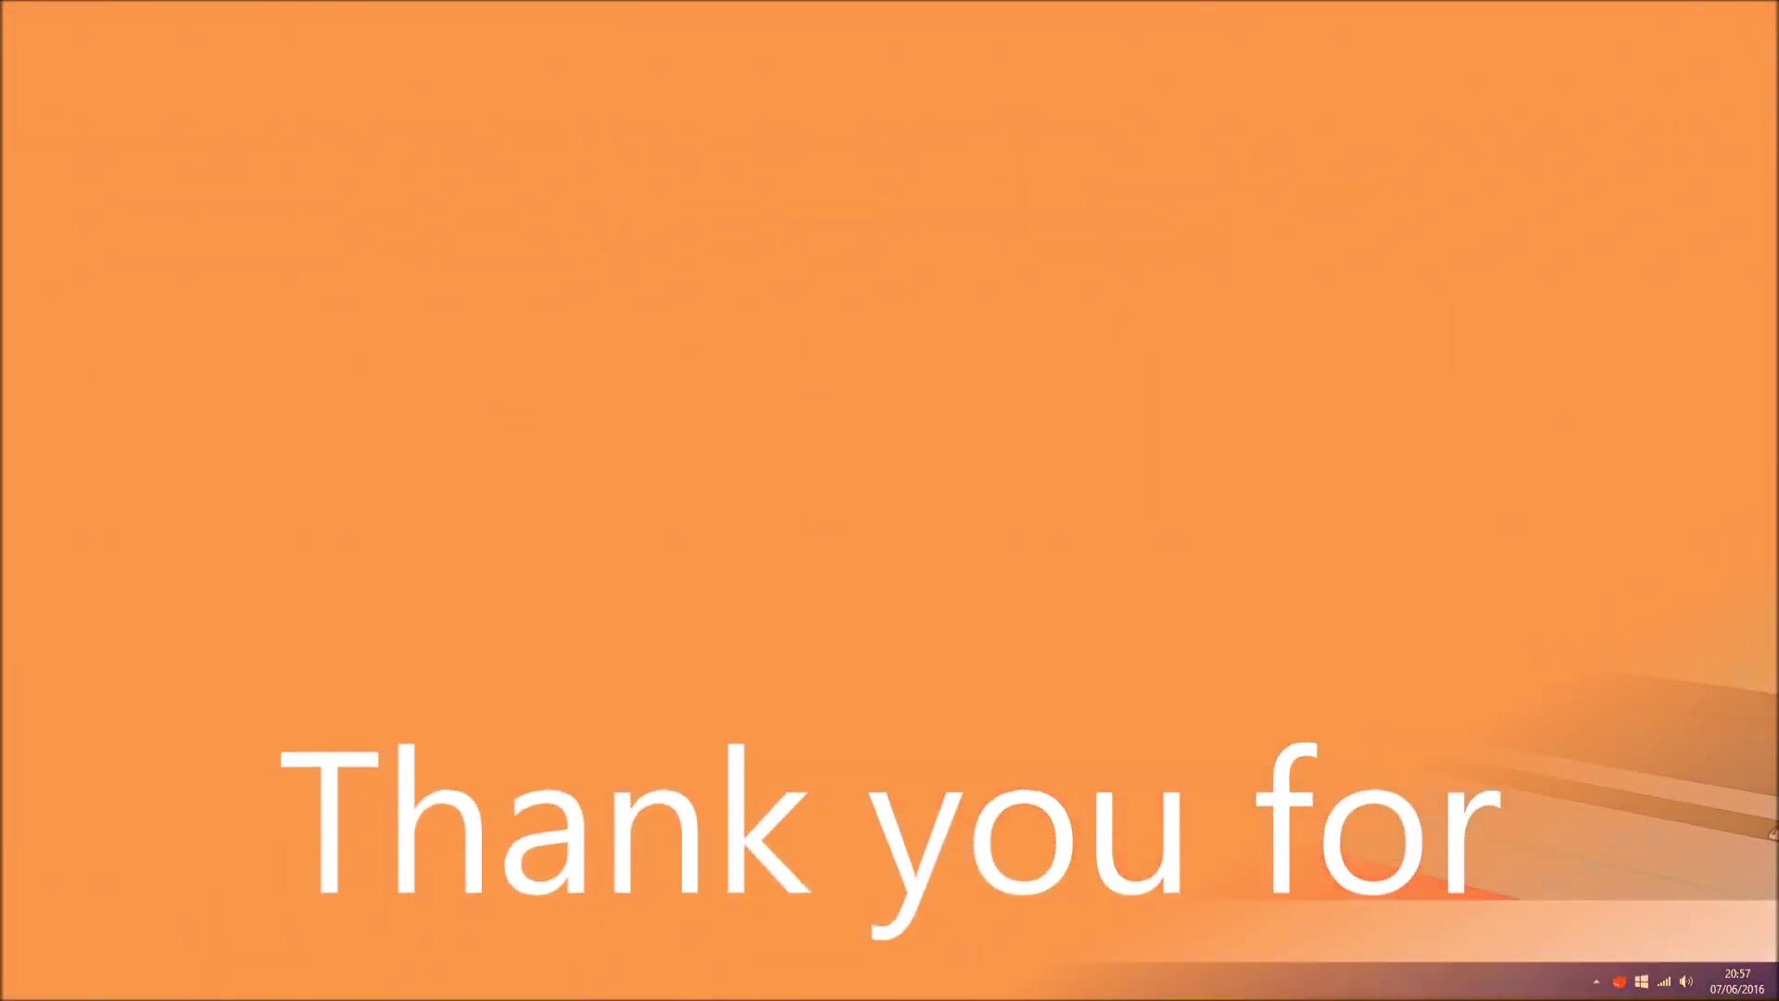